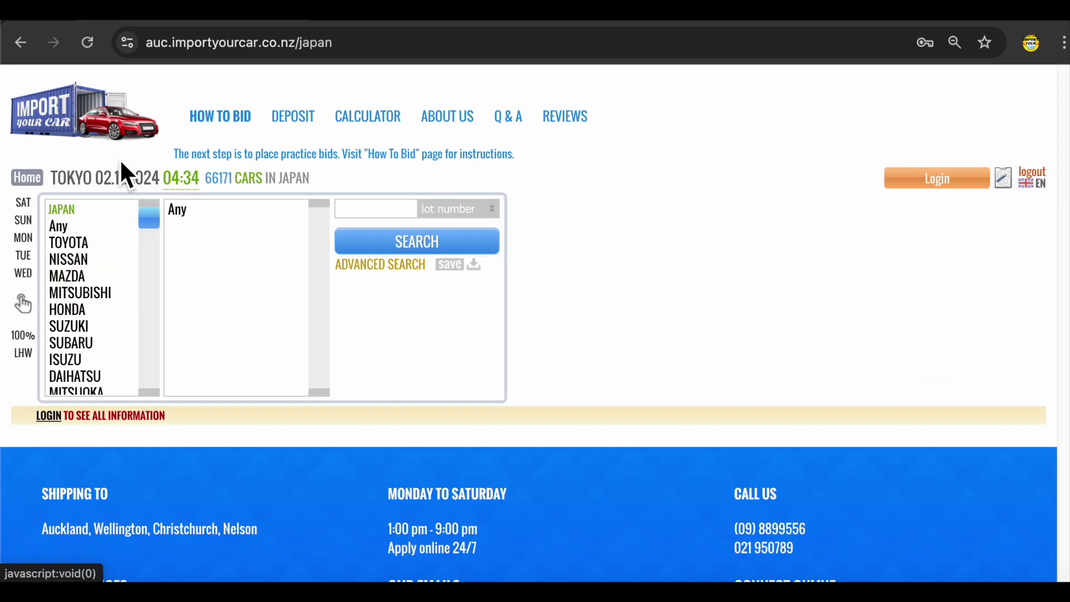
- Filter the Japan auction listing to Saturday's auctions (day 2)
{"action": "left_click_drag", "start_coordinate": [215, 180], "coordinate": [313, 184]}
{"action": "left_click", "coordinate": [28, 207]}
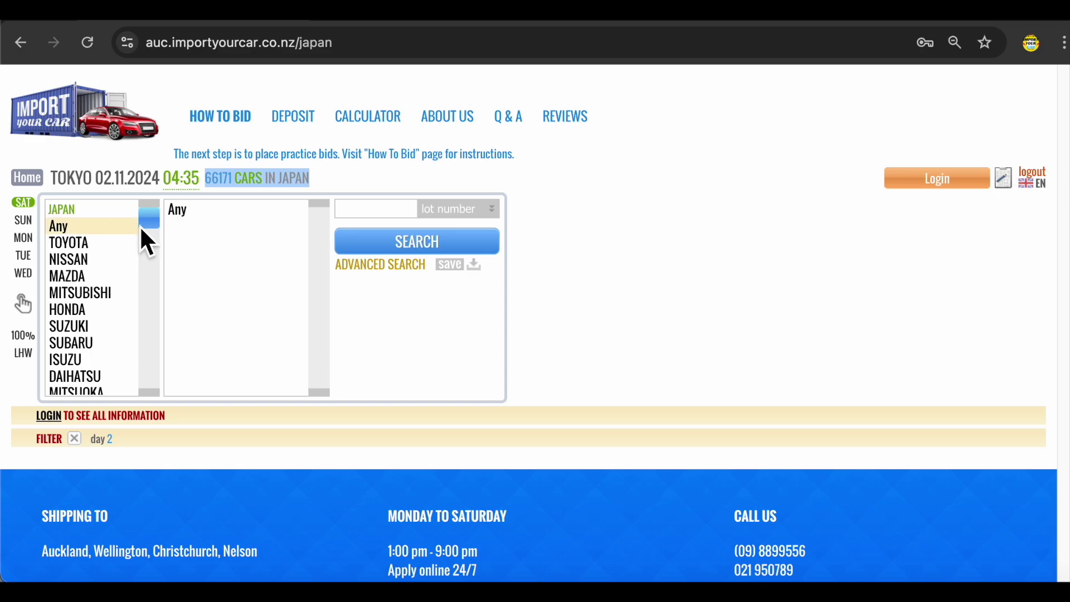
- Clear the Saturday filter and list the Audi A5 auction results
{"action": "left_click", "coordinate": [28, 202]}
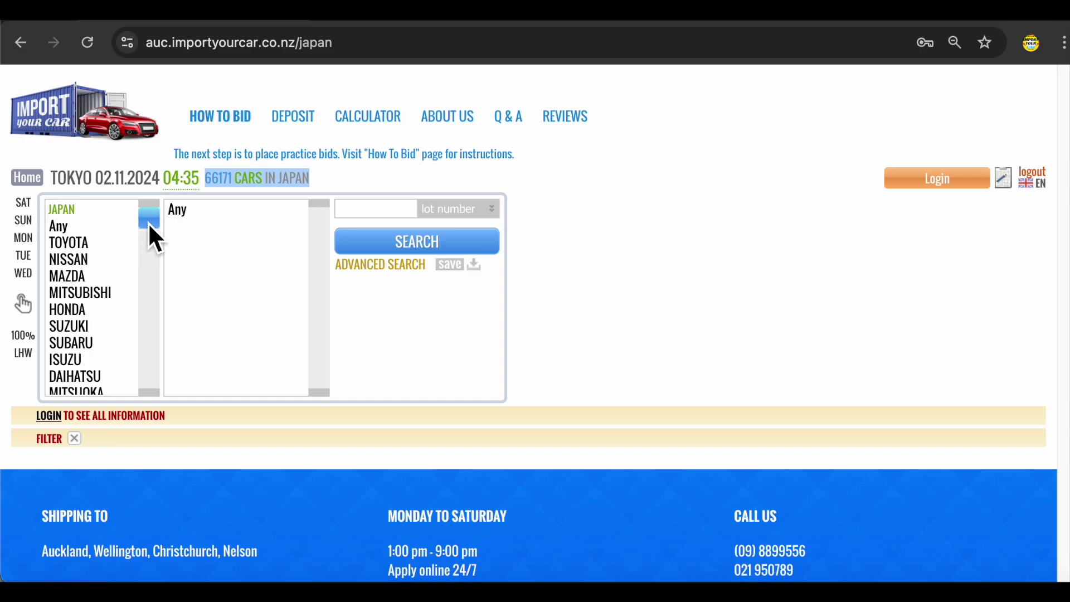
{"action": "left_click_drag", "start_coordinate": [150, 223], "coordinate": [146, 246]}
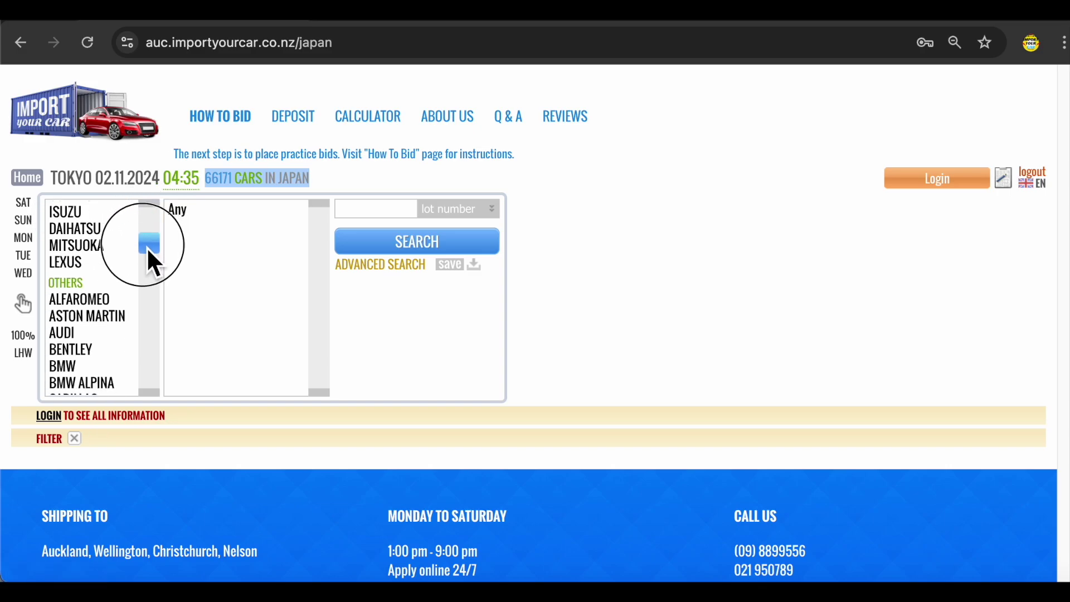
{"action": "left_click", "coordinate": [81, 332]}
{"action": "scroll", "coordinate": [321, 229], "scroll_direction": "down", "scroll_amount": 1}
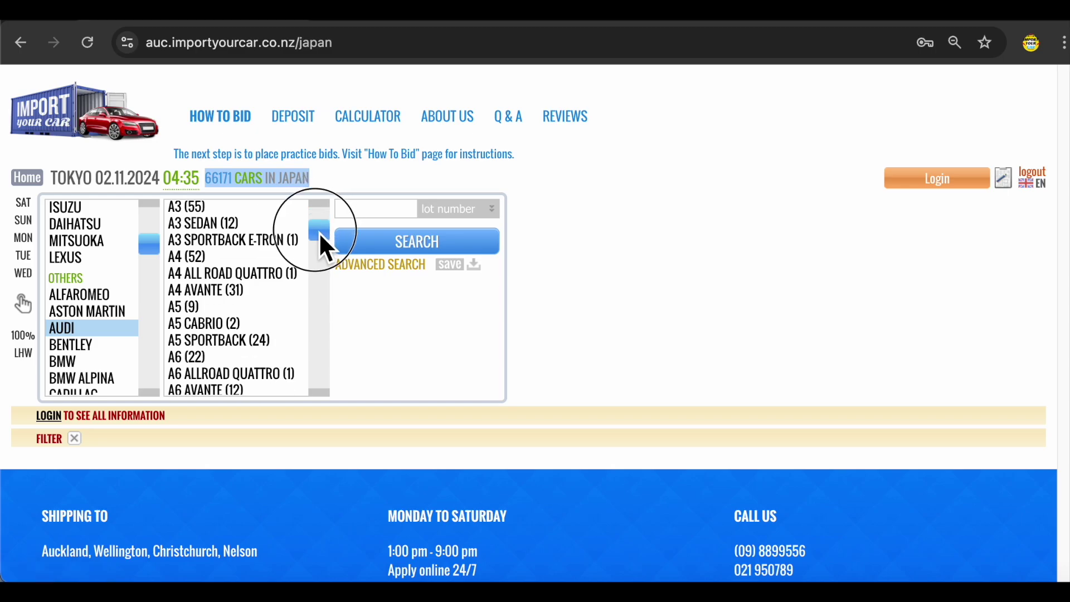
{"action": "left_click", "coordinate": [207, 303]}
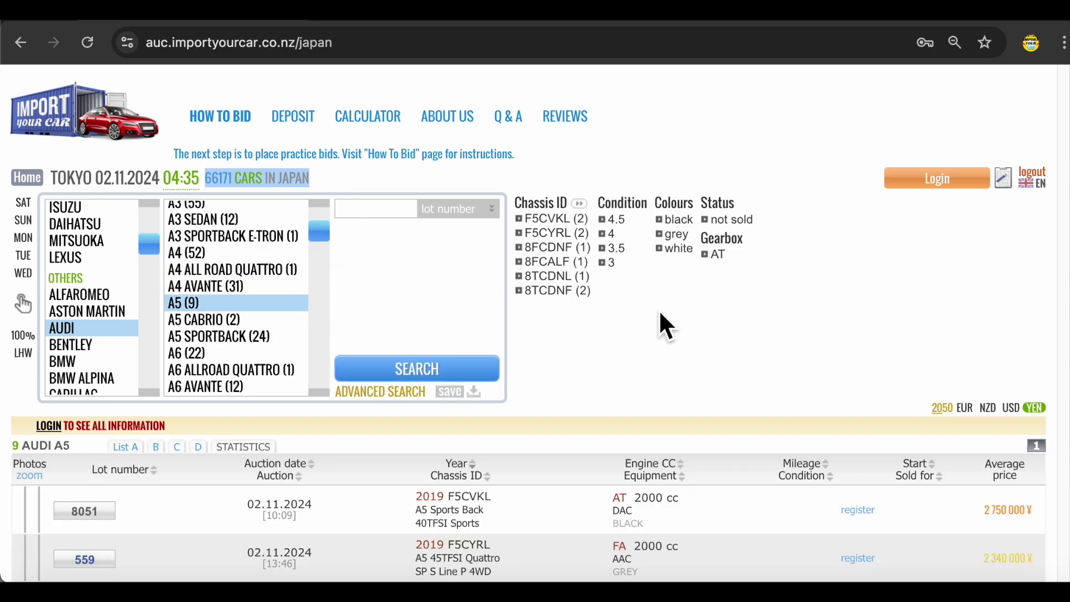
- Open the details pages for Audi A5 lots 8051 and 559 and review them
{"action": "scroll", "coordinate": [662, 320], "scroll_direction": "down", "scroll_amount": 5}
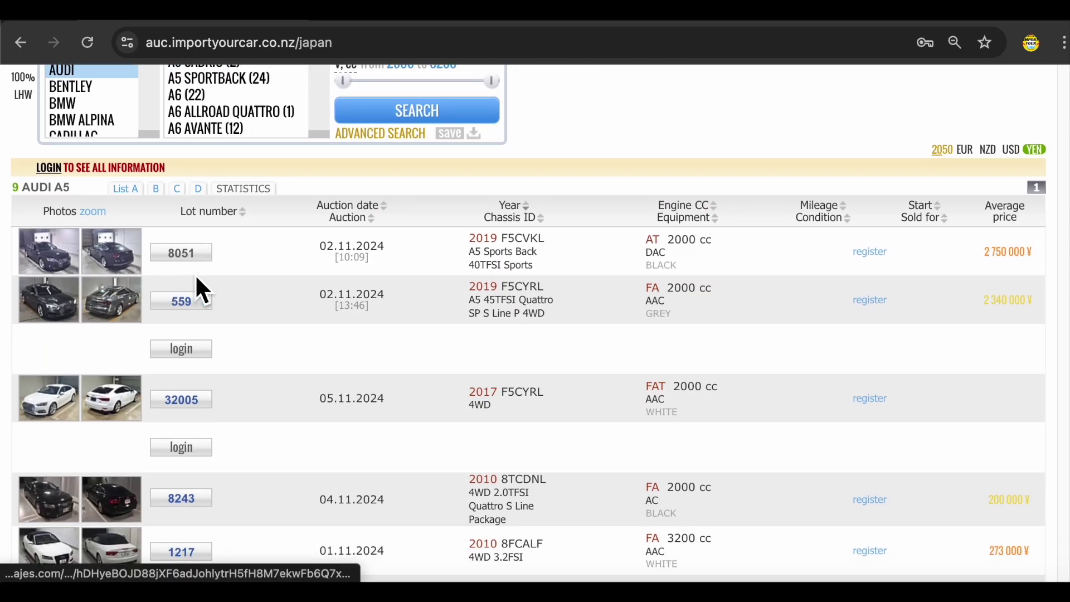
{"action": "scroll", "coordinate": [199, 270], "scroll_direction": "down", "scroll_amount": 1}
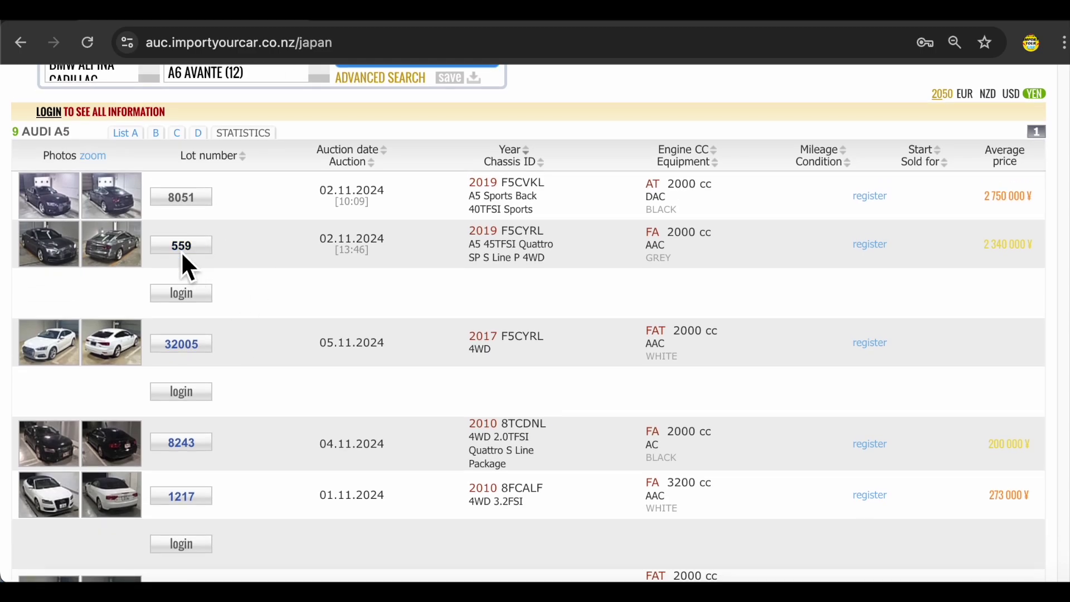
{"action": "left_click", "coordinate": [184, 245]}
{"action": "left_click", "coordinate": [410, 21]}
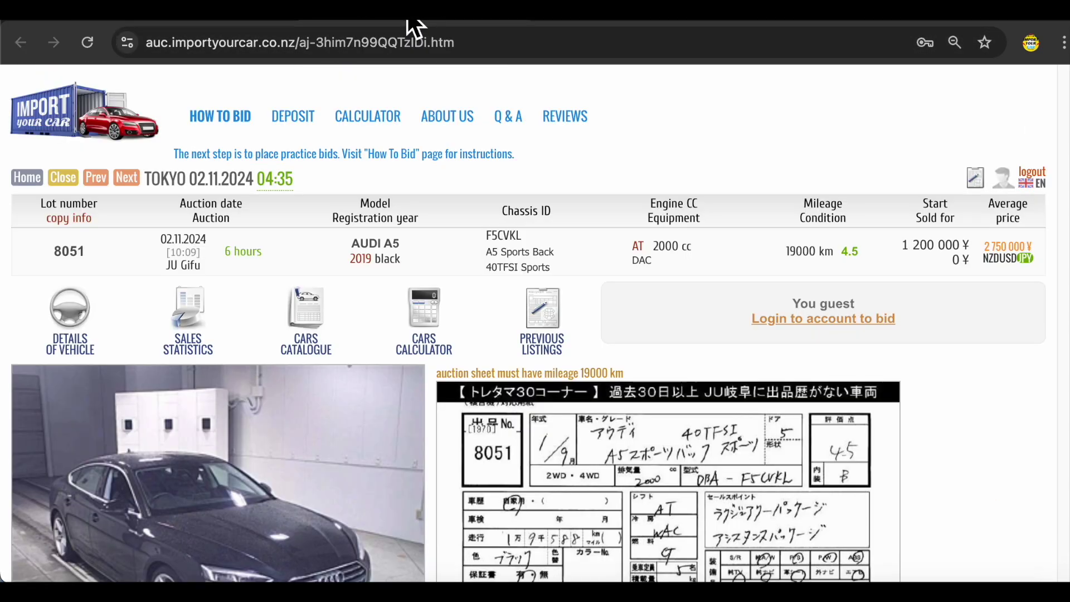
{"action": "scroll", "coordinate": [346, 339], "scroll_direction": "down", "scroll_amount": 2}
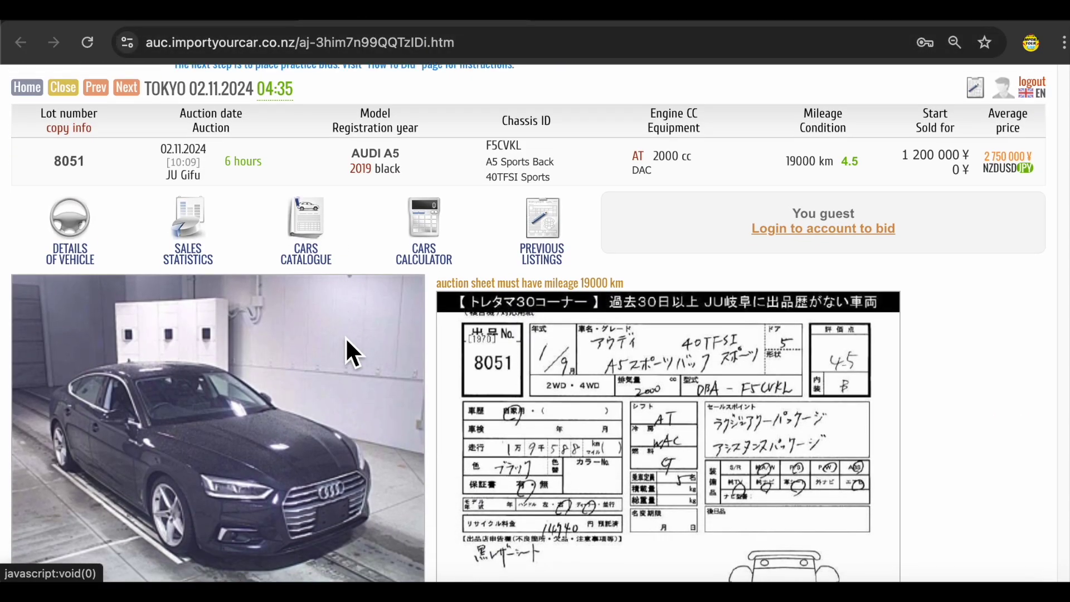
{"action": "scroll", "coordinate": [346, 339], "scroll_direction": "down", "scroll_amount": 2}
{"action": "scroll", "coordinate": [363, 354], "scroll_direction": "down", "scroll_amount": 6}
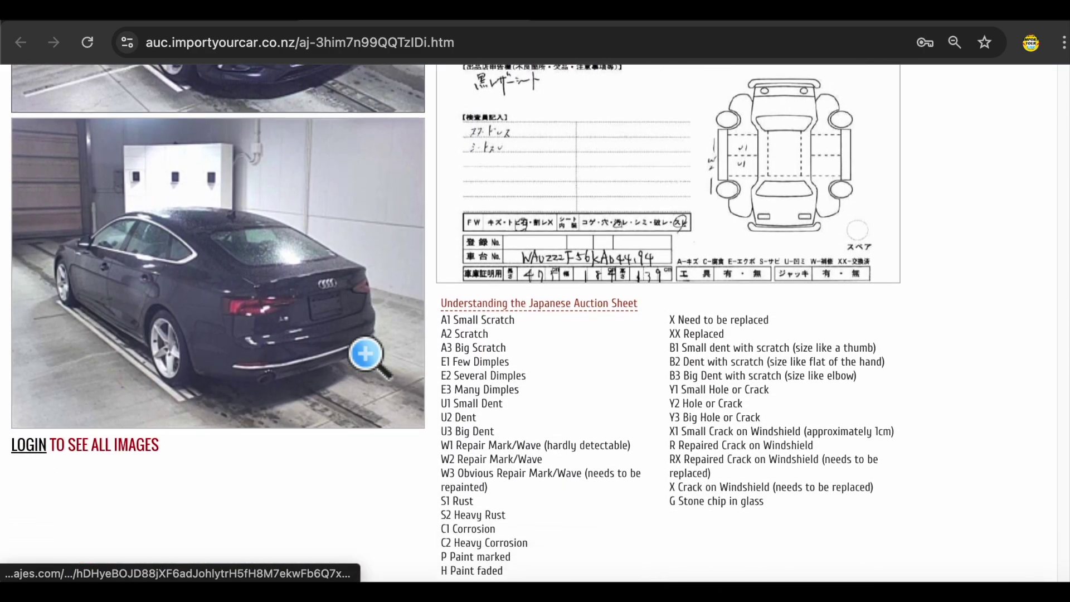
{"action": "scroll", "coordinate": [366, 354], "scroll_direction": "down", "scroll_amount": 1}
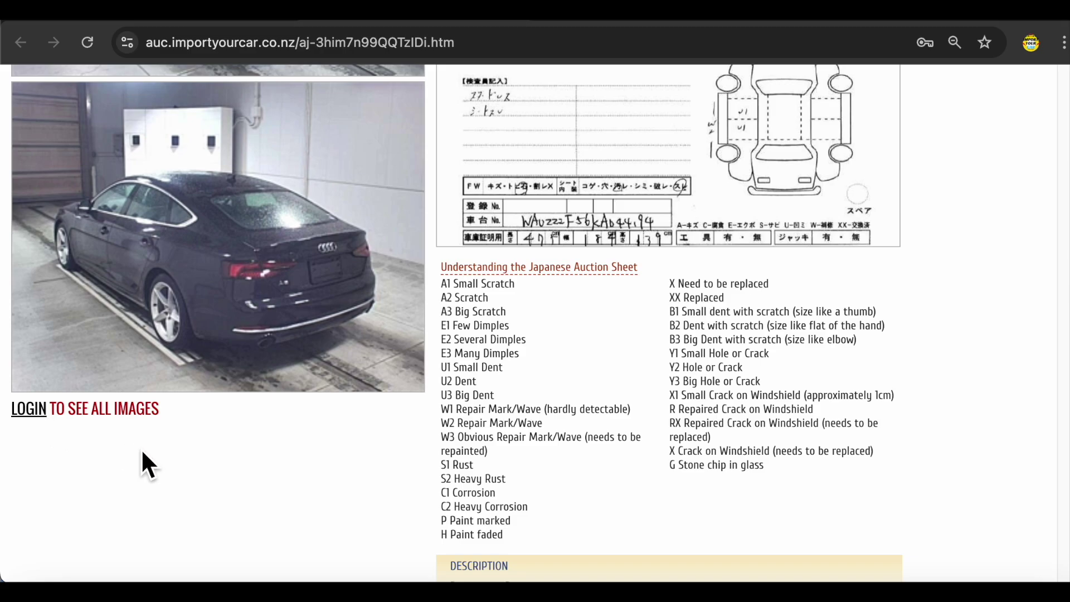
{"action": "scroll", "coordinate": [142, 448], "scroll_direction": "up", "scroll_amount": 10}
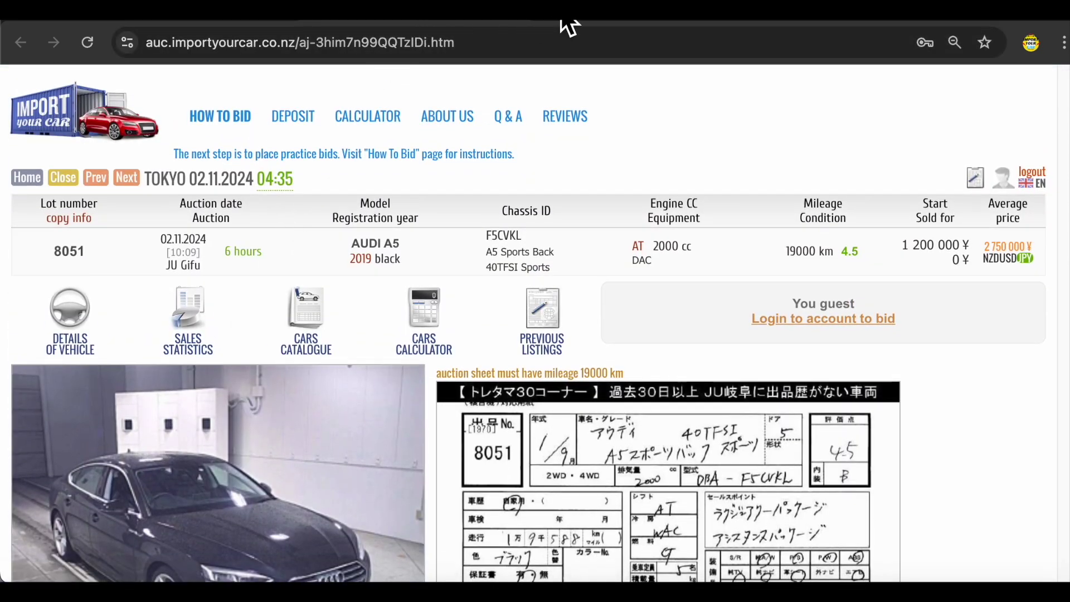
- View lot 559's grey 2019 Audi A5 page and enlarge, then close, its auction sheet
{"action": "left_click", "coordinate": [563, 22]}
{"action": "scroll", "coordinate": [305, 343], "scroll_direction": "down", "scroll_amount": 8}
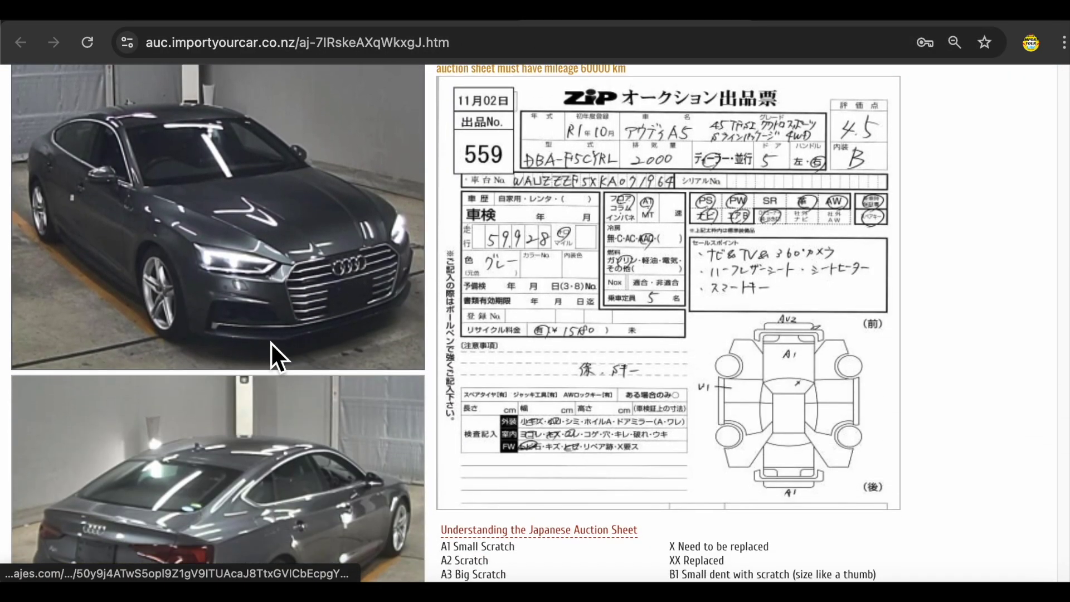
{"action": "scroll", "coordinate": [272, 345], "scroll_direction": "down", "scroll_amount": 5}
{"action": "scroll", "coordinate": [465, 420], "scroll_direction": "up", "scroll_amount": 6}
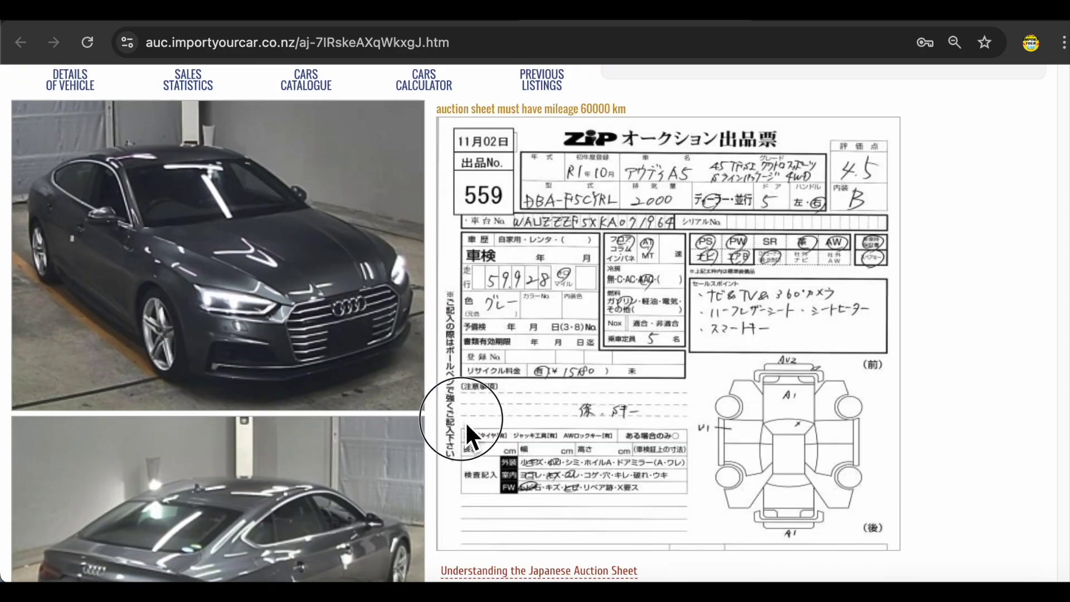
{"action": "left_click", "coordinate": [465, 421]}
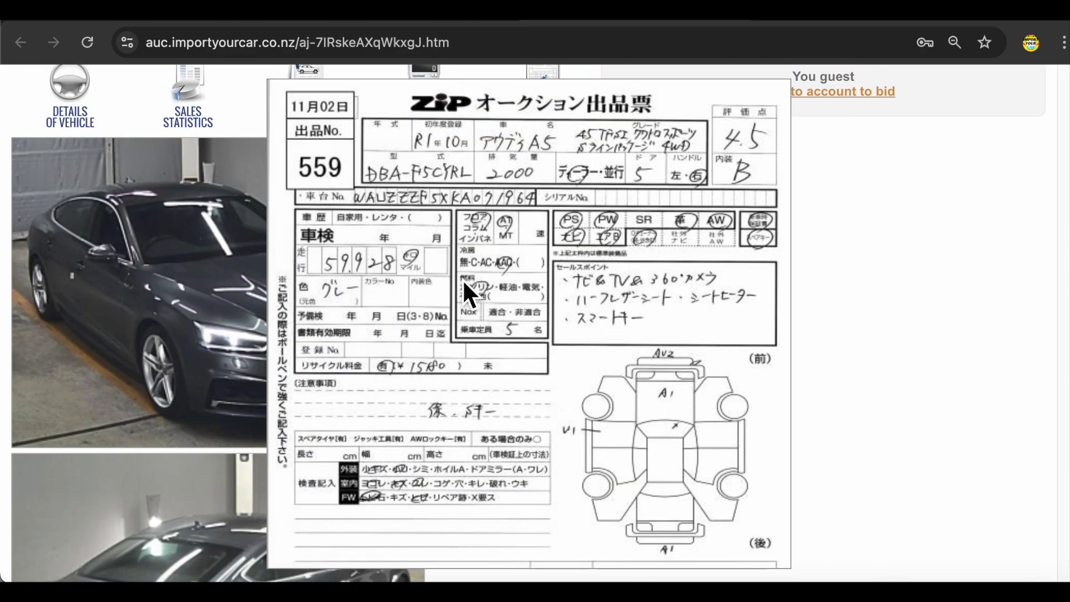
{"action": "left_click", "coordinate": [463, 279]}
{"action": "scroll", "coordinate": [491, 380], "scroll_direction": "up", "scroll_amount": 5}
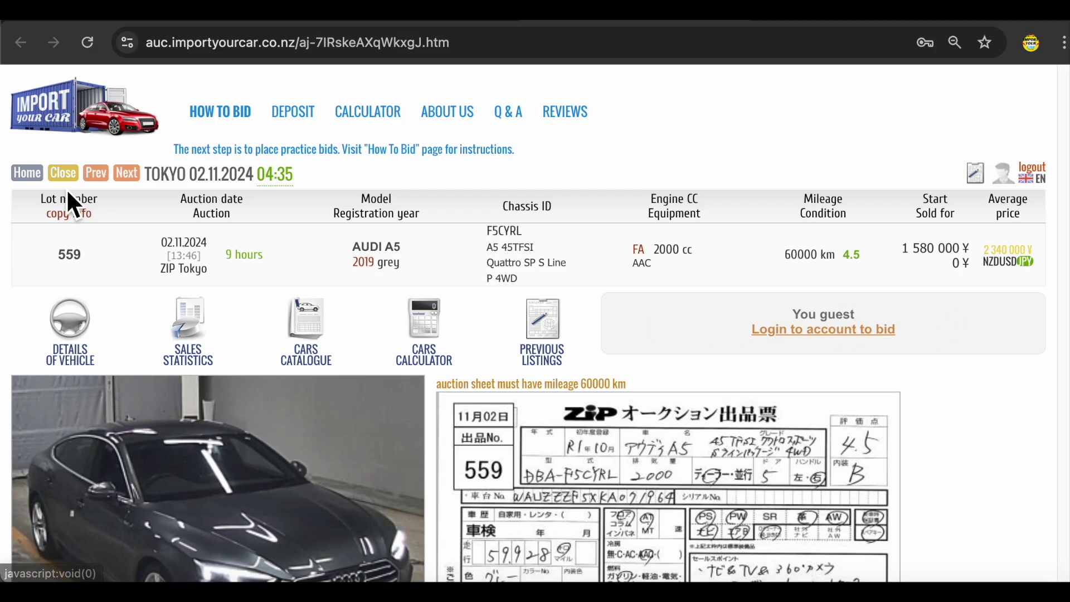
- Go from the Audi A5 list through member sign-in to the new account registration form
{"action": "left_click", "coordinate": [26, 173]}
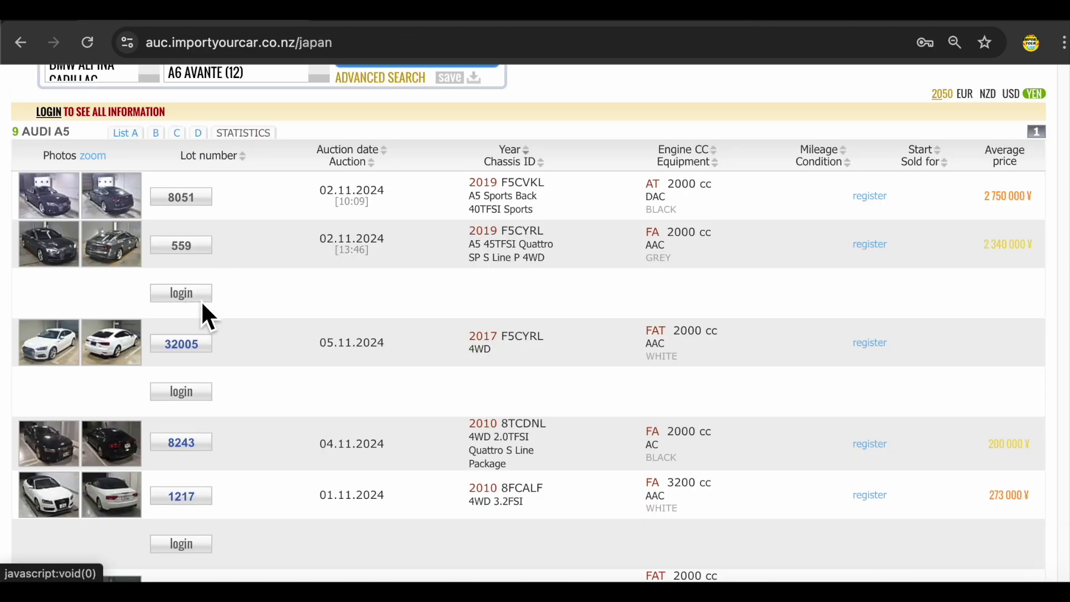
{"action": "scroll", "coordinate": [179, 390], "scroll_direction": "down", "scroll_amount": 2}
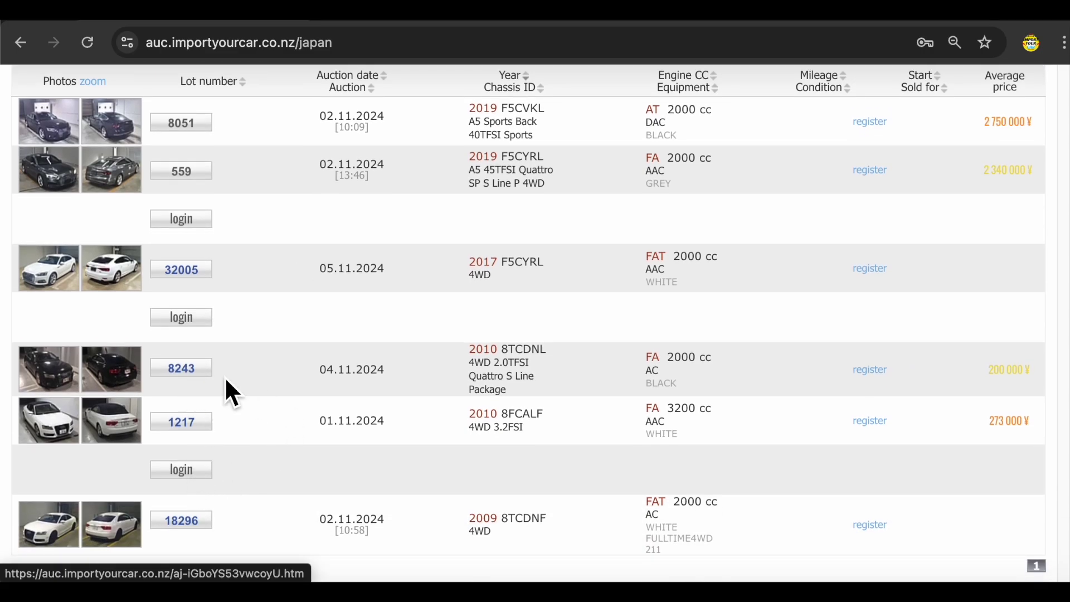
{"action": "left_click", "coordinate": [191, 318]}
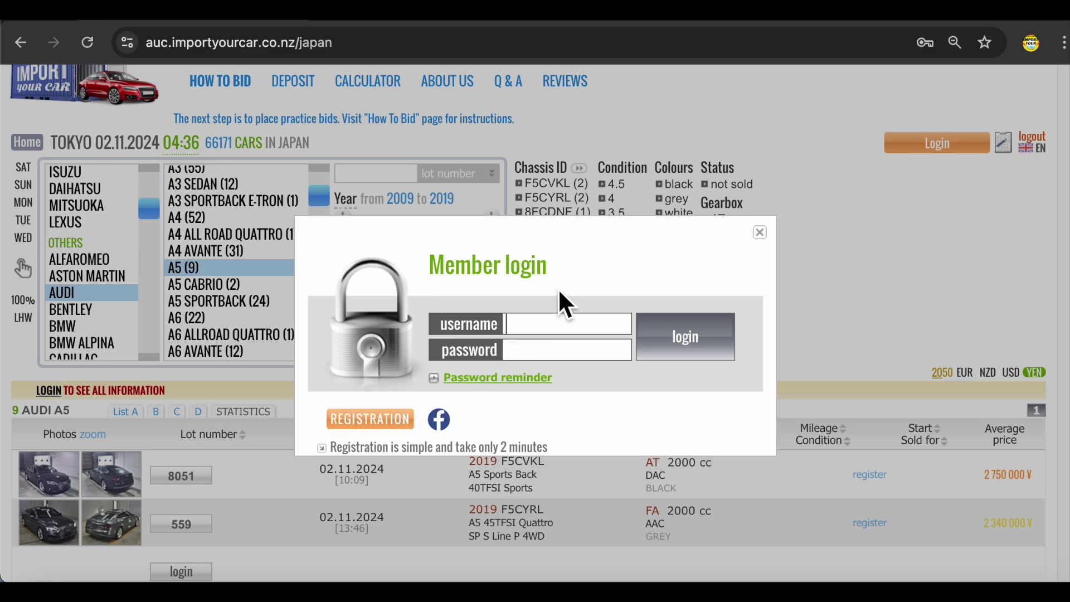
{"action": "left_click", "coordinate": [357, 420]}
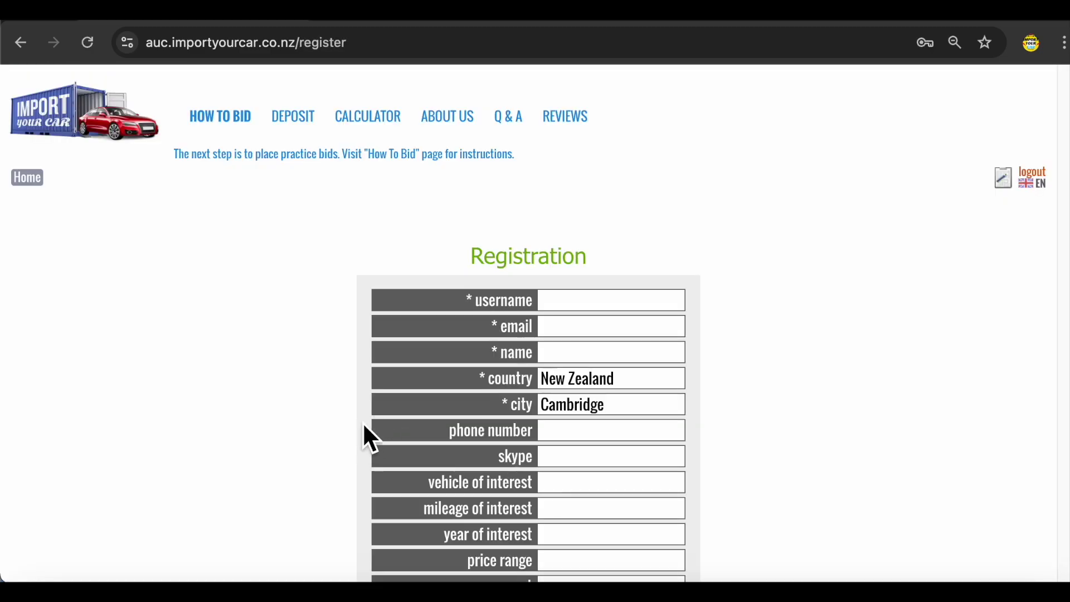
{"action": "scroll", "coordinate": [410, 373], "scroll_direction": "down", "scroll_amount": 3}
- Replace the username's space with an underscore, then enter the email, location and phone number
{"action": "left_click", "coordinate": [601, 151]}
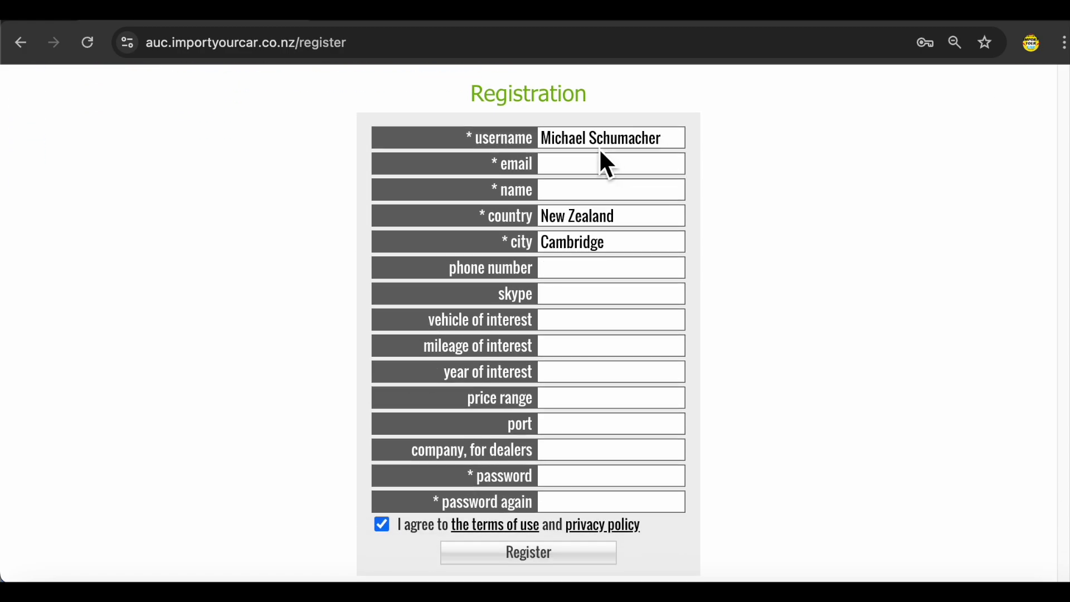
{"action": "key", "text": "BackSpace"}
{"action": "type", "text": "_"}
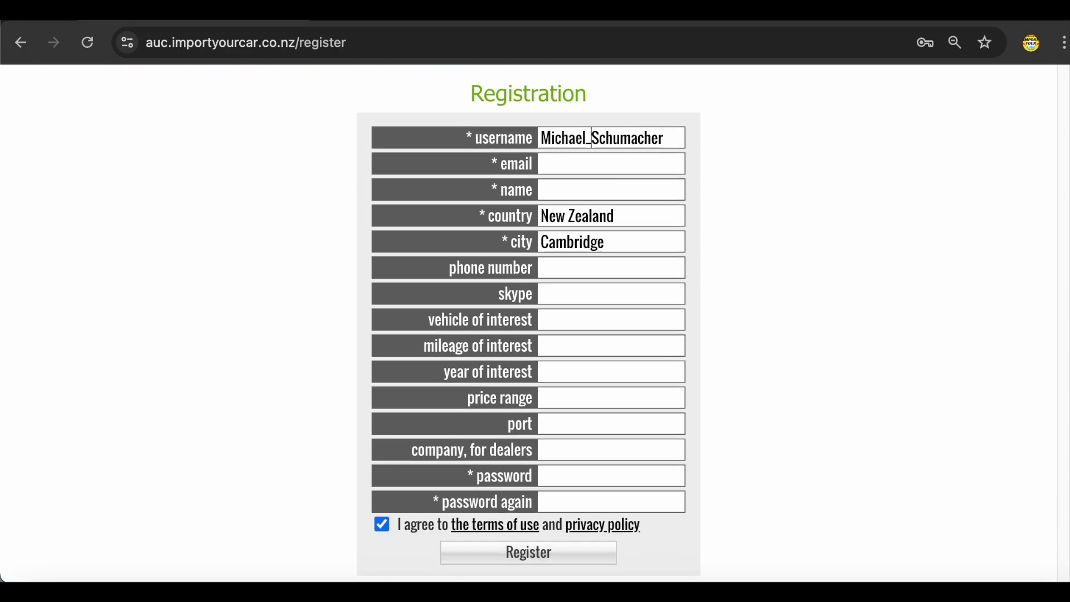
{"action": "left_click", "coordinate": [618, 167]}
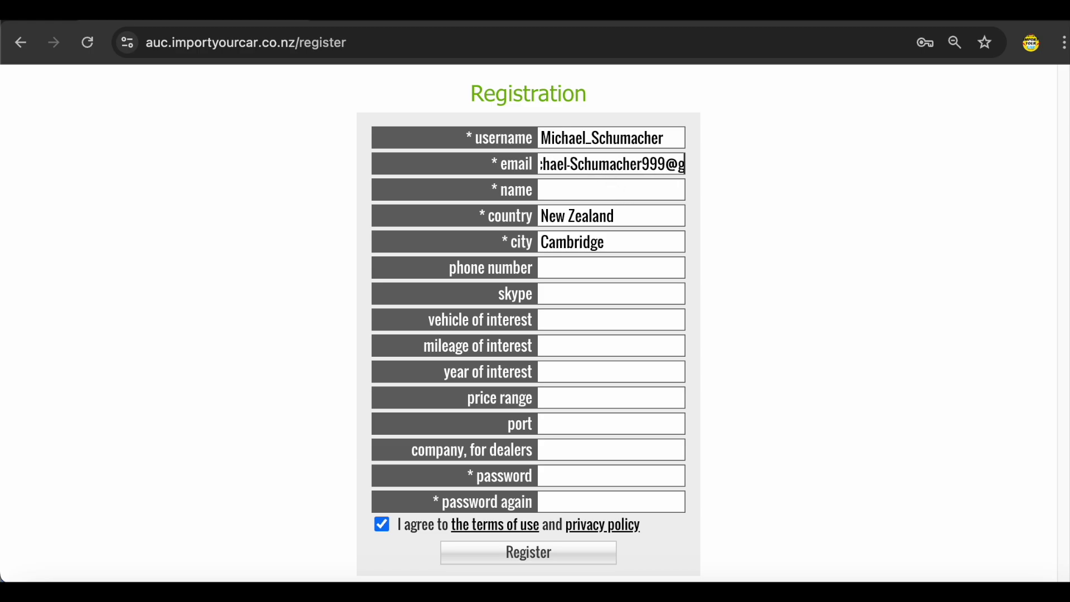
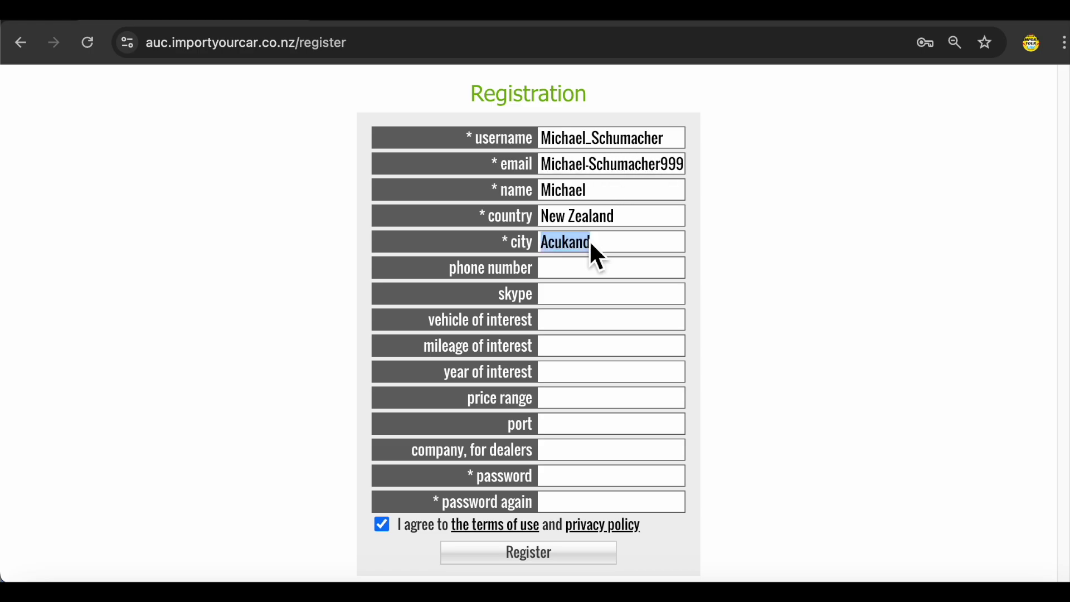
{"action": "key", "text": "Tab"}
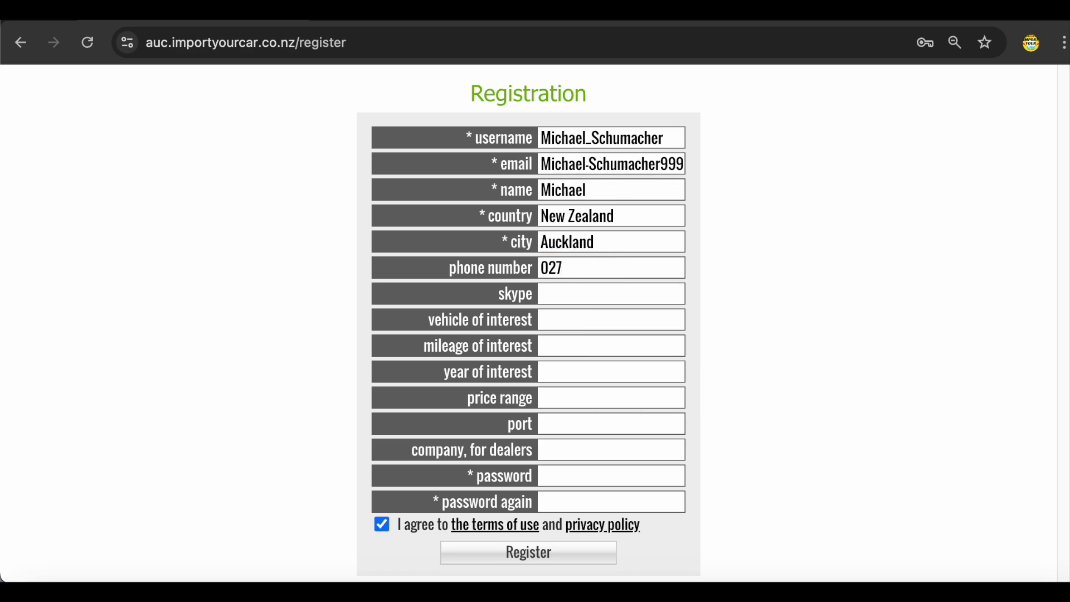
- Enter vehicle interest Aud, mileage 80000, years 2012-2018 and remaining details, then submit registration
{"action": "left_click", "coordinate": [591, 320]}
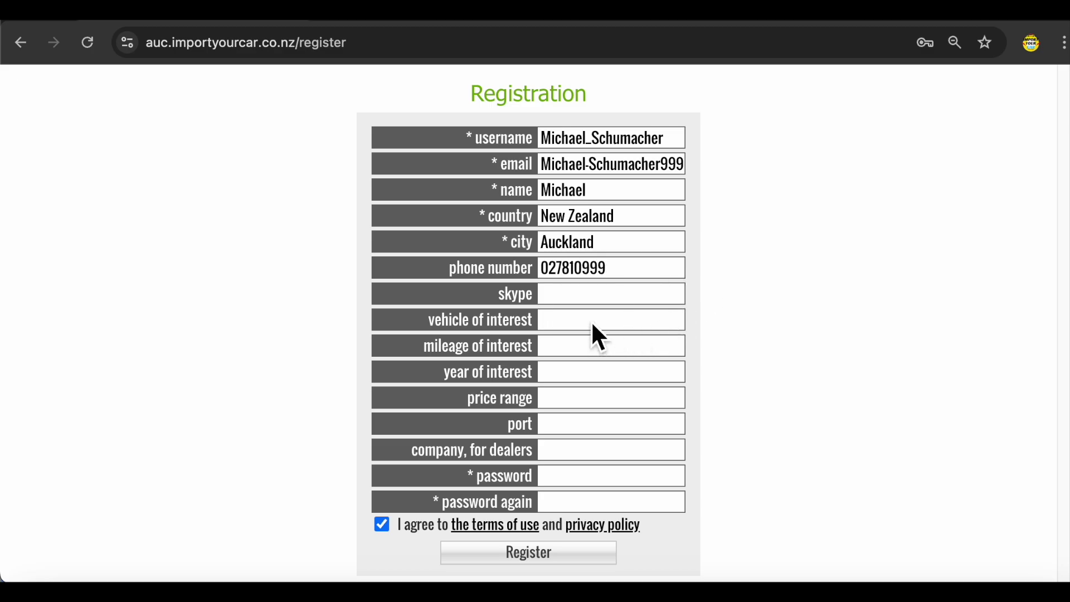
{"action": "type", "text": "Audi A5"}
{"action": "left_click", "coordinate": [571, 350]}
{"action": "type", "text": "80000"}
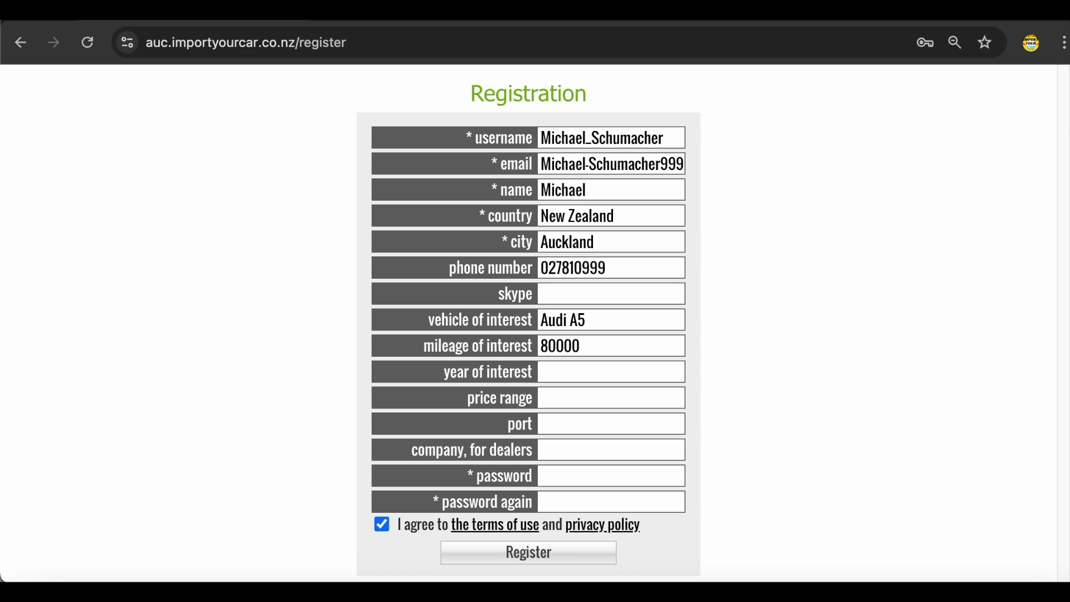
{"action": "left_click", "coordinate": [544, 372]}
{"action": "type", "text": "2012-2018"}
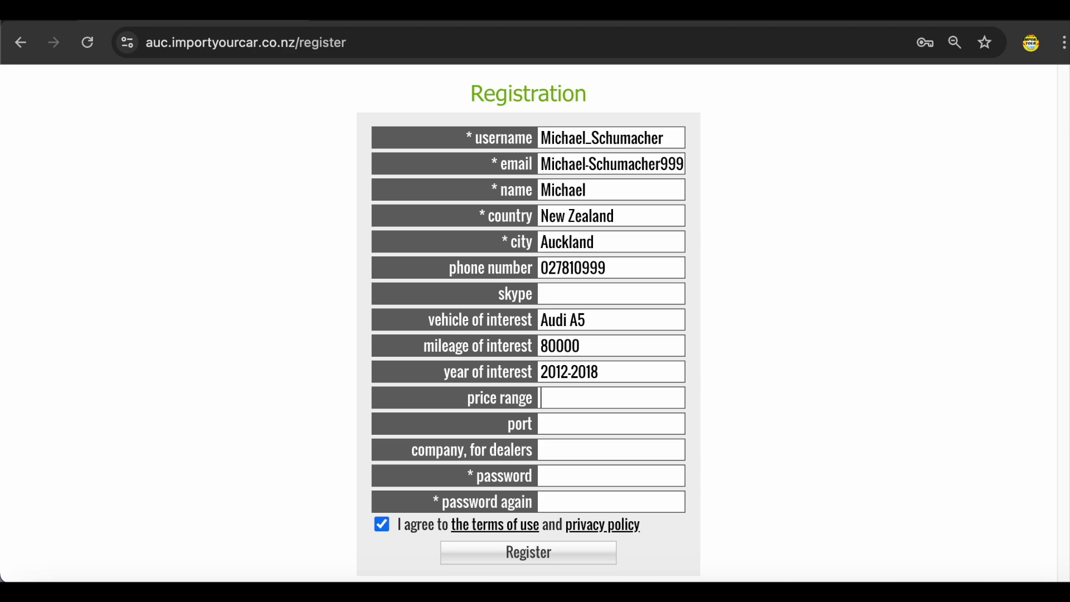
{"action": "type", "text": "25"}
{"action": "type", "text": "00"}
{"action": "type", "text": "Auckland"}
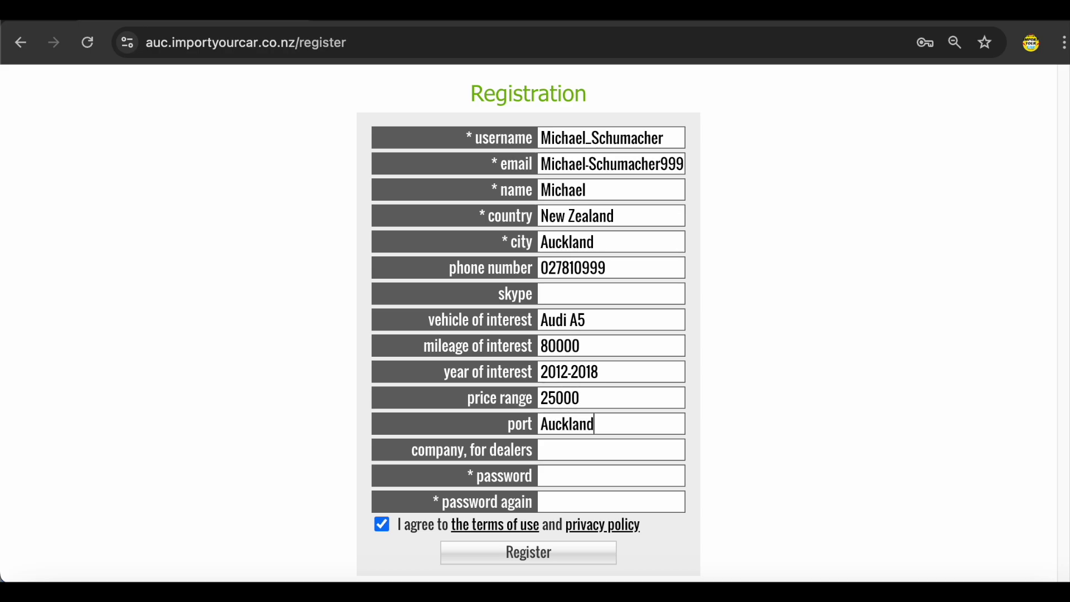
{"action": "scroll", "coordinate": [652, 437], "scroll_direction": "down", "scroll_amount": 1}
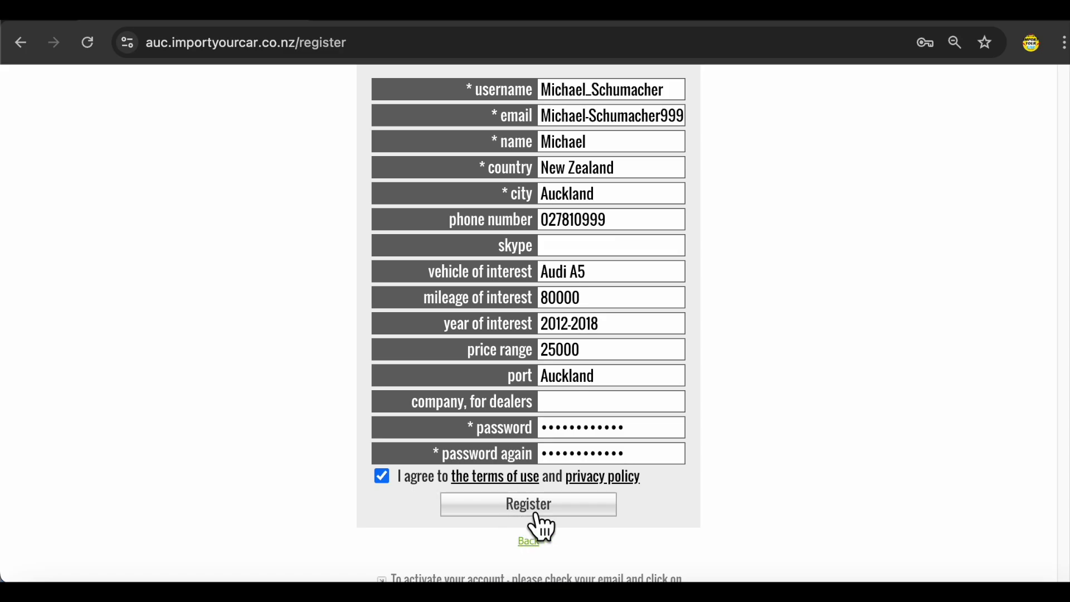
{"action": "left_click", "coordinate": [536, 513]}
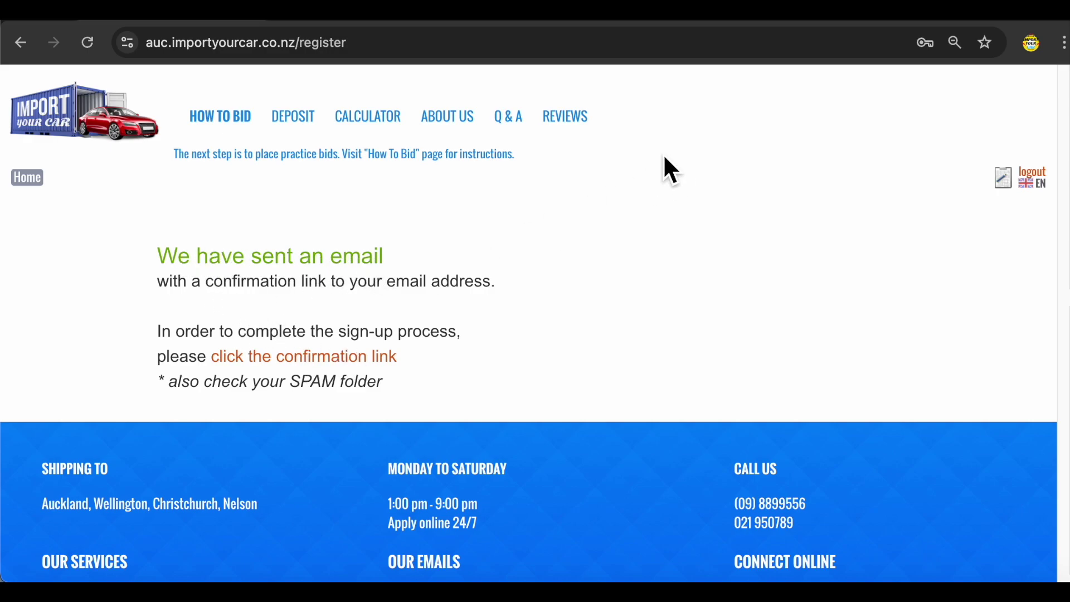
- Open the registration confirmation email in Gmail and follow its account activation link
{"action": "key", "text": "ctrl+Tab"}
{"action": "left_click_drag", "start_coordinate": [306, 192], "coordinate": [583, 278]}
{"action": "left_click", "coordinate": [574, 370]}
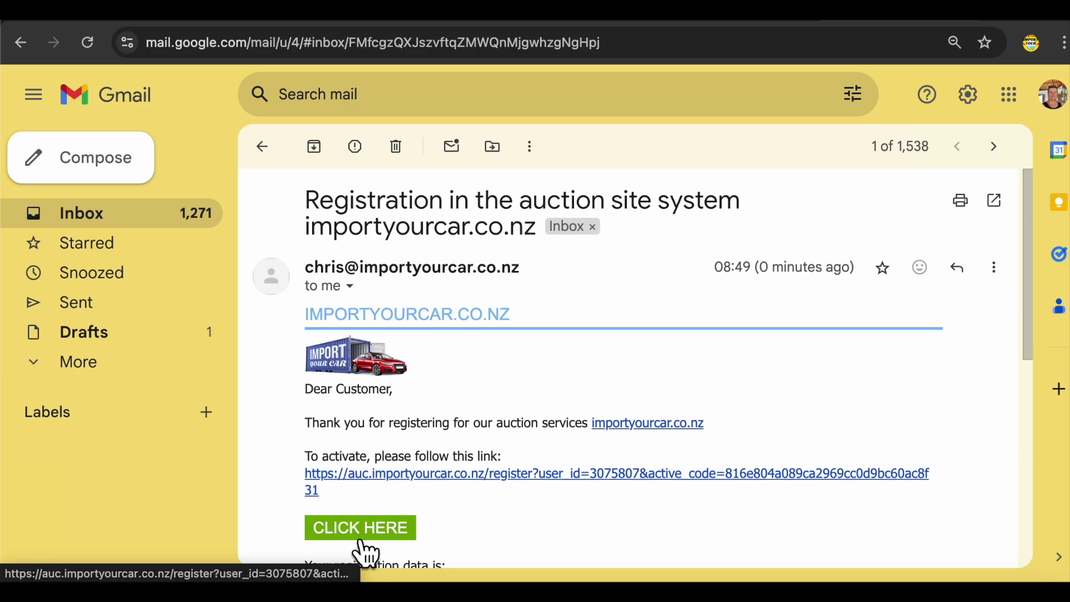
{"action": "left_click", "coordinate": [392, 475]}
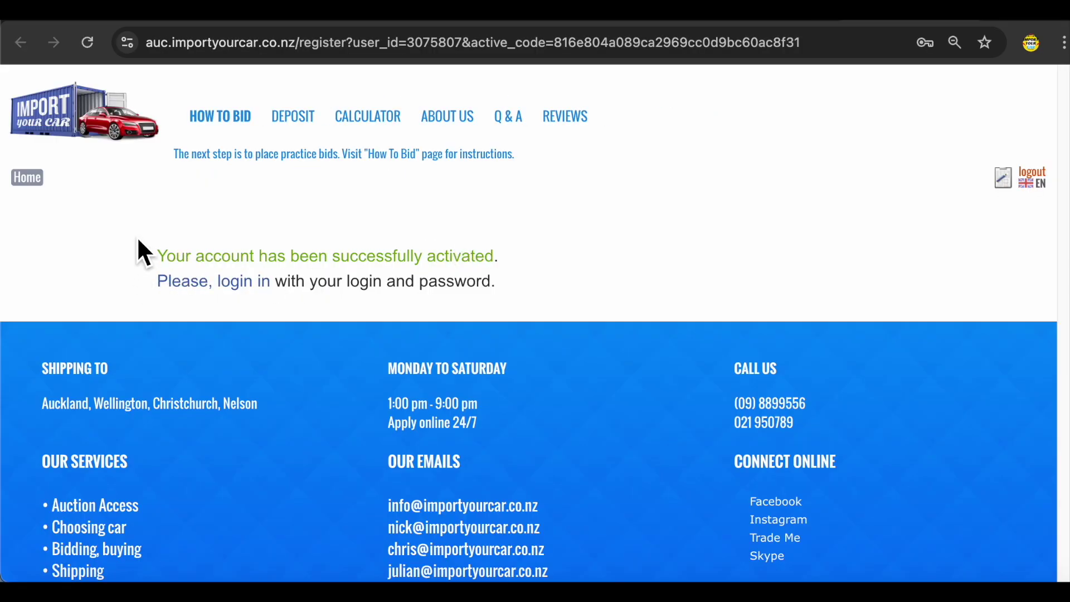
- Log in after activation and open the Japanese auctions listing showing the Jaguar lots
{"action": "left_click", "coordinate": [360, 272]}
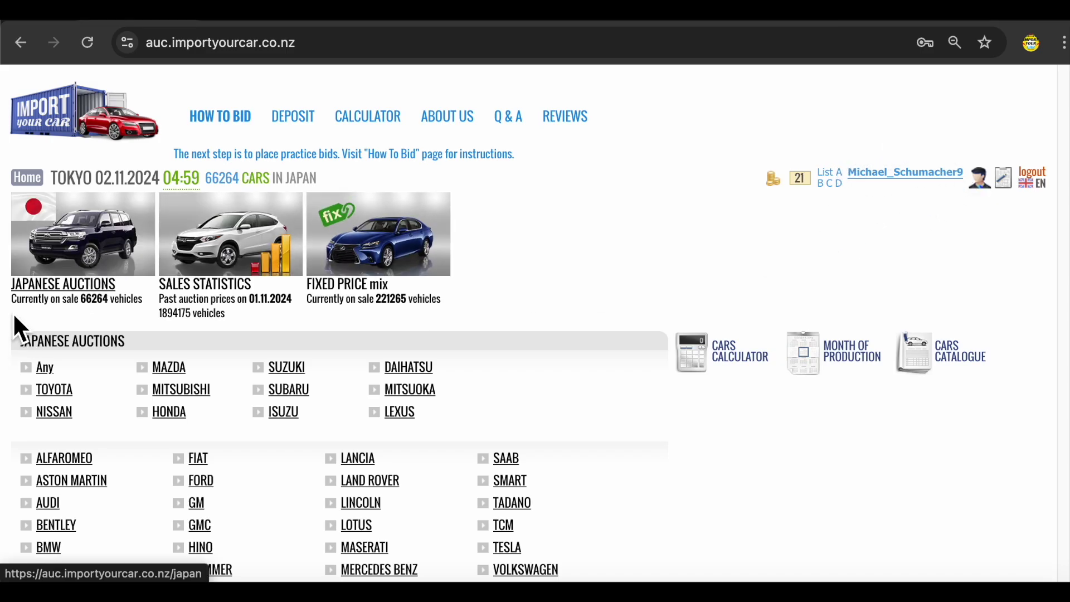
{"action": "left_click", "coordinate": [81, 266]}
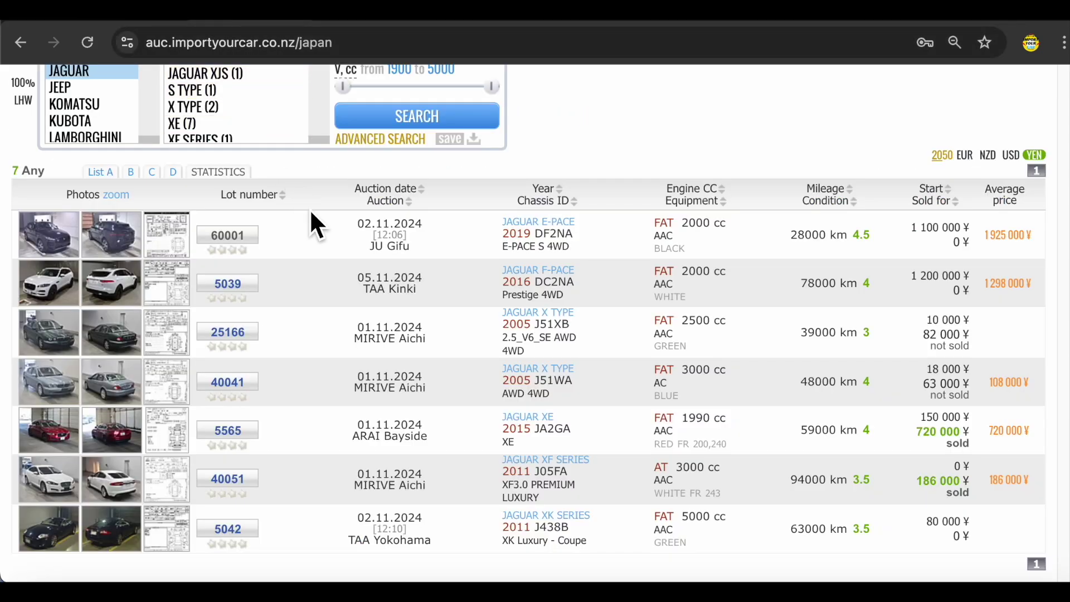
{"action": "scroll", "coordinate": [331, 396], "scroll_direction": "up", "scroll_amount": 1}
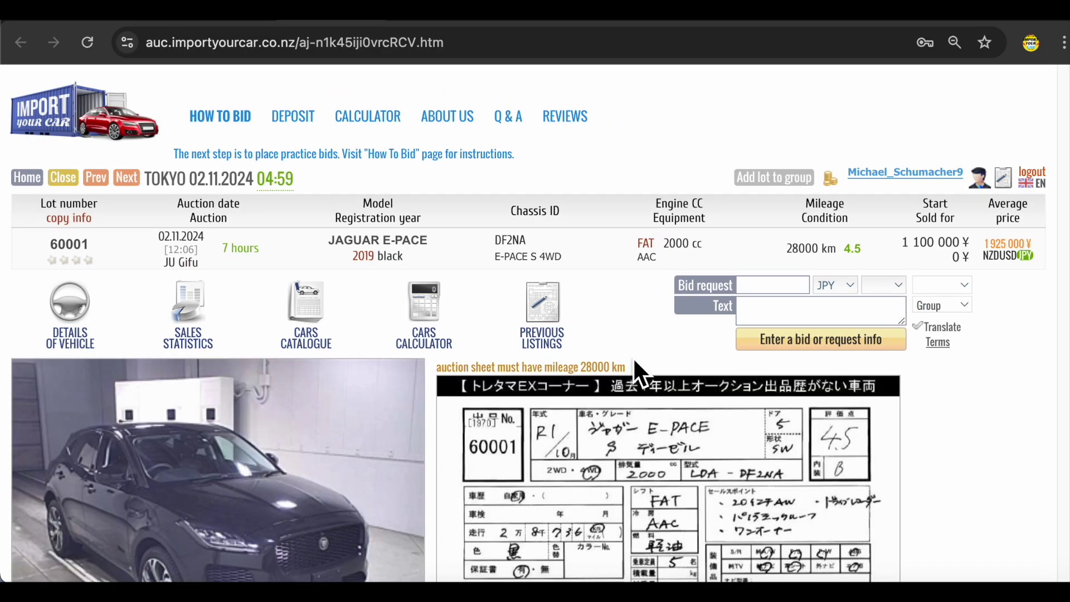
- Scroll through lot 60001's Jaguar E-PACE photos, auction sheet and ¥1,100,000 start price
{"action": "scroll", "coordinate": [634, 357], "scroll_direction": "down", "scroll_amount": 1}
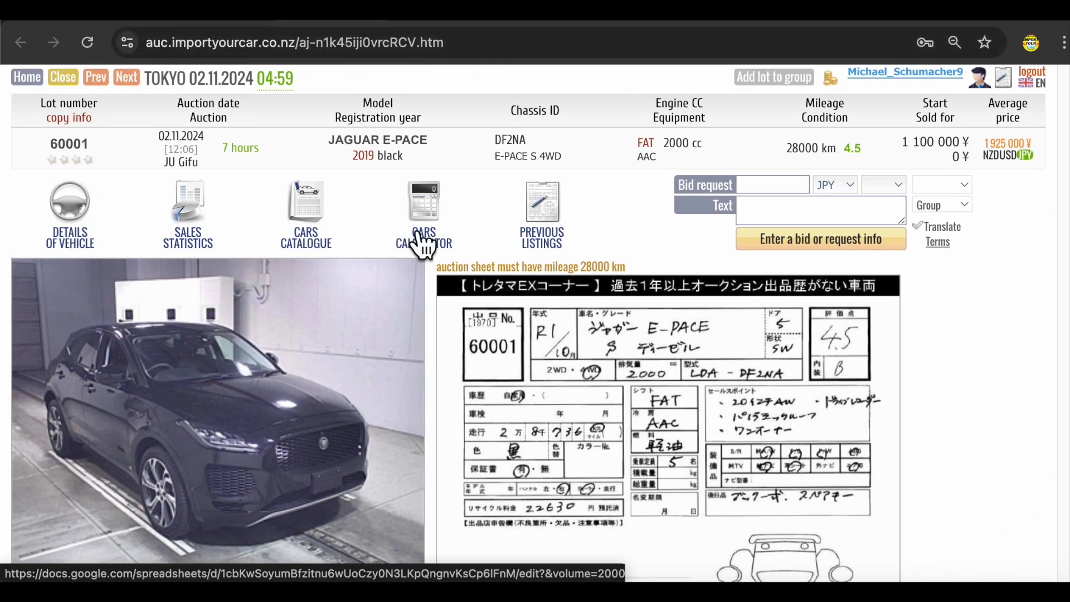
{"action": "scroll", "coordinate": [251, 384], "scroll_direction": "down", "scroll_amount": 5}
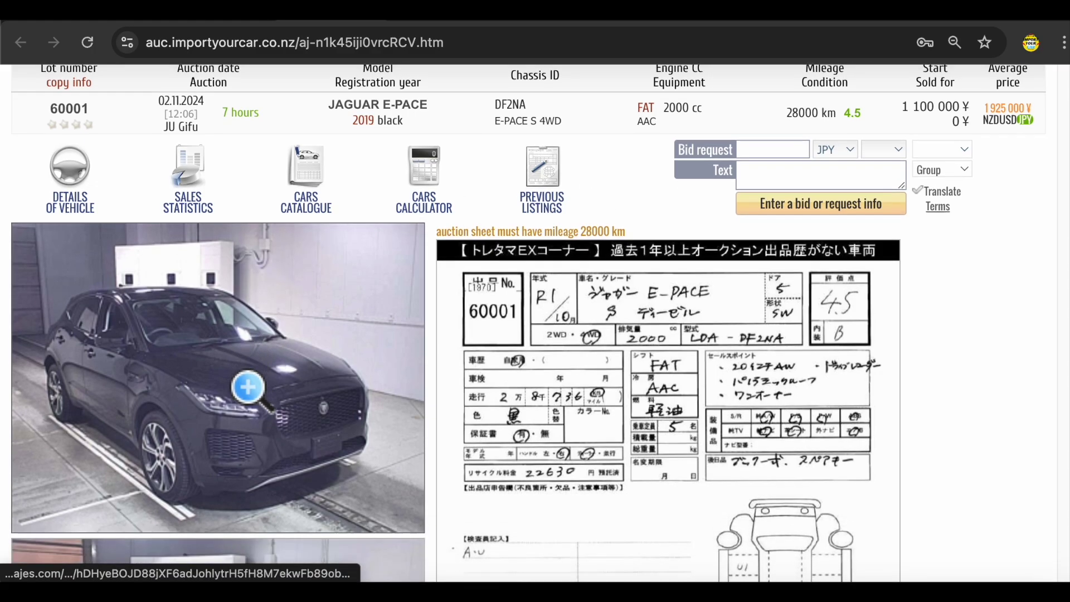
{"action": "scroll", "coordinate": [248, 387], "scroll_direction": "down", "scroll_amount": 10}
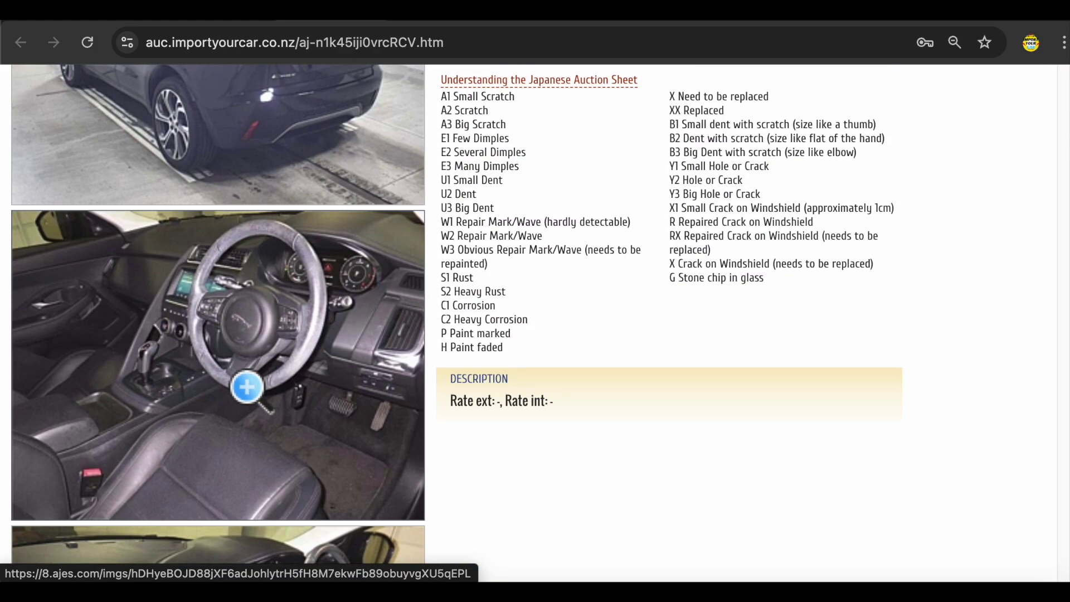
{"action": "scroll", "coordinate": [247, 388], "scroll_direction": "down", "scroll_amount": 5}
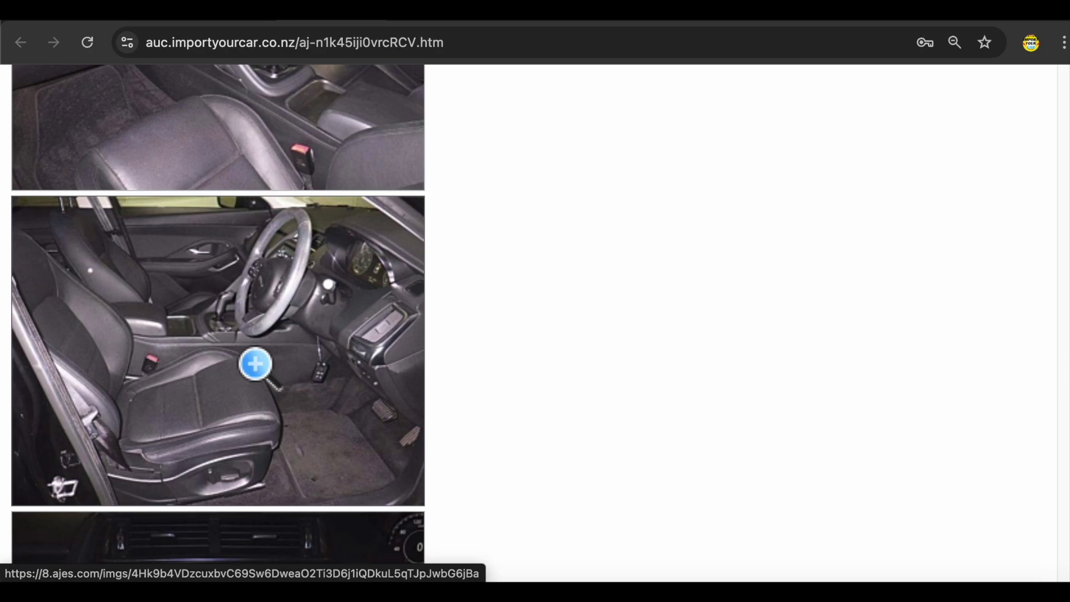
{"action": "mouse_move", "coordinate": [229, 340]}
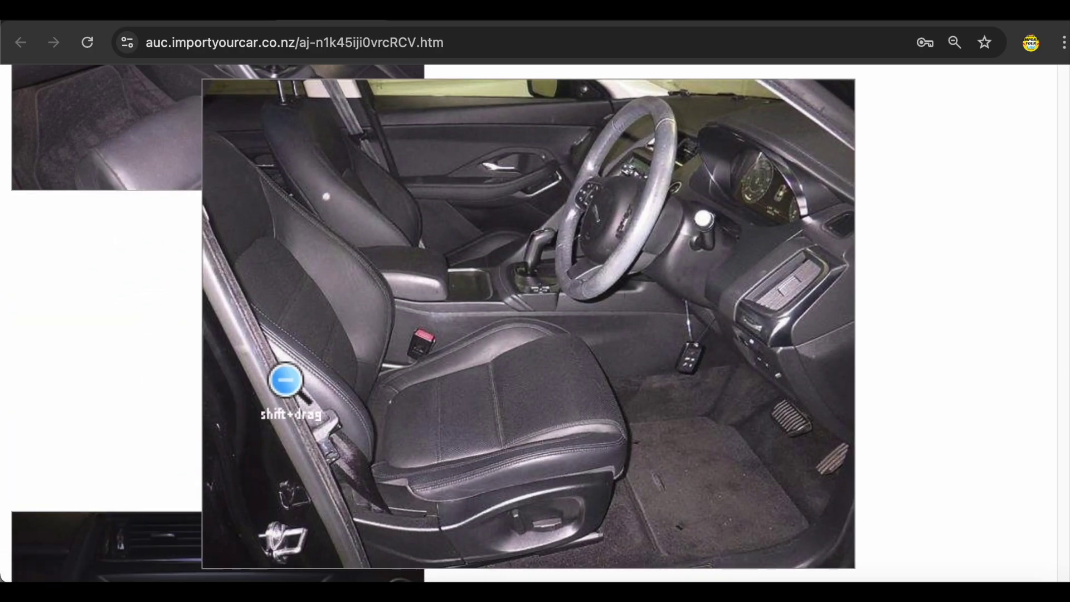
{"action": "scroll", "coordinate": [277, 280], "scroll_direction": "down", "scroll_amount": 7}
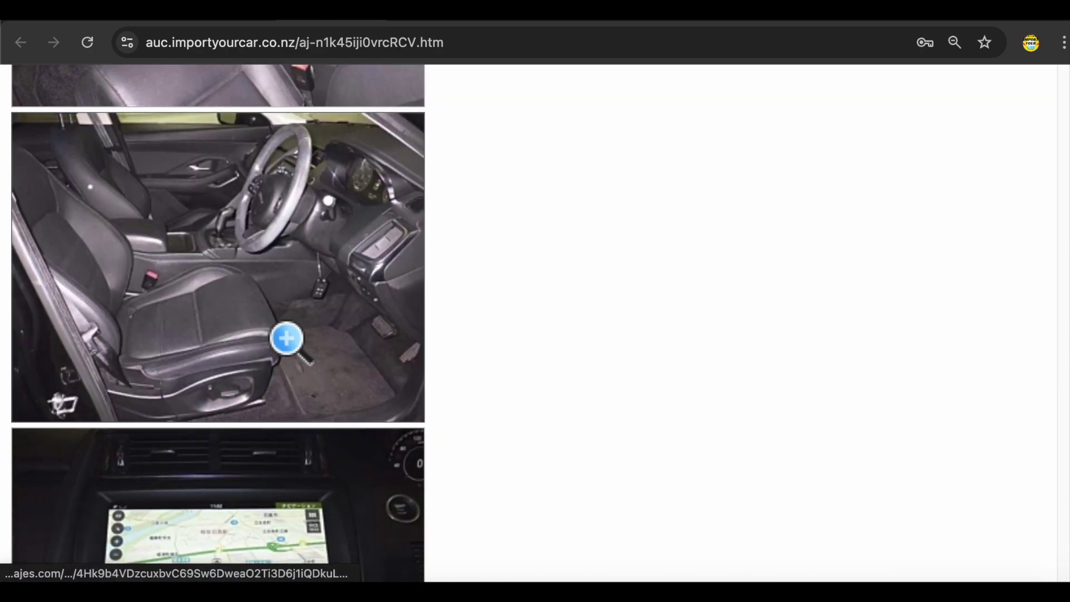
{"action": "scroll", "coordinate": [287, 338], "scroll_direction": "down", "scroll_amount": 5}
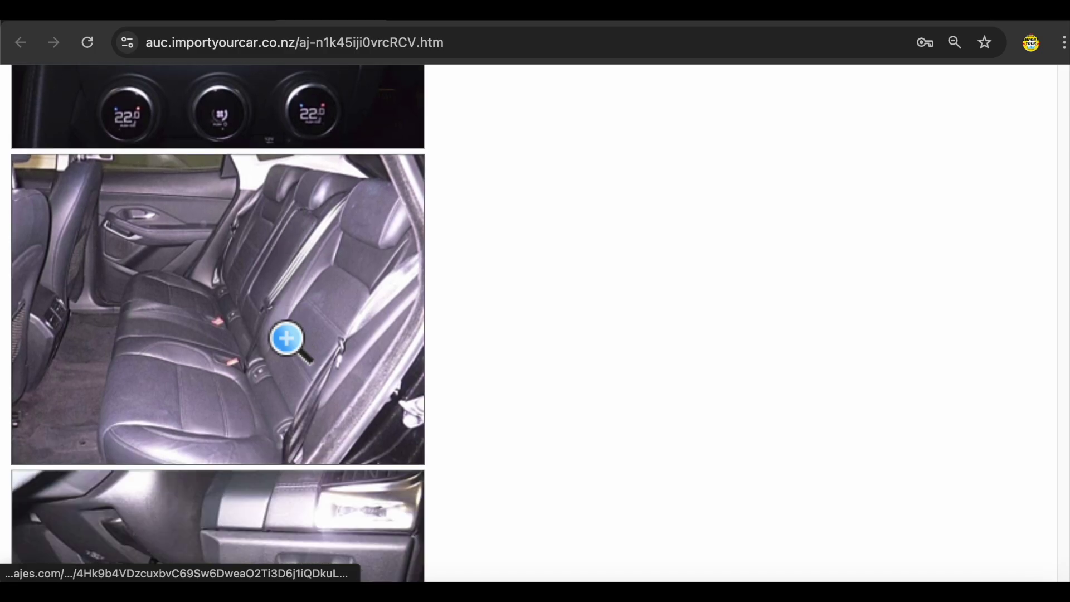
{"action": "scroll", "coordinate": [286, 338], "scroll_direction": "down", "scroll_amount": 3}
{"action": "scroll", "coordinate": [287, 334], "scroll_direction": "down", "scroll_amount": 2}
{"action": "scroll", "coordinate": [297, 394], "scroll_direction": "up", "scroll_amount": 10}
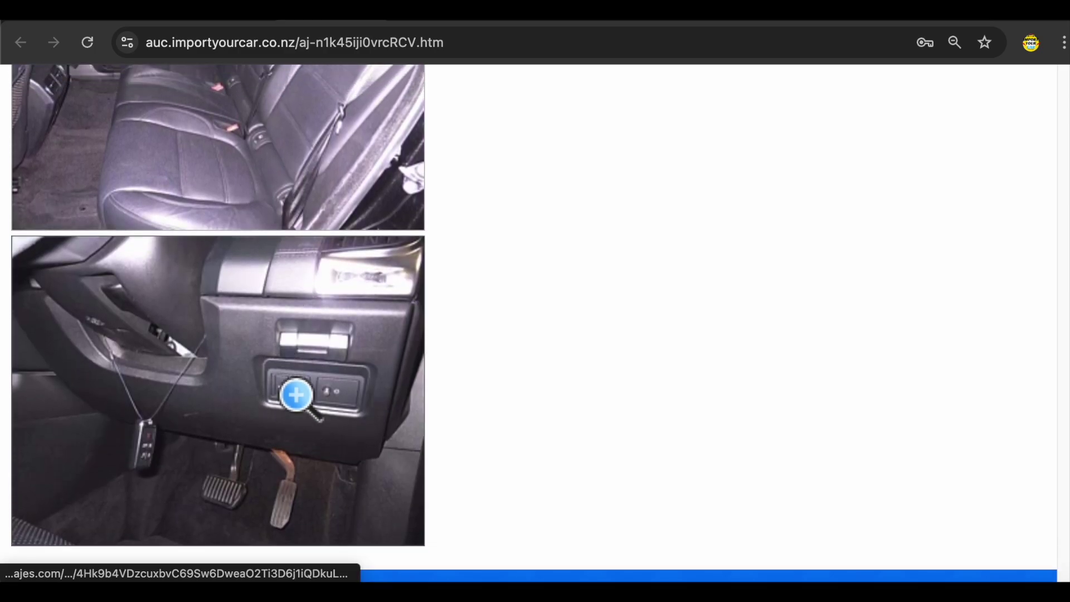
{"action": "scroll", "coordinate": [318, 312], "scroll_direction": "up", "scroll_amount": 20}
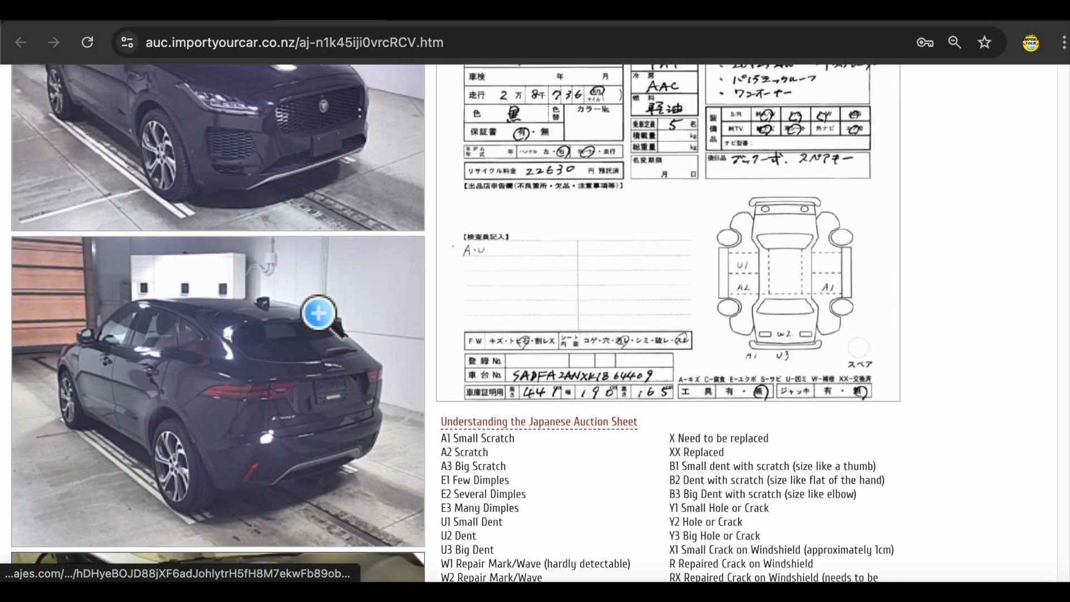
{"action": "scroll", "coordinate": [320, 315], "scroll_direction": "up", "scroll_amount": 1}
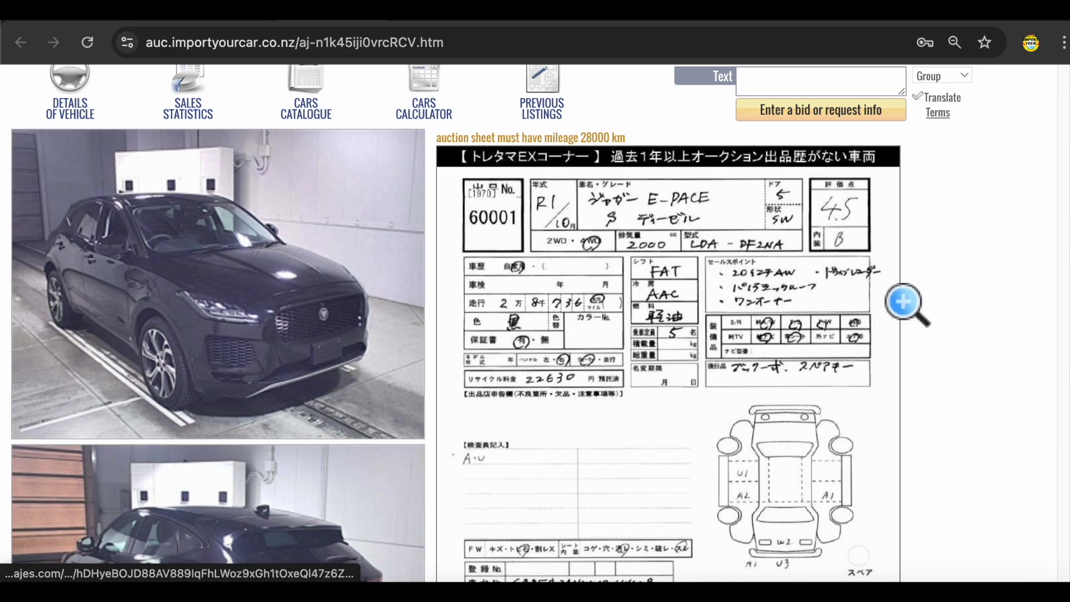
{"action": "scroll", "coordinate": [903, 301], "scroll_direction": "down", "scroll_amount": 1}
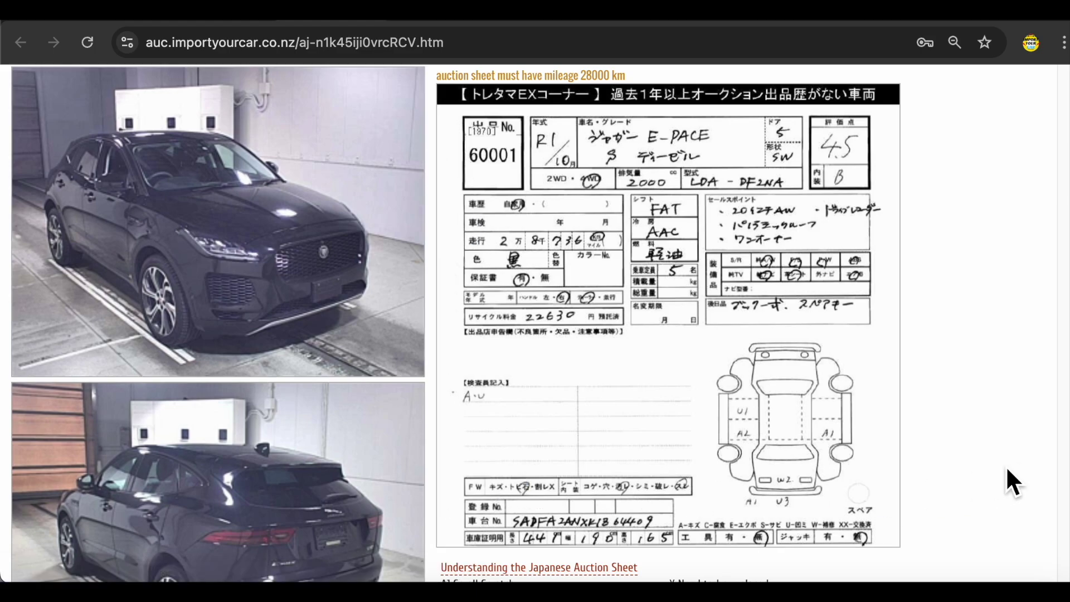
{"action": "scroll", "coordinate": [948, 441], "scroll_direction": "up", "scroll_amount": 5}
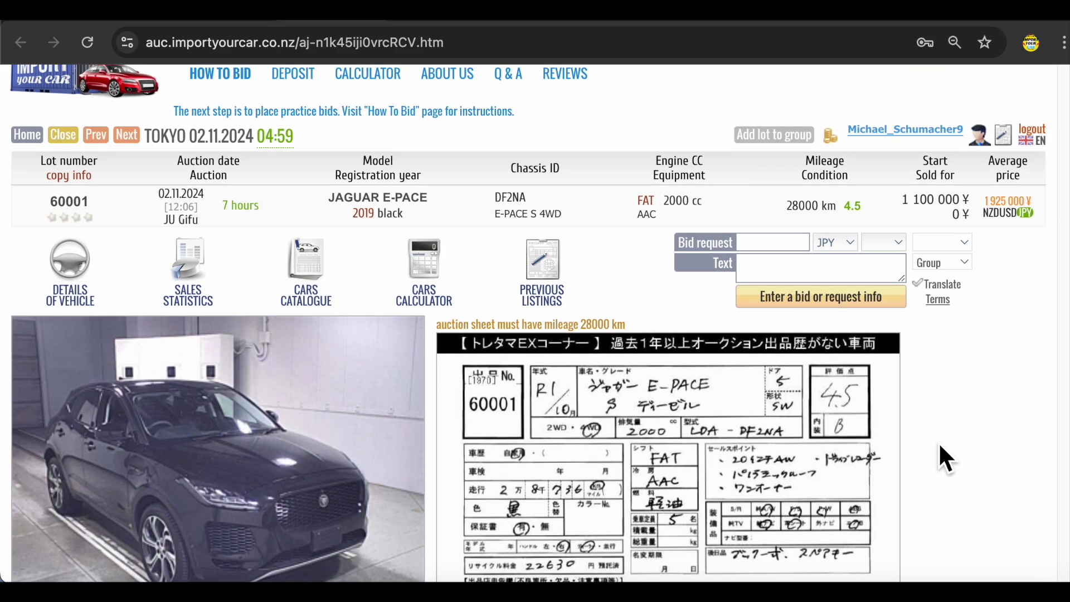
{"action": "scroll", "coordinate": [941, 446], "scroll_direction": "down", "scroll_amount": 2}
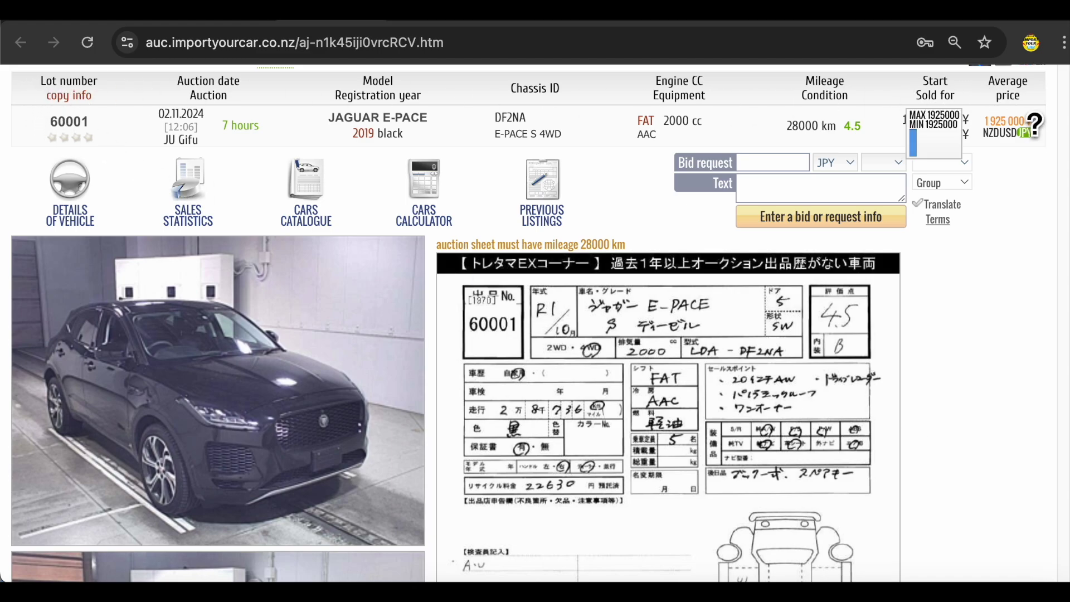
{"action": "double_click", "coordinate": [65, 124]}
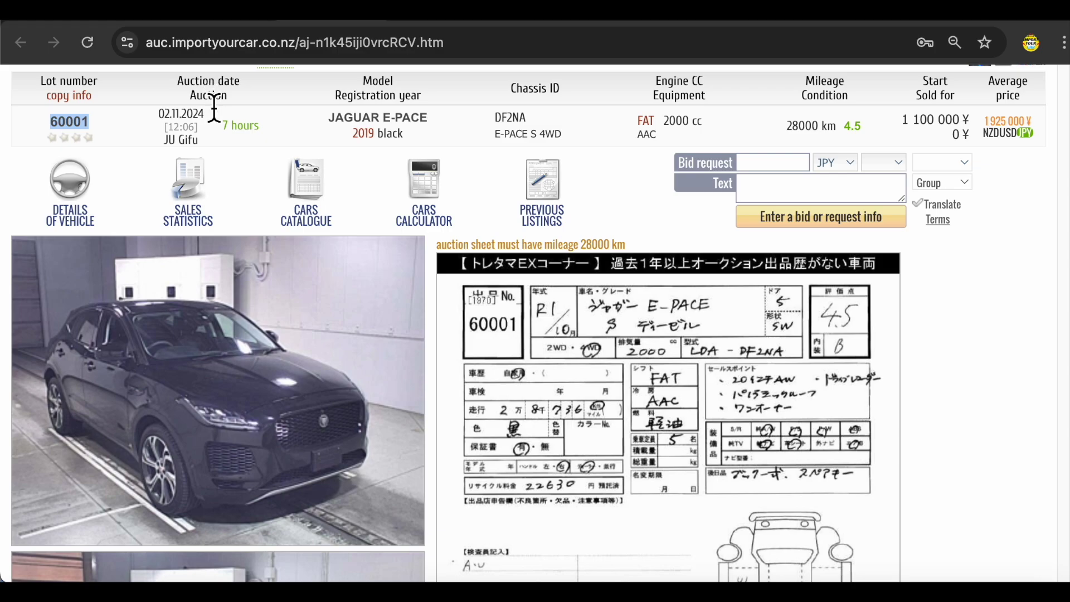
{"action": "mouse_move", "coordinate": [229, 129]}
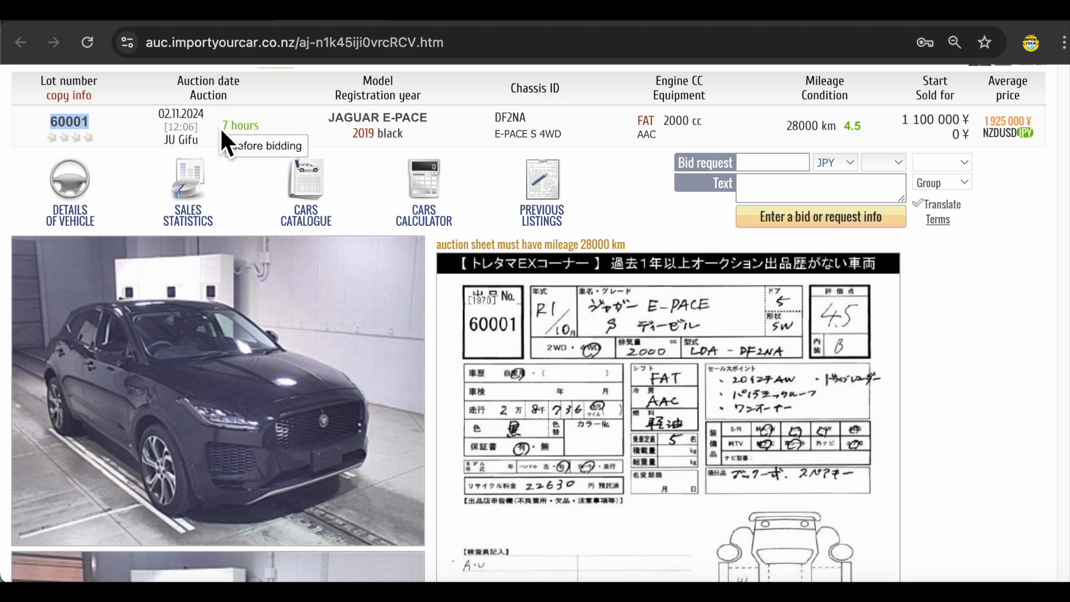
{"action": "double_click", "coordinate": [510, 117]}
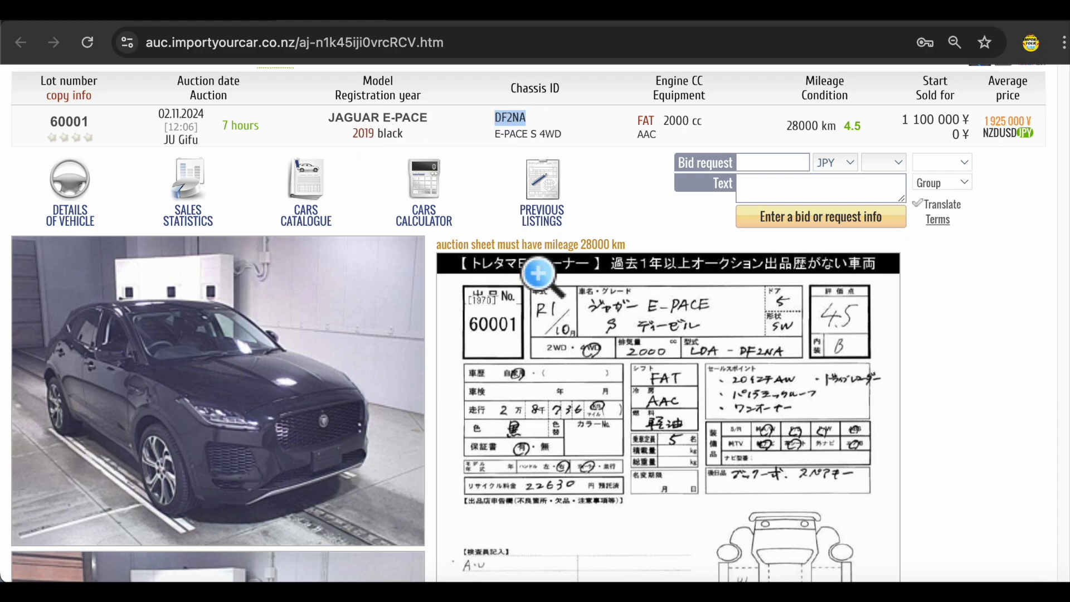
{"action": "scroll", "coordinate": [516, 128], "scroll_direction": "up", "scroll_amount": 2}
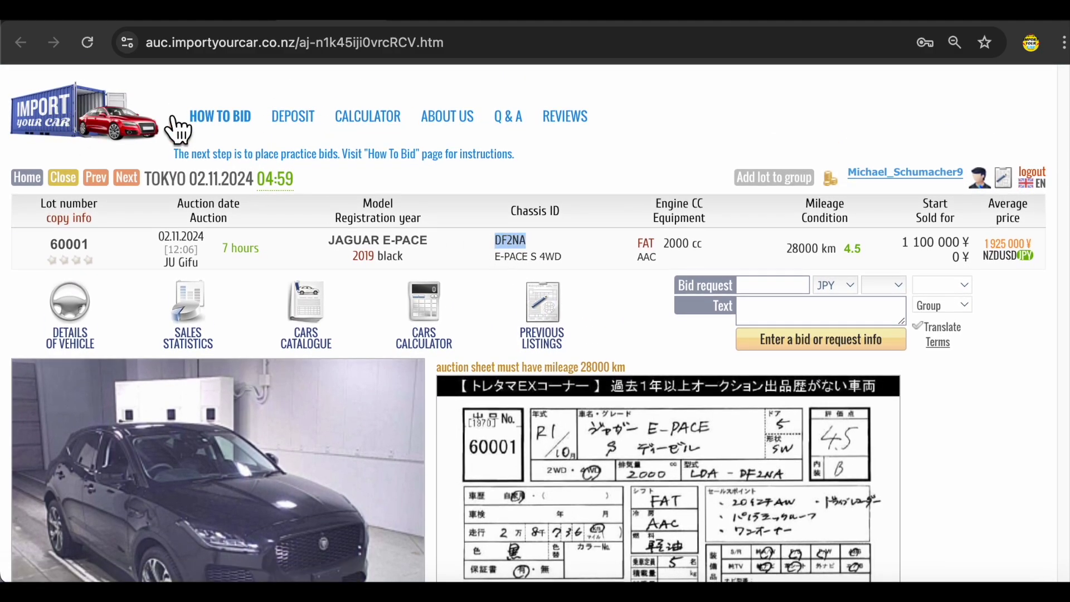
{"action": "scroll", "coordinate": [513, 245], "scroll_direction": "down", "scroll_amount": 2}
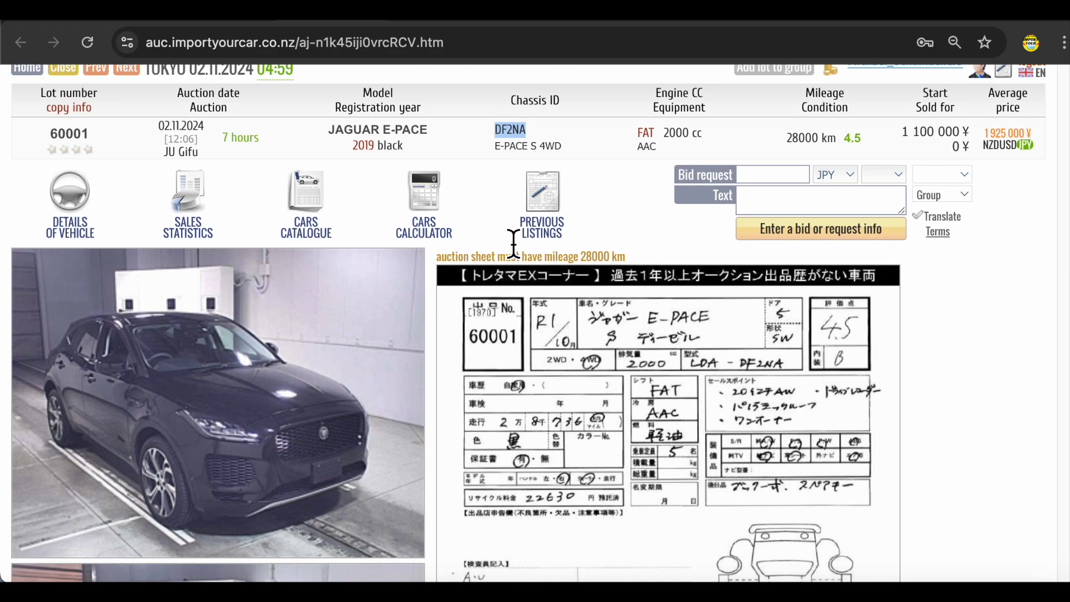
{"action": "left_click_drag", "start_coordinate": [788, 138], "coordinate": [814, 138]}
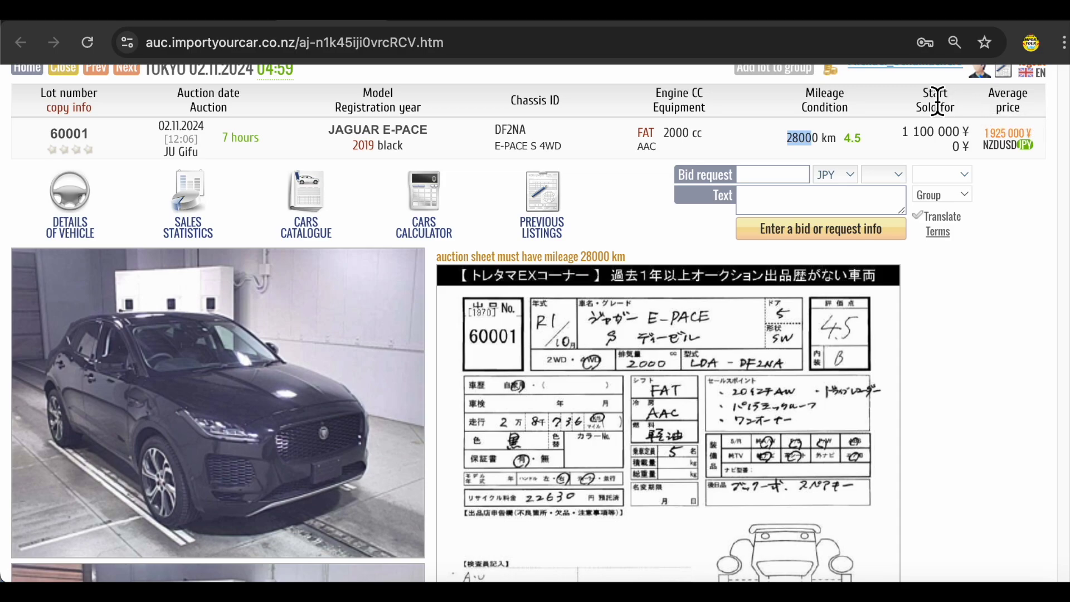
{"action": "left_click_drag", "start_coordinate": [992, 93], "coordinate": [1029, 111]}
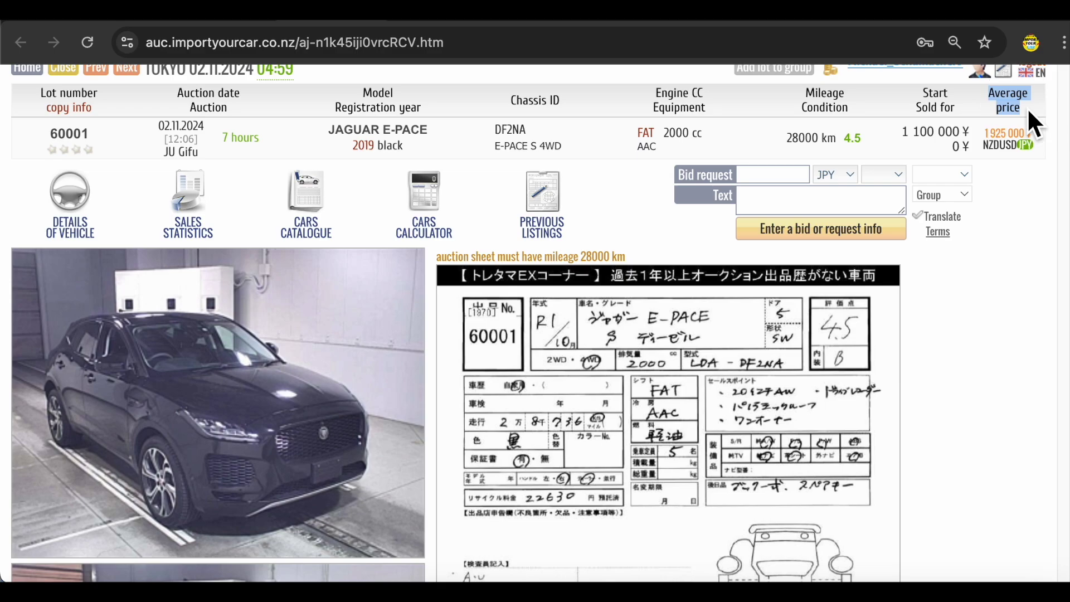
{"action": "mouse_move", "coordinate": [995, 136]}
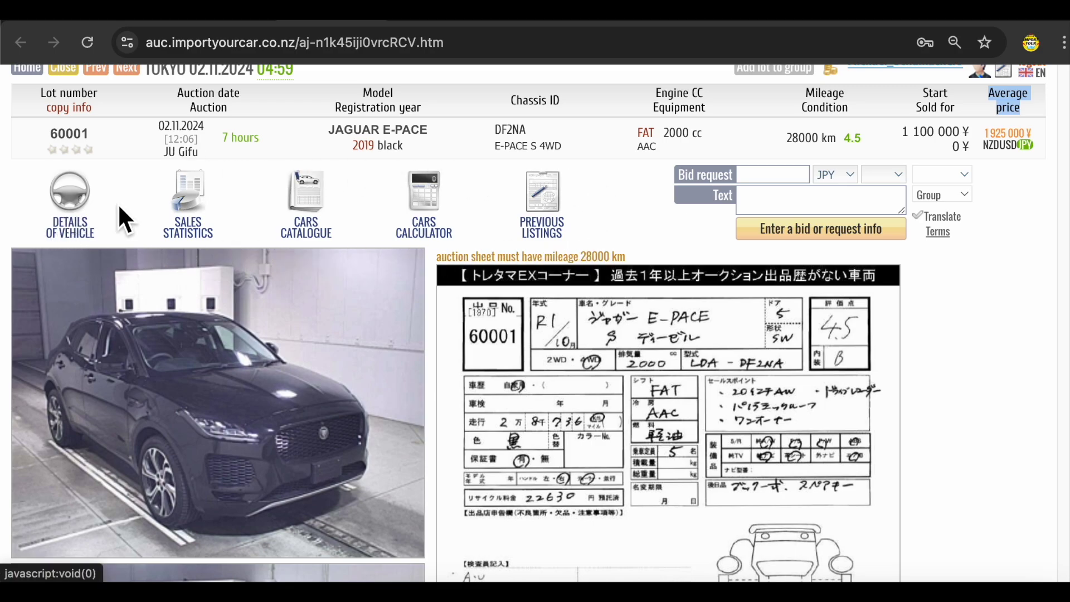
{"action": "left_click", "coordinate": [208, 200]}
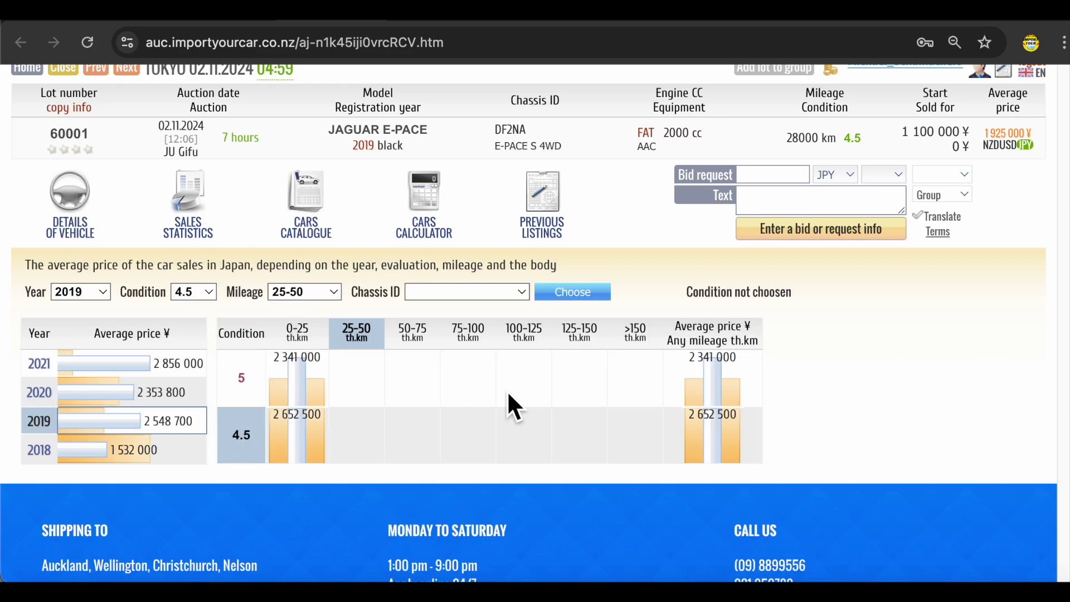
{"action": "scroll", "coordinate": [517, 397], "scroll_direction": "down", "scroll_amount": 1}
{"action": "scroll", "coordinate": [519, 400], "scroll_direction": "up", "scroll_amount": 1}
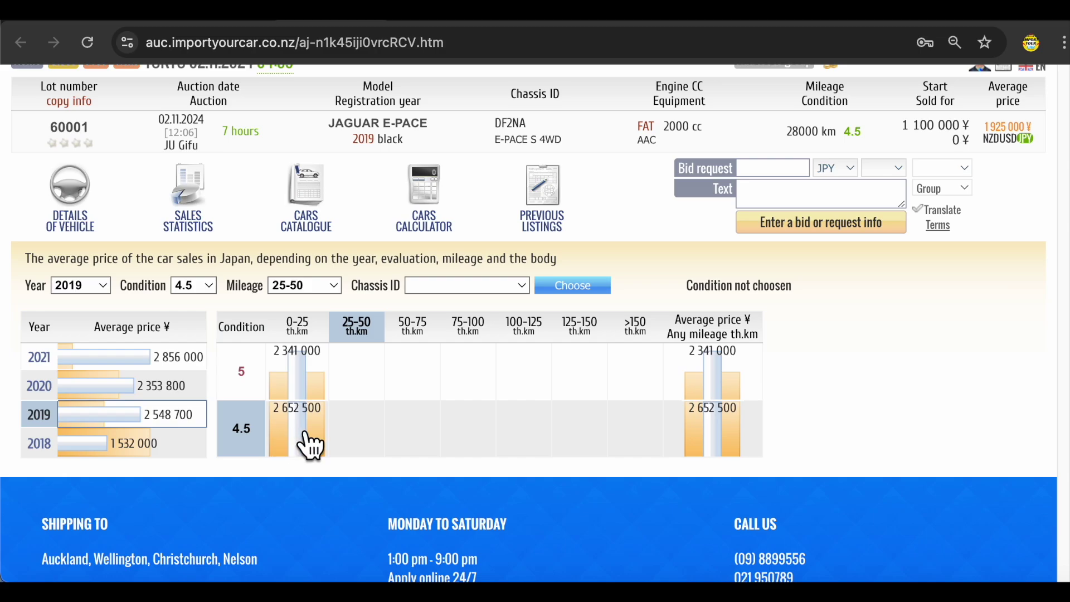
{"action": "left_click", "coordinate": [322, 193]}
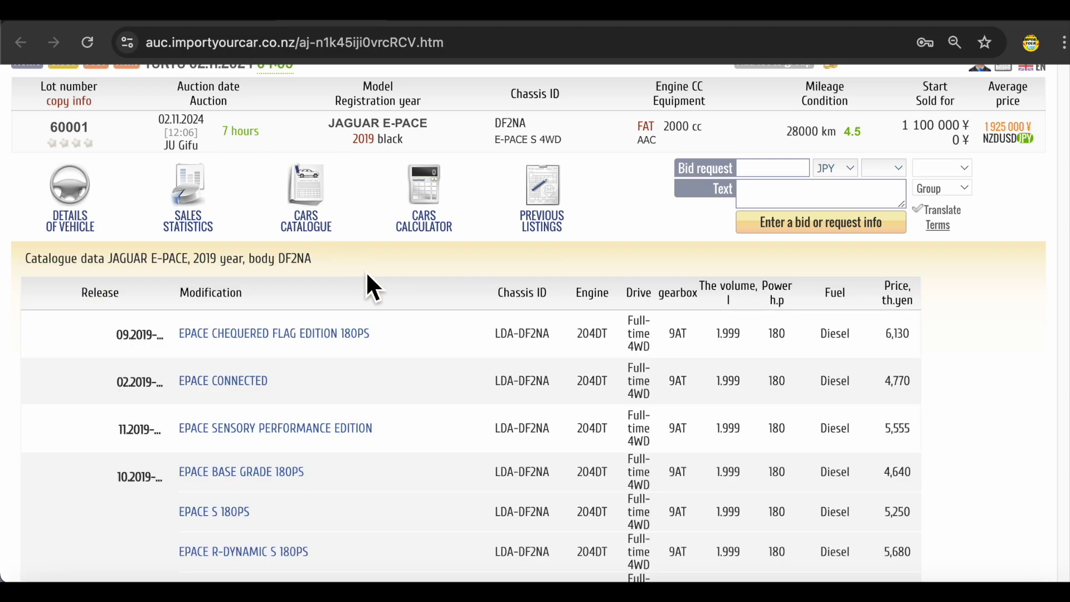
{"action": "scroll", "coordinate": [433, 336], "scroll_direction": "down", "scroll_amount": 3}
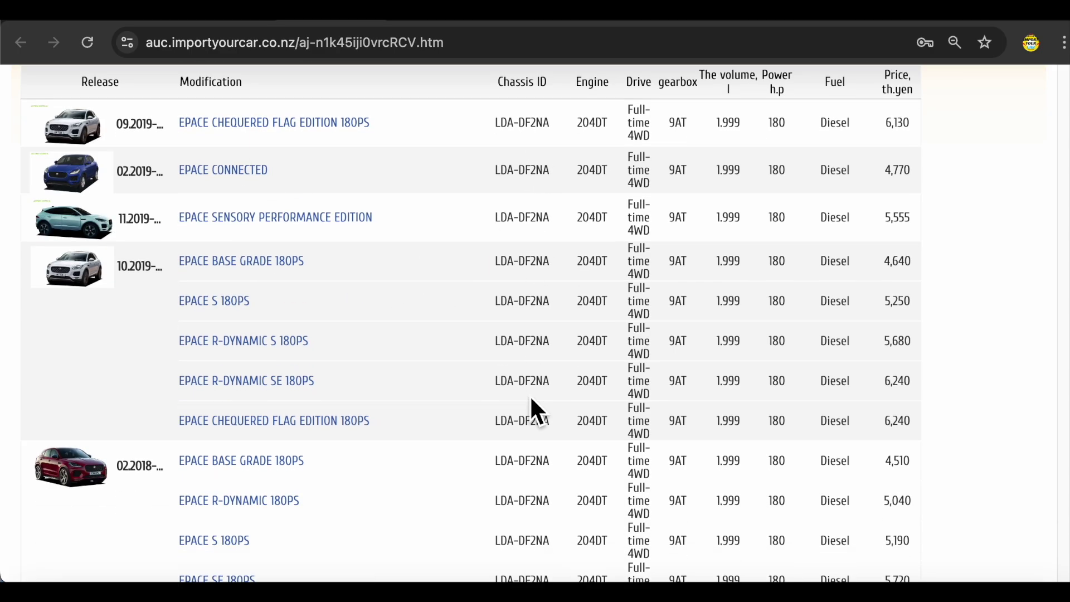
{"action": "scroll", "coordinate": [533, 406], "scroll_direction": "down", "scroll_amount": 3}
{"action": "scroll", "coordinate": [310, 306], "scroll_direction": "up", "scroll_amount": 3}
{"action": "scroll", "coordinate": [296, 298], "scroll_direction": "down", "scroll_amount": 5}
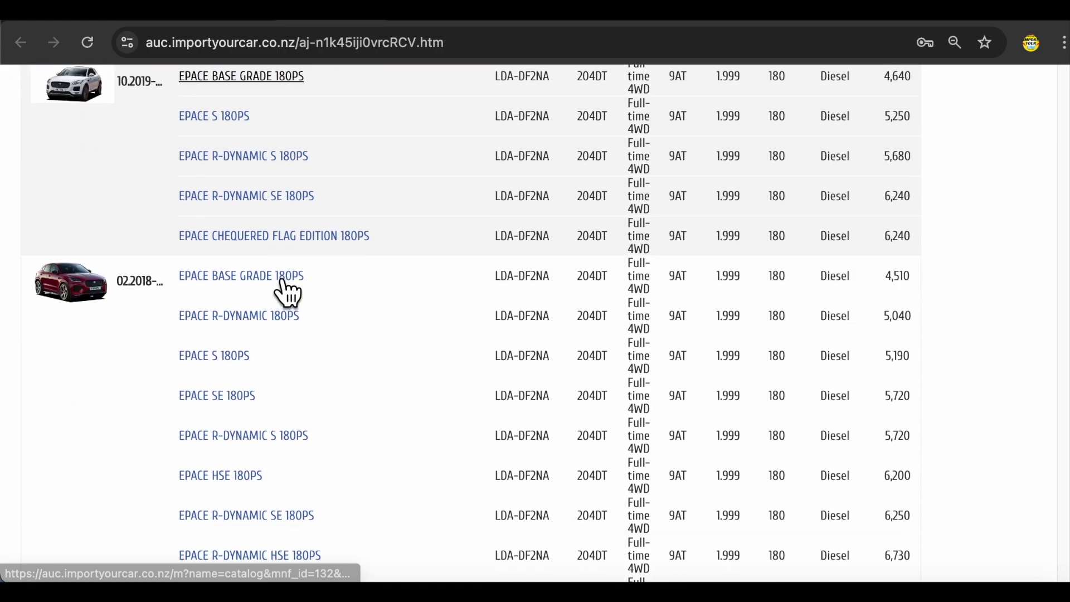
{"action": "scroll", "coordinate": [246, 327], "scroll_direction": "down", "scroll_amount": 4}
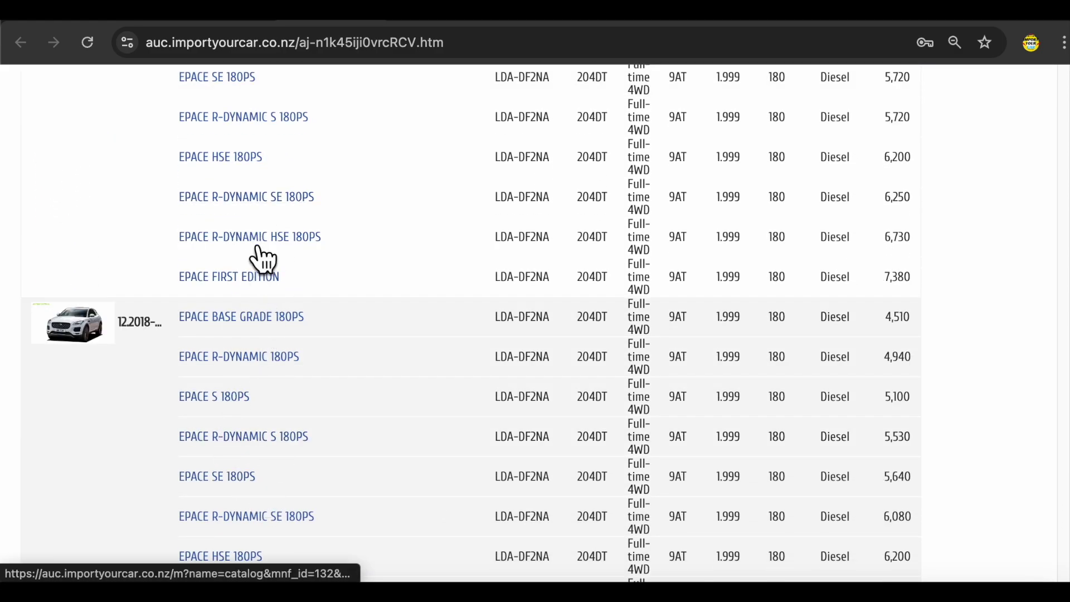
{"action": "scroll", "coordinate": [258, 256], "scroll_direction": "up", "scroll_amount": 10}
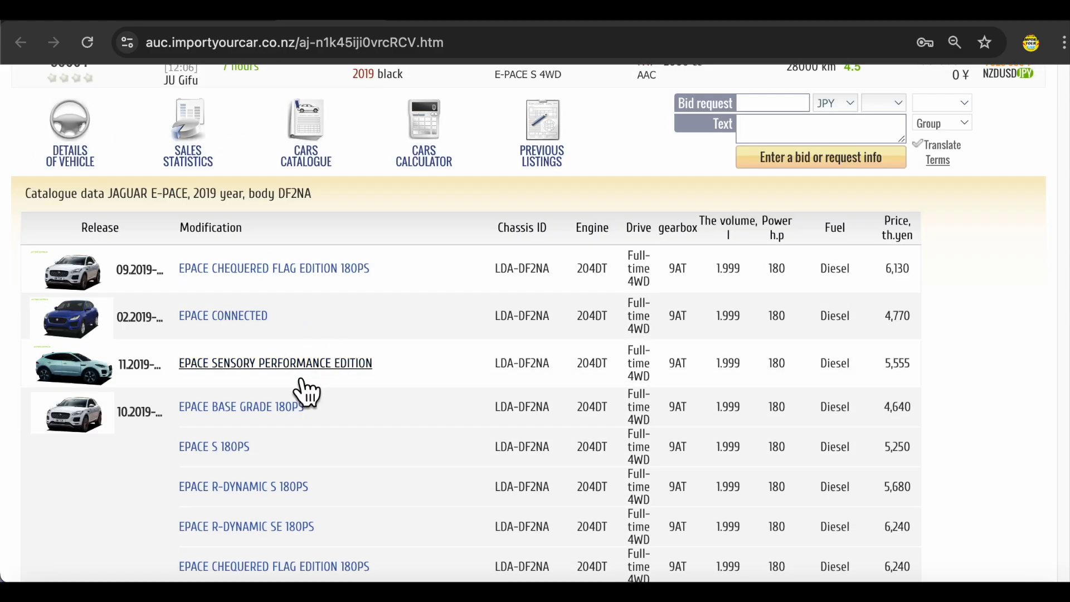
{"action": "left_click", "coordinate": [261, 494]}
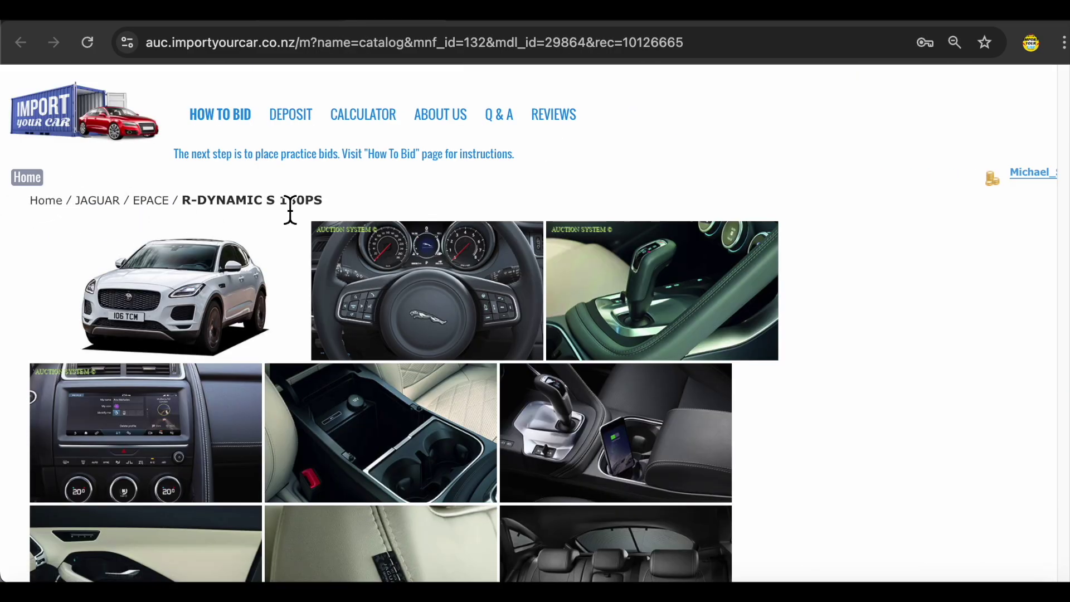
{"action": "scroll", "coordinate": [767, 308], "scroll_direction": "down", "scroll_amount": 6}
{"action": "scroll", "coordinate": [777, 309], "scroll_direction": "up", "scroll_amount": 7}
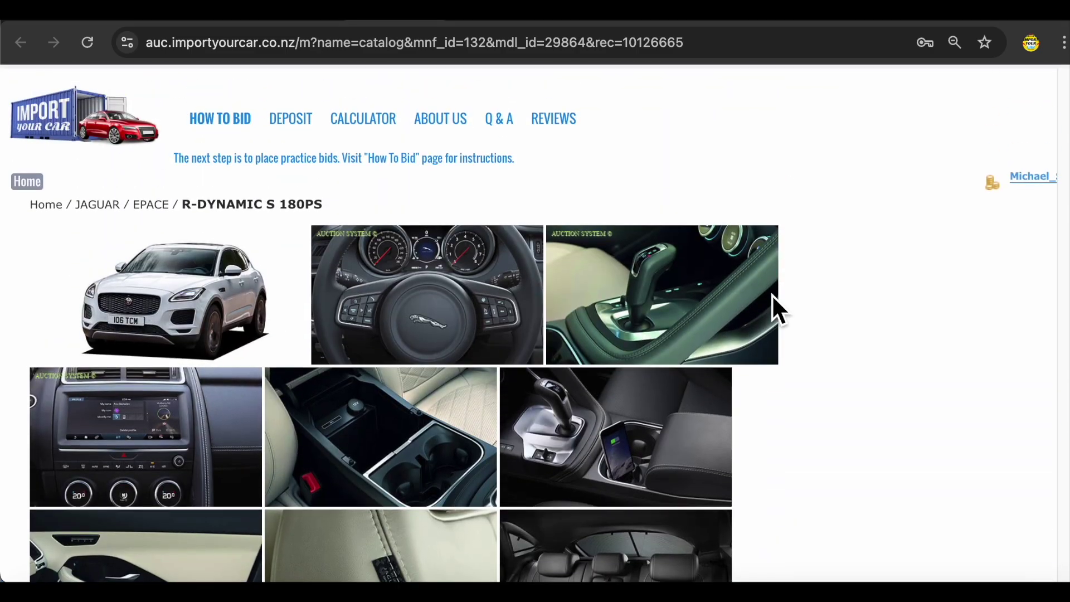
{"action": "scroll", "coordinate": [772, 294], "scroll_direction": "down", "scroll_amount": 1}
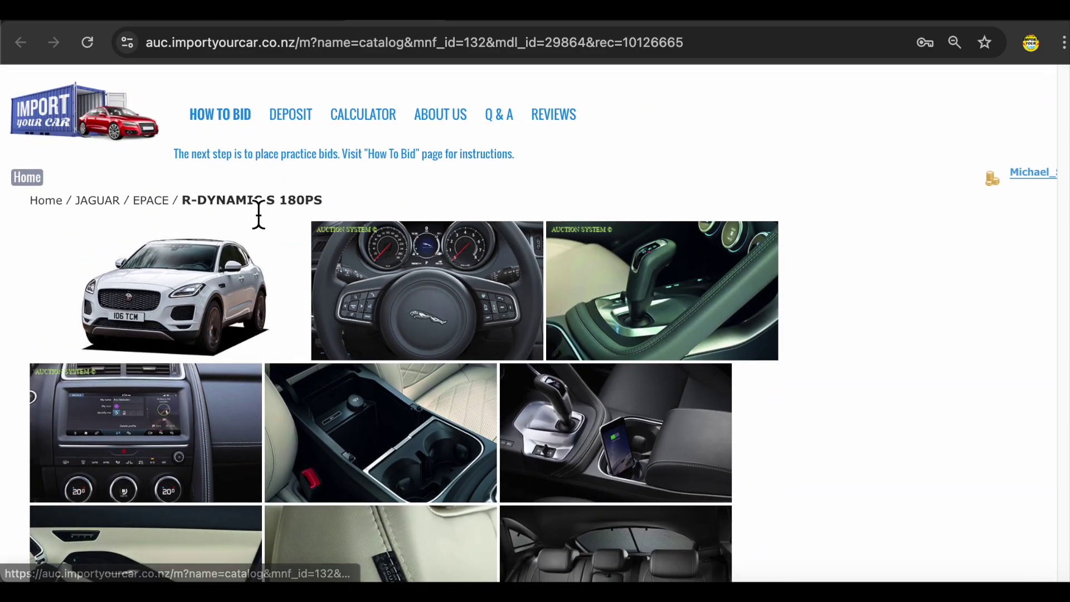
{"action": "left_click", "coordinate": [157, 208]}
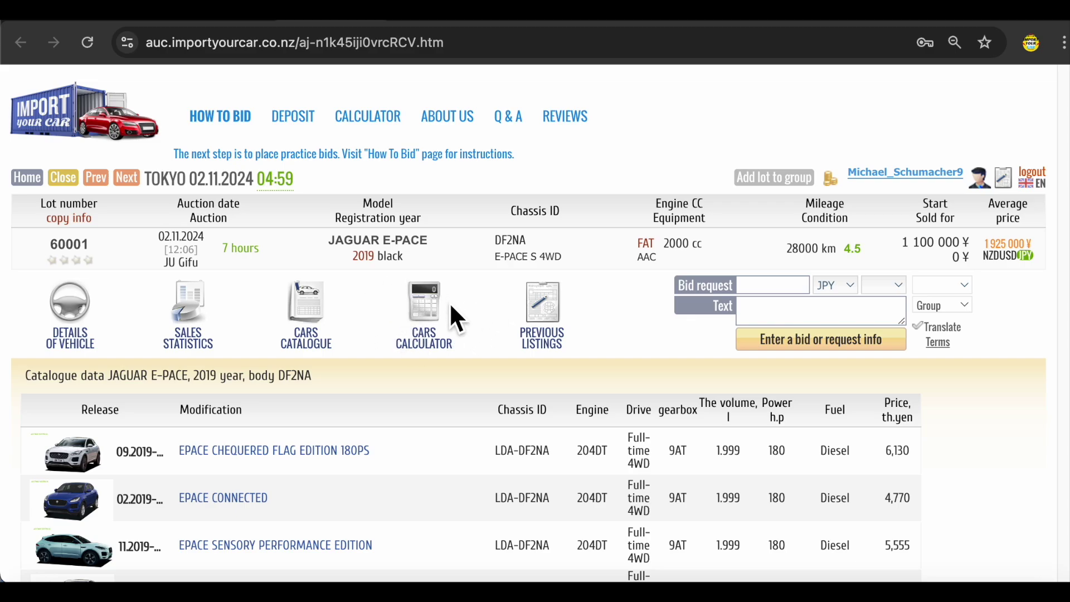
- Enter a 1,800,000 yen bid in cell C3 of the Importing Calculator spreadsheet
{"action": "left_click", "coordinate": [438, 314]}
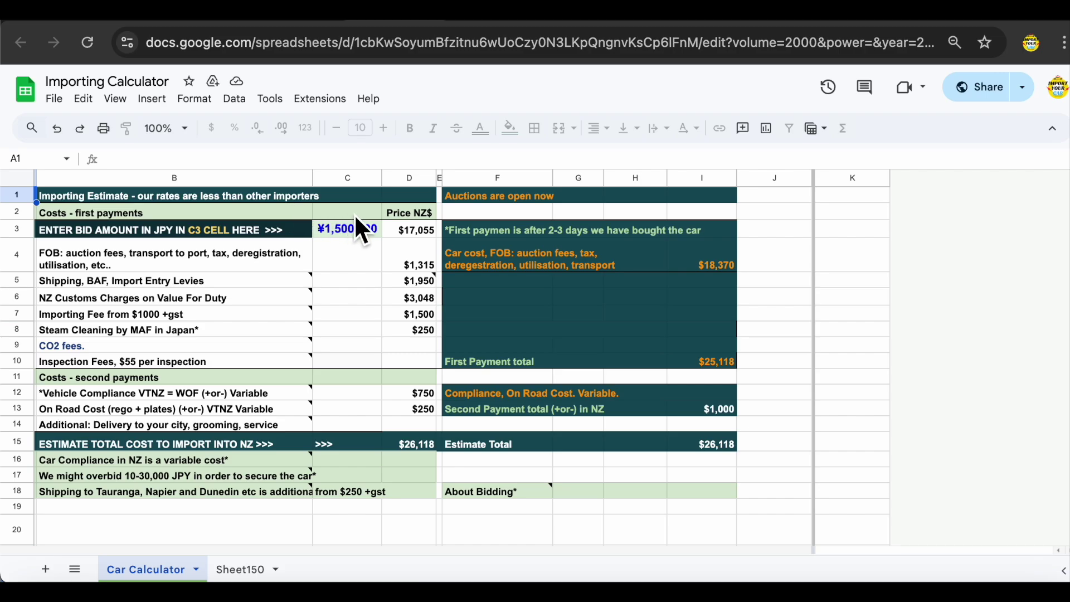
{"action": "key", "text": "ctrl+w"}
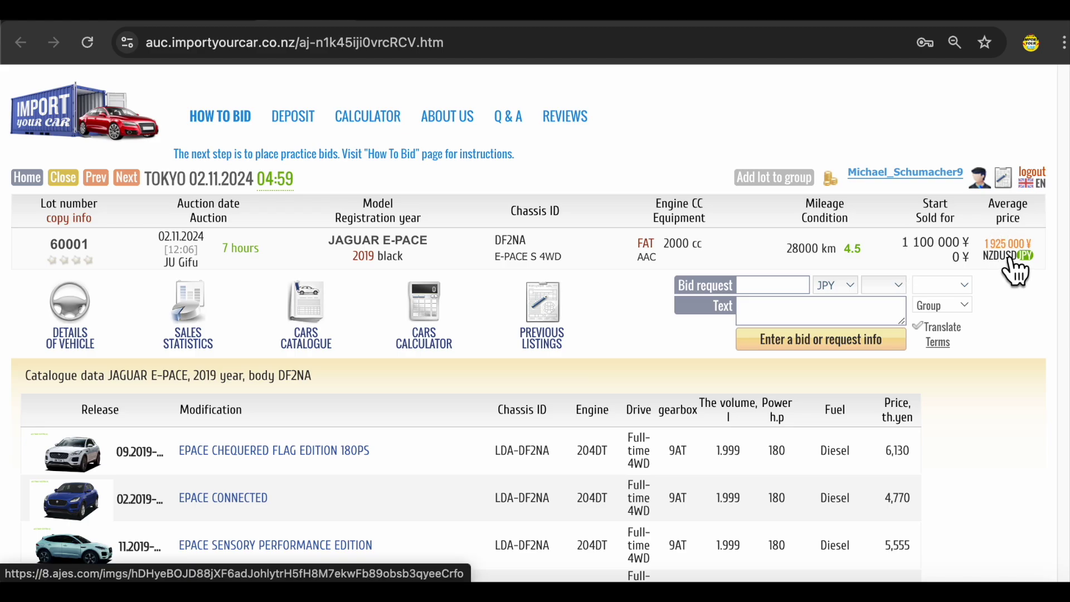
{"action": "left_click", "coordinate": [1010, 257]}
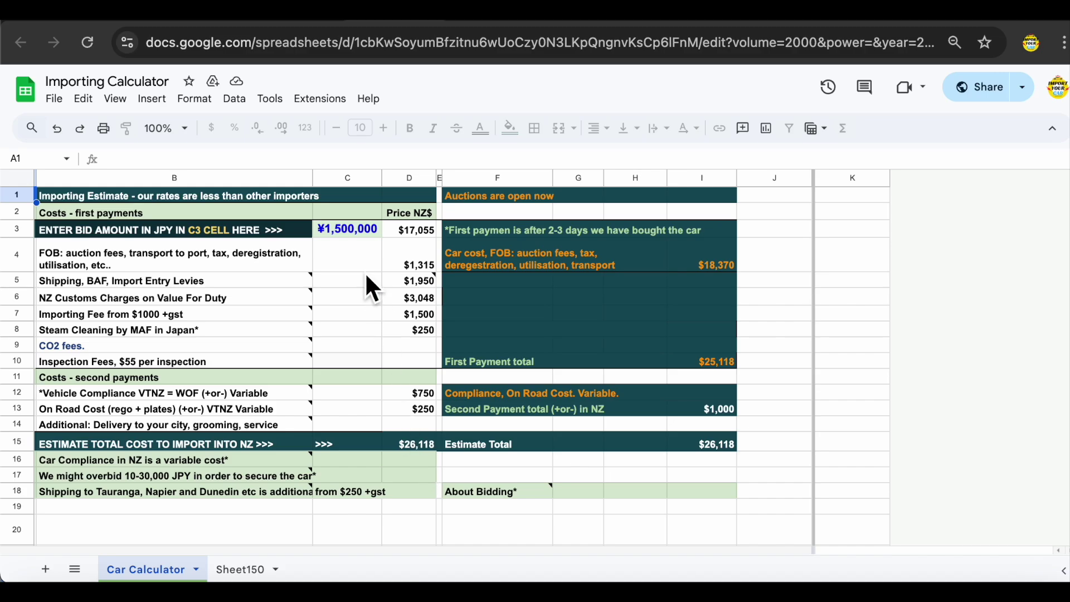
{"action": "left_click", "coordinate": [356, 246]}
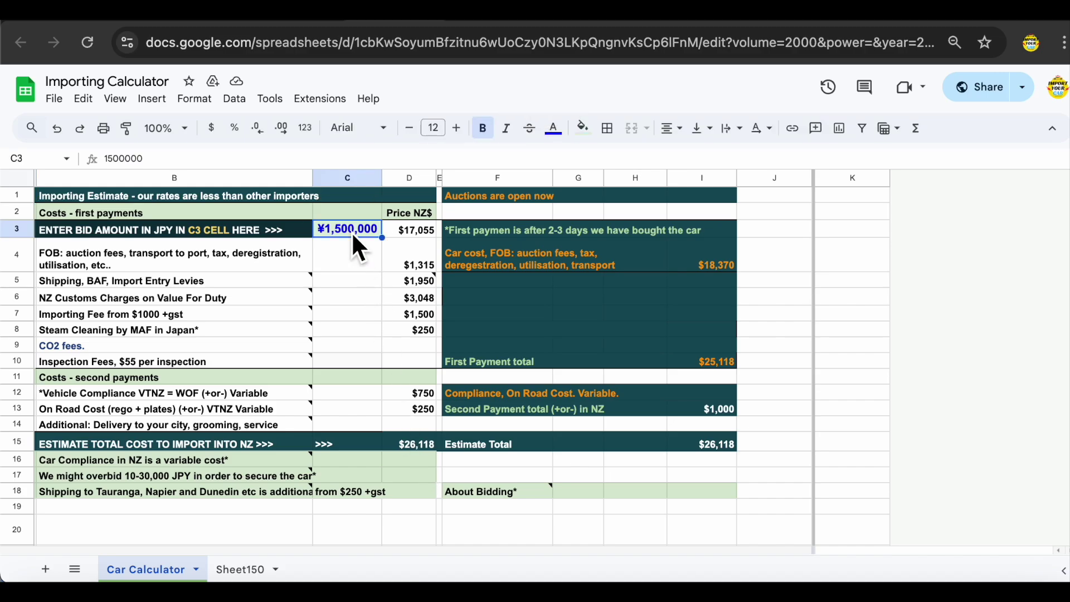
{"action": "type", "text": "1,800,000"}
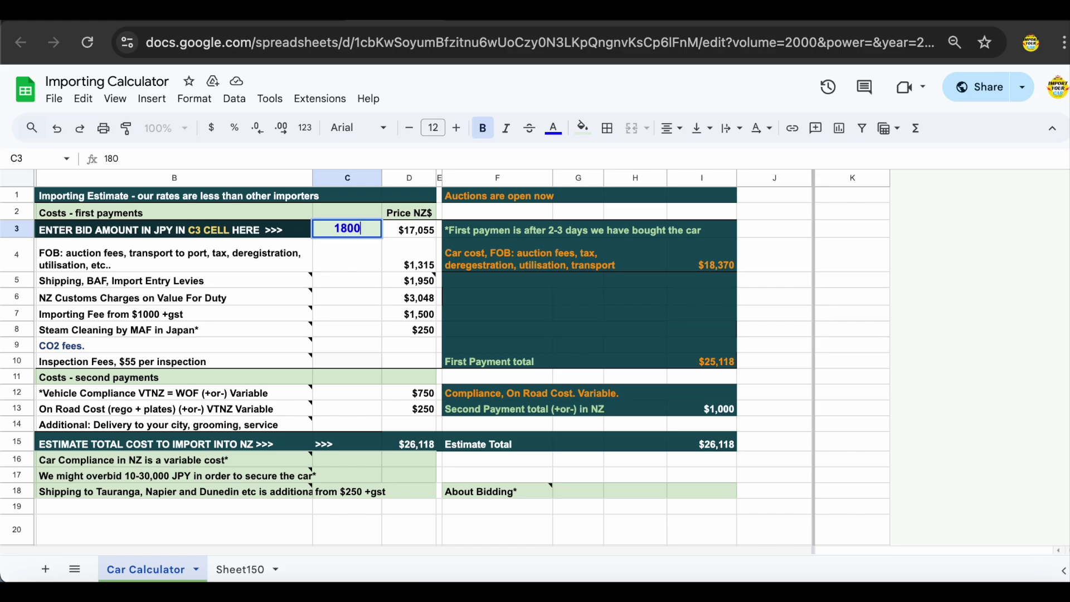
{"action": "key", "text": "Tab"}
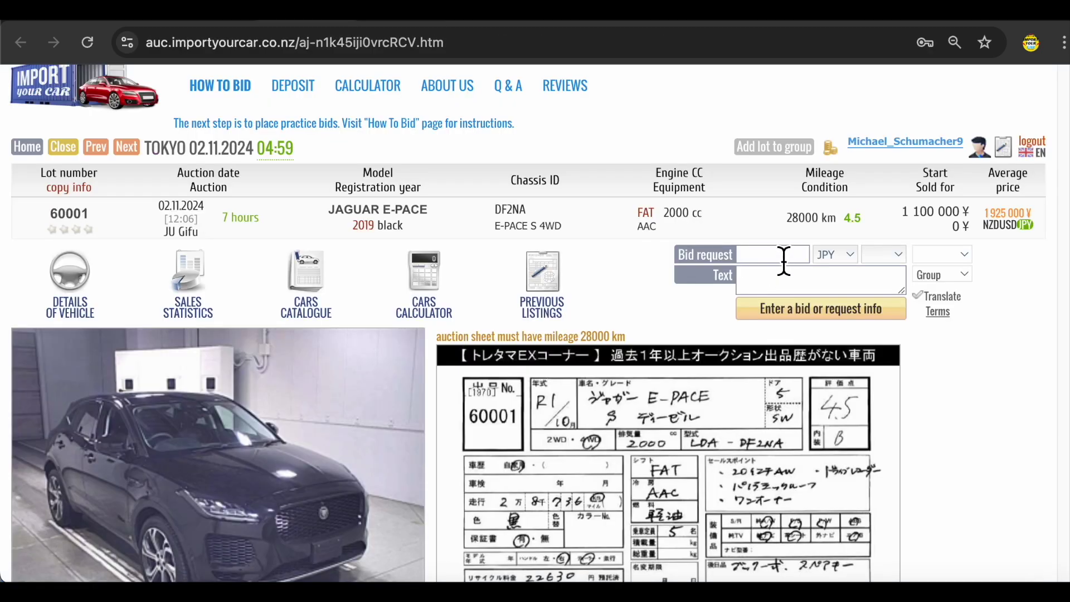
- Bid 1800000 JPY on lot 60001 asking 'Proximity cruise ?' and agree to the terms
{"action": "type", "text": "1800000"}
{"action": "left_click", "coordinate": [777, 292]}
{"action": "scroll", "coordinate": [502, 348], "scroll_direction": "down", "scroll_amount": 1}
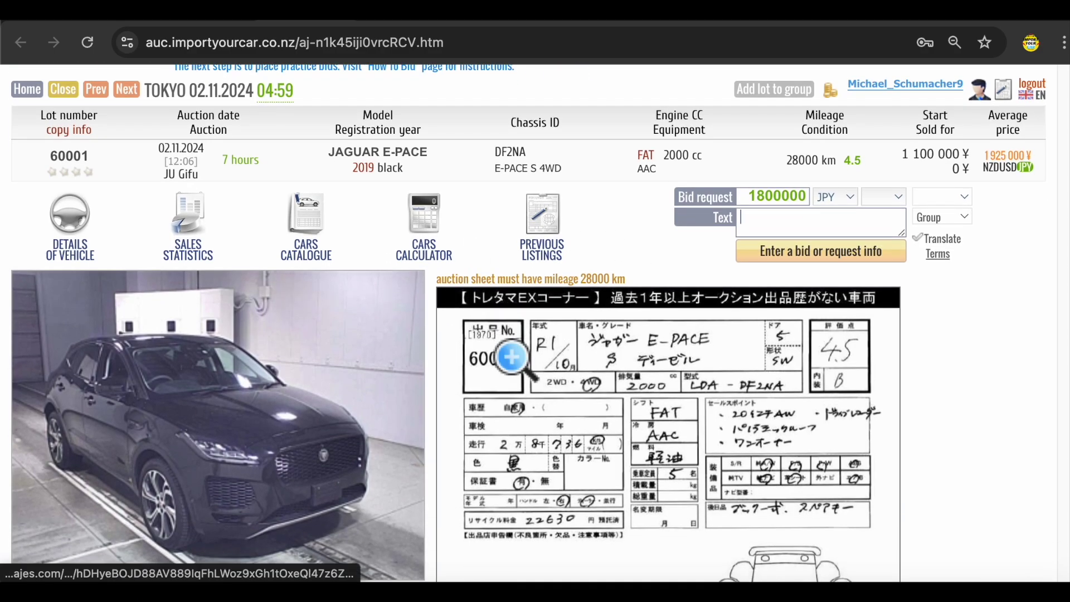
{"action": "type", "text": "Pro"}
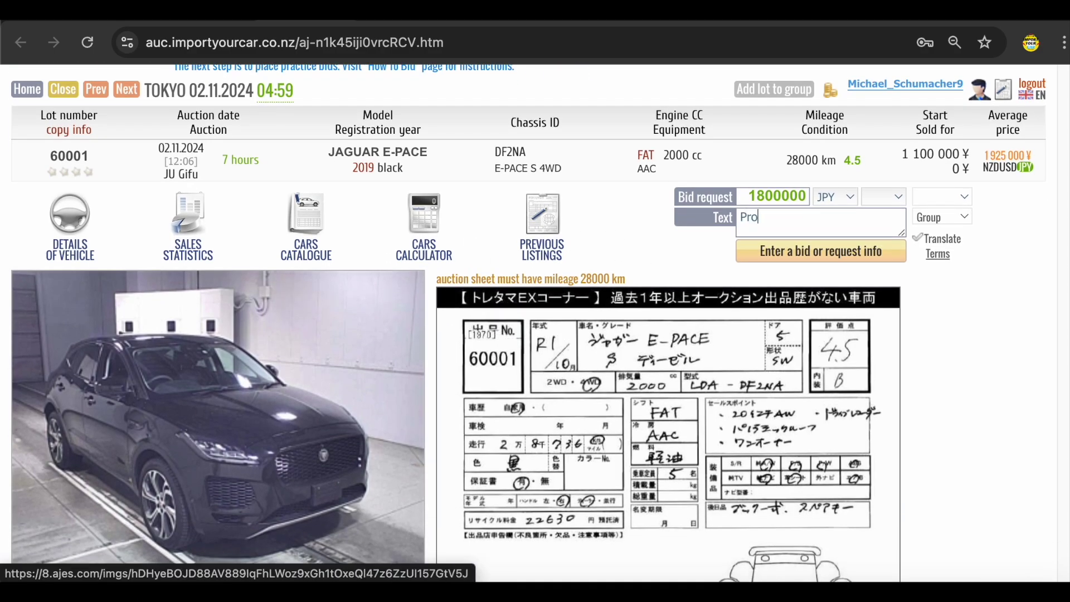
{"action": "type", "text": "ximity cruise ?"}
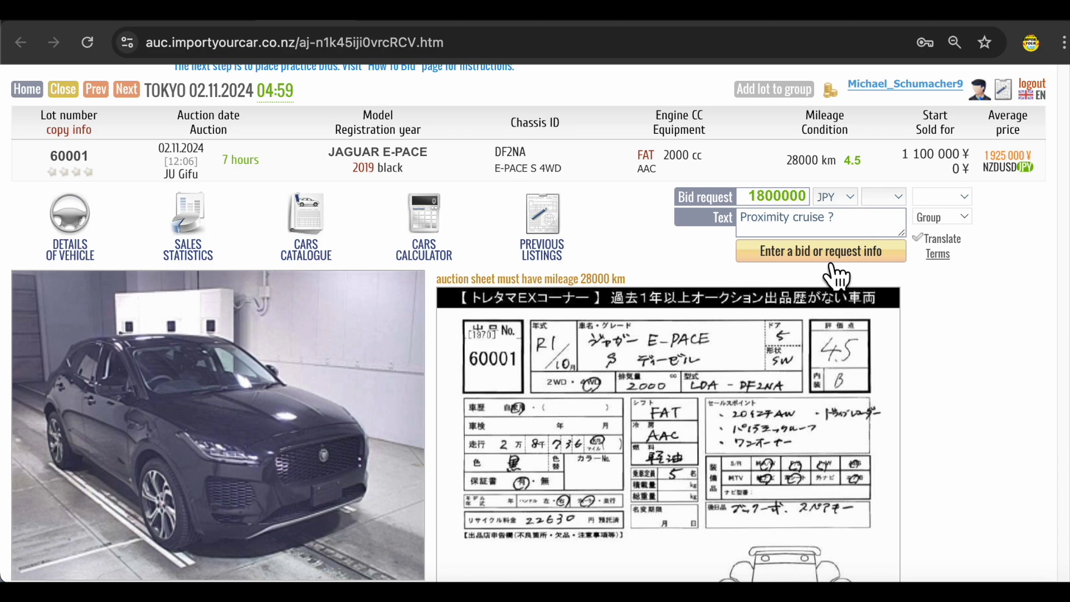
{"action": "left_click", "coordinate": [833, 261]}
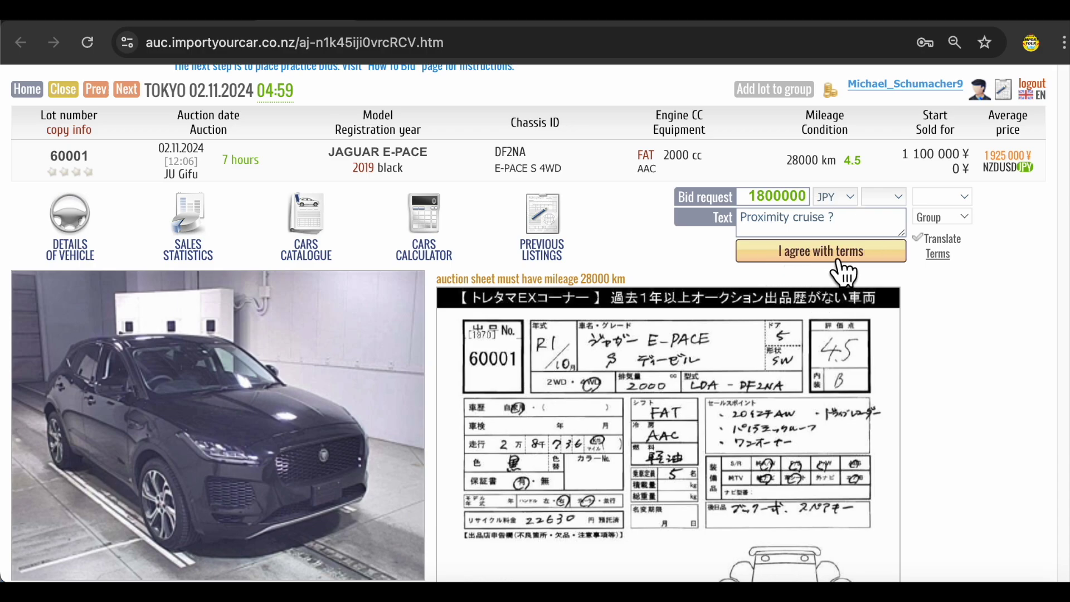
{"action": "left_click", "coordinate": [836, 257]}
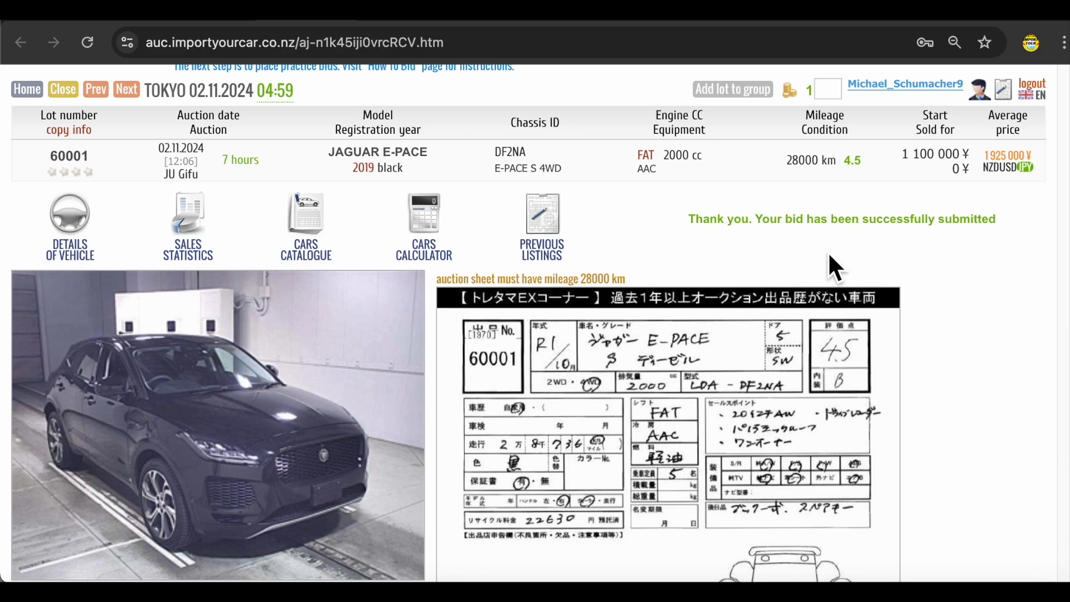
- Scroll up the account bid list showing lots 643, 591, 352 and 5016
{"action": "scroll", "coordinate": [850, 266], "scroll_direction": "up", "scroll_amount": 2}
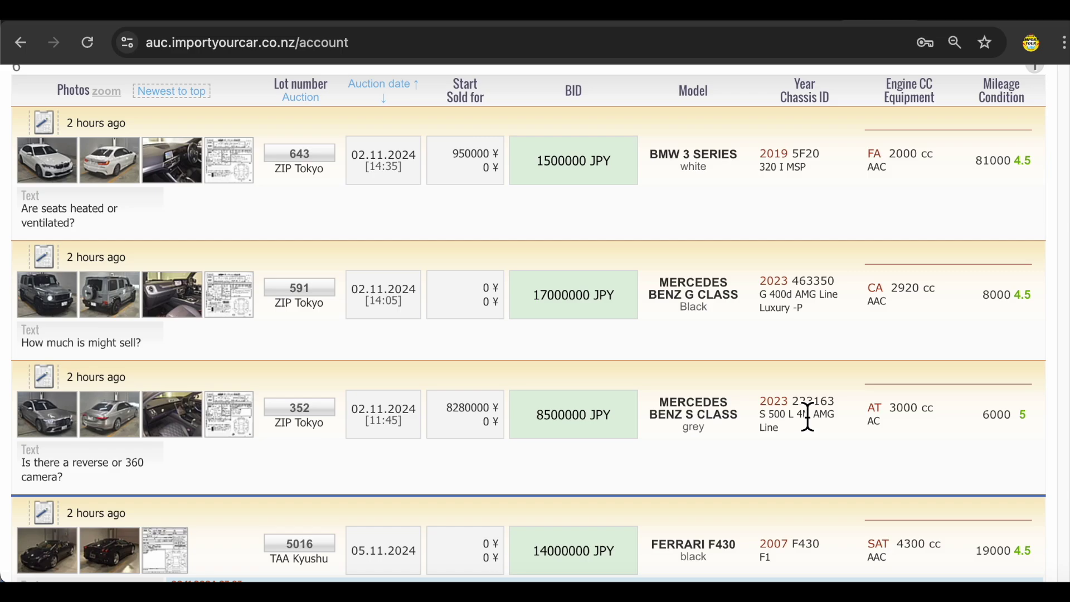
{"action": "scroll", "coordinate": [830, 420], "scroll_direction": "down", "scroll_amount": 5}
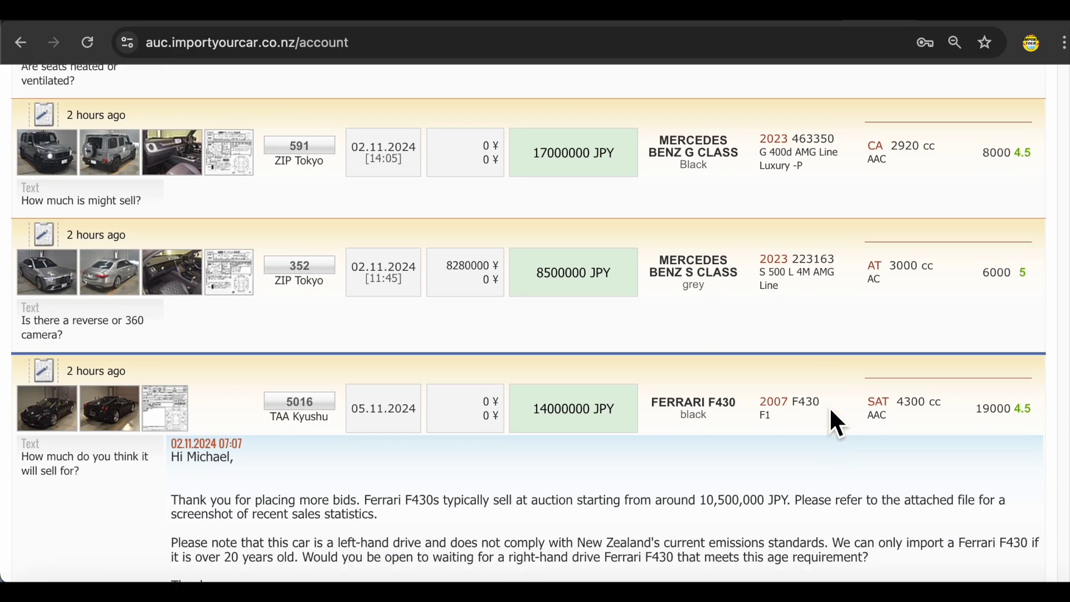
{"action": "scroll", "coordinate": [830, 410], "scroll_direction": "down", "scroll_amount": 5}
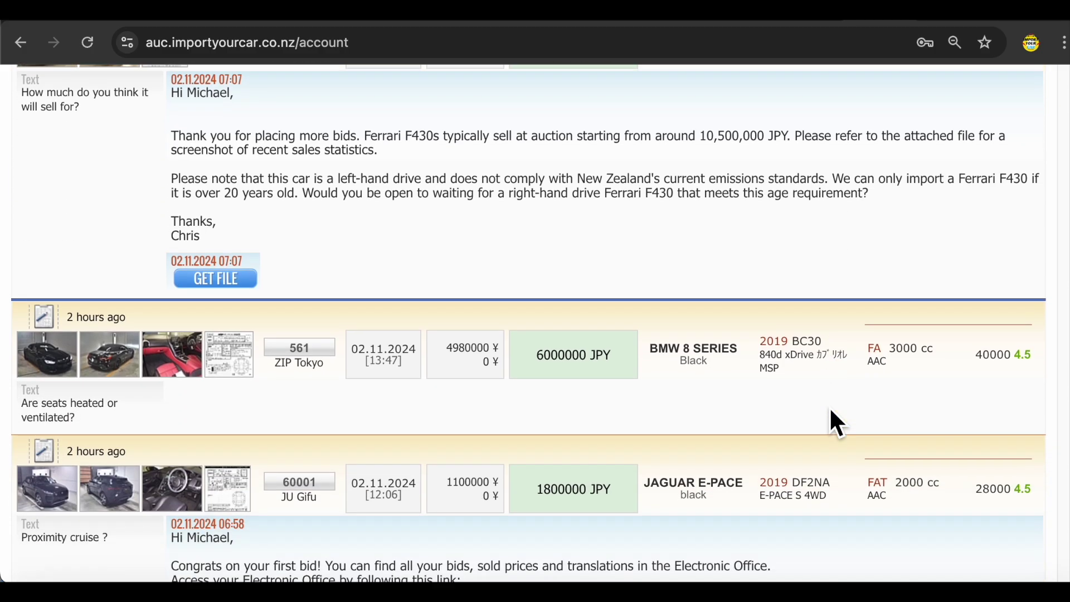
{"action": "scroll", "coordinate": [829, 412], "scroll_direction": "down", "scroll_amount": 8}
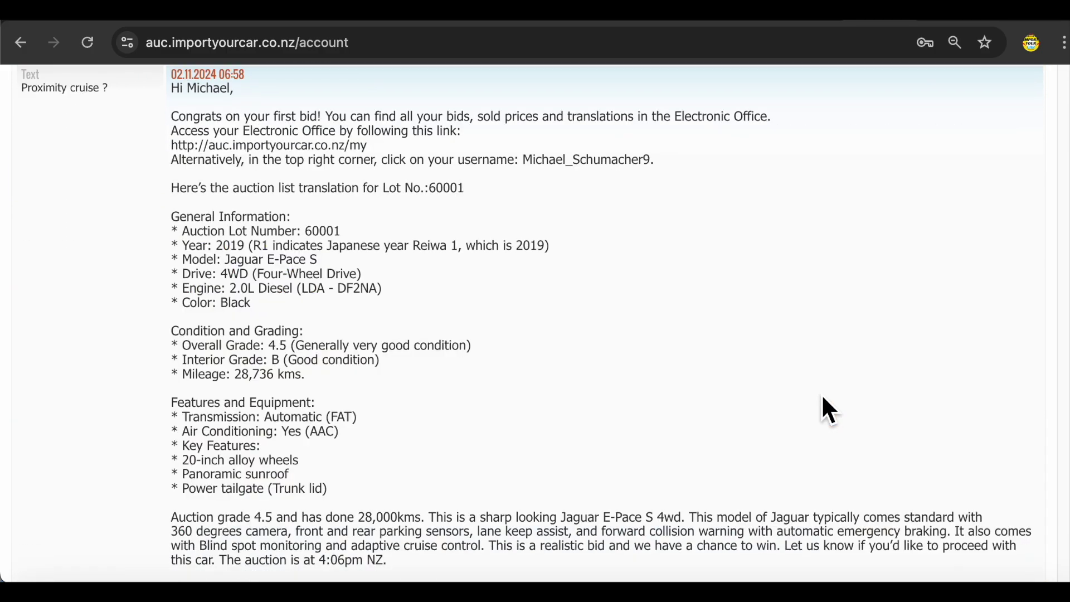
{"action": "scroll", "coordinate": [822, 397], "scroll_direction": "up", "scroll_amount": 20}
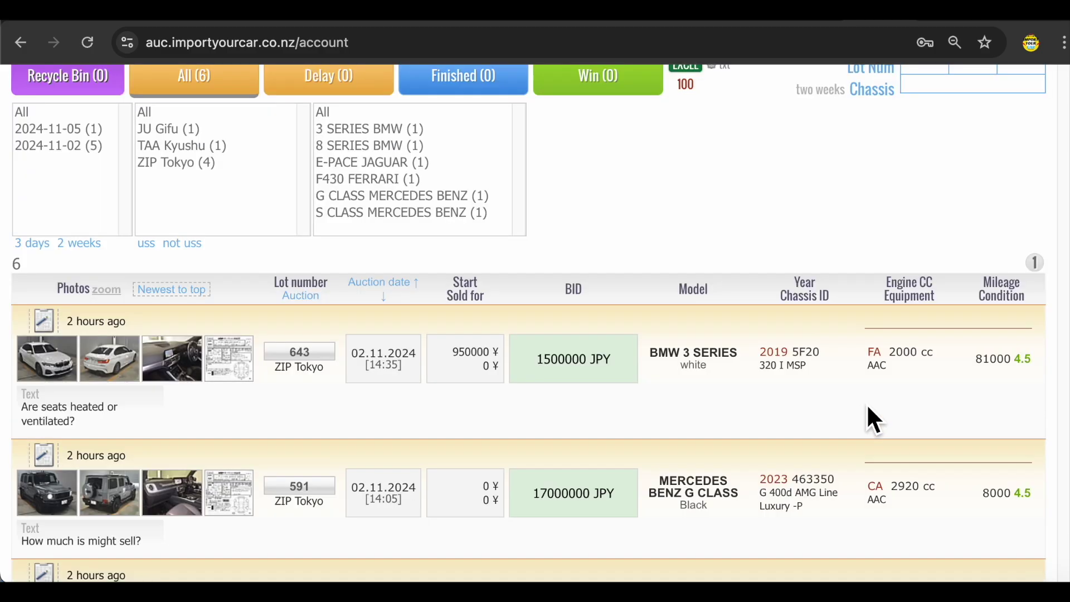
{"action": "scroll", "coordinate": [865, 406], "scroll_direction": "down", "scroll_amount": 1}
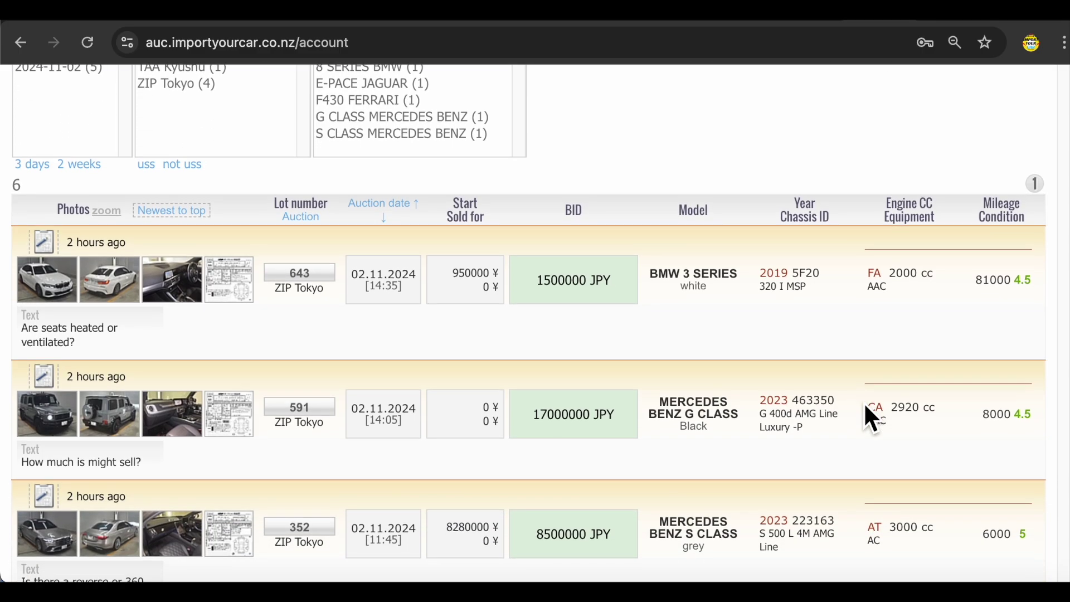
{"action": "scroll", "coordinate": [866, 410], "scroll_direction": "down", "scroll_amount": 1}
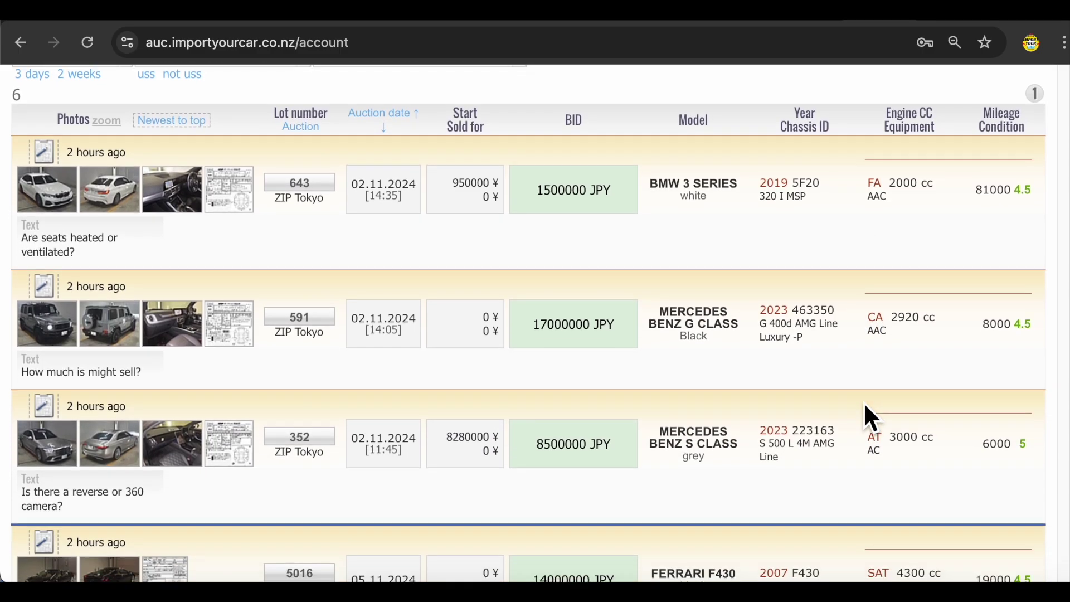
{"action": "scroll", "coordinate": [873, 418], "scroll_direction": "down", "scroll_amount": 1}
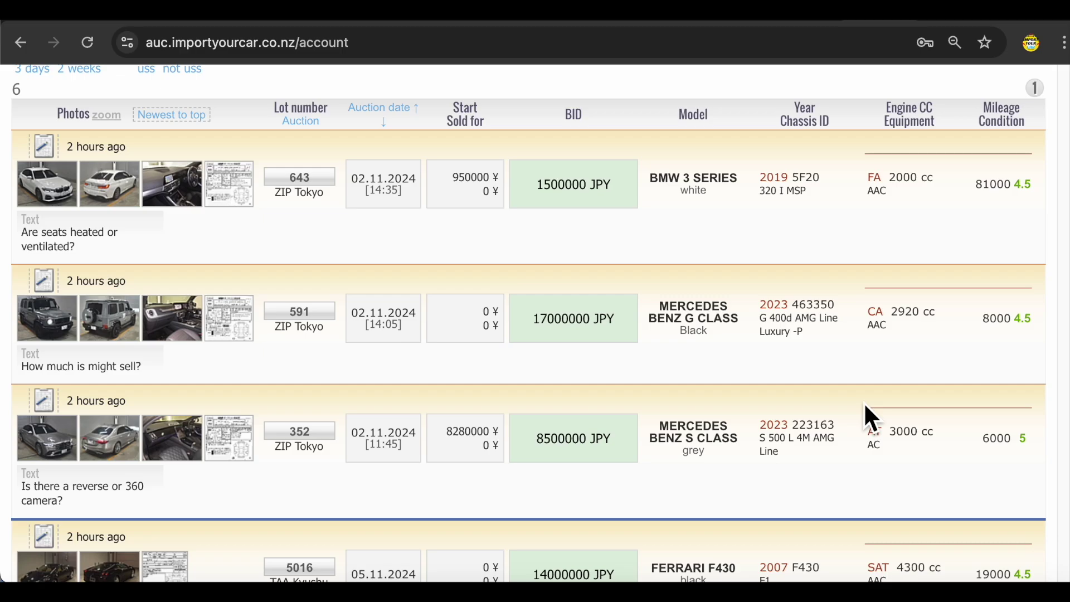
{"action": "scroll", "coordinate": [865, 406], "scroll_direction": "up", "scroll_amount": 1}
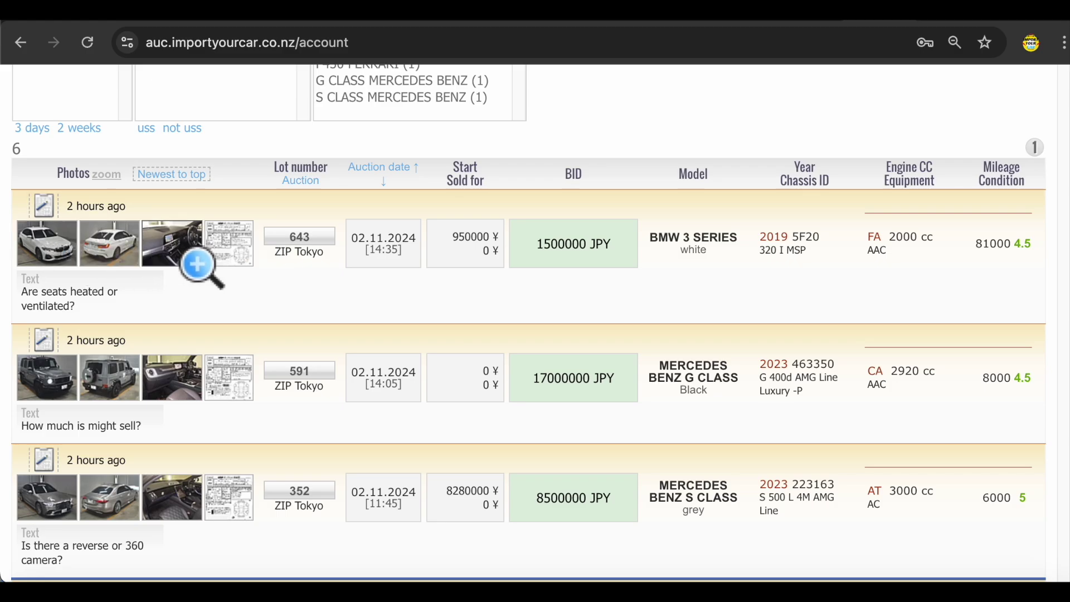
{"action": "scroll", "coordinate": [496, 258], "scroll_direction": "down", "scroll_amount": 10}
{"action": "scroll", "coordinate": [477, 292], "scroll_direction": "up", "scroll_amount": 15}
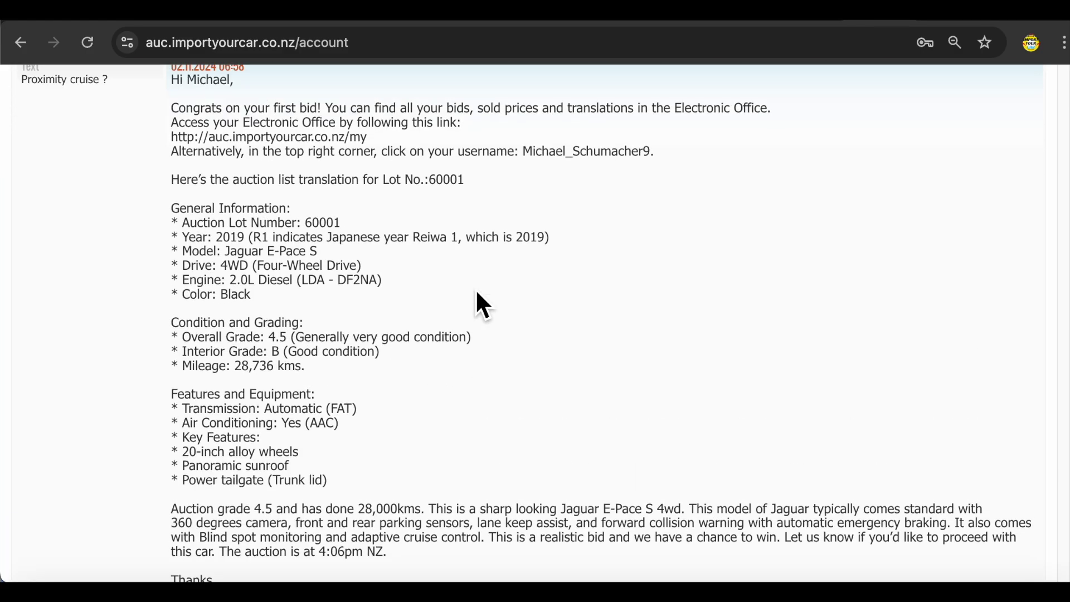
{"action": "scroll", "coordinate": [477, 293], "scroll_direction": "down", "scroll_amount": 1}
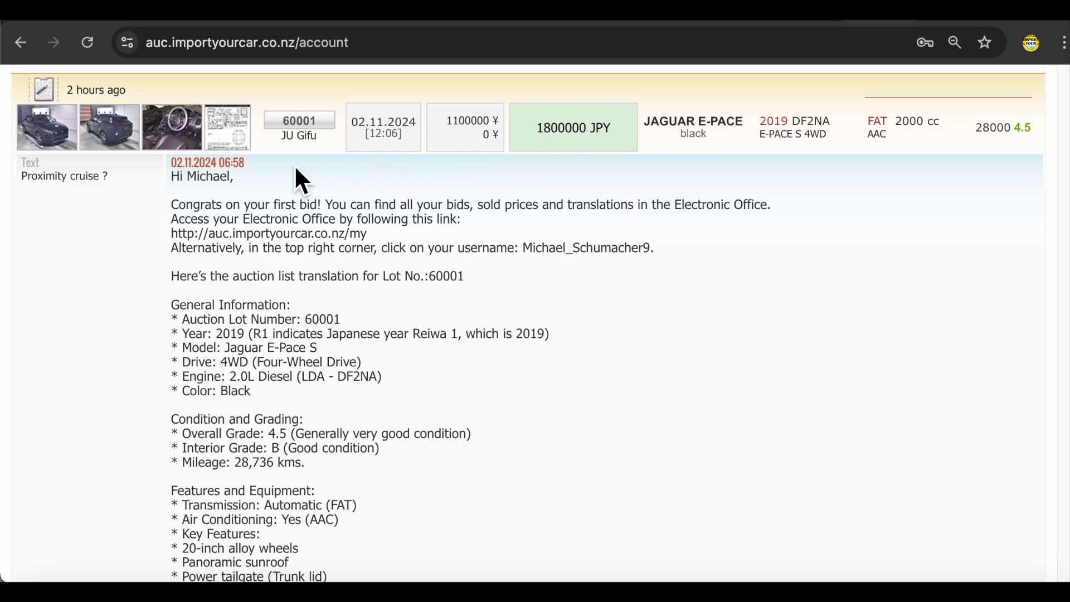
{"action": "scroll", "coordinate": [297, 167], "scroll_direction": "down", "scroll_amount": 1}
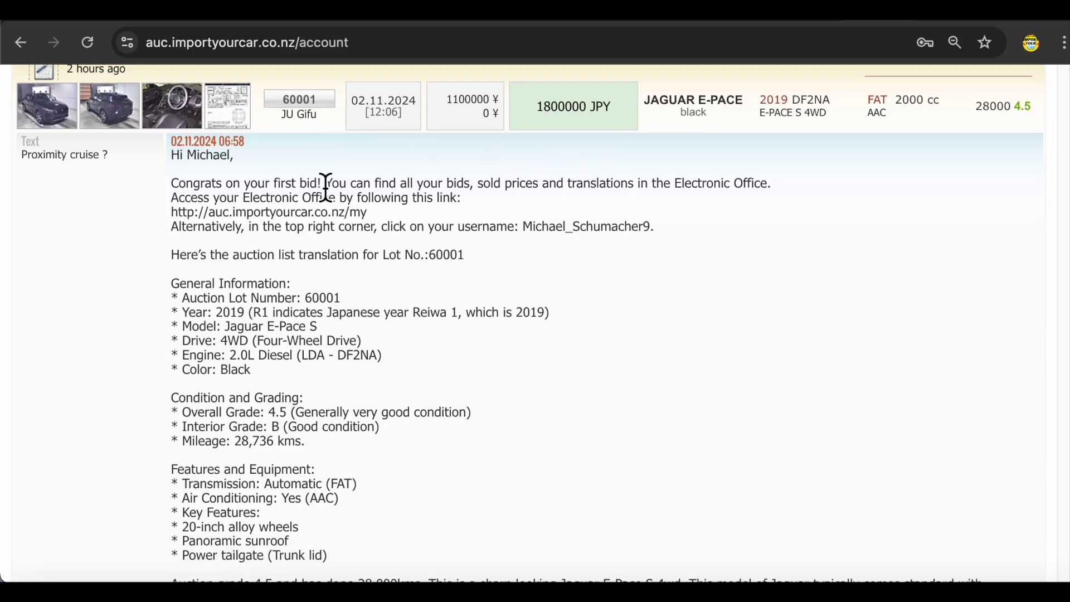
{"action": "left_click_drag", "start_coordinate": [177, 184], "coordinate": [429, 432]}
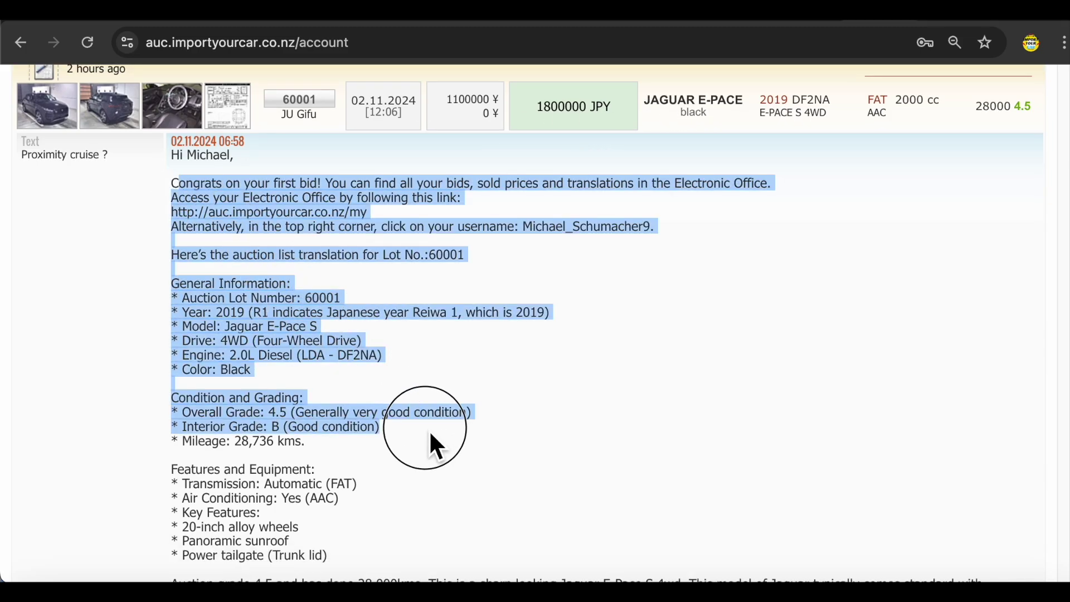
{"action": "left_click", "coordinate": [429, 430]}
{"action": "scroll", "coordinate": [390, 363], "scroll_direction": "down", "scroll_amount": 3}
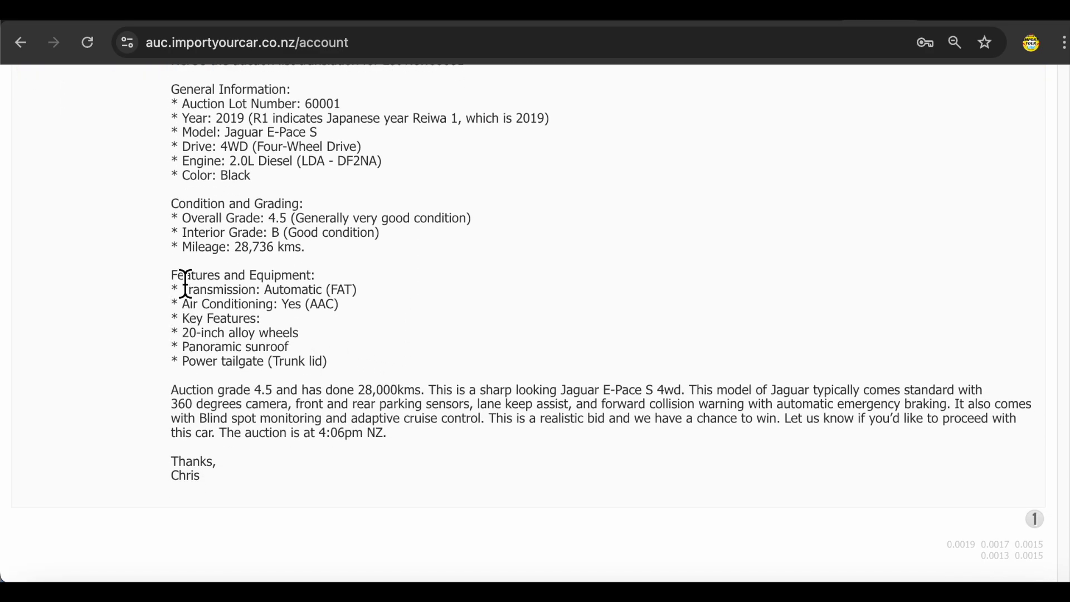
{"action": "left_click_drag", "start_coordinate": [180, 349], "coordinate": [299, 357]}
{"action": "left_click_drag", "start_coordinate": [184, 363], "coordinate": [314, 368]}
{"action": "left_click", "coordinate": [238, 415]}
{"action": "left_click_drag", "start_coordinate": [173, 391], "coordinate": [475, 437]}
{"action": "left_click", "coordinate": [605, 429]}
{"action": "left_click_drag", "start_coordinate": [220, 433], "coordinate": [388, 433]}
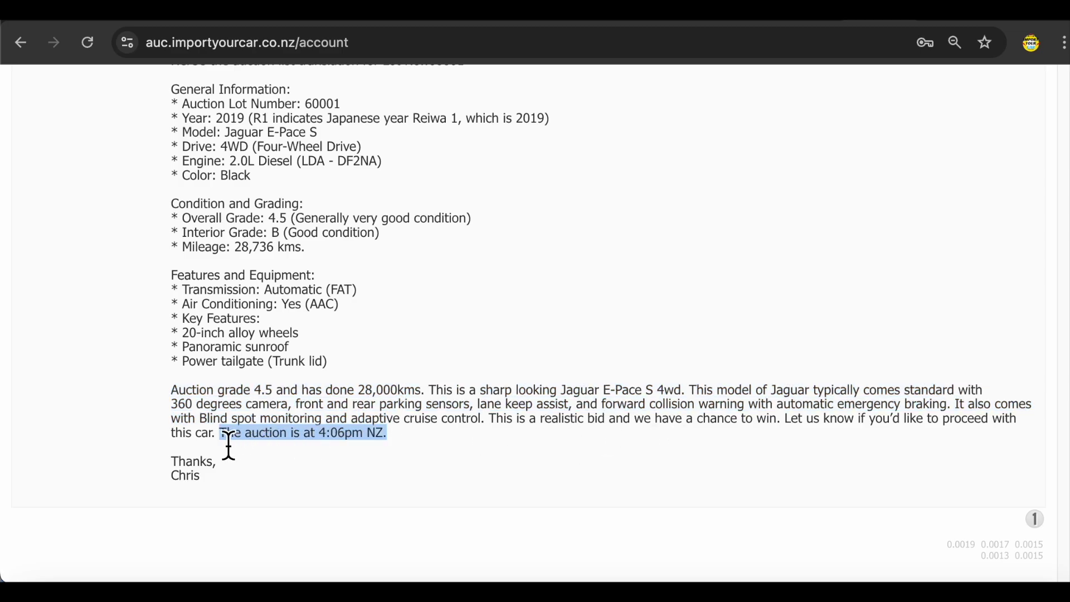
{"action": "scroll", "coordinate": [459, 502], "scroll_direction": "up", "scroll_amount": 4}
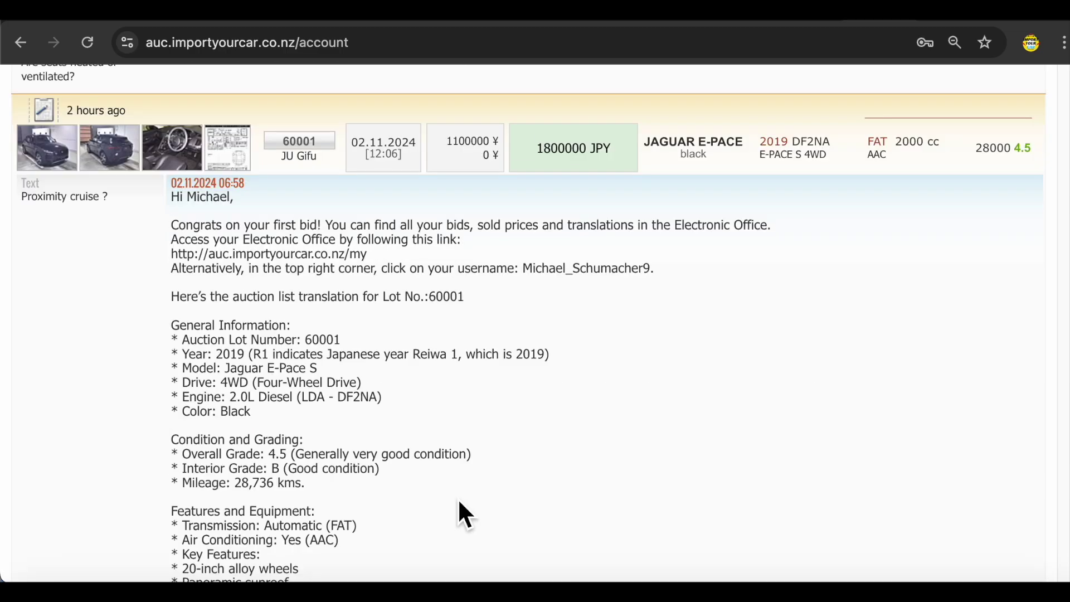
{"action": "scroll", "coordinate": [357, 554], "scroll_direction": "up", "scroll_amount": 4}
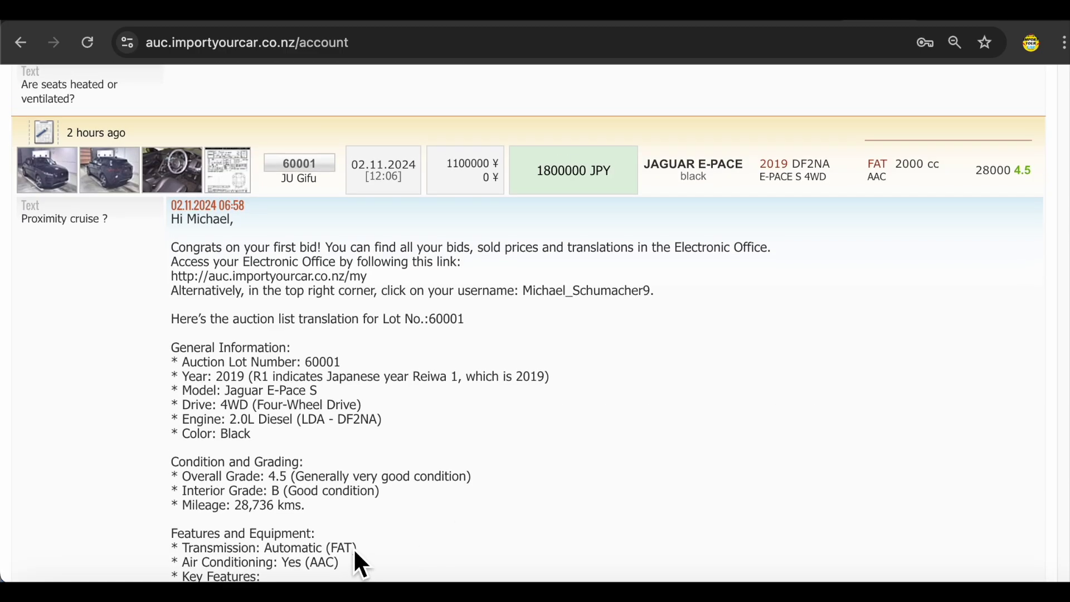
{"action": "scroll", "coordinate": [353, 547], "scroll_direction": "up", "scroll_amount": 7}
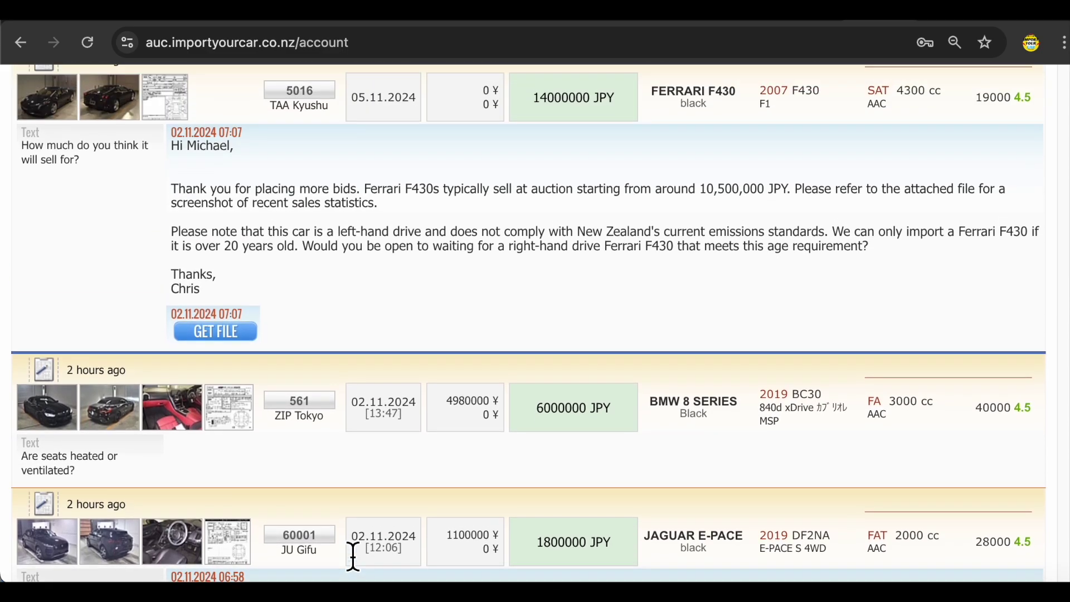
- Scroll through the Electronic Office list to review all placed bids and questions
{"action": "scroll", "coordinate": [356, 566], "scroll_direction": "up", "scroll_amount": 7}
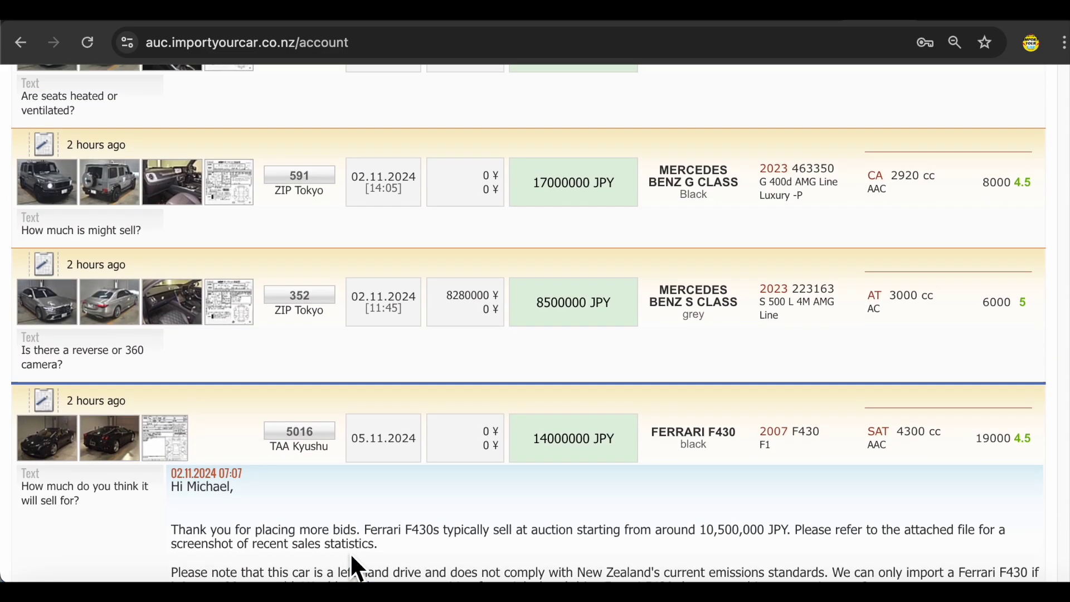
{"action": "scroll", "coordinate": [350, 551], "scroll_direction": "up", "scroll_amount": 1}
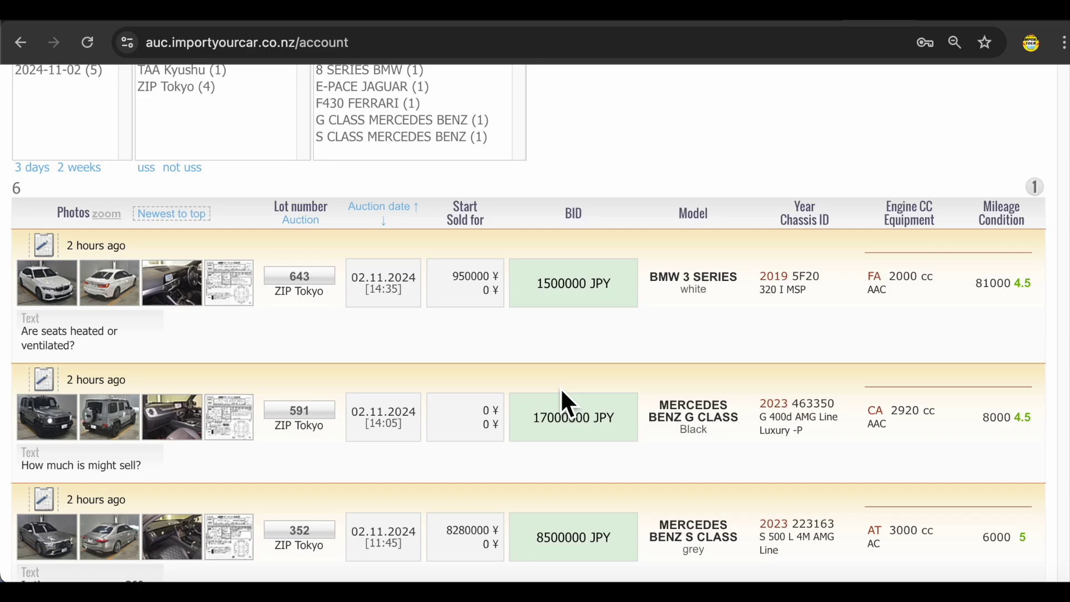
{"action": "scroll", "coordinate": [554, 399], "scroll_direction": "down", "scroll_amount": 2}
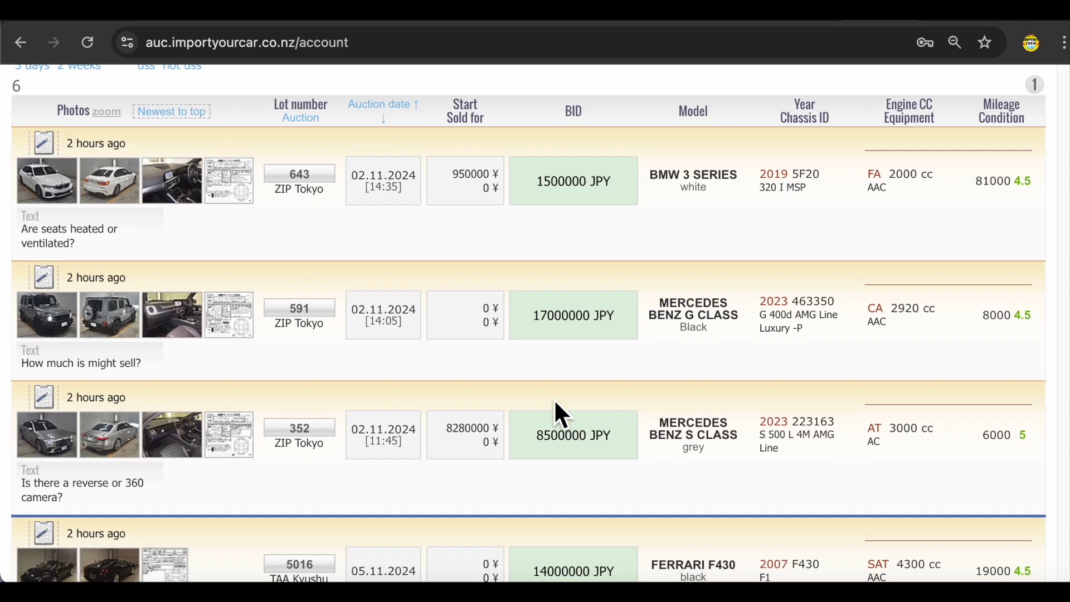
{"action": "scroll", "coordinate": [555, 403], "scroll_direction": "down", "scroll_amount": 1}
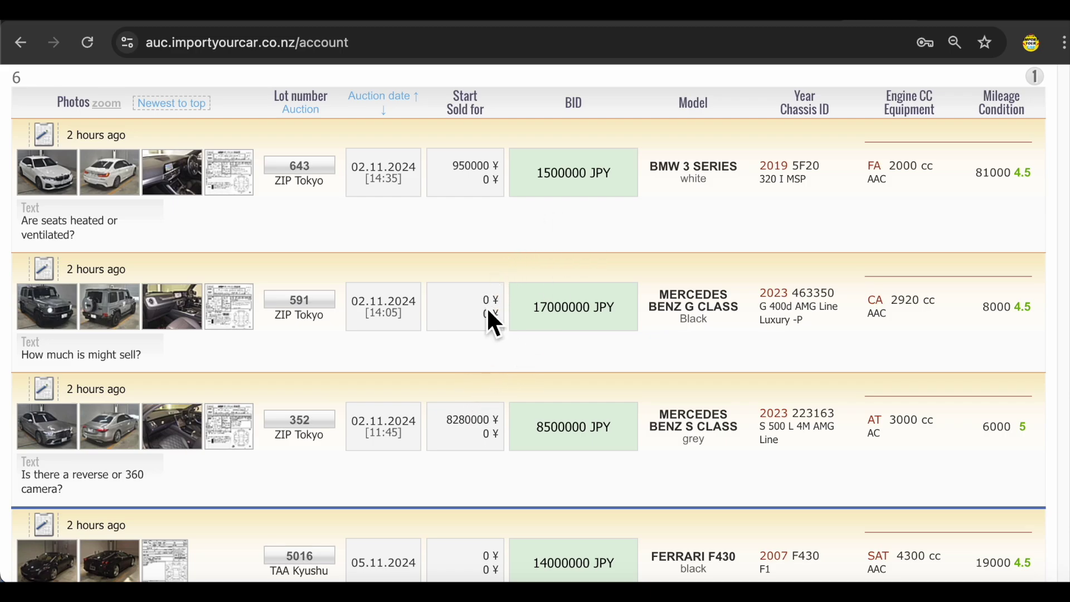
{"action": "scroll", "coordinate": [487, 308], "scroll_direction": "down", "scroll_amount": 1}
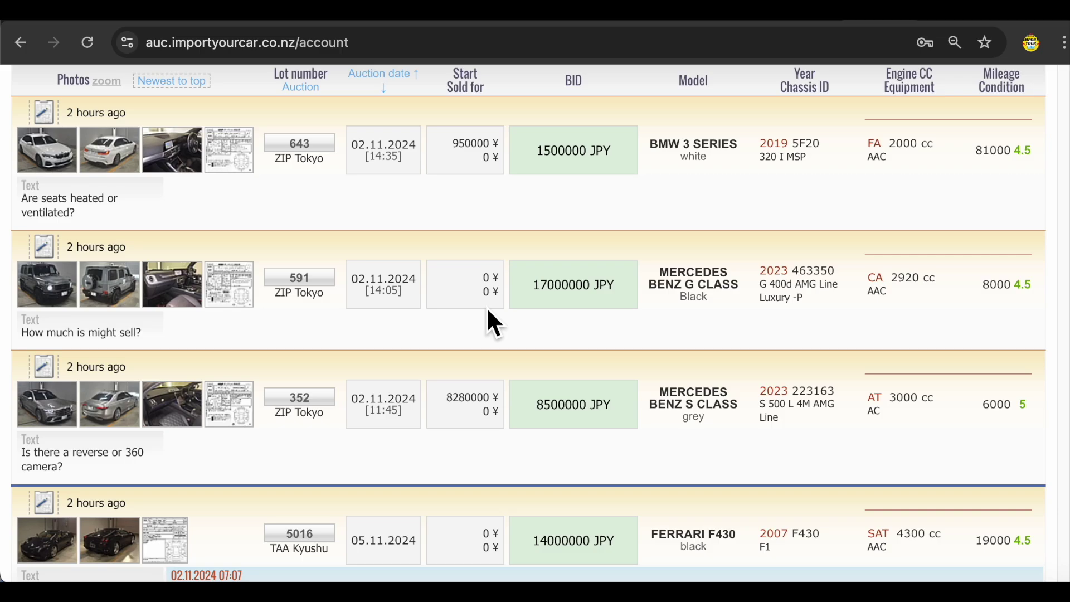
{"action": "scroll", "coordinate": [487, 311], "scroll_direction": "down", "scroll_amount": 10}
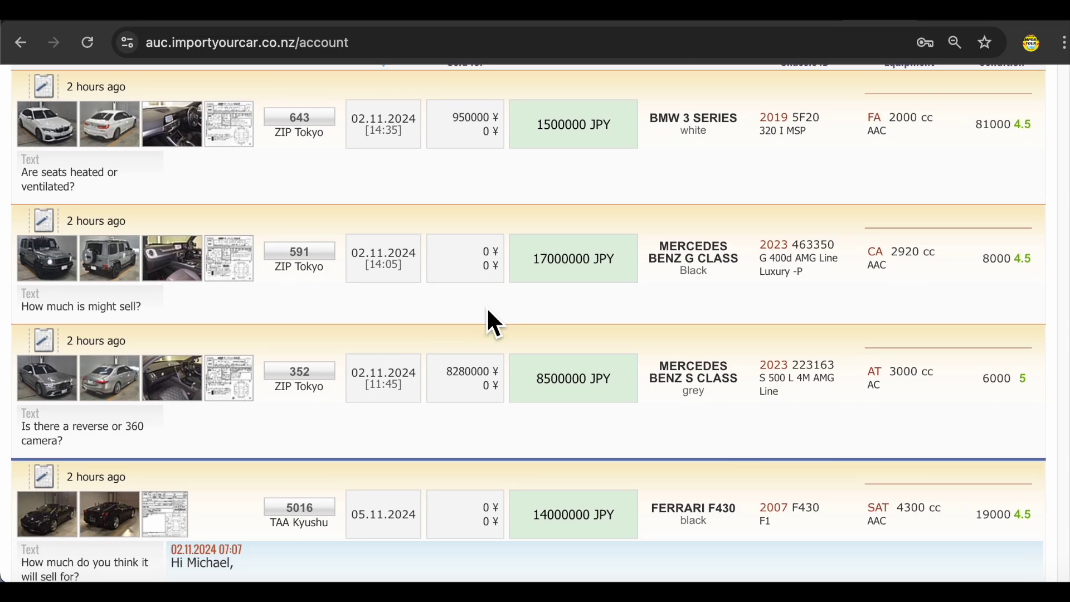
{"action": "scroll", "coordinate": [489, 313], "scroll_direction": "down", "scroll_amount": 1}
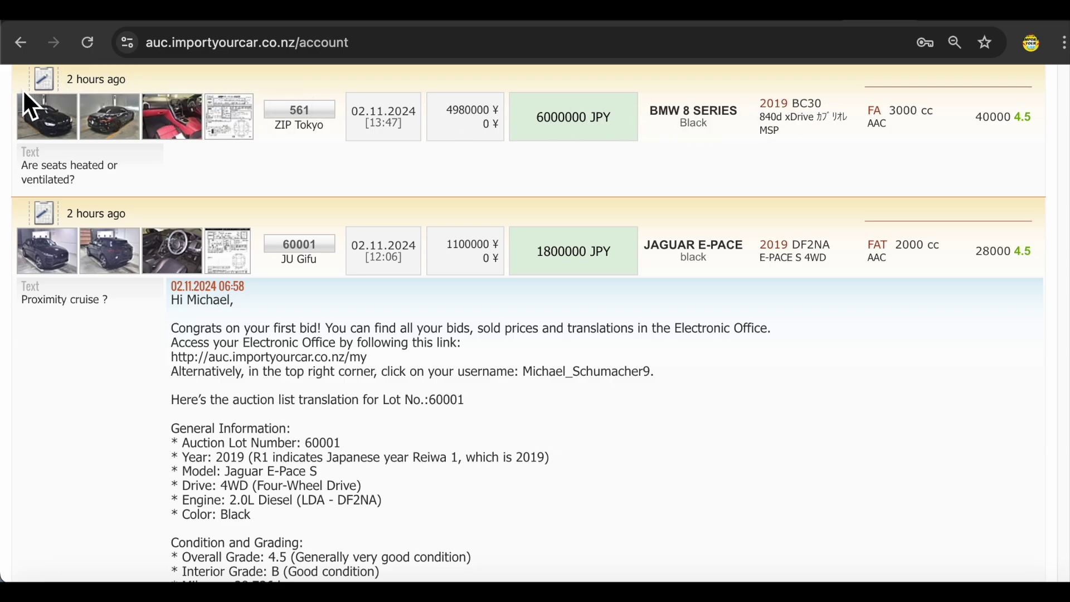
{"action": "scroll", "coordinate": [24, 95], "scroll_direction": "up", "scroll_amount": 1}
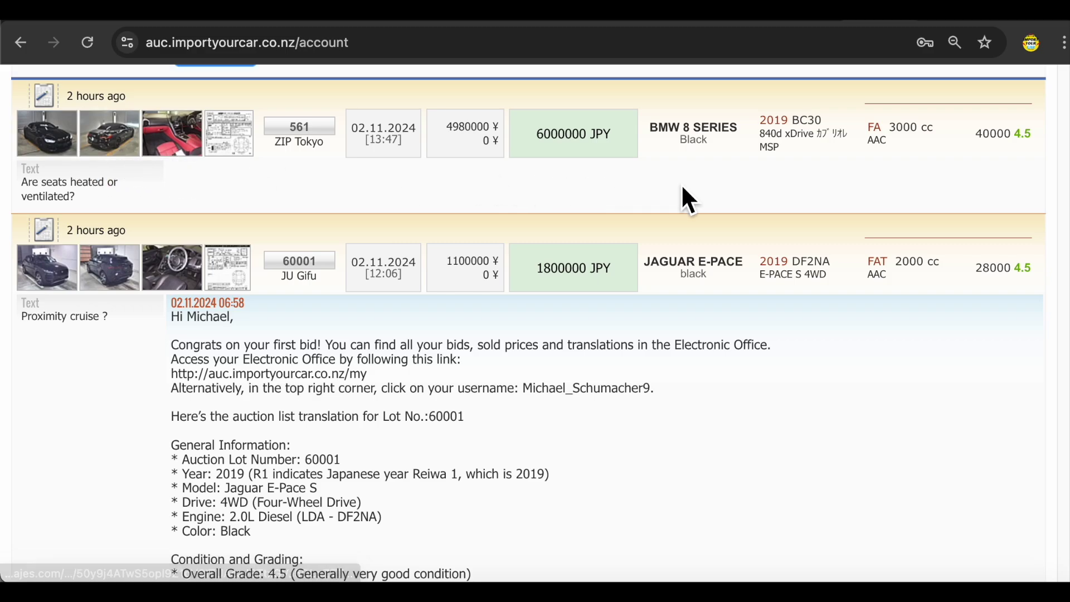
{"action": "scroll", "coordinate": [637, 243], "scroll_direction": "down", "scroll_amount": 2}
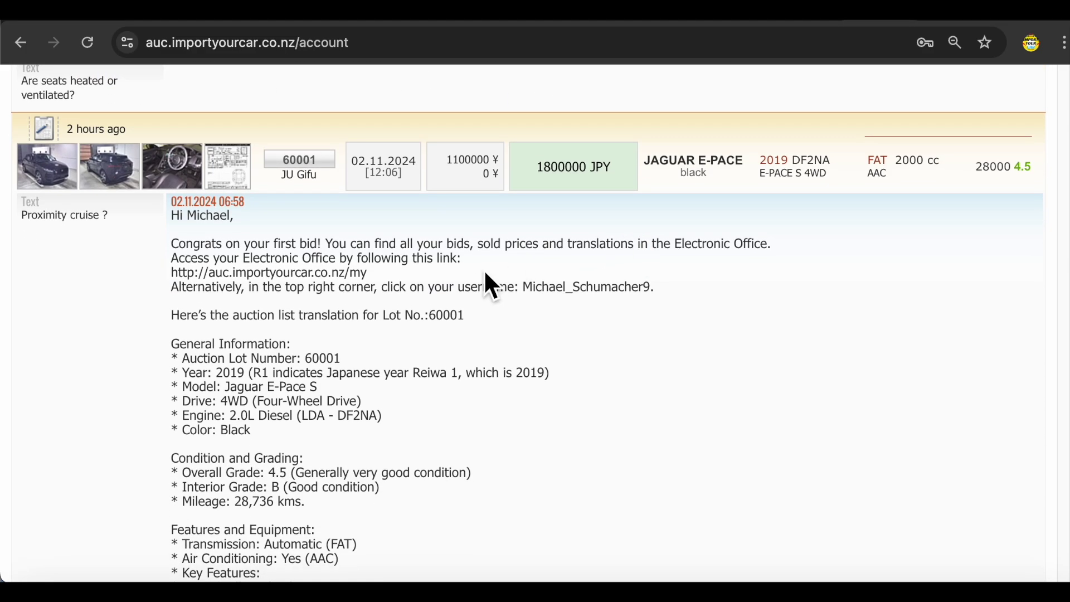
{"action": "scroll", "coordinate": [315, 409], "scroll_direction": "down", "scroll_amount": 1}
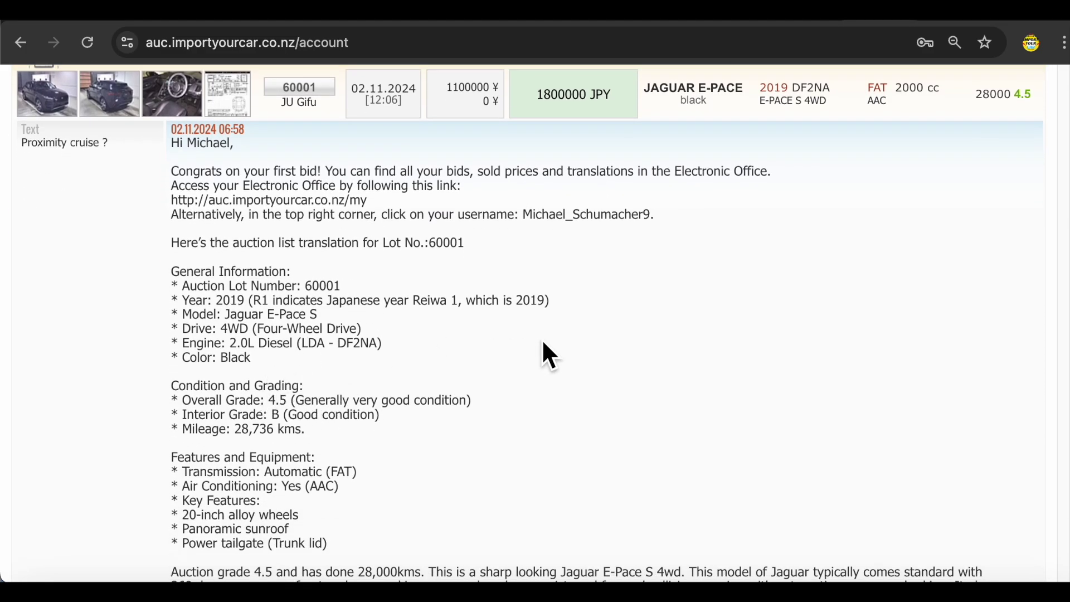
{"action": "scroll", "coordinate": [542, 342], "scroll_direction": "up", "scroll_amount": 1}
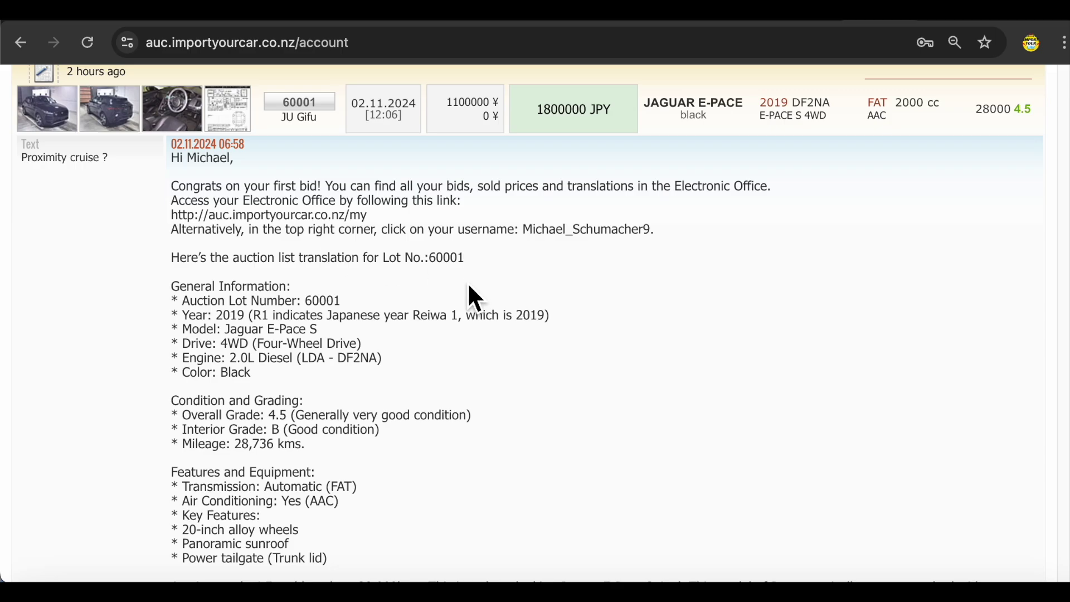
{"action": "scroll", "coordinate": [172, 158], "scroll_direction": "down", "scroll_amount": 1}
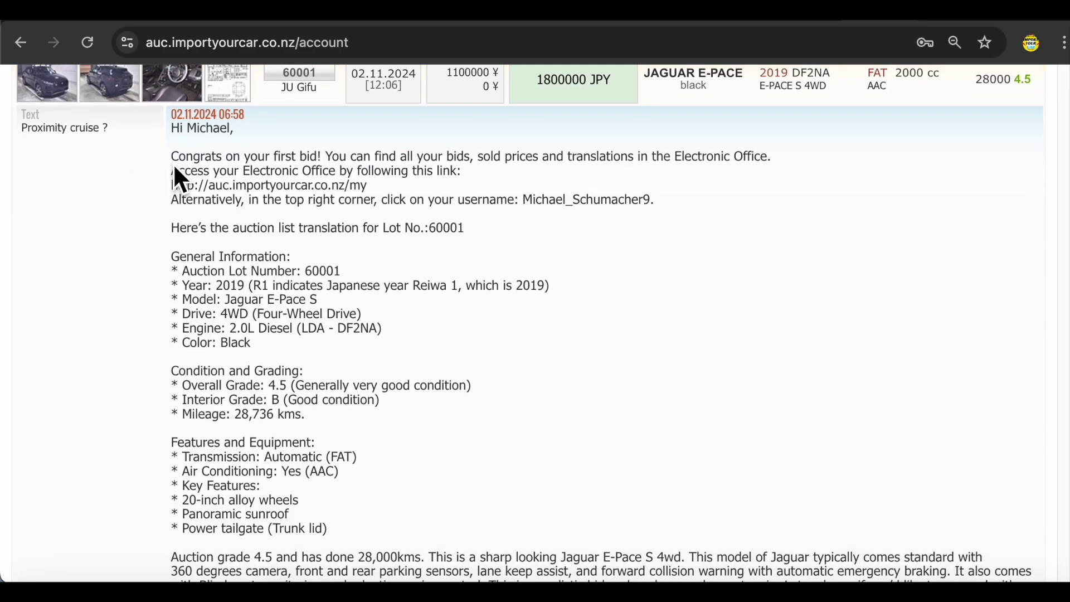
{"action": "scroll", "coordinate": [174, 167], "scroll_direction": "up", "scroll_amount": 1}
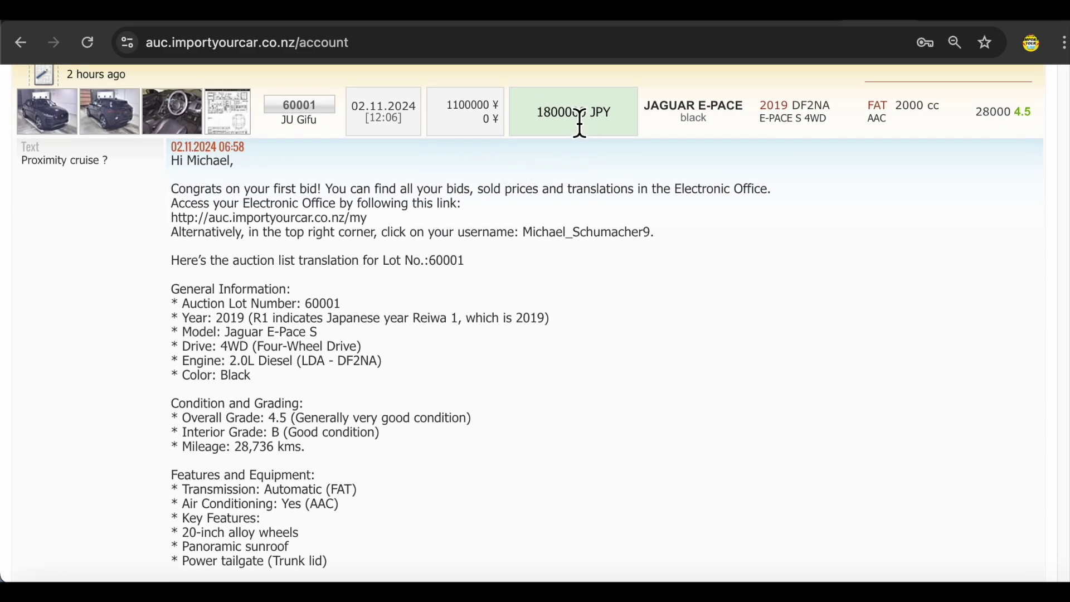
- Highlight the Jaguar's 1800000 JPY bid, then return to the site homepage tab
{"action": "left_click_drag", "start_coordinate": [539, 112], "coordinate": [567, 127]}
{"action": "left_click", "coordinate": [600, 131]}
{"action": "scroll", "coordinate": [385, 246], "scroll_direction": "down", "scroll_amount": 1}
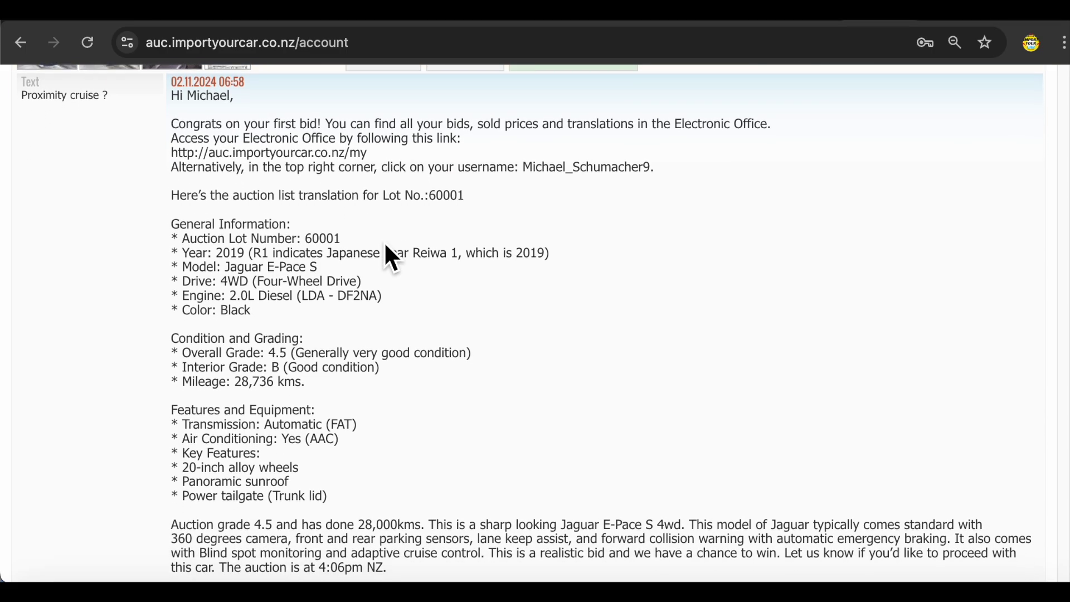
{"action": "left_click", "coordinate": [569, 23]}
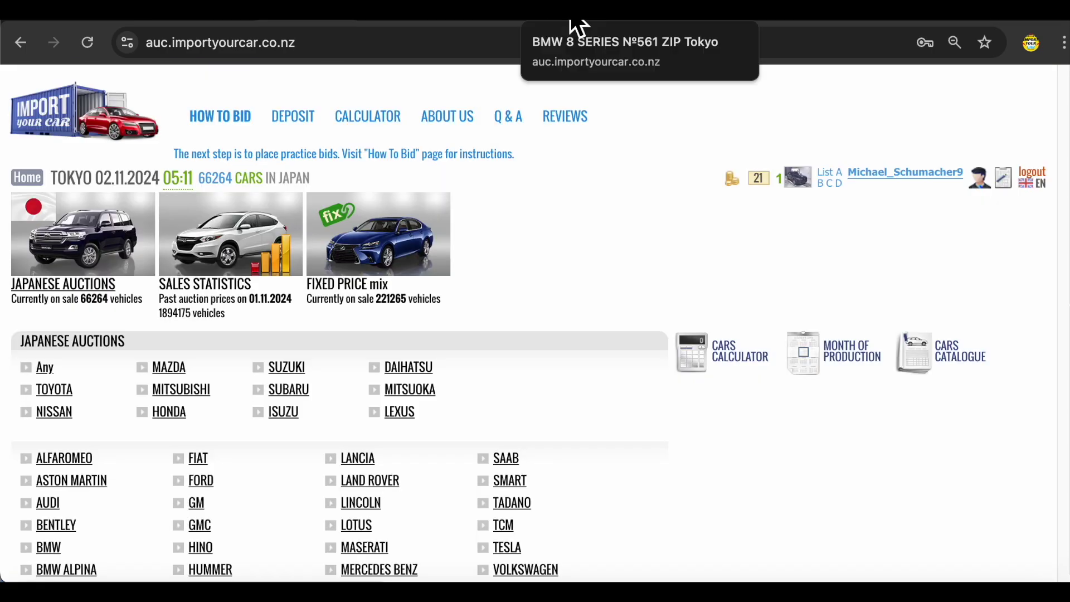
- Open the BMW 8 Series lot 561 page and scroll through its photos and auction sheet
{"action": "left_click", "coordinate": [570, 23]}
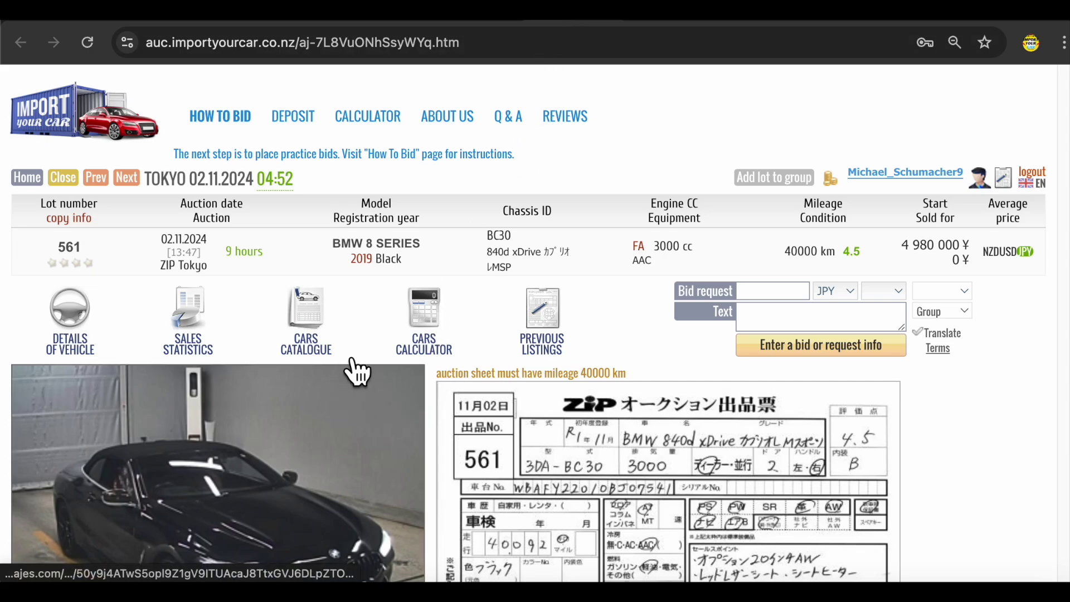
{"action": "scroll", "coordinate": [372, 284], "scroll_direction": "down", "scroll_amount": 2}
{"action": "scroll", "coordinate": [370, 279], "scroll_direction": "down", "scroll_amount": 3}
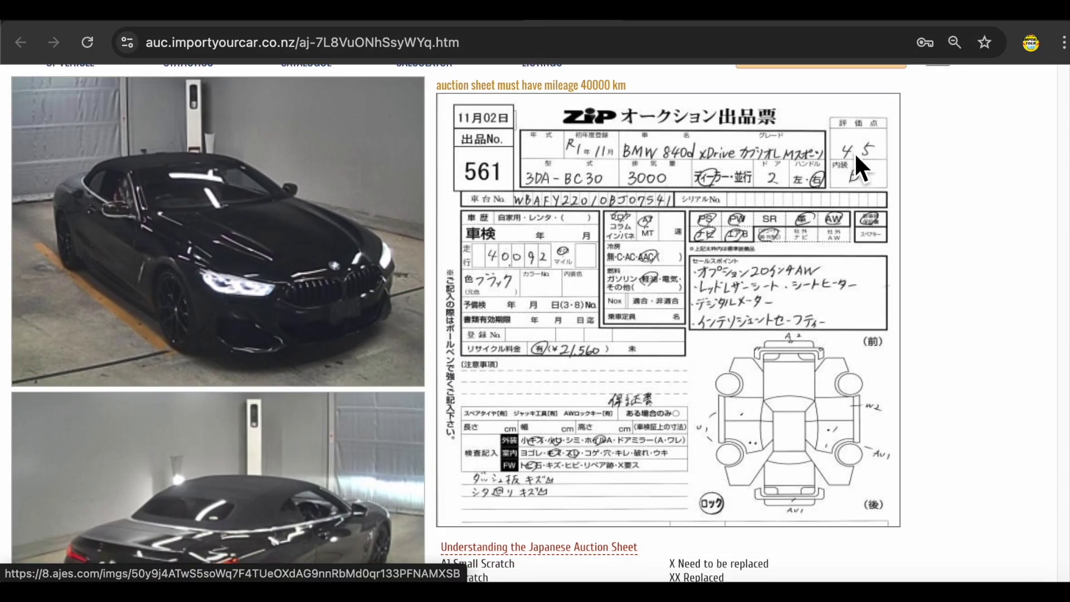
{"action": "scroll", "coordinate": [336, 266], "scroll_direction": "down", "scroll_amount": 8}
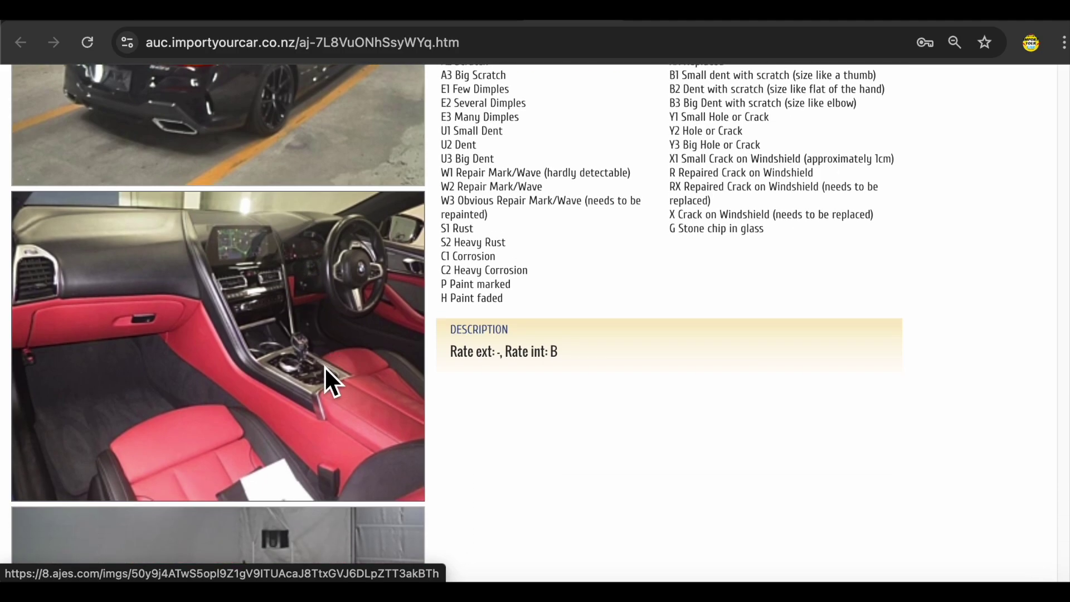
{"action": "scroll", "coordinate": [324, 367], "scroll_direction": "down", "scroll_amount": 5}
{"action": "scroll", "coordinate": [324, 367], "scroll_direction": "down", "scroll_amount": 7}
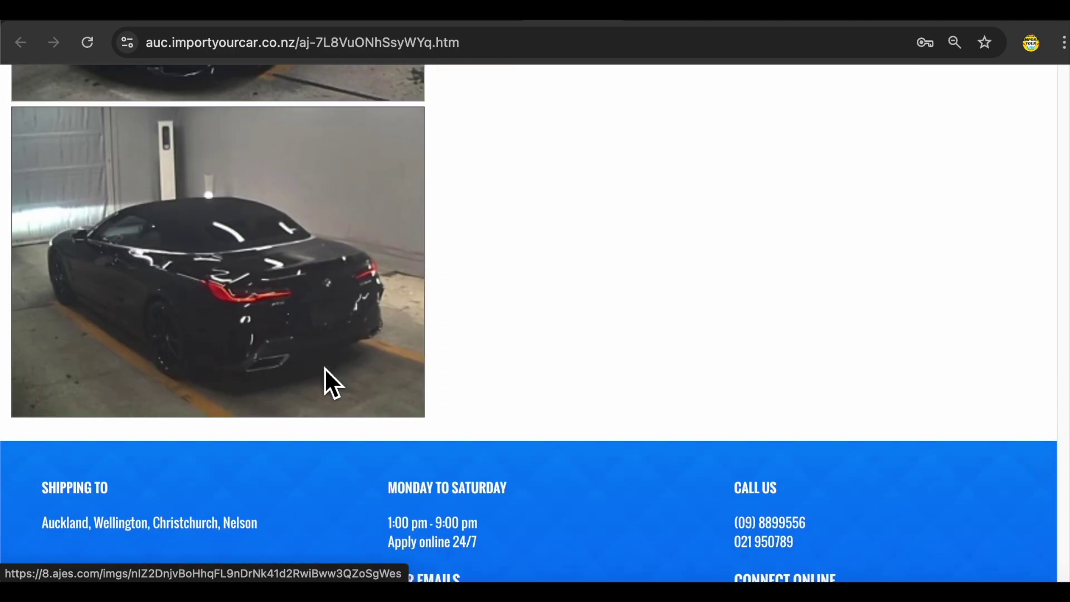
{"action": "scroll", "coordinate": [325, 382], "scroll_direction": "up", "scroll_amount": 20}
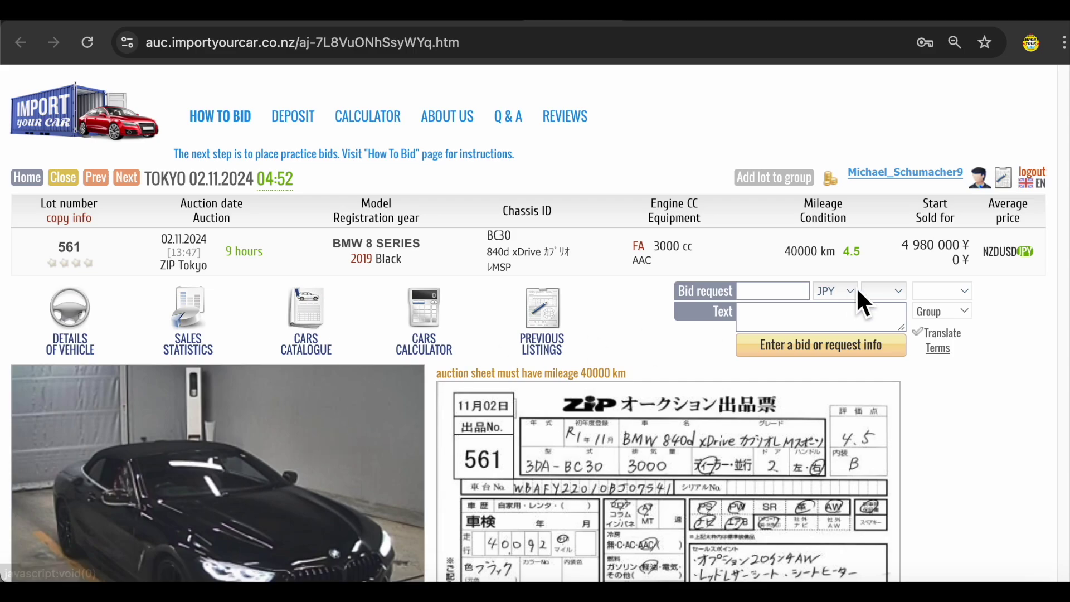
- Select the 4 980 000 start price, then load the model's average-price sales statistics (¥7,202,000)
{"action": "left_click", "coordinate": [909, 245]}
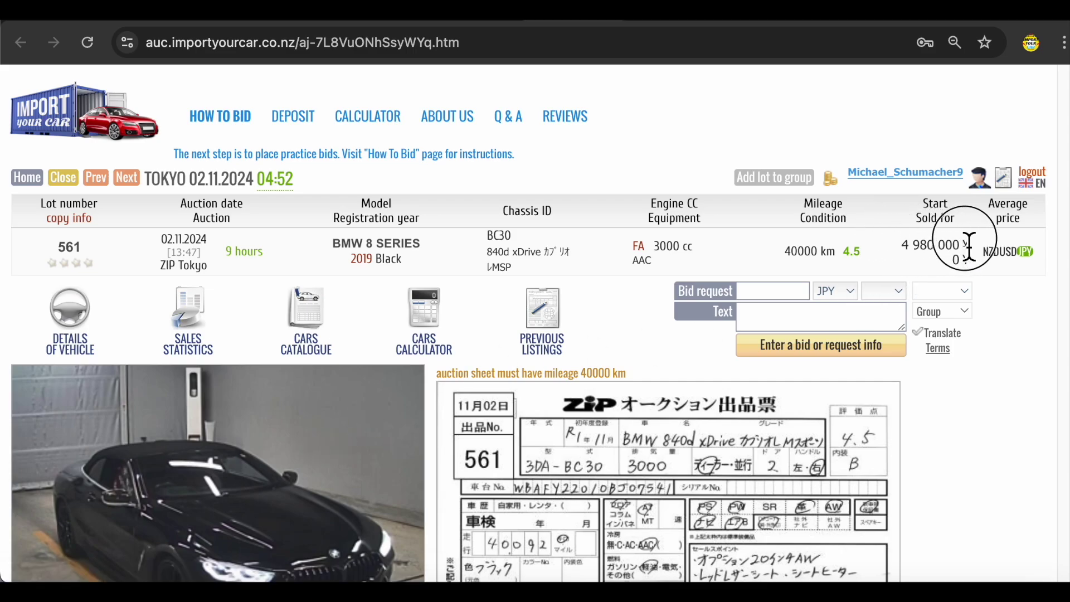
{"action": "double_click", "coordinate": [911, 251]}
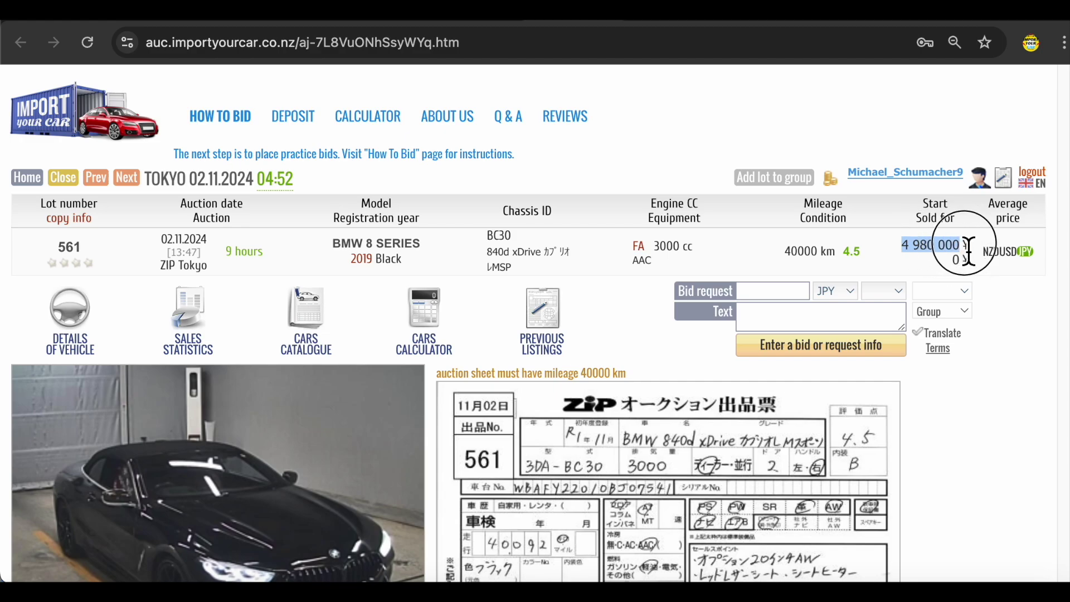
{"action": "left_click", "coordinate": [1011, 219]}
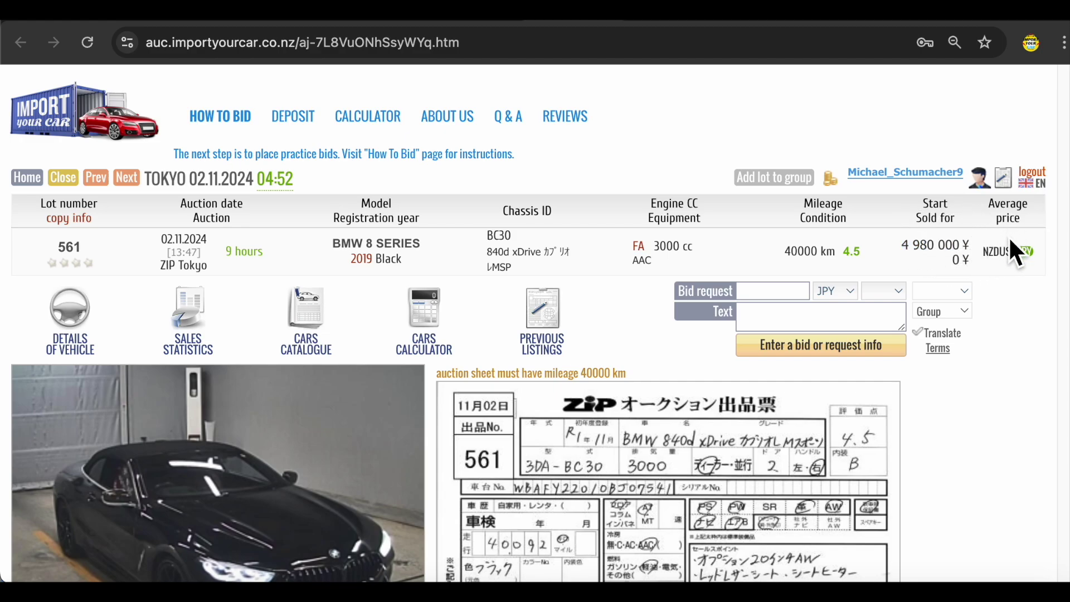
{"action": "left_click", "coordinate": [1008, 235]}
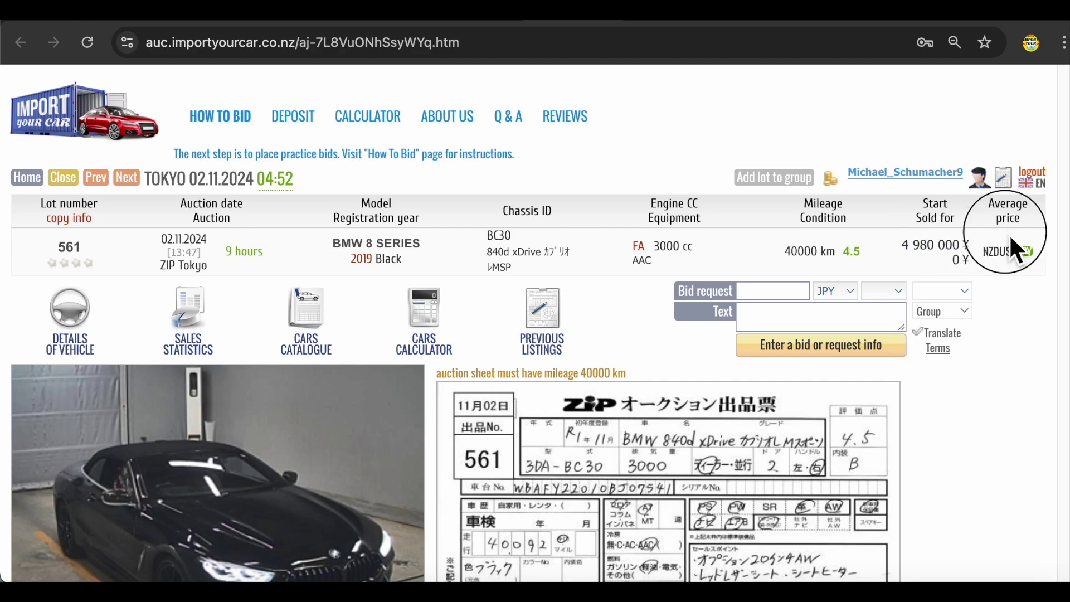
{"action": "left_click", "coordinate": [193, 322]}
{"action": "scroll", "coordinate": [306, 236], "scroll_direction": "down", "scroll_amount": 5}
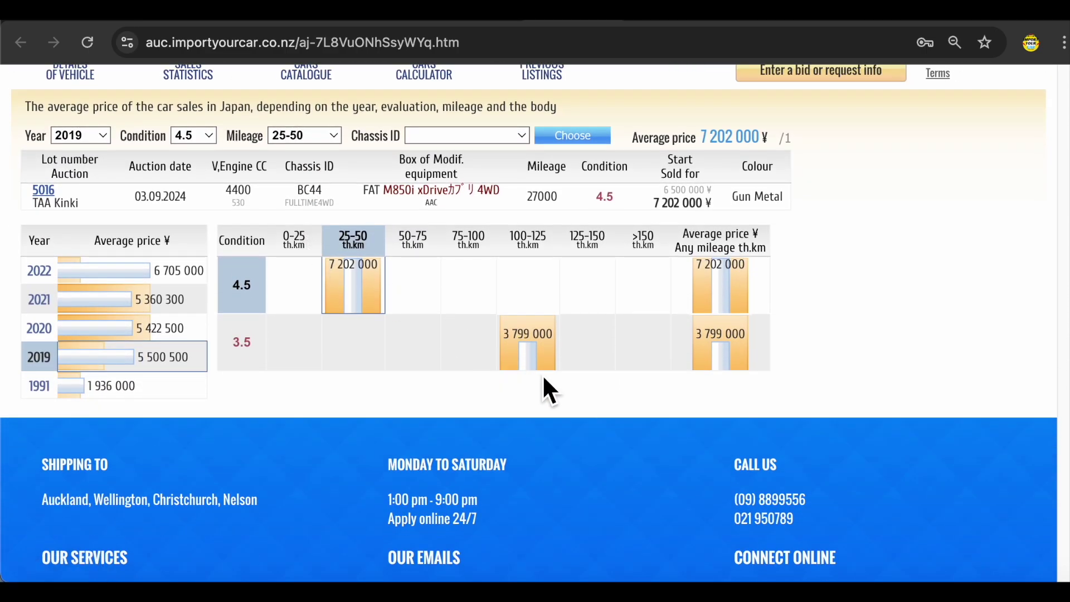
{"action": "scroll", "coordinate": [550, 377], "scroll_direction": "up", "scroll_amount": 4}
{"action": "scroll", "coordinate": [613, 370], "scroll_direction": "down", "scroll_amount": 1}
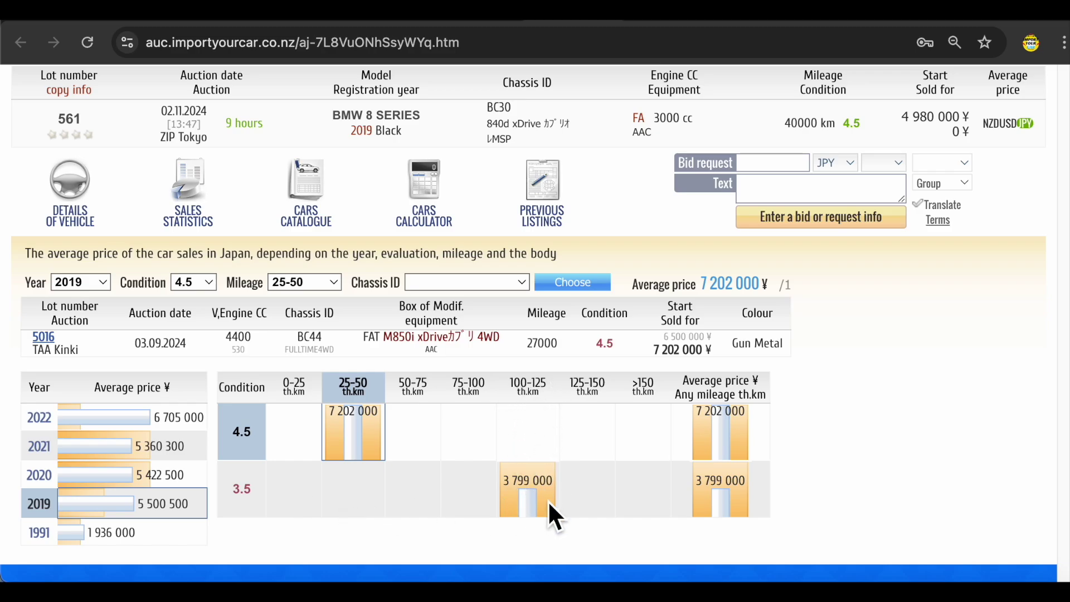
{"action": "scroll", "coordinate": [543, 458], "scroll_direction": "up", "scroll_amount": 2}
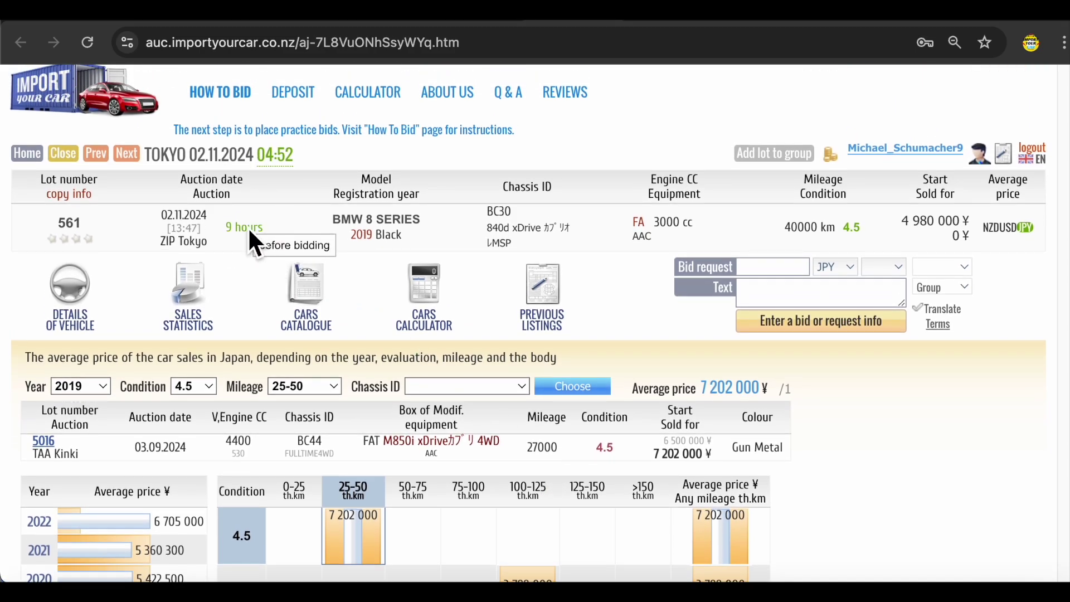
{"action": "left_click", "coordinate": [768, 267]}
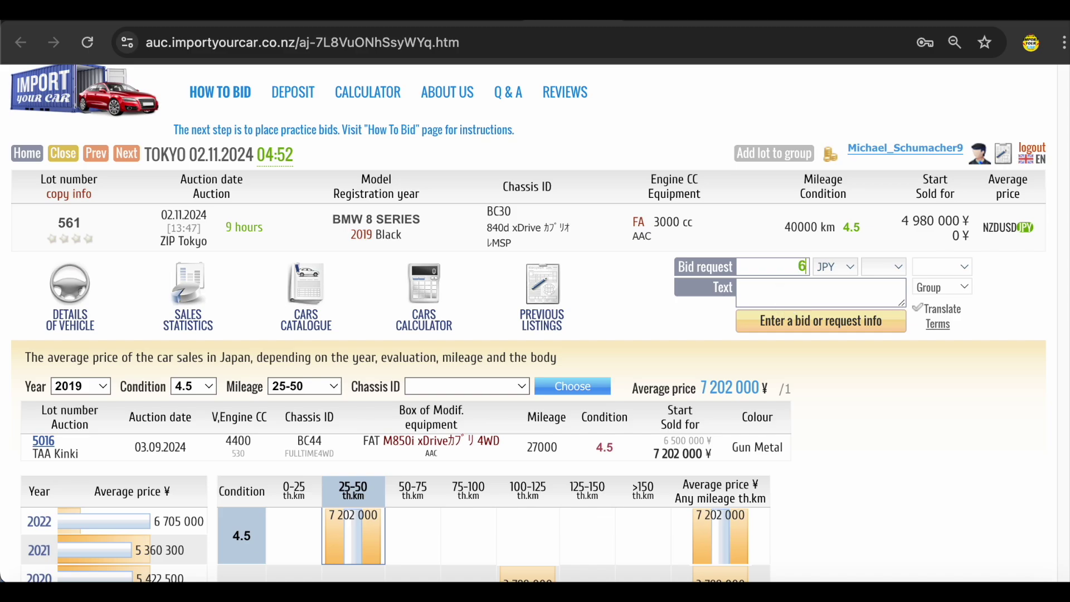
- Bid 6000000 JPY on lot 561 with the heated or ventilated seats question, then open lot 1072
{"action": "type", "text": "6000000"}
{"action": "scroll", "coordinate": [694, 343], "scroll_direction": "down", "scroll_amount": 2}
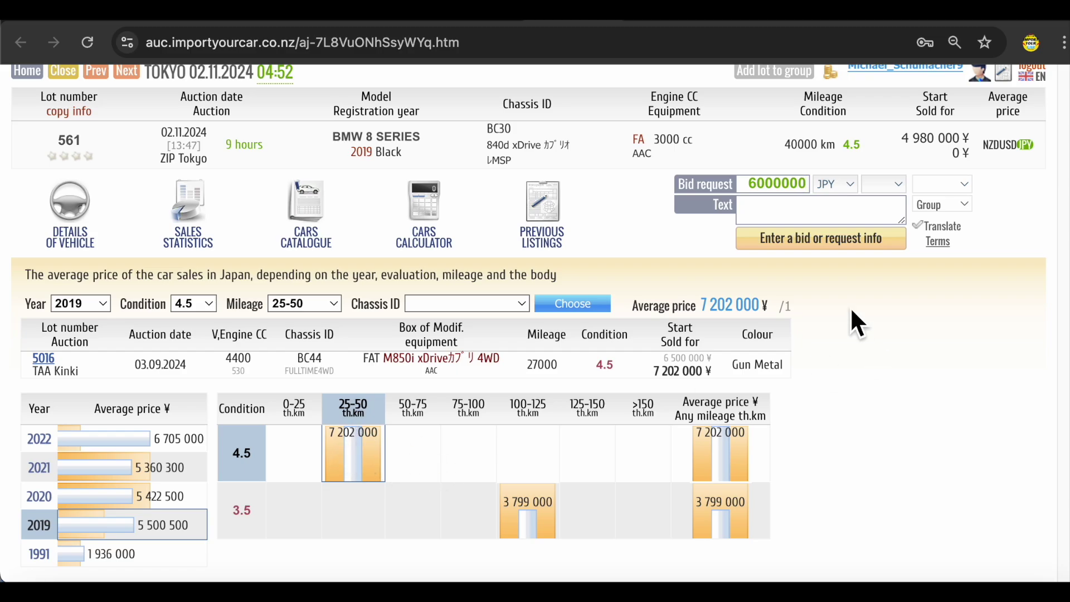
{"action": "left_click", "coordinate": [779, 212]}
{"action": "type", "text": "Are seats heated or ventilated?"}
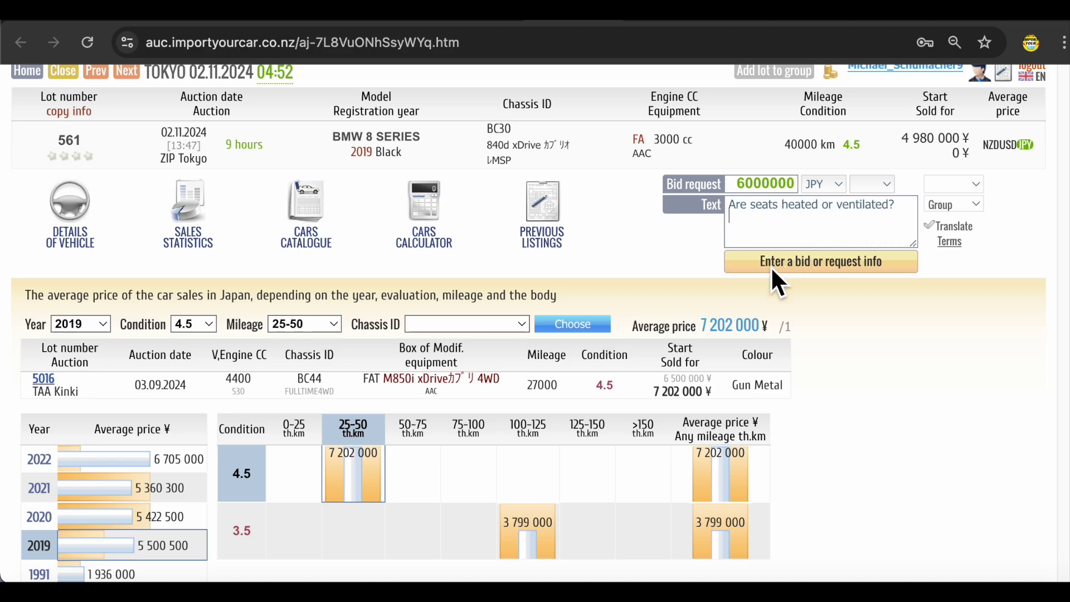
{"action": "left_click", "coordinate": [786, 269]}
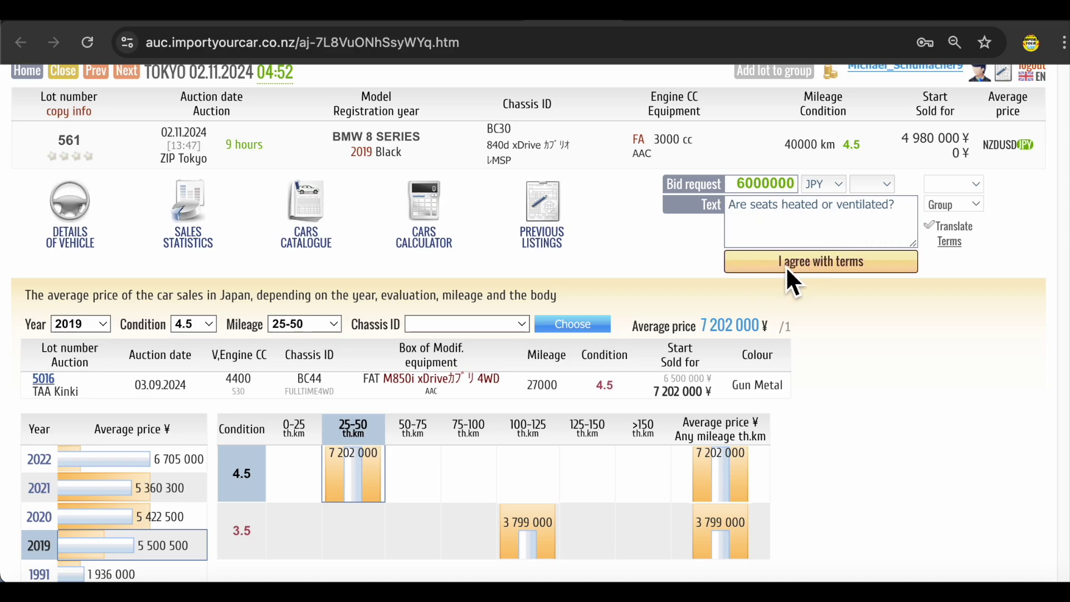
{"action": "left_click", "coordinate": [834, 262]}
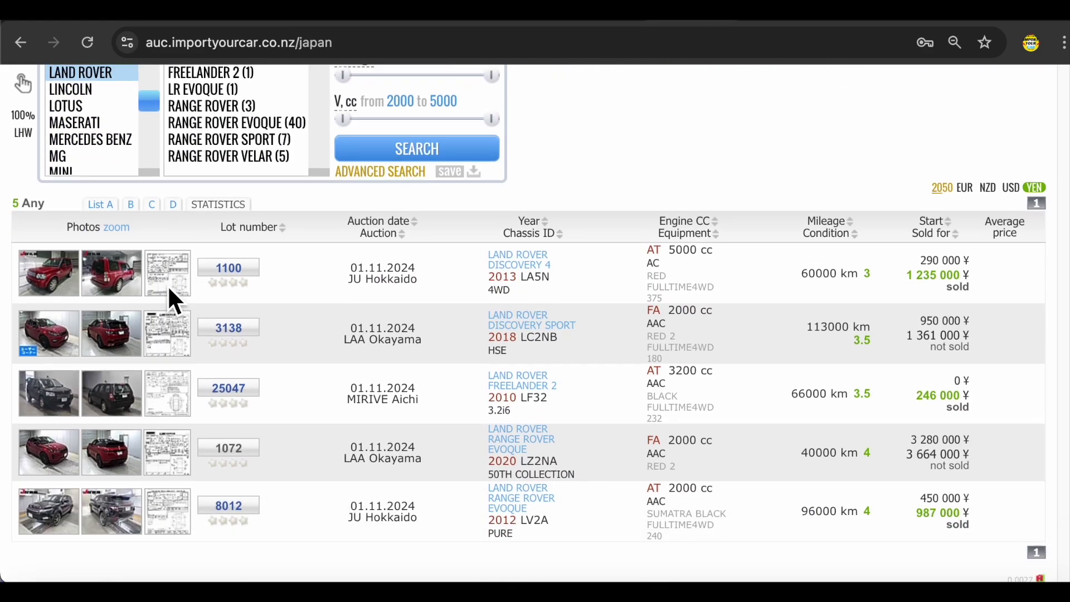
{"action": "scroll", "coordinate": [168, 290], "scroll_direction": "down", "scroll_amount": 1}
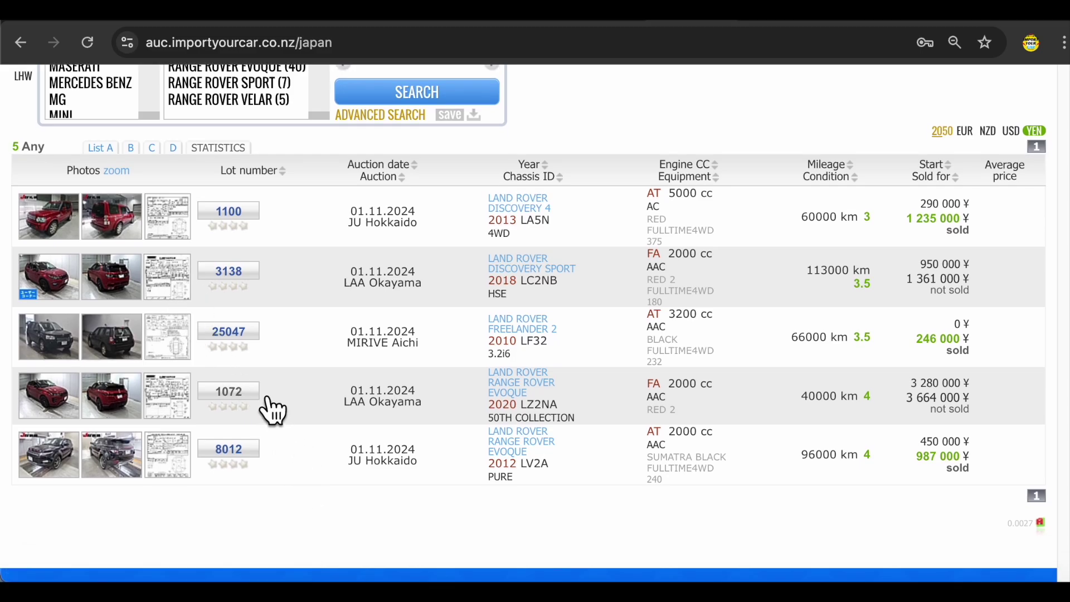
{"action": "left_click", "coordinate": [233, 402]}
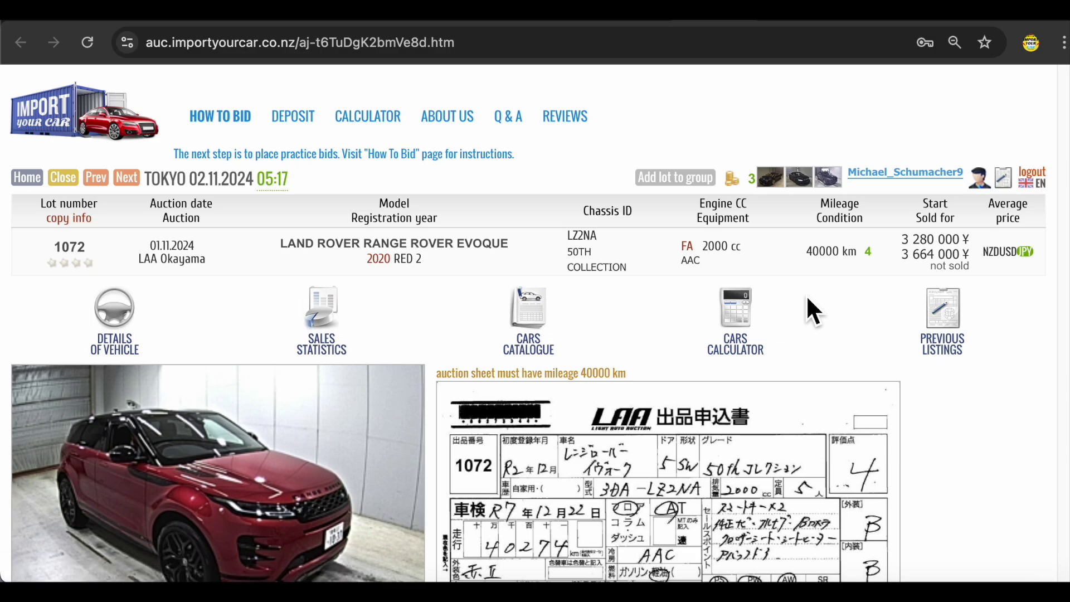
{"action": "scroll", "coordinate": [245, 301], "scroll_direction": "down", "scroll_amount": 1}
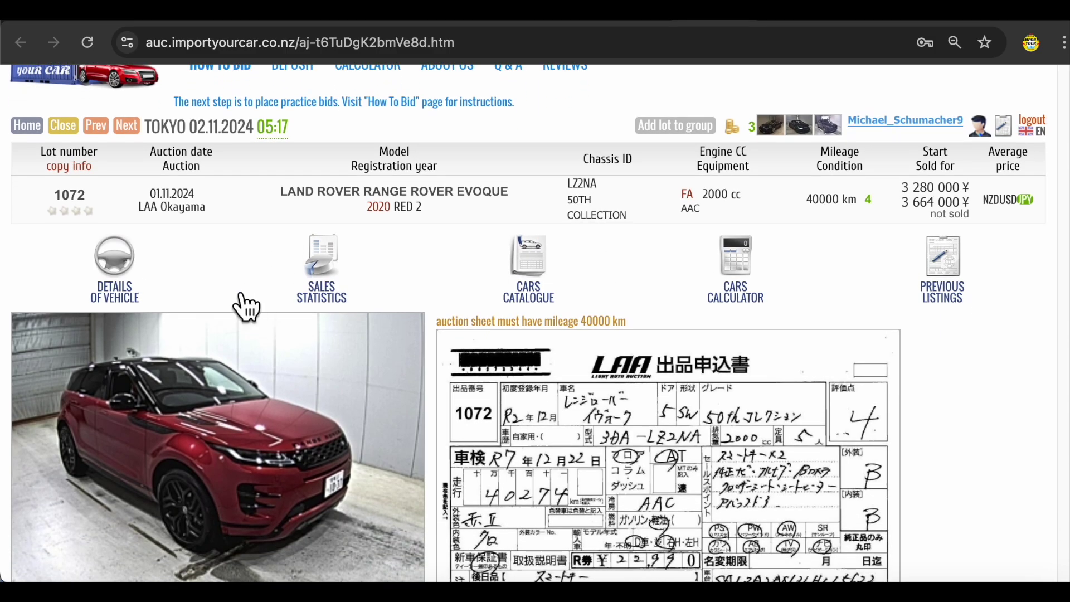
{"action": "scroll", "coordinate": [244, 306], "scroll_direction": "up", "scroll_amount": 1}
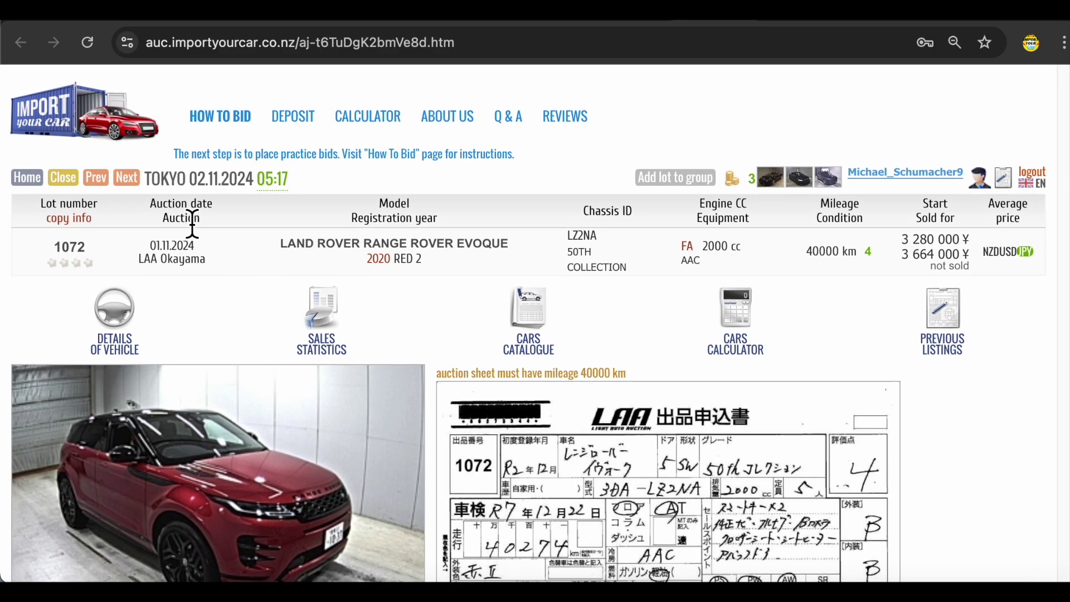
{"action": "left_click", "coordinate": [215, 179]}
{"action": "scroll", "coordinate": [892, 309], "scroll_direction": "down", "scroll_amount": 15}
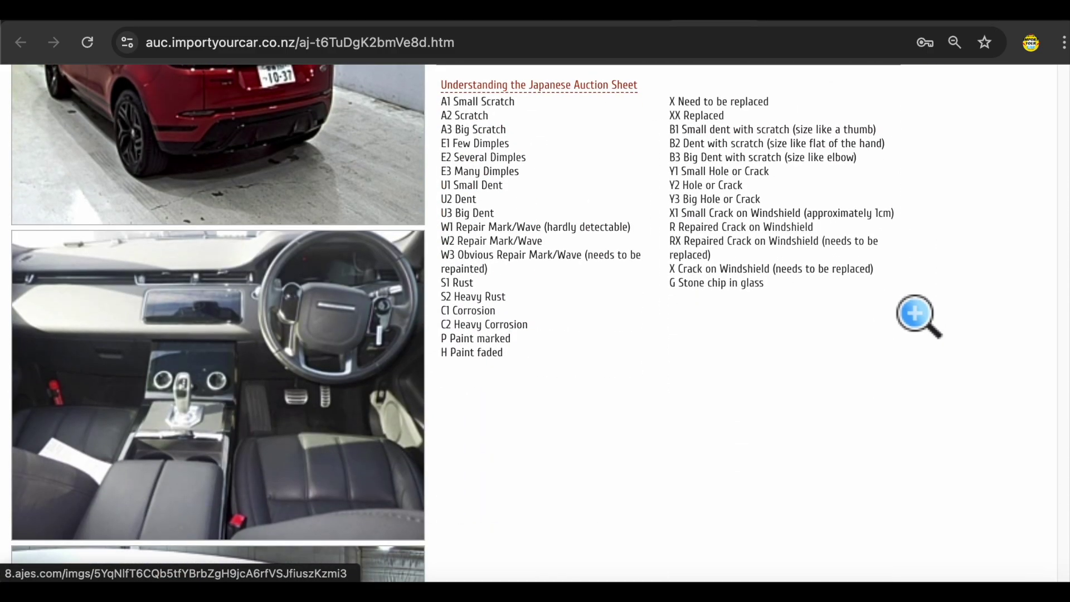
{"action": "scroll", "coordinate": [896, 304], "scroll_direction": "down", "scroll_amount": 10}
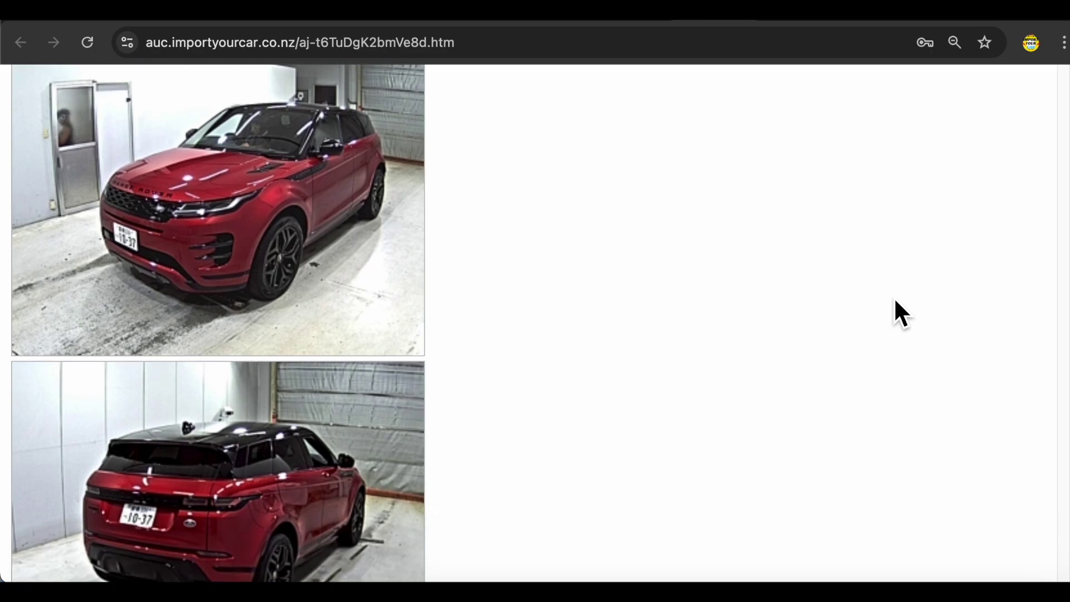
{"action": "scroll", "coordinate": [894, 297], "scroll_direction": "up", "scroll_amount": 15}
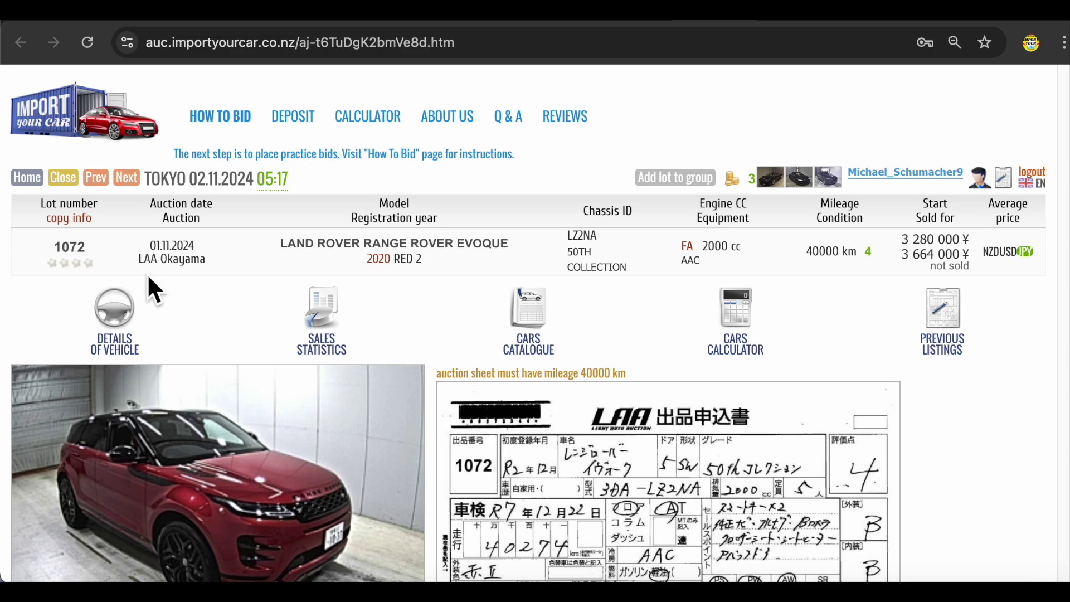
{"action": "left_click_drag", "start_coordinate": [133, 240], "coordinate": [212, 258]}
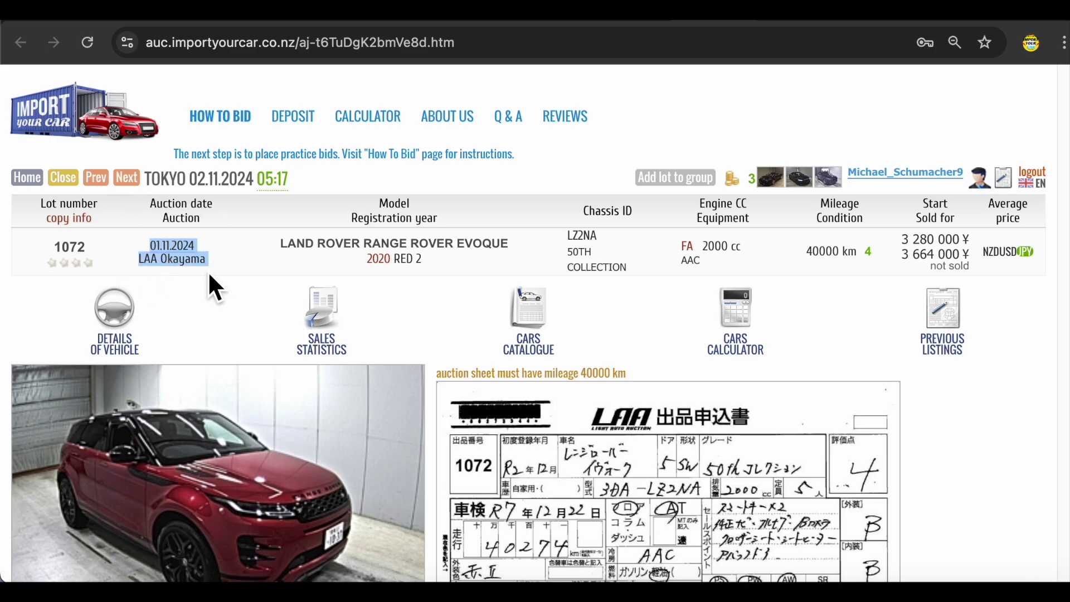
{"action": "left_click", "coordinate": [219, 271]}
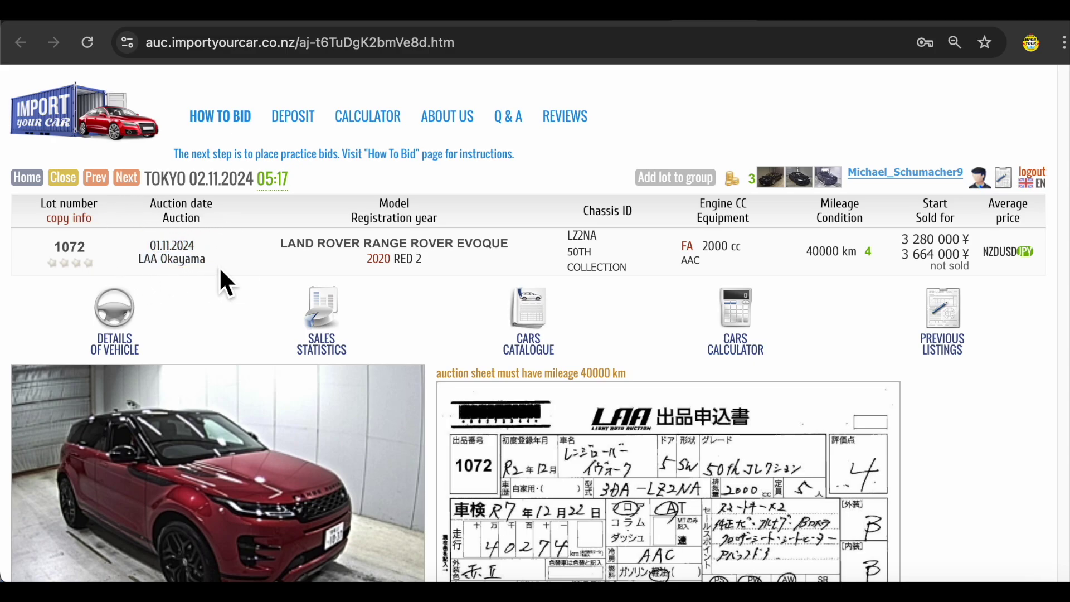
{"action": "key", "text": "ctrl+w"}
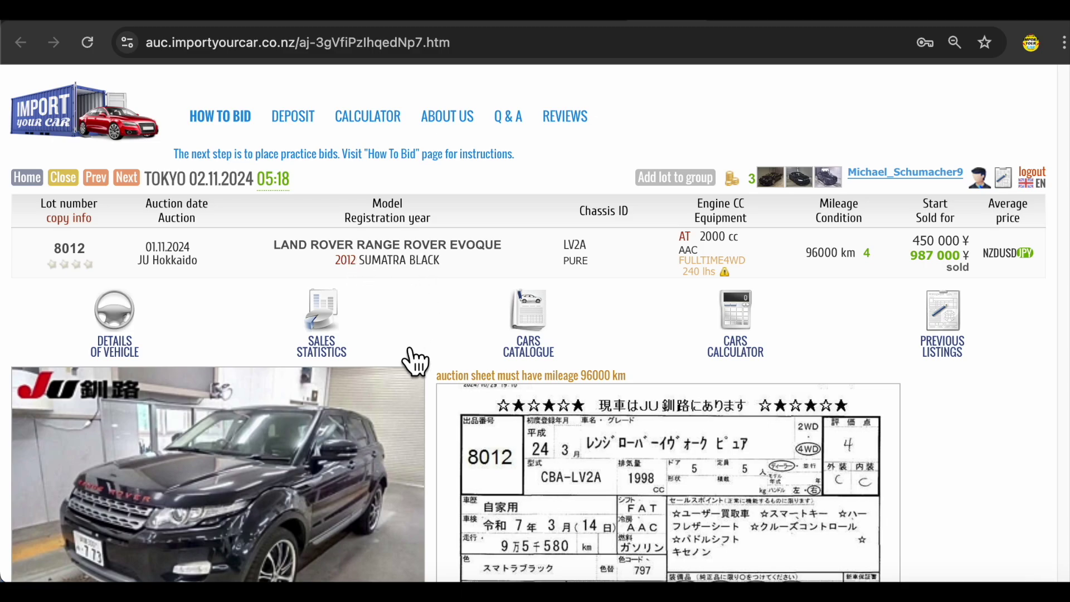
- Scroll lot 8012's 2012 Range Rover Evoque page and highlight the 987 of its ¥987,000 sold price
{"action": "scroll", "coordinate": [413, 358], "scroll_direction": "down", "scroll_amount": 5}
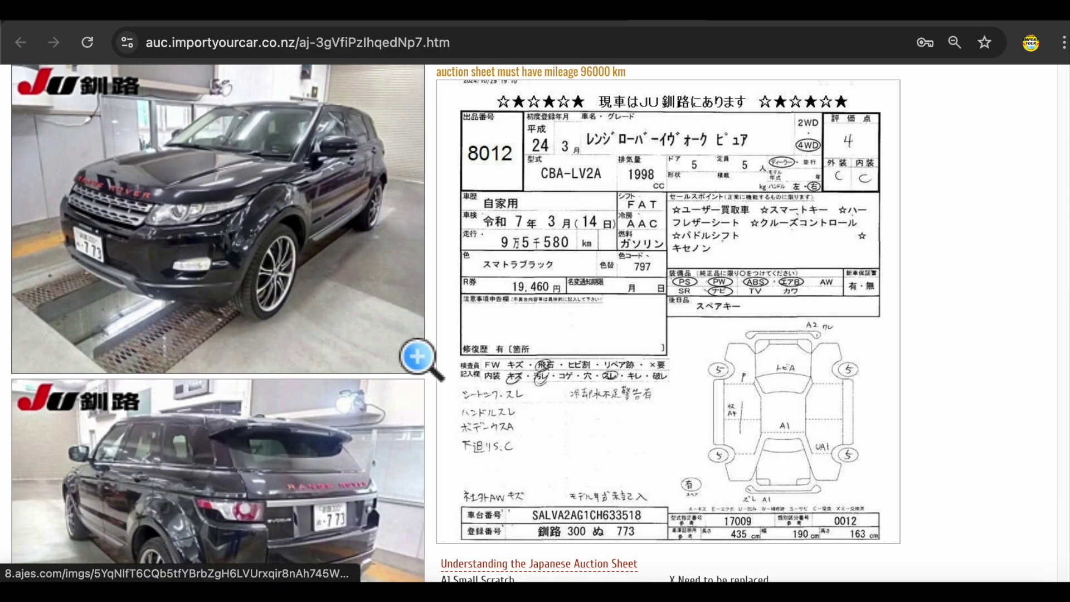
{"action": "scroll", "coordinate": [418, 357], "scroll_direction": "down", "scroll_amount": 7}
{"action": "scroll", "coordinate": [418, 357], "scroll_direction": "up", "scroll_amount": 13}
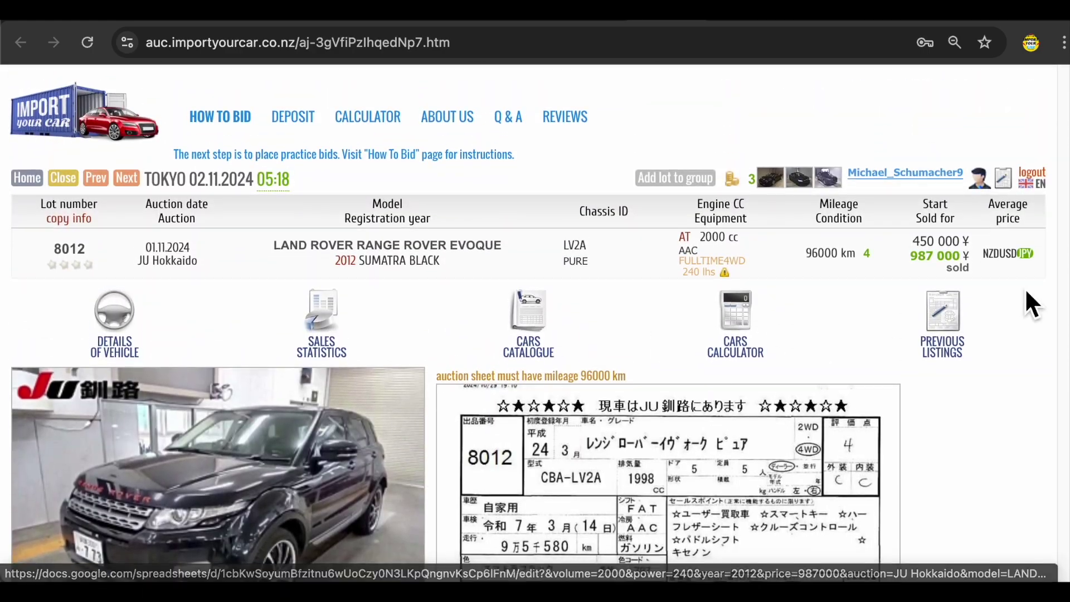
{"action": "left_click_drag", "start_coordinate": [915, 262], "coordinate": [934, 262]}
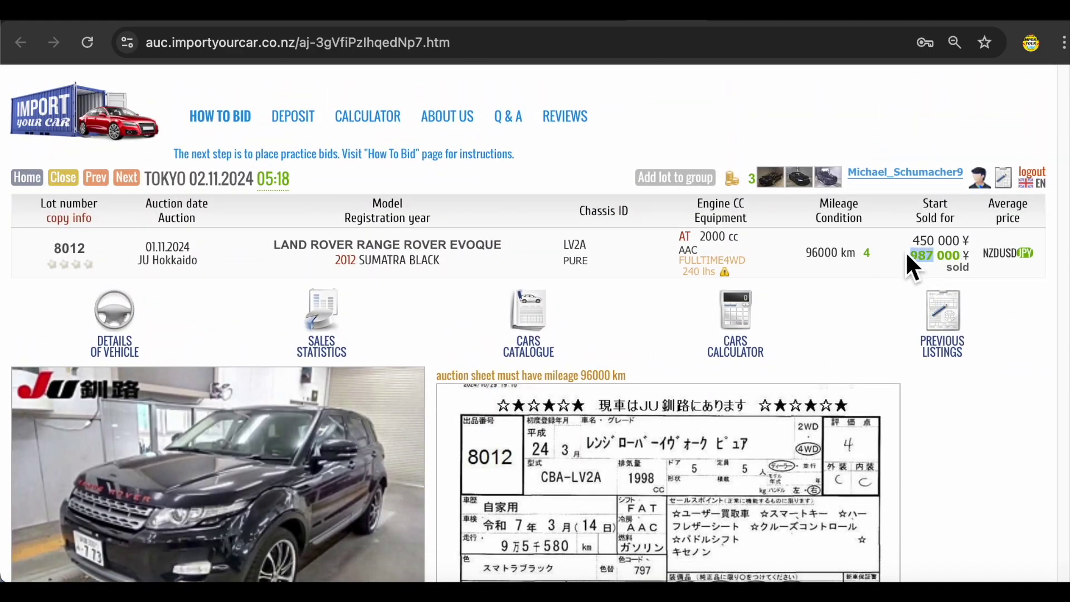
{"action": "scroll", "coordinate": [909, 271], "scroll_direction": "up", "scroll_amount": 1}
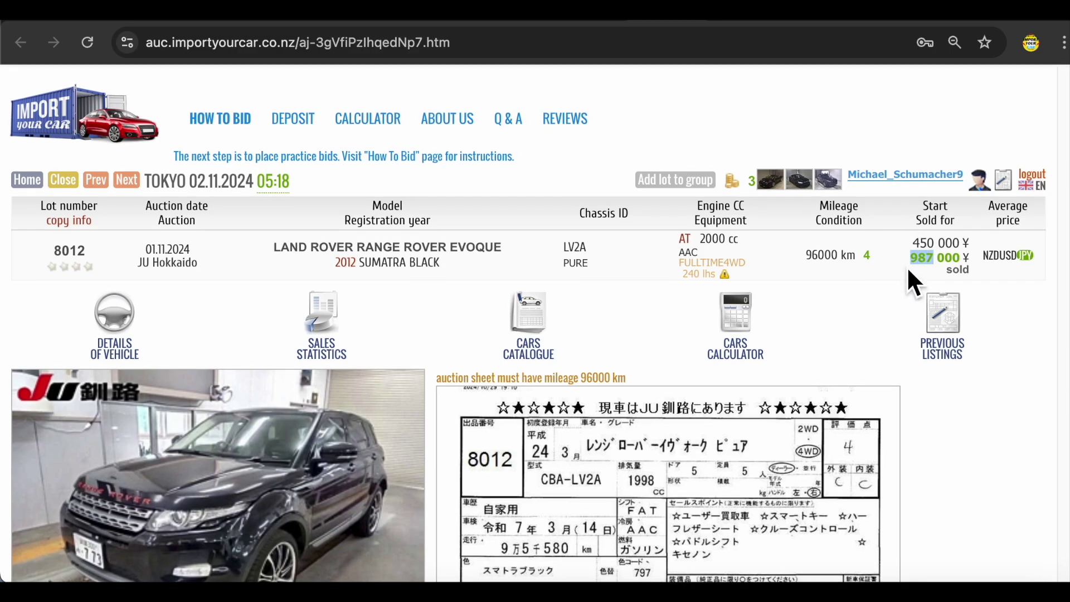
{"action": "scroll", "coordinate": [908, 272], "scroll_direction": "down", "scroll_amount": 1}
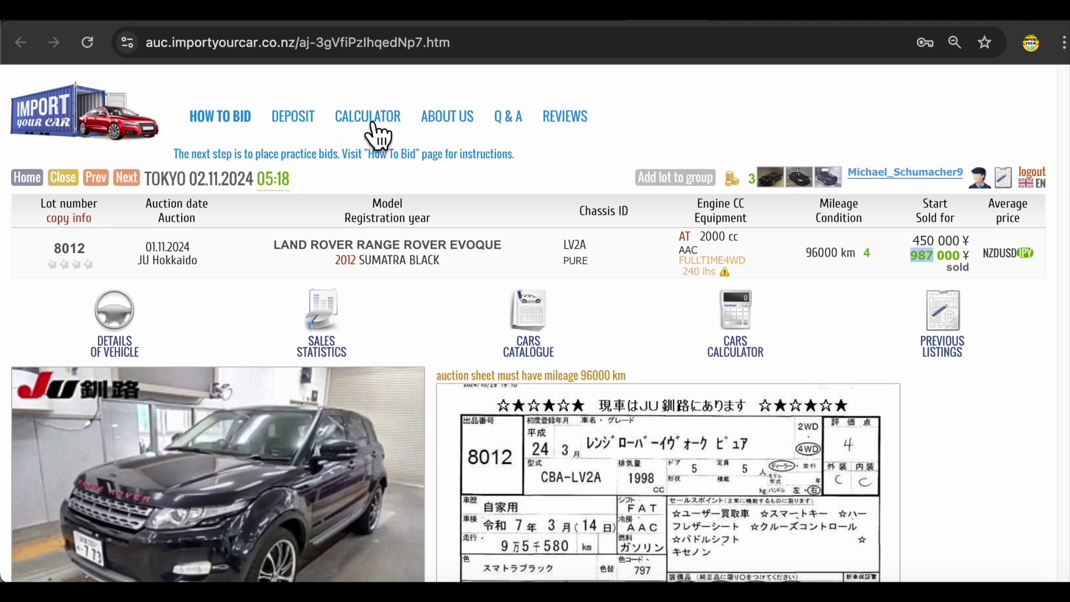
- Replace the calculator's C3 bid with 987,000 for a $18,709 estimate, then return to the auction results
{"action": "left_click", "coordinate": [369, 117]}
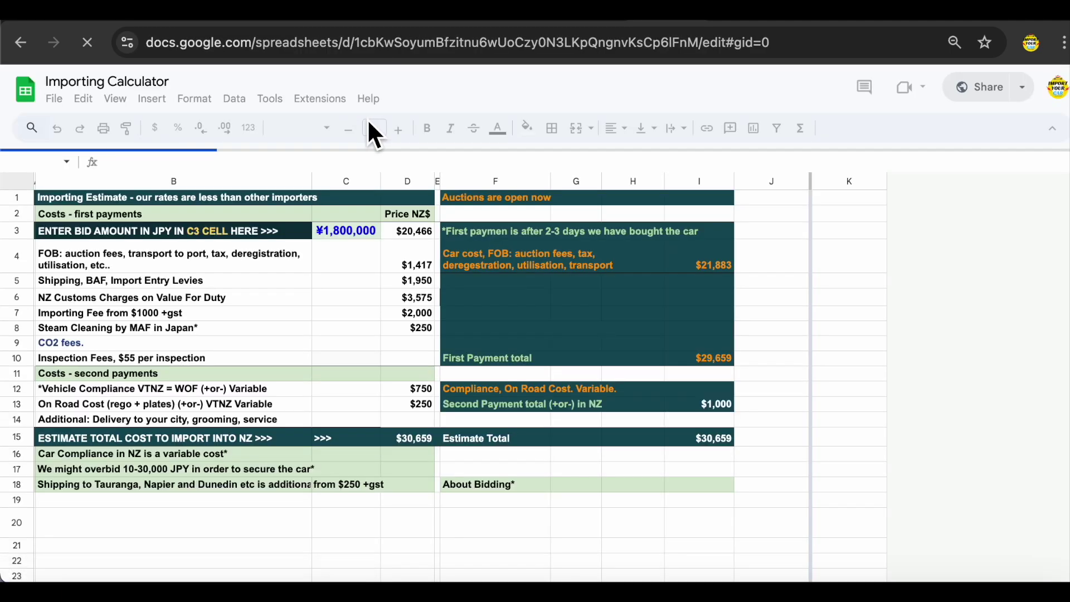
{"action": "left_click", "coordinate": [361, 235]}
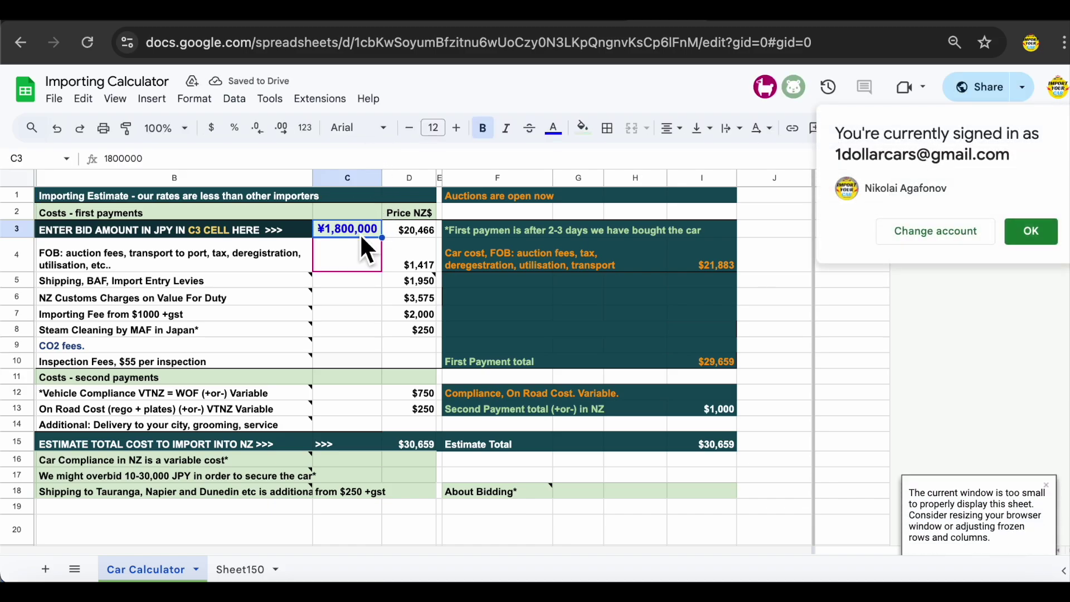
{"action": "key", "text": "Delete"}
{"action": "type", "text": "9"}
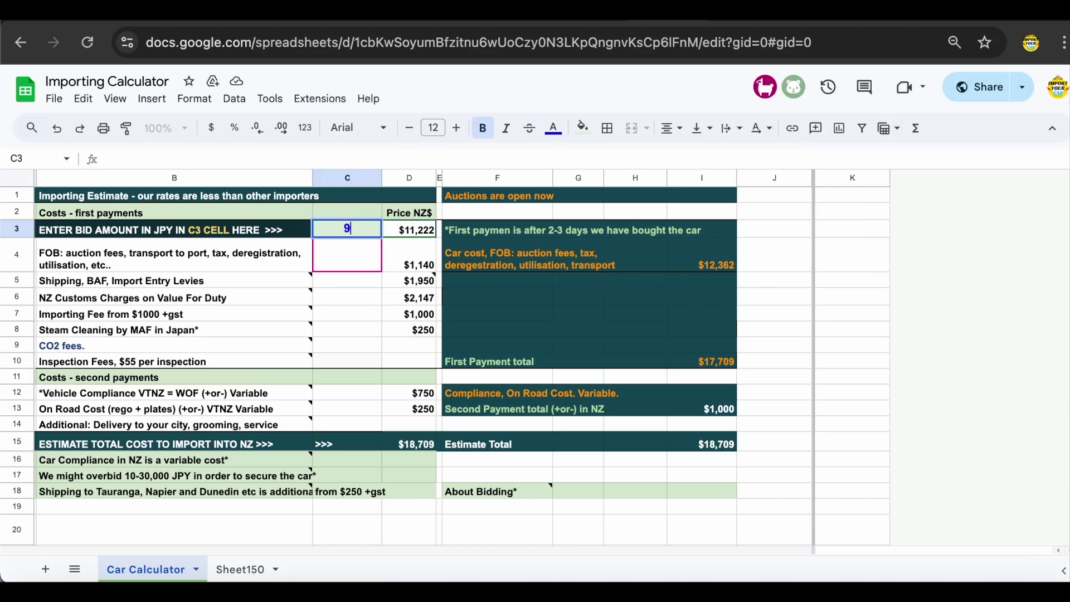
{"action": "type", "text": "87,000"}
{"action": "key", "text": "Tab"}
{"action": "left_click", "coordinate": [497, 313]}
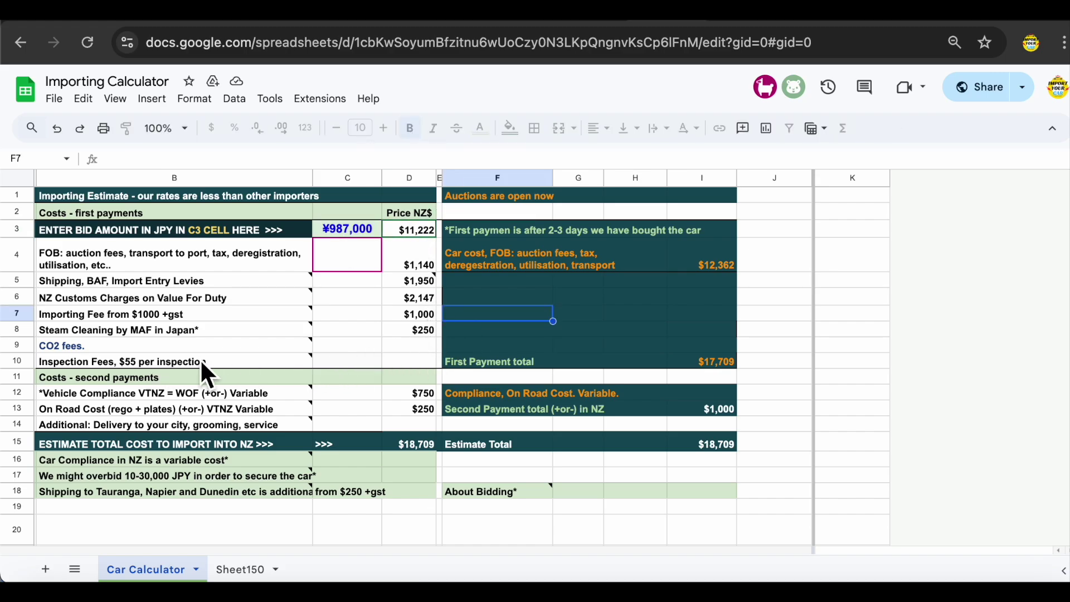
{"action": "left_click", "coordinate": [412, 350]}
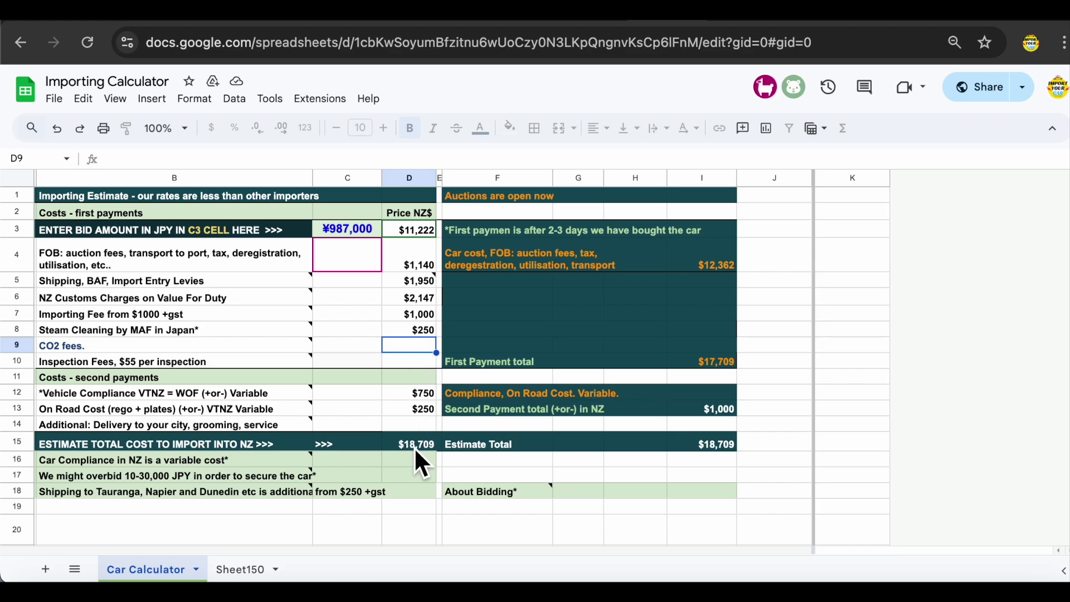
{"action": "key", "text": "ctrl+Tab"}
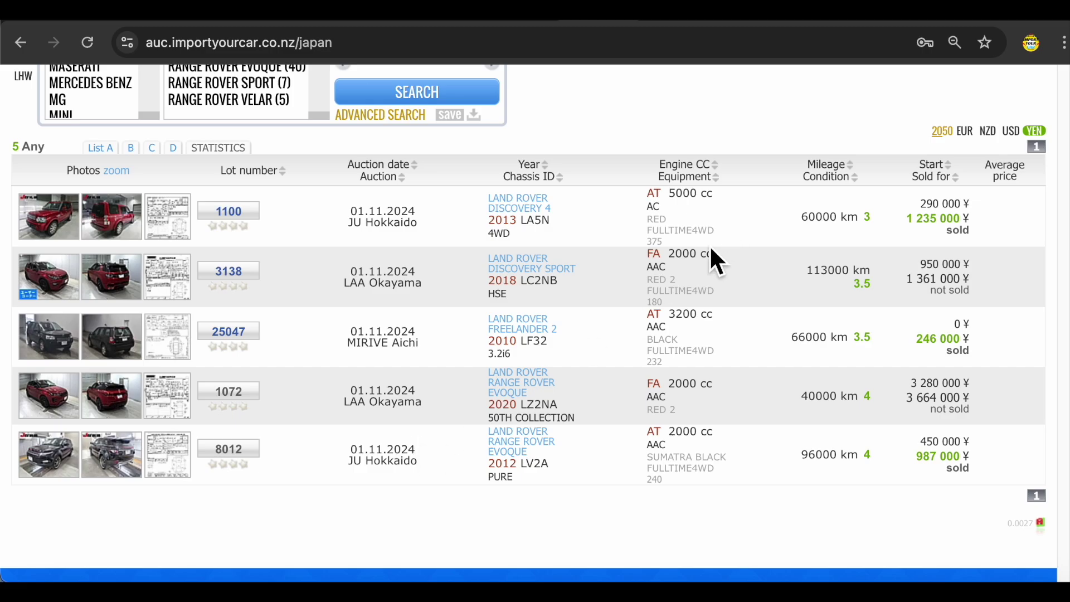
{"action": "left_click", "coordinate": [239, 449]}
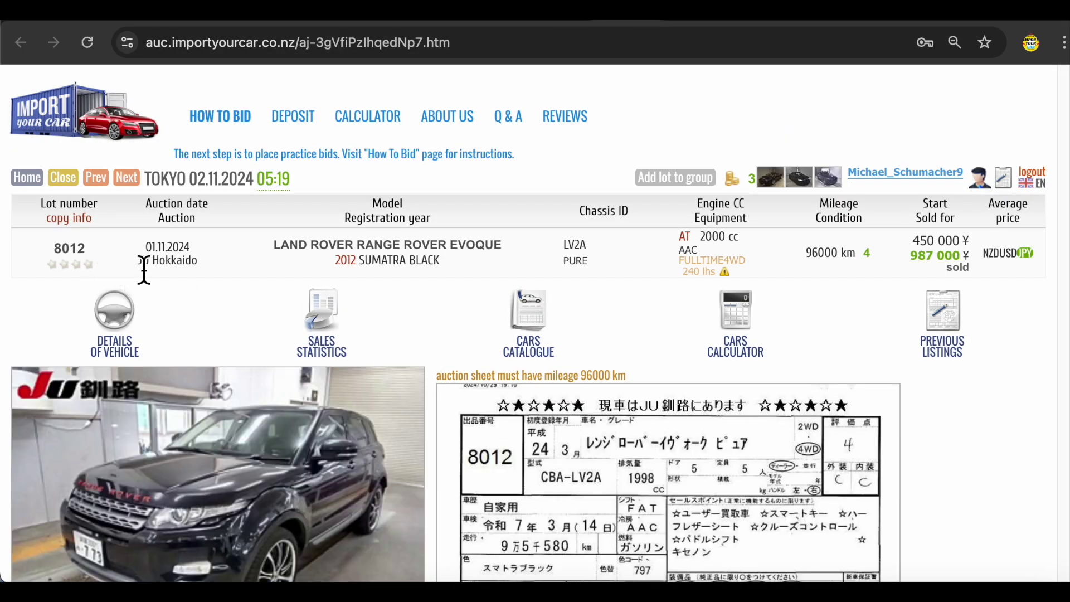
{"action": "double_click", "coordinate": [170, 270]}
{"action": "scroll", "coordinate": [184, 271], "scroll_direction": "down", "scroll_amount": 3}
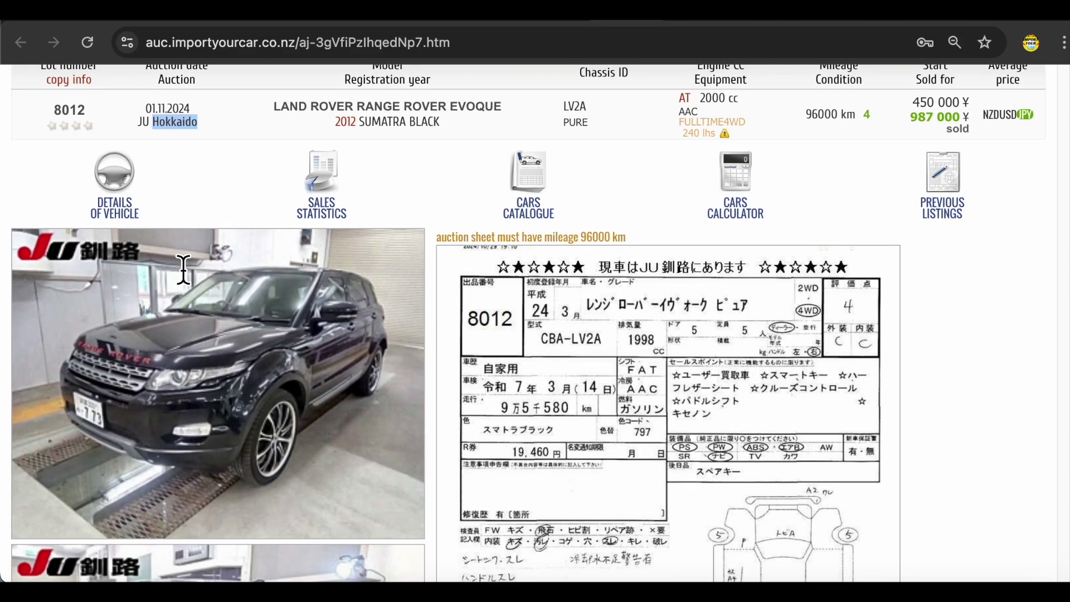
{"action": "scroll", "coordinate": [204, 282], "scroll_direction": "down", "scroll_amount": 4}
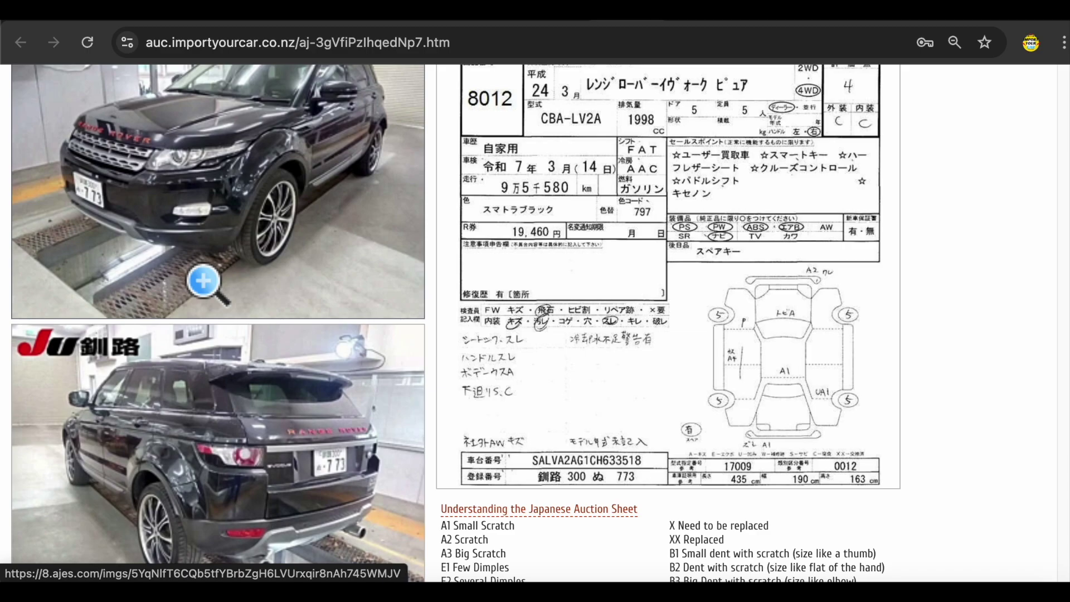
{"action": "scroll", "coordinate": [204, 281], "scroll_direction": "down", "scroll_amount": 6}
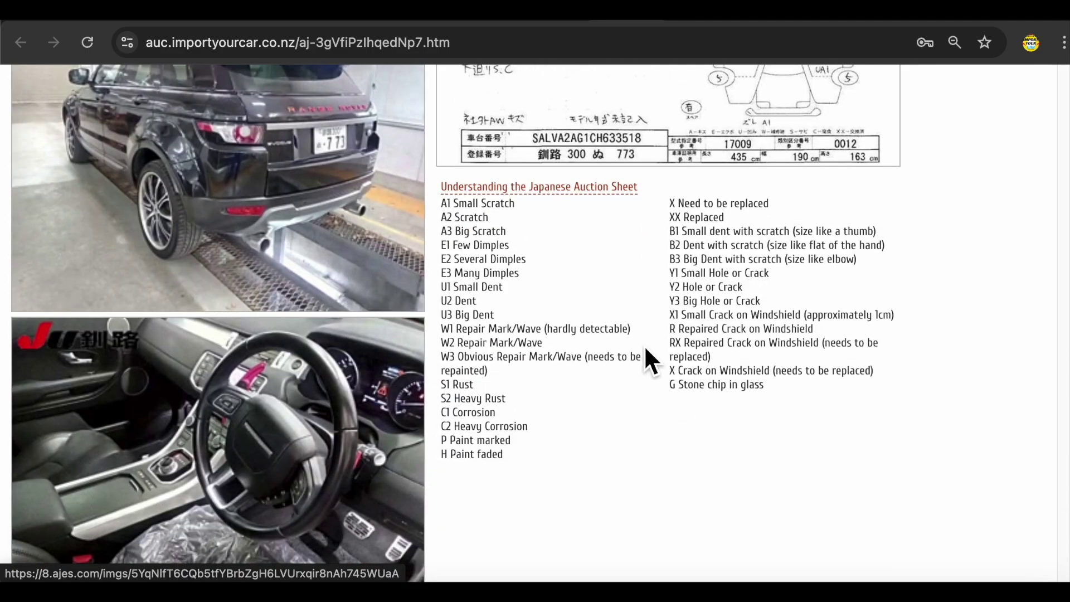
{"action": "scroll", "coordinate": [646, 347], "scroll_direction": "up", "scroll_amount": 6}
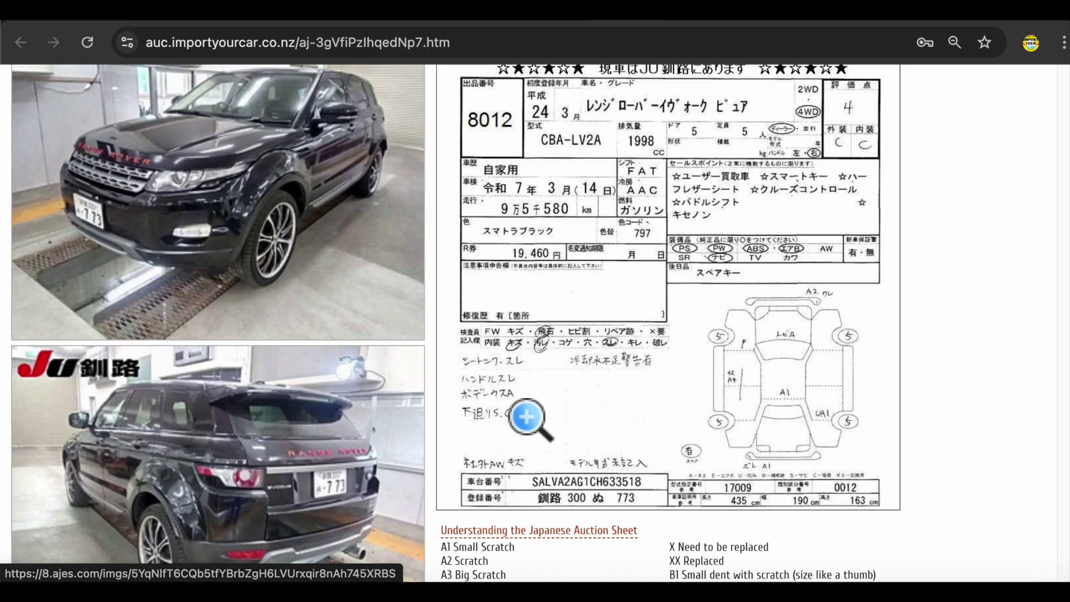
{"action": "scroll", "coordinate": [357, 393], "scroll_direction": "down", "scroll_amount": 8}
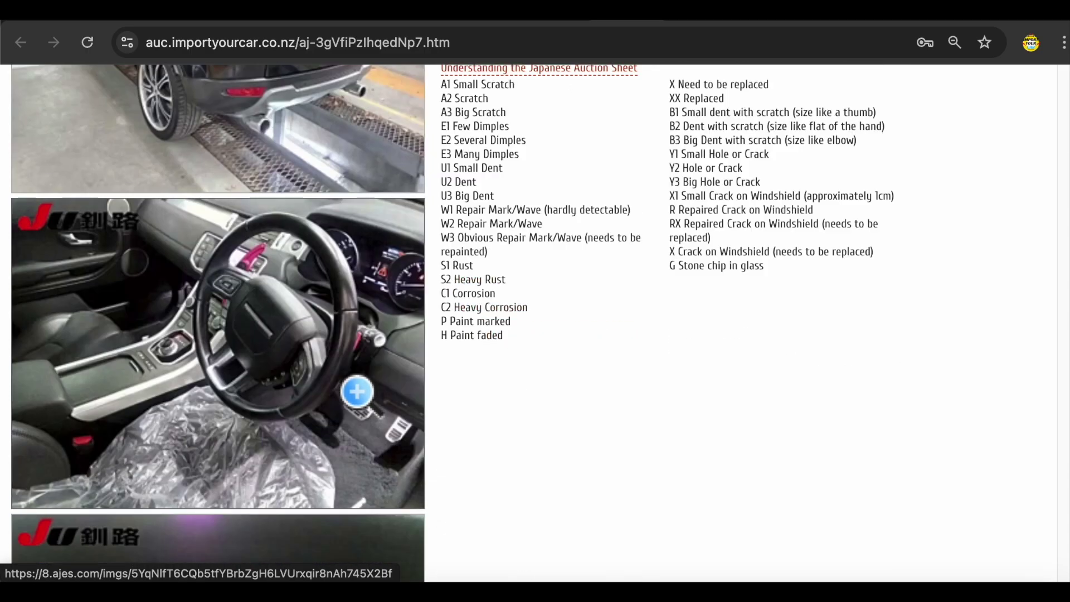
{"action": "scroll", "coordinate": [357, 392], "scroll_direction": "down", "scroll_amount": 12}
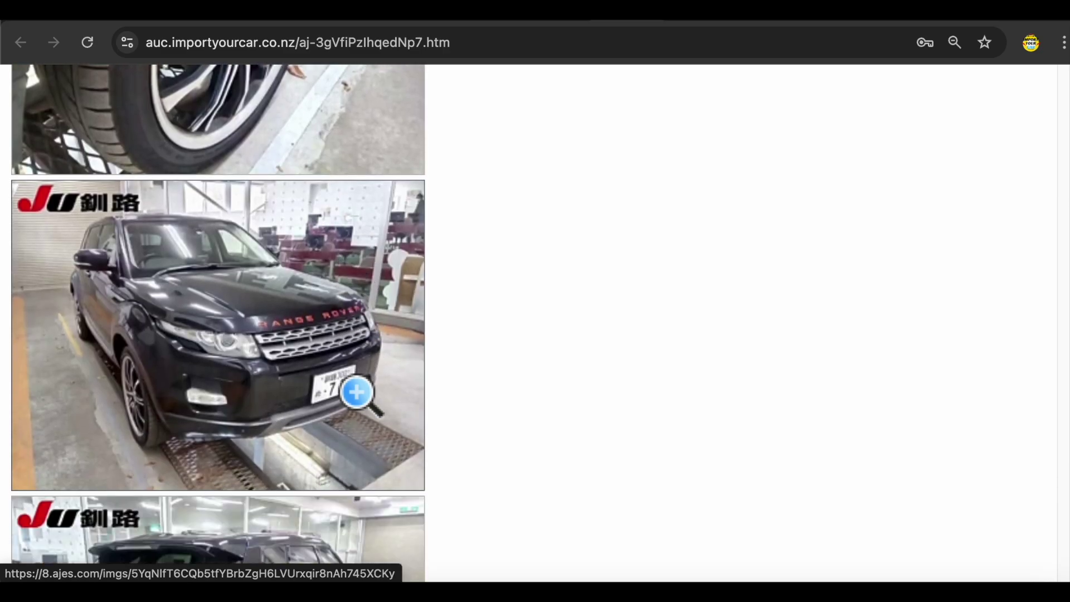
{"action": "scroll", "coordinate": [357, 392], "scroll_direction": "down", "scroll_amount": 5}
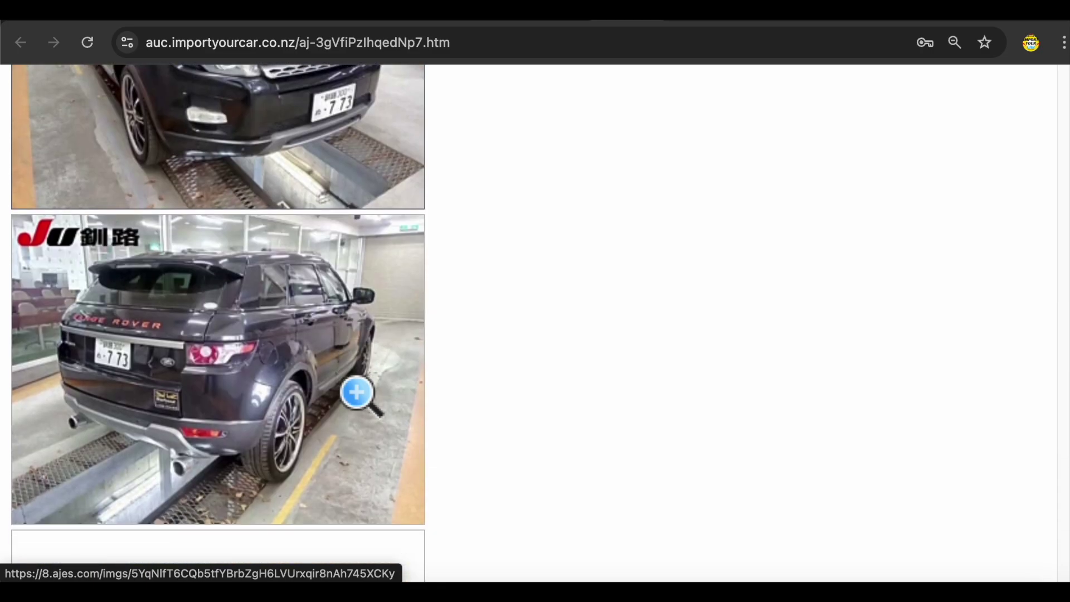
{"action": "scroll", "coordinate": [357, 393], "scroll_direction": "down", "scroll_amount": 5}
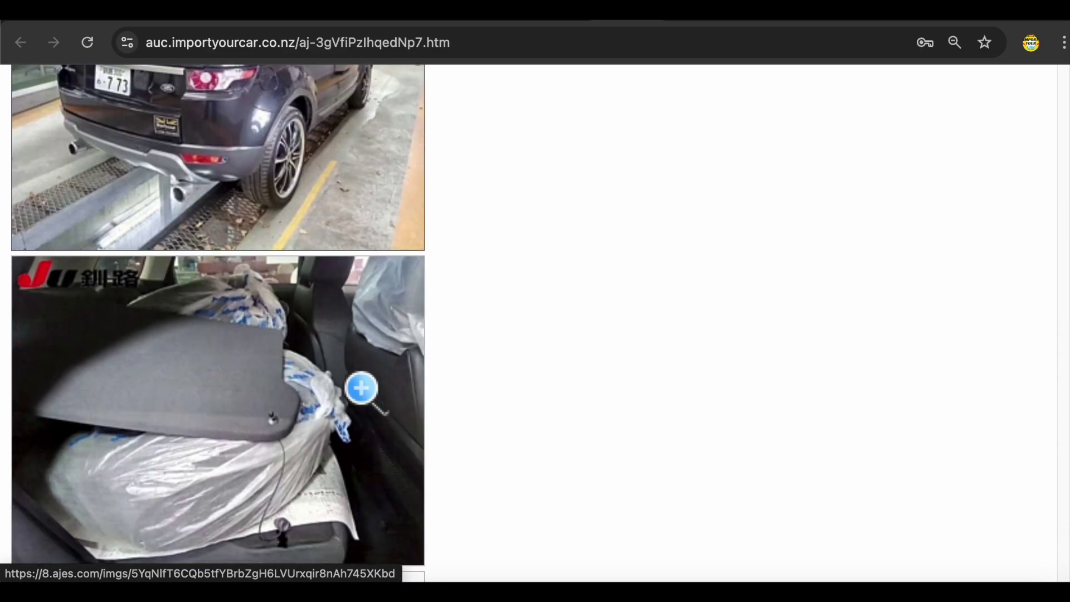
{"action": "scroll", "coordinate": [362, 389], "scroll_direction": "down", "scroll_amount": 9}
{"action": "scroll", "coordinate": [362, 389], "scroll_direction": "up", "scroll_amount": 13}
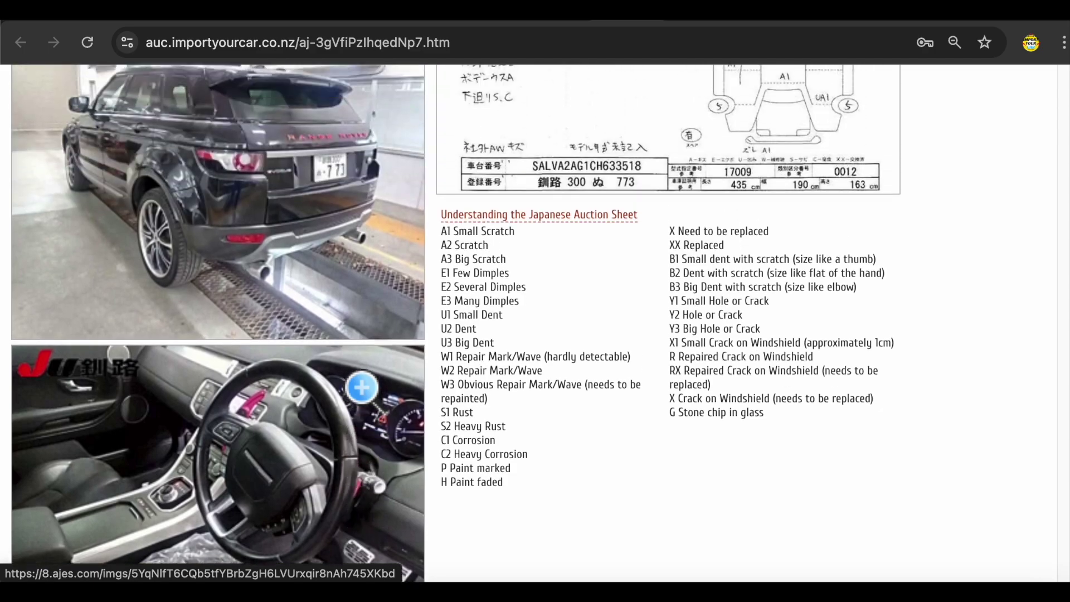
{"action": "scroll", "coordinate": [362, 389], "scroll_direction": "up", "scroll_amount": 5}
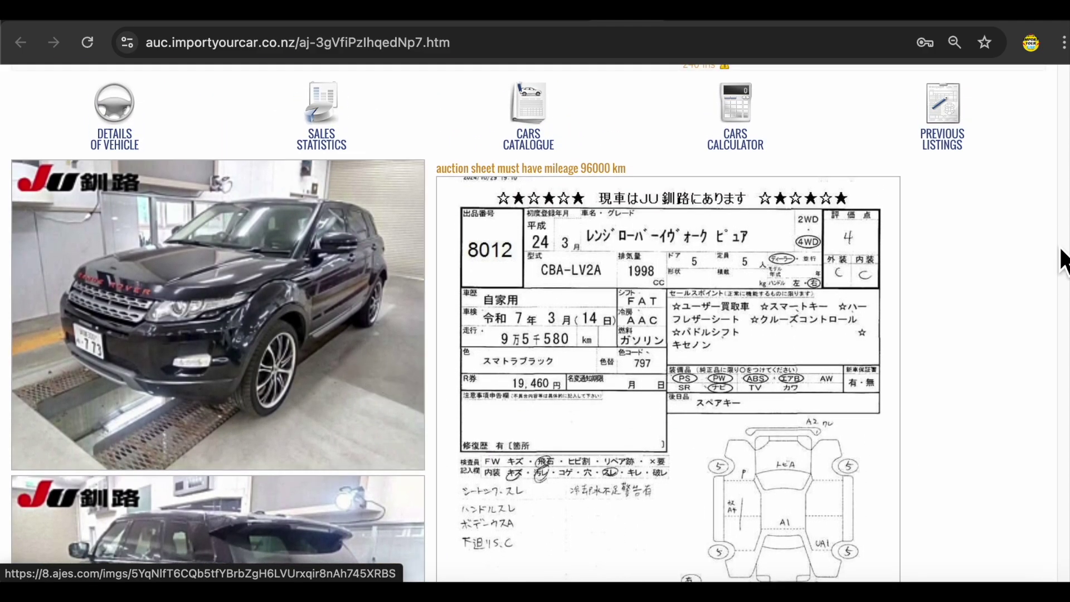
{"action": "scroll", "coordinate": [628, 375], "scroll_direction": "up", "scroll_amount": 2}
{"action": "scroll", "coordinate": [646, 371], "scroll_direction": "up", "scroll_amount": 2}
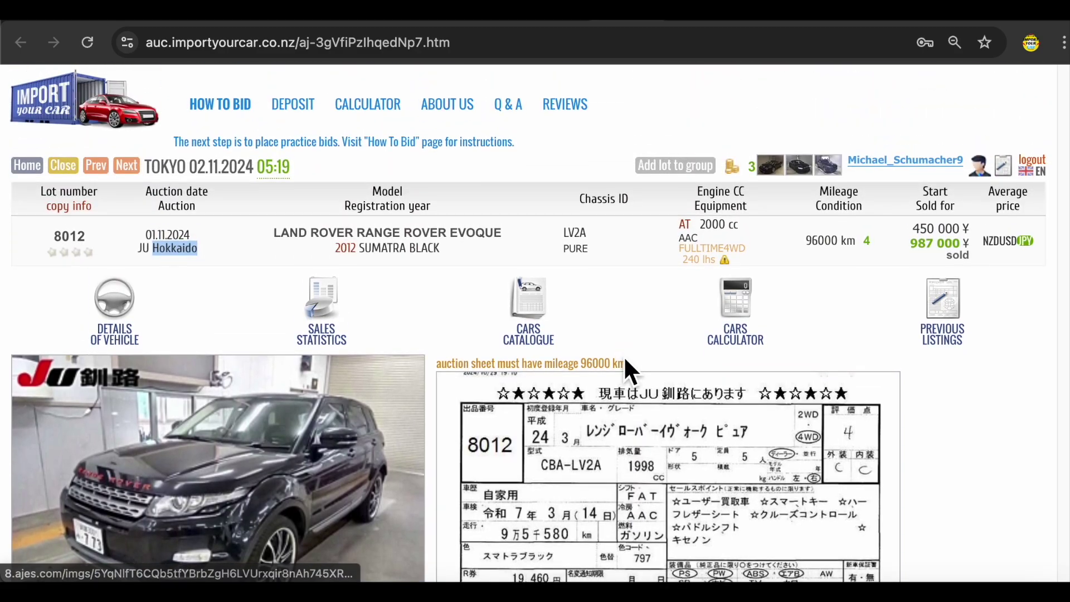
{"action": "left_click", "coordinate": [421, 293]}
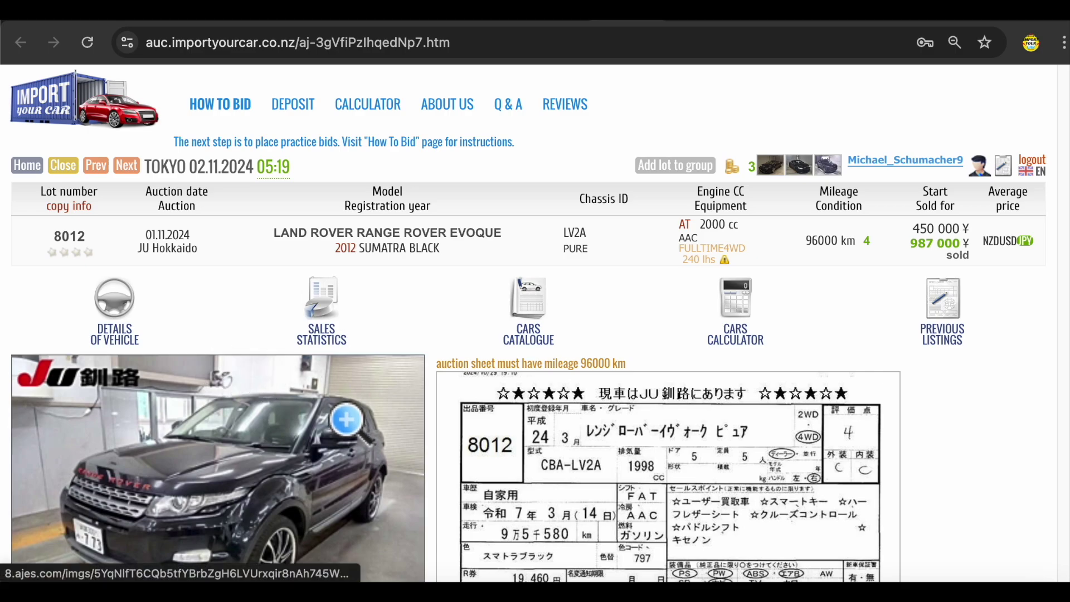
{"action": "scroll", "coordinate": [346, 418], "scroll_direction": "up", "scroll_amount": 1}
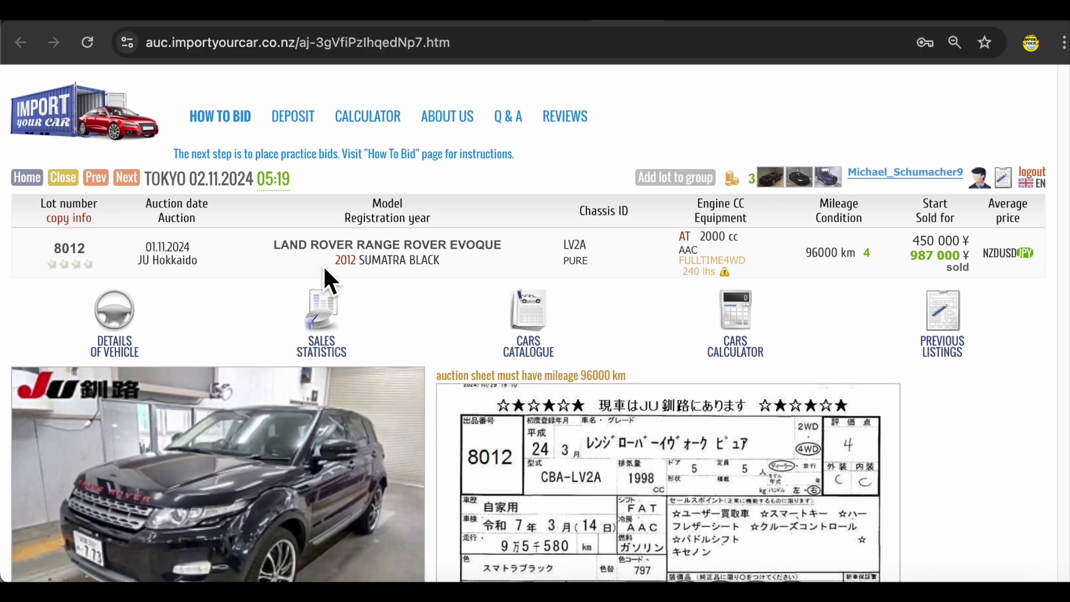
{"action": "double_click", "coordinate": [481, 247]}
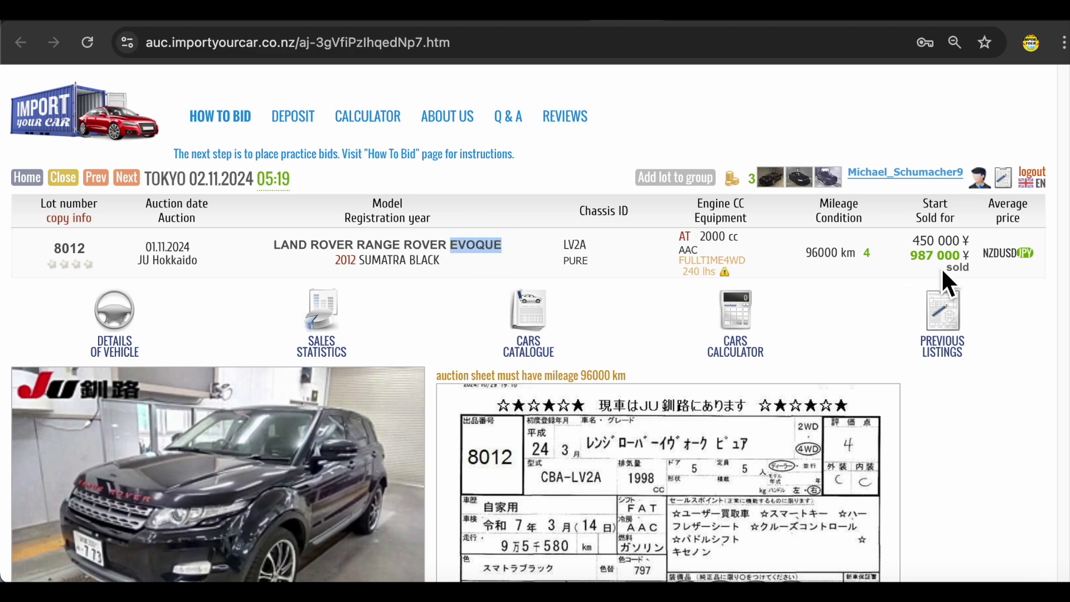
{"action": "double_click", "coordinate": [932, 256]}
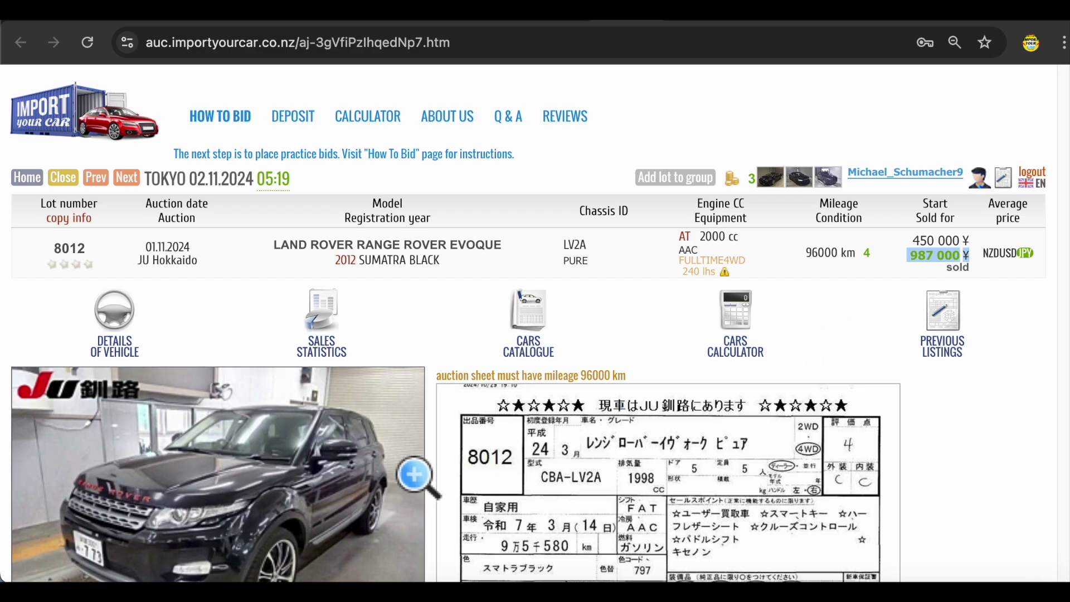
{"action": "scroll", "coordinate": [365, 458], "scroll_direction": "down", "scroll_amount": 3}
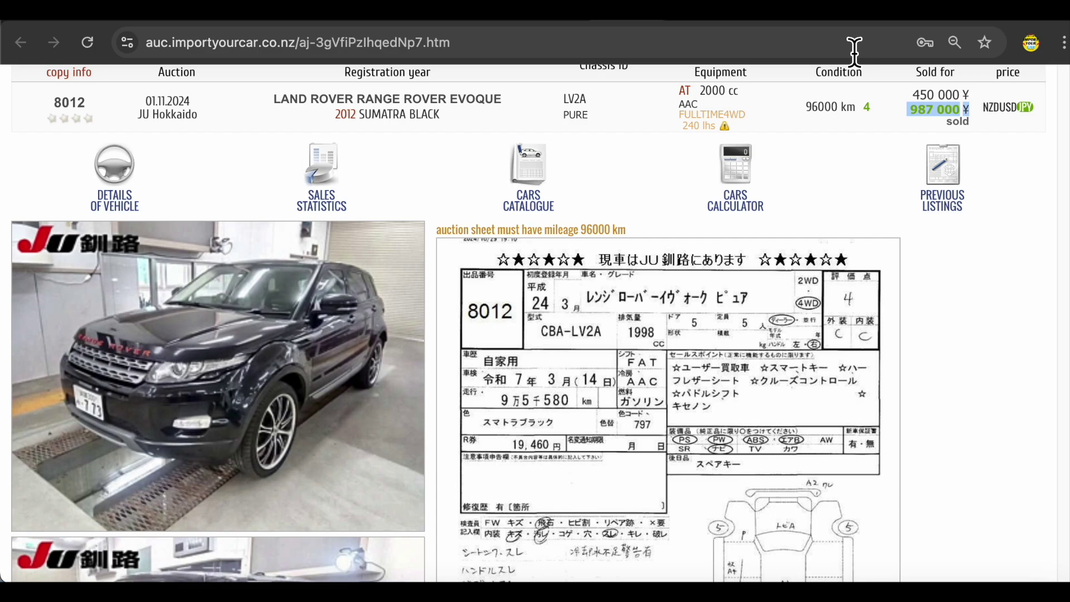
{"action": "key", "text": "ctrl+Tab"}
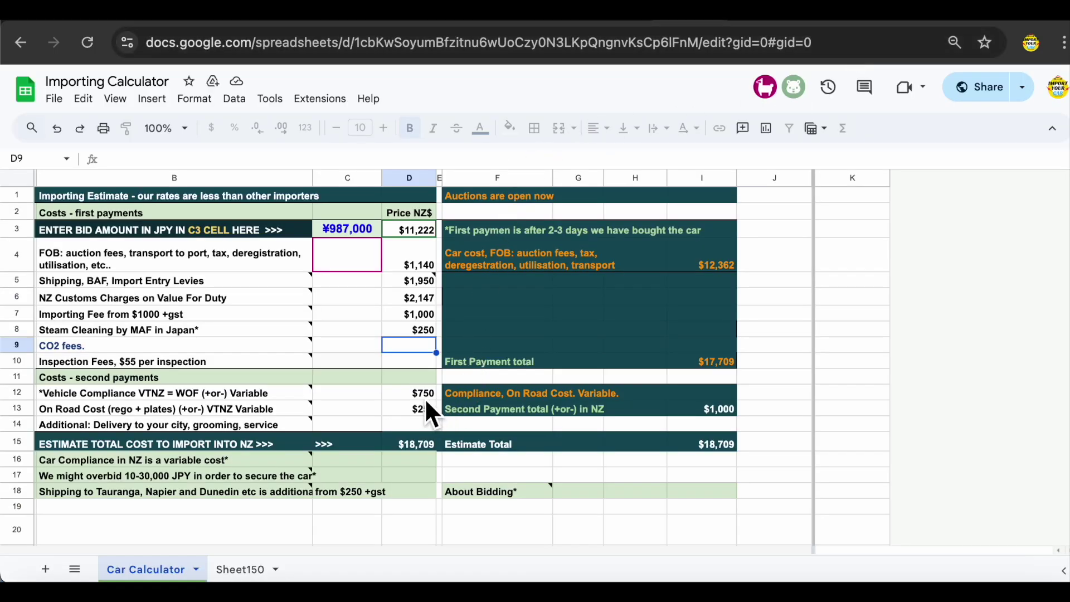
- Go from the Importing Calculator back to the Mercedes Benz search results, 508 lots
{"action": "key", "text": "ctrl+shift+Tab"}
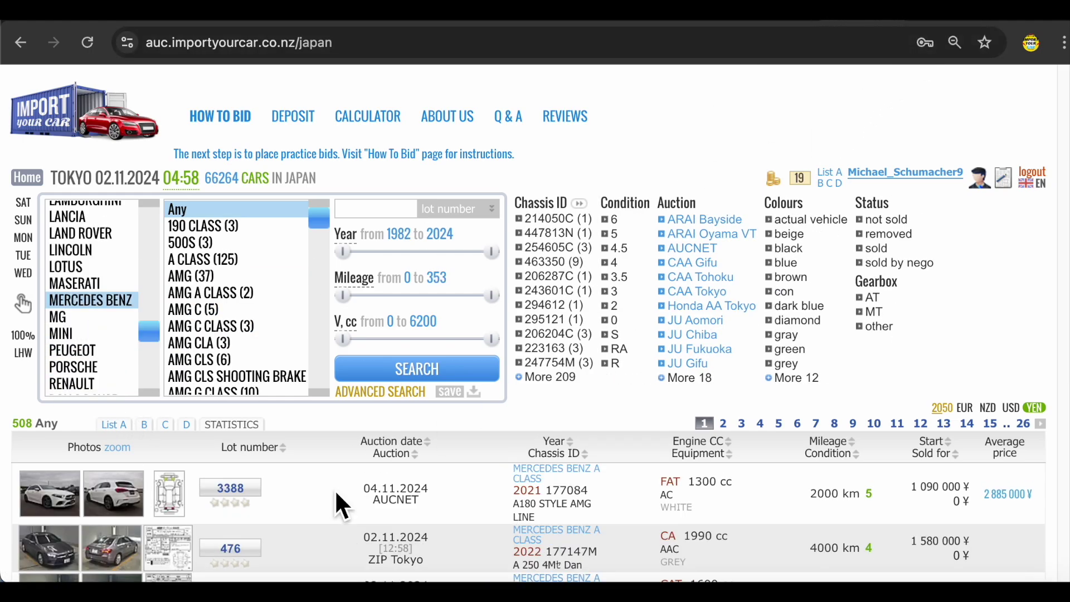
- Scroll the A Class results, then drag the Year slider's start from 1982 to 1998
{"action": "scroll", "coordinate": [375, 410], "scroll_direction": "down", "scroll_amount": 5}
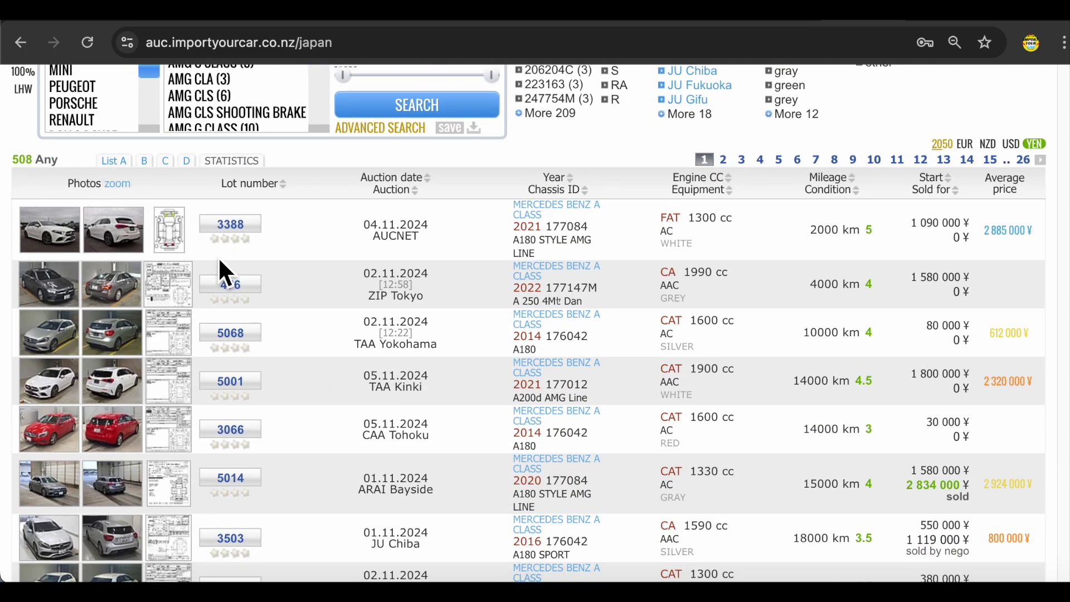
{"action": "scroll", "coordinate": [292, 348], "scroll_direction": "down", "scroll_amount": 8}
{"action": "scroll", "coordinate": [294, 353], "scroll_direction": "down", "scroll_amount": 8}
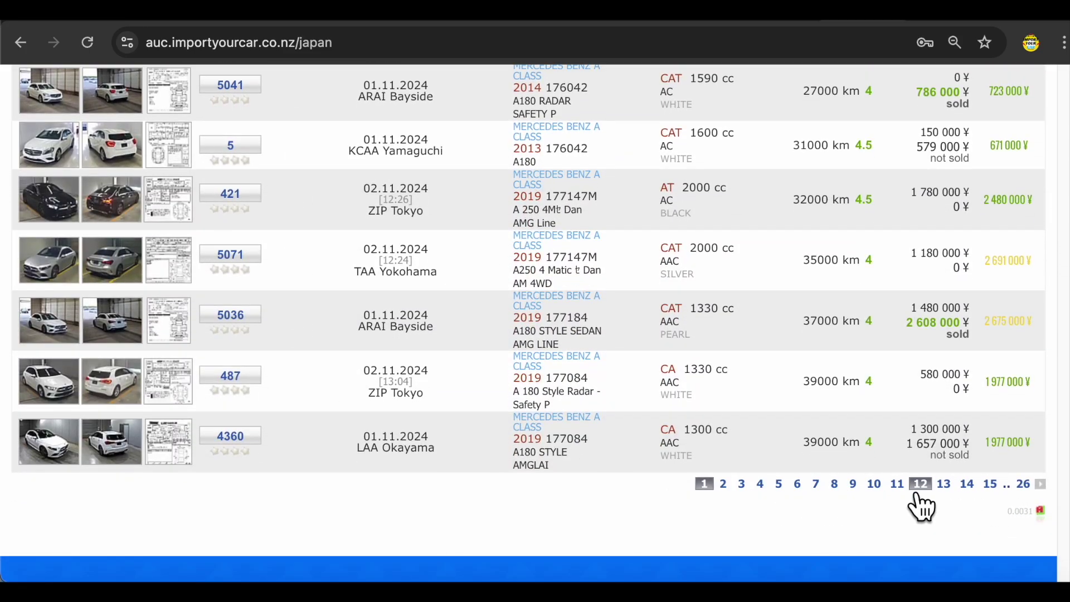
{"action": "scroll", "coordinate": [507, 504], "scroll_direction": "up", "scroll_amount": 15}
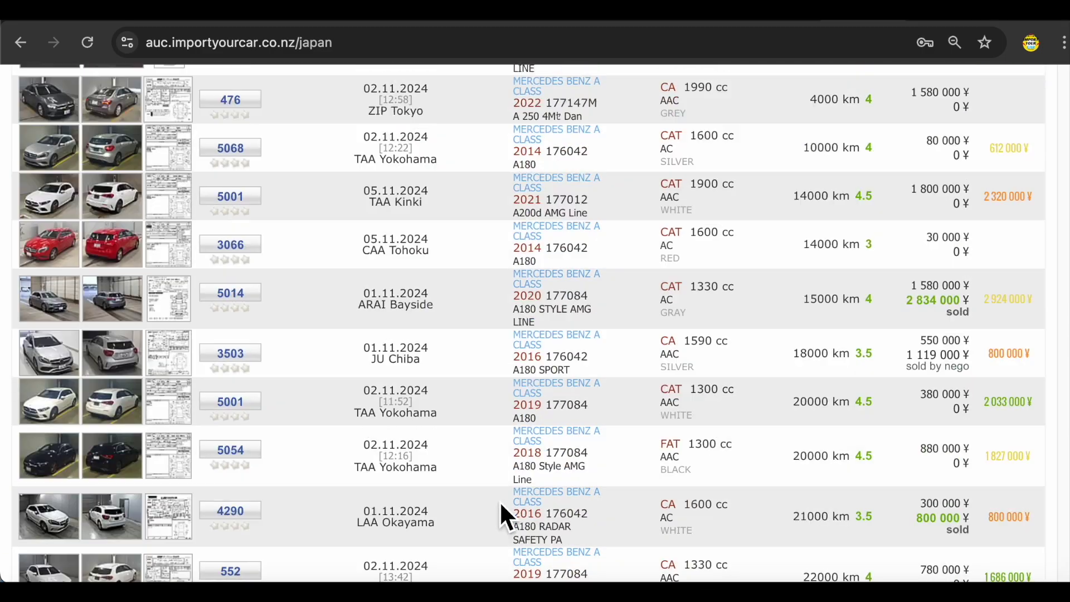
{"action": "scroll", "coordinate": [532, 442], "scroll_direction": "up", "scroll_amount": 2}
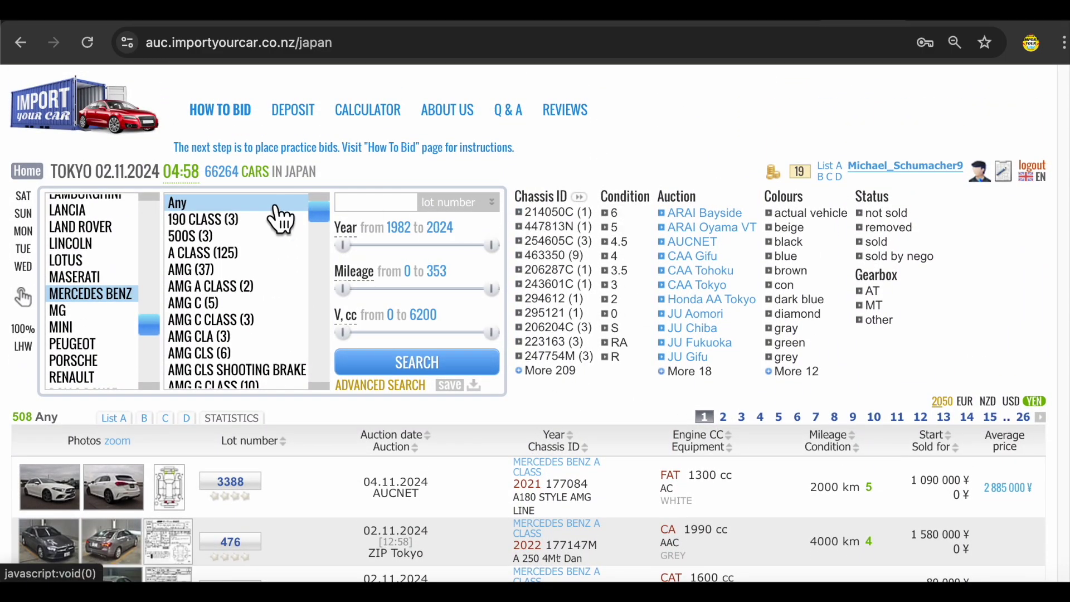
{"action": "left_click_drag", "start_coordinate": [345, 247], "coordinate": [483, 255]}
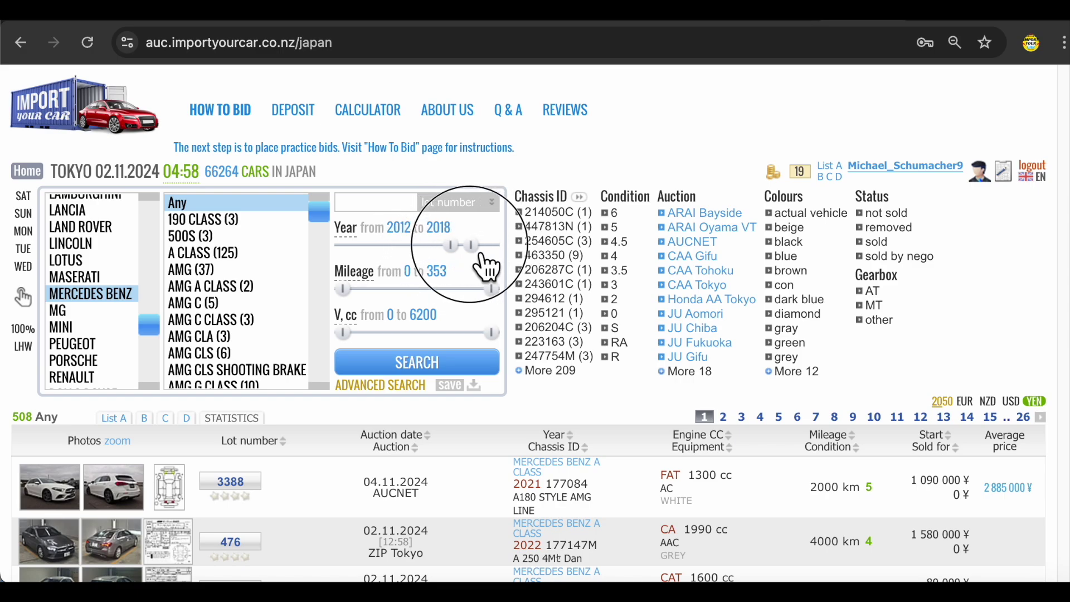
- Search 2012–2018 Mercedes, then add condition grades 4.5 and 4 and search again for 201 lots
{"action": "left_click", "coordinate": [413, 373]}
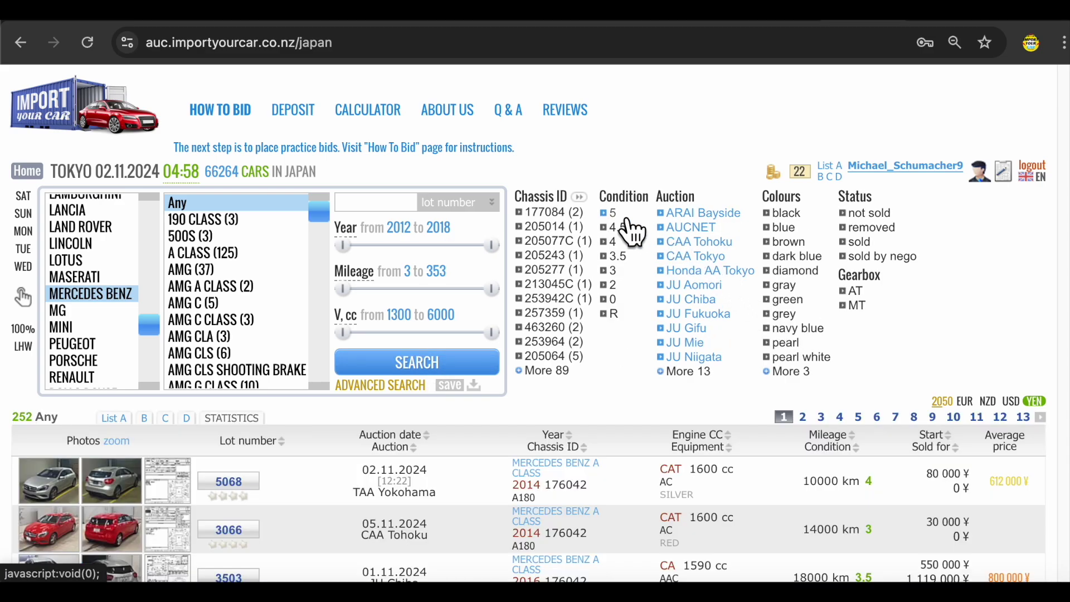
{"action": "left_click", "coordinate": [619, 227]}
{"action": "left_click", "coordinate": [609, 241]}
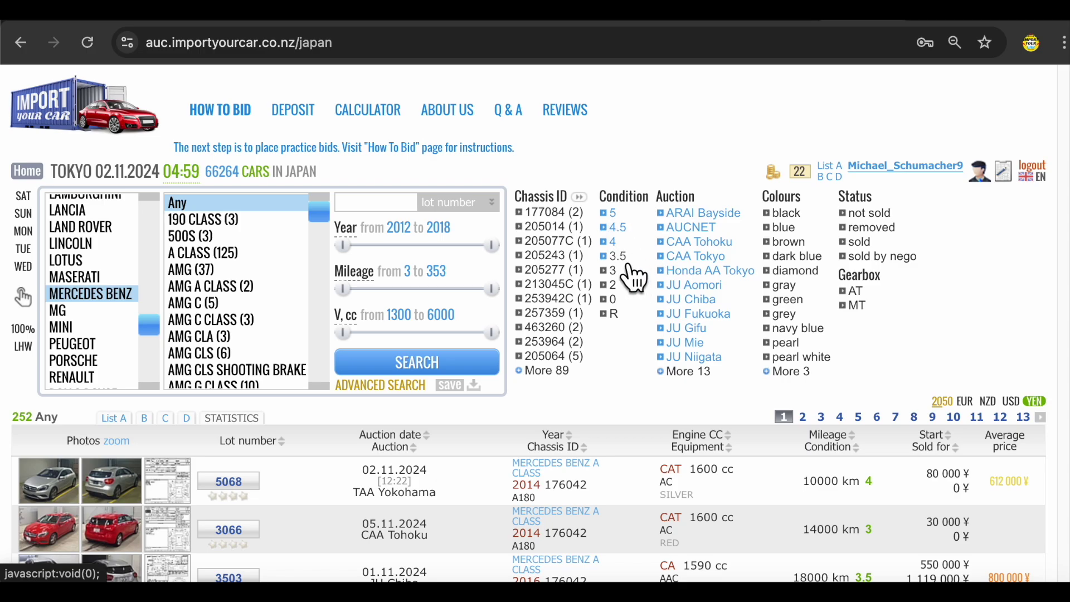
{"action": "left_click", "coordinate": [391, 369]}
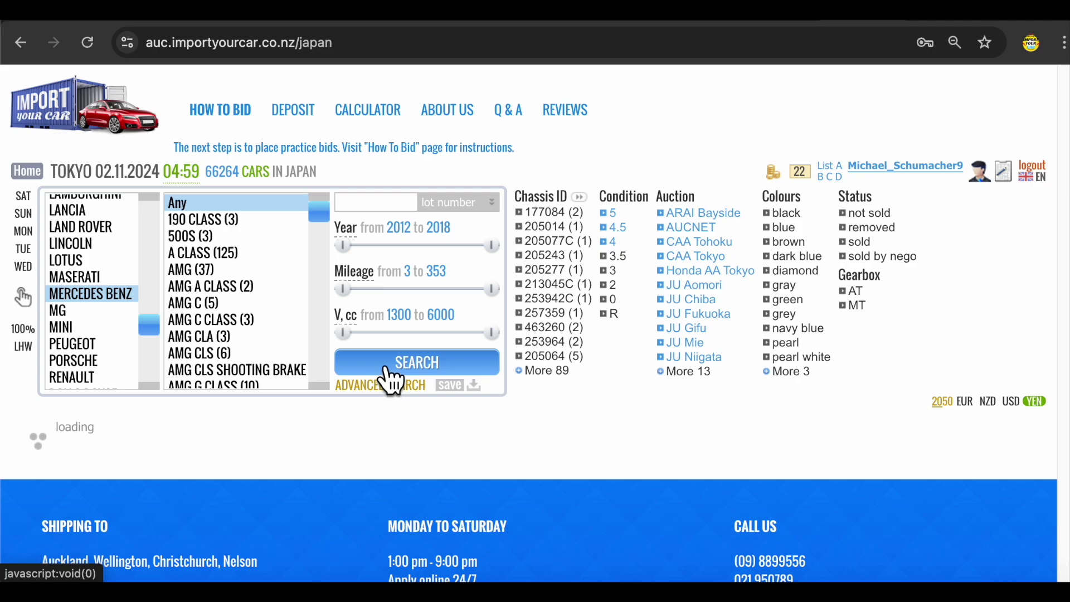
{"action": "scroll", "coordinate": [17, 278], "scroll_direction": "down", "scroll_amount": 3}
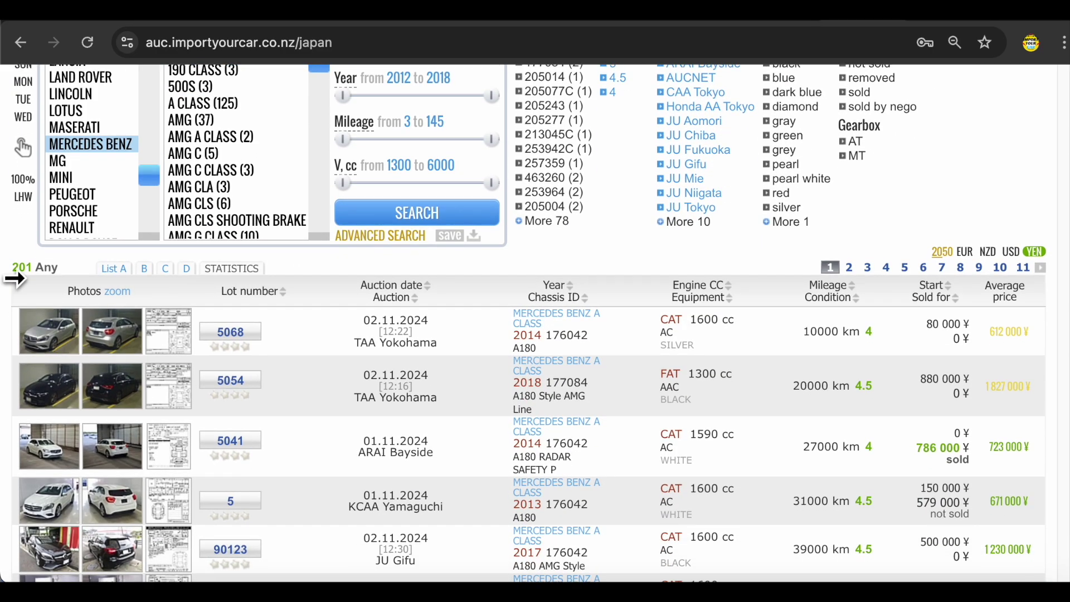
- Filter the results to Mercedes Benz S Class and scroll to lot 352, the grey 2023 S Class
{"action": "scroll", "coordinate": [420, 456], "scroll_direction": "up", "scroll_amount": 2}
{"action": "scroll", "coordinate": [299, 265], "scroll_direction": "down", "scroll_amount": 10}
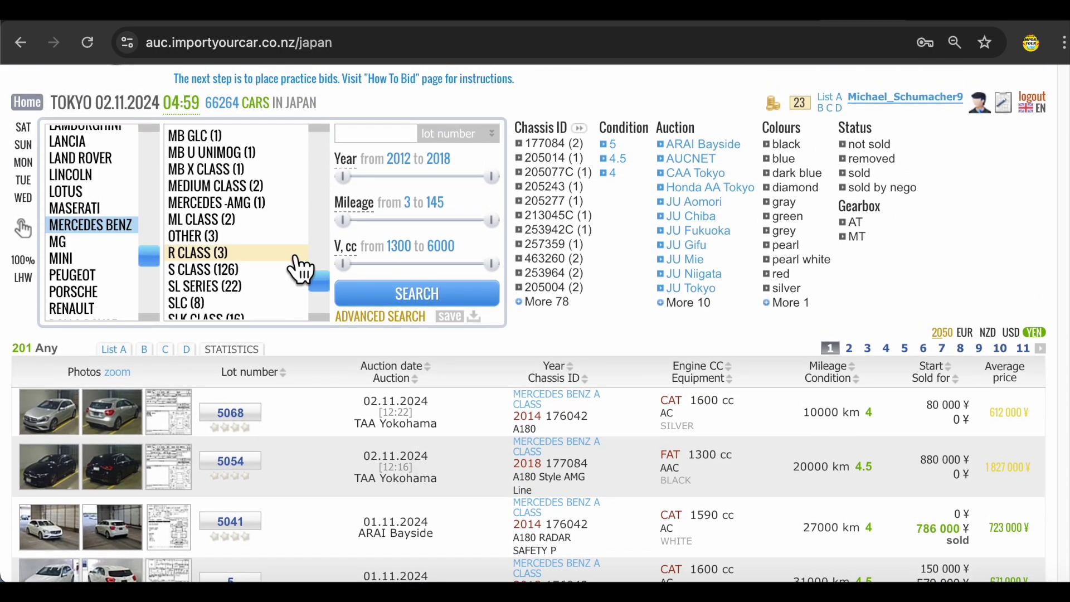
{"action": "scroll", "coordinate": [320, 278], "scroll_direction": "down", "scroll_amount": 1}
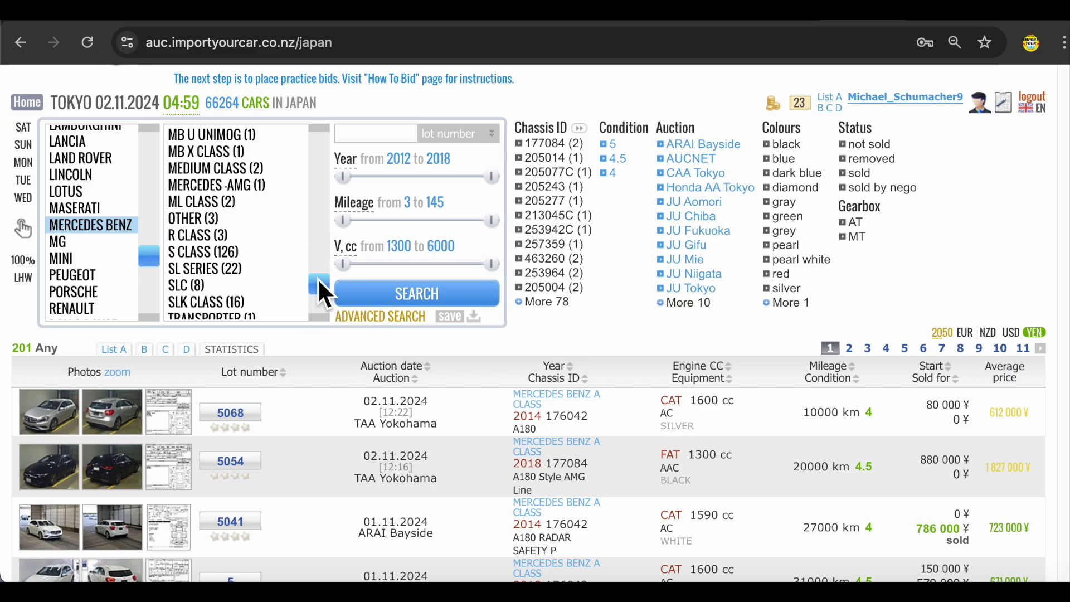
{"action": "left_click", "coordinate": [253, 258]}
{"action": "left_click", "coordinate": [420, 294]}
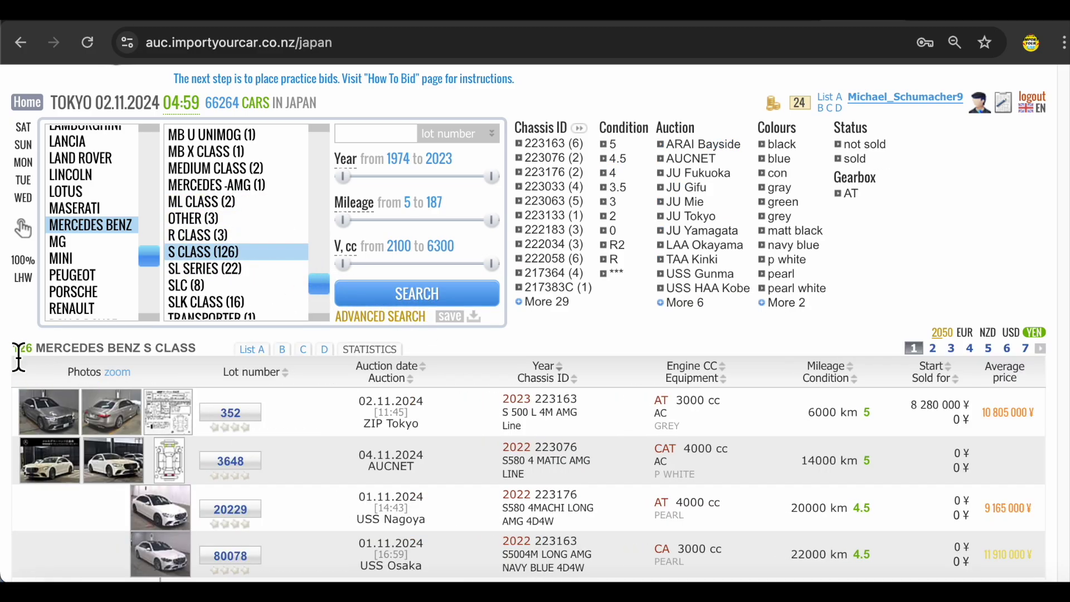
{"action": "scroll", "coordinate": [346, 393], "scroll_direction": "down", "scroll_amount": 3}
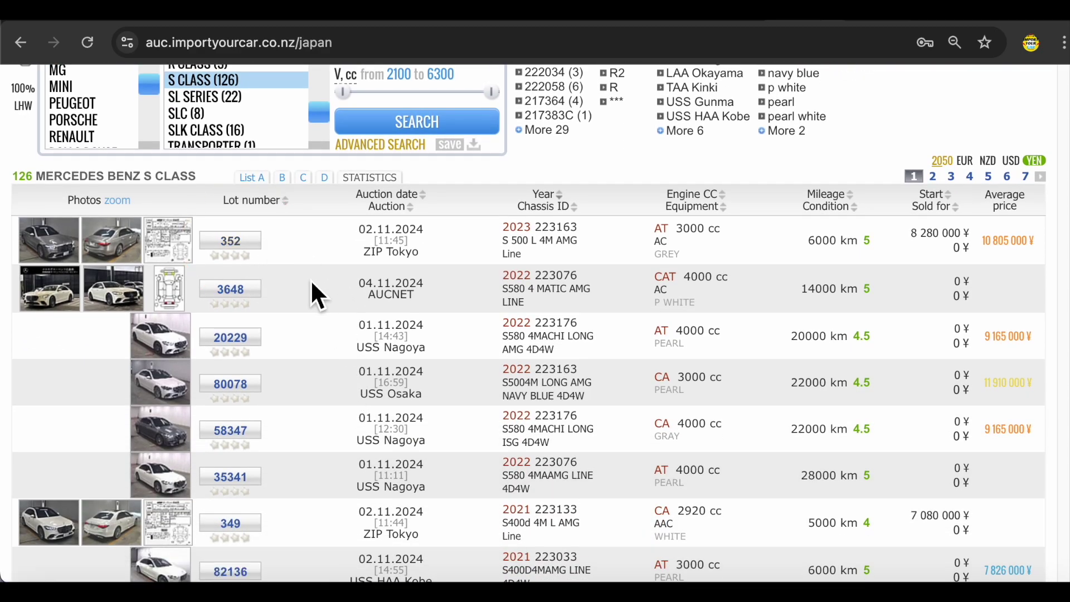
{"action": "scroll", "coordinate": [372, 397], "scroll_direction": "down", "scroll_amount": 2}
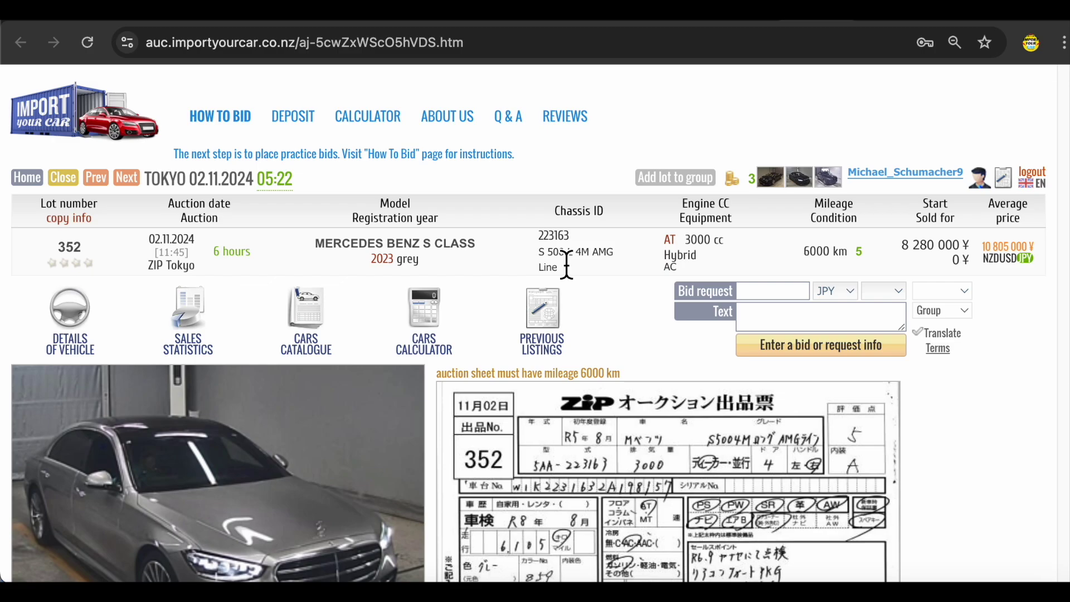
{"action": "scroll", "coordinate": [567, 266], "scroll_direction": "down", "scroll_amount": 2}
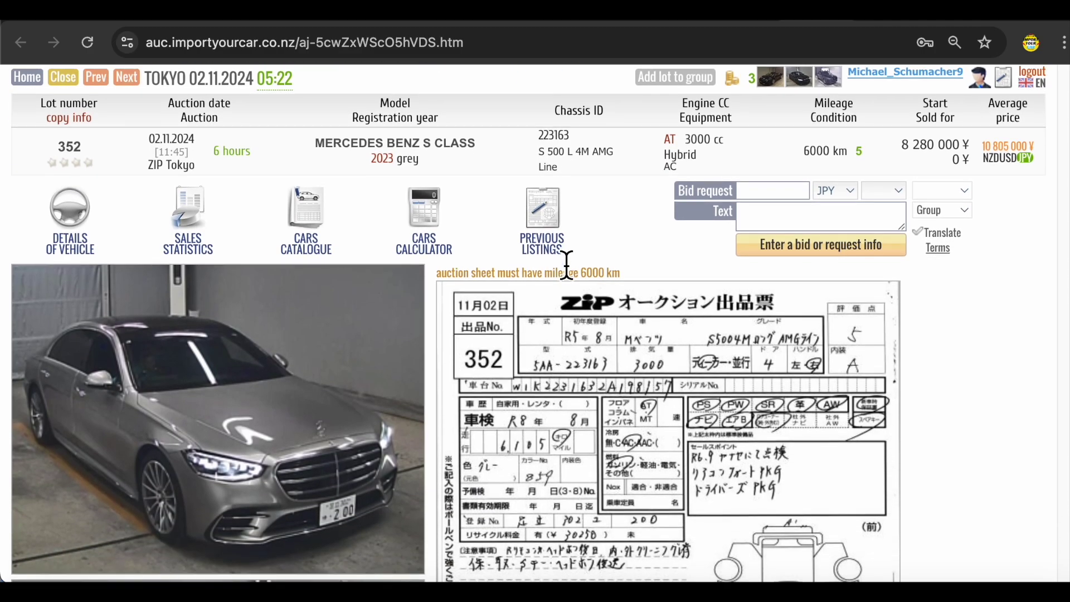
{"action": "scroll", "coordinate": [567, 266], "scroll_direction": "down", "scroll_amount": 1}
{"action": "scroll", "coordinate": [568, 265], "scroll_direction": "up", "scroll_amount": 1}
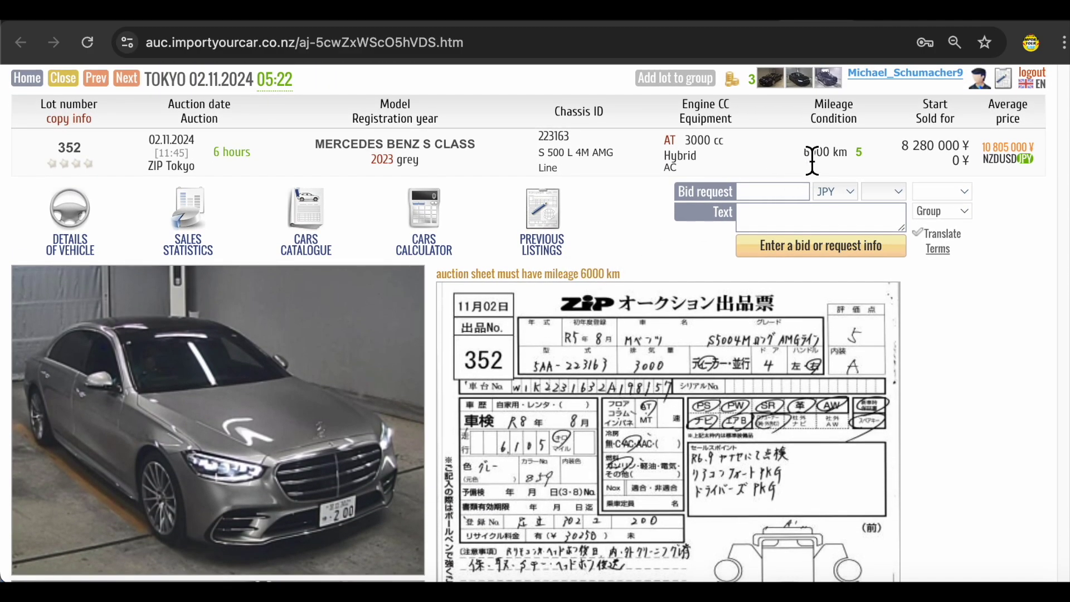
{"action": "scroll", "coordinate": [871, 310], "scroll_direction": "down", "scroll_amount": 1}
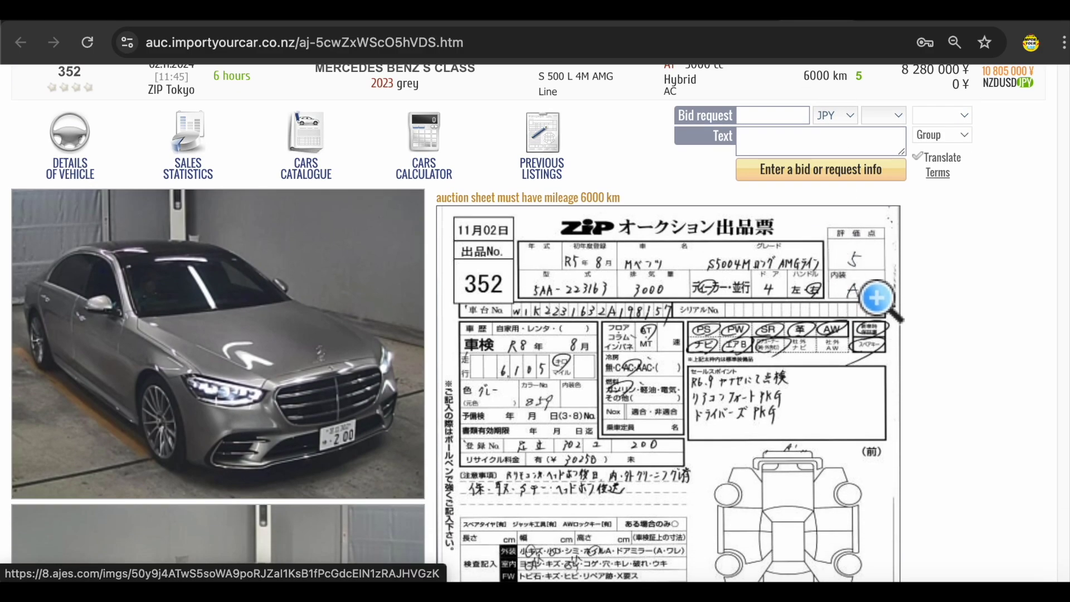
{"action": "left_click", "coordinate": [882, 294]}
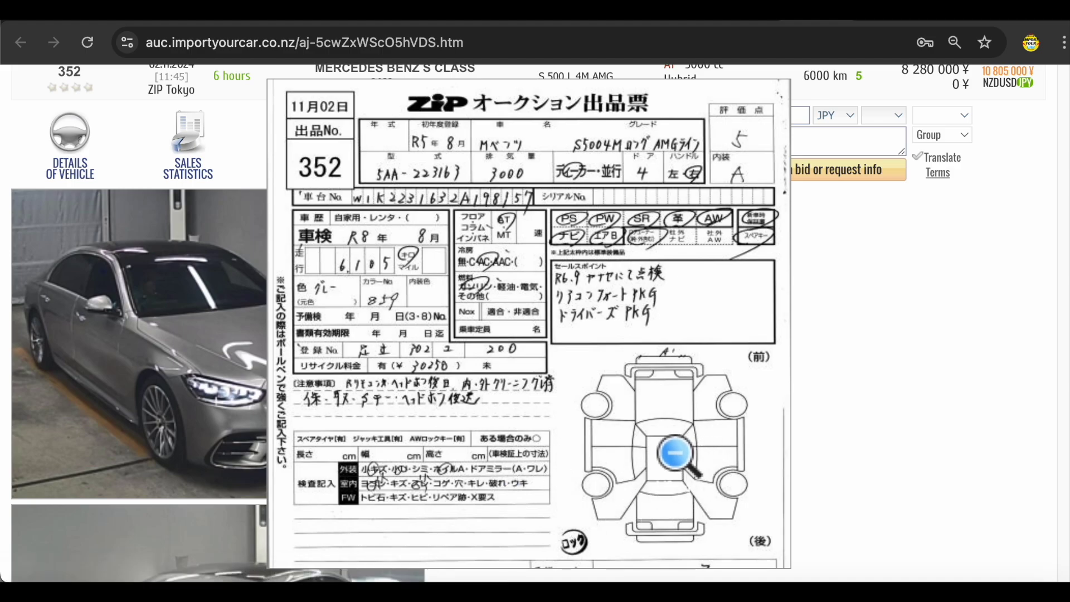
{"action": "left_click", "coordinate": [495, 310]}
{"action": "scroll", "coordinate": [488, 385], "scroll_direction": "down", "scroll_amount": 4}
{"action": "scroll", "coordinate": [488, 385], "scroll_direction": "down", "scroll_amount": 3}
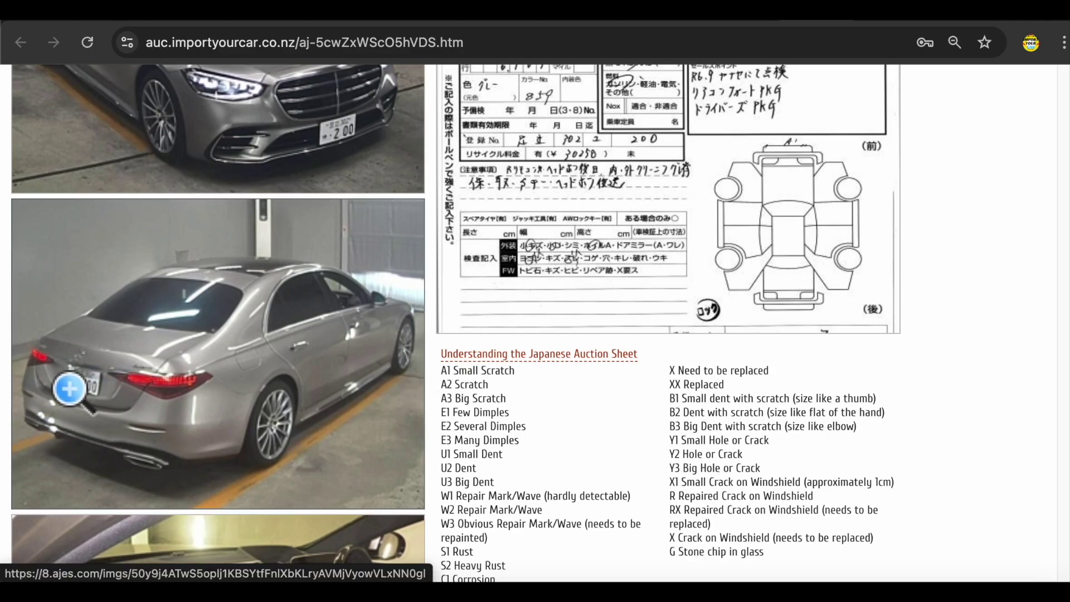
{"action": "scroll", "coordinate": [85, 404], "scroll_direction": "down", "scroll_amount": 7}
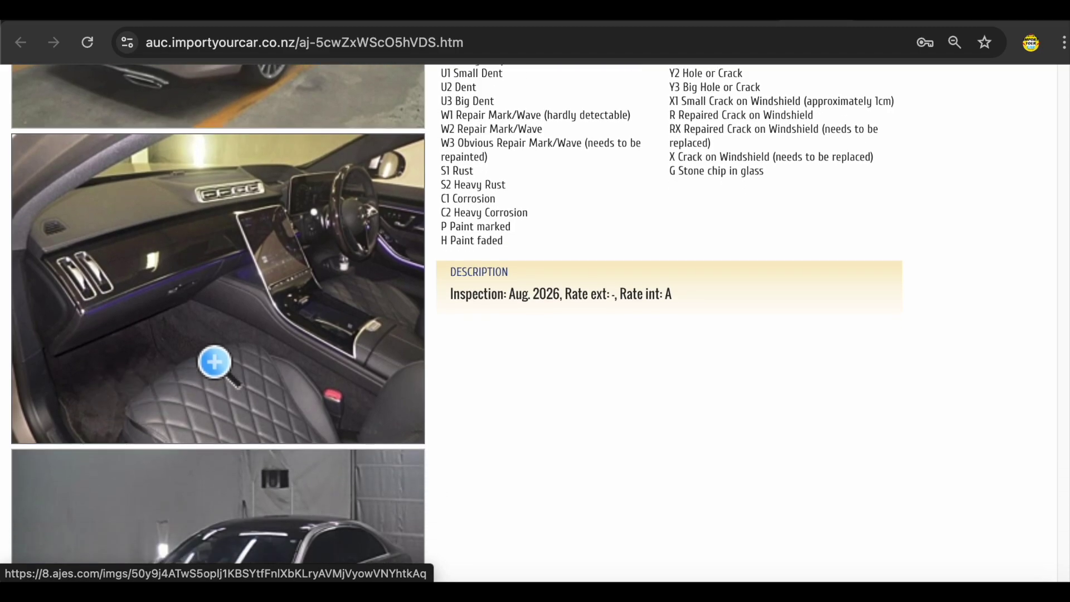
{"action": "left_click", "coordinate": [189, 340]}
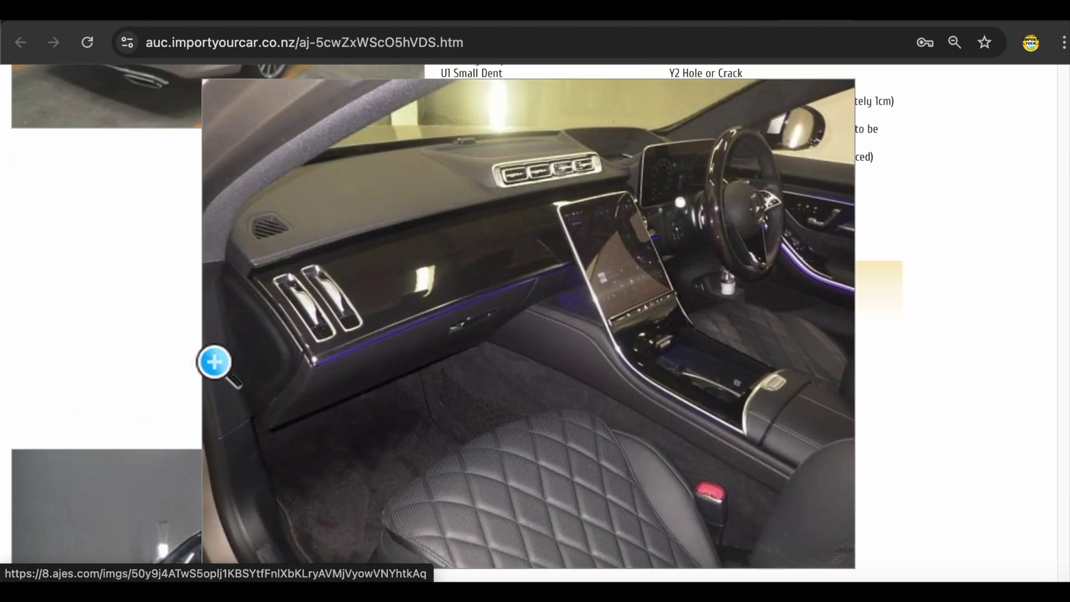
{"action": "left_click", "coordinate": [399, 358]}
{"action": "scroll", "coordinate": [273, 376], "scroll_direction": "down", "scroll_amount": 7}
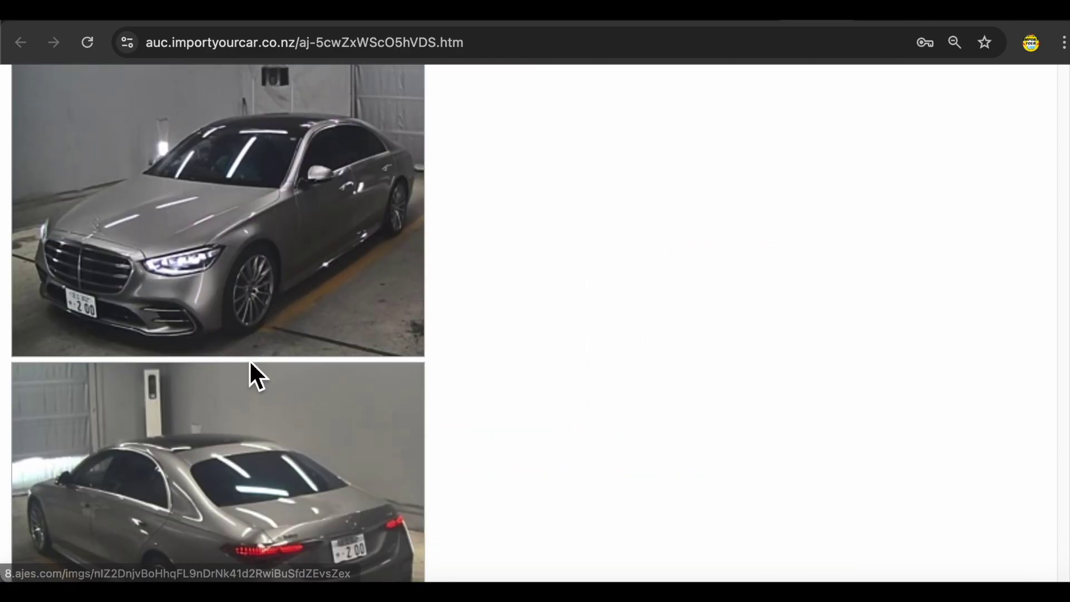
{"action": "scroll", "coordinate": [251, 374], "scroll_direction": "down", "scroll_amount": 5}
{"action": "scroll", "coordinate": [251, 375], "scroll_direction": "up", "scroll_amount": 20}
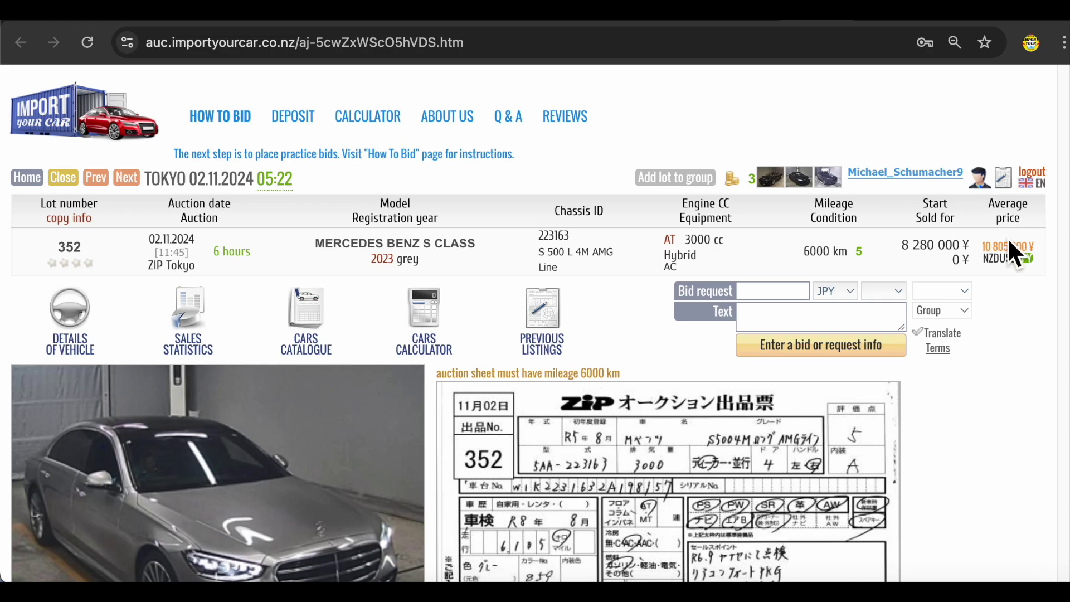
{"action": "mouse_move", "coordinate": [990, 254]}
{"action": "left_click_drag", "start_coordinate": [907, 258], "coordinate": [928, 258]}
- Bid 8500000 JPY on lot 352 with the reverse or 360° camera question and accept the terms
{"action": "left_click", "coordinate": [938, 223]}
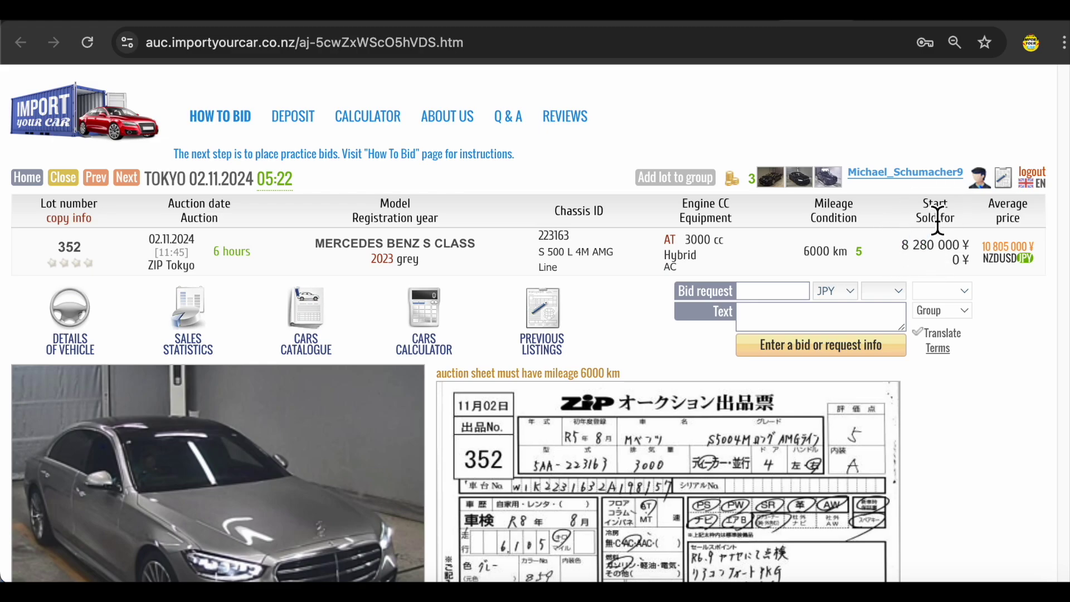
{"action": "left_click", "coordinate": [774, 295]}
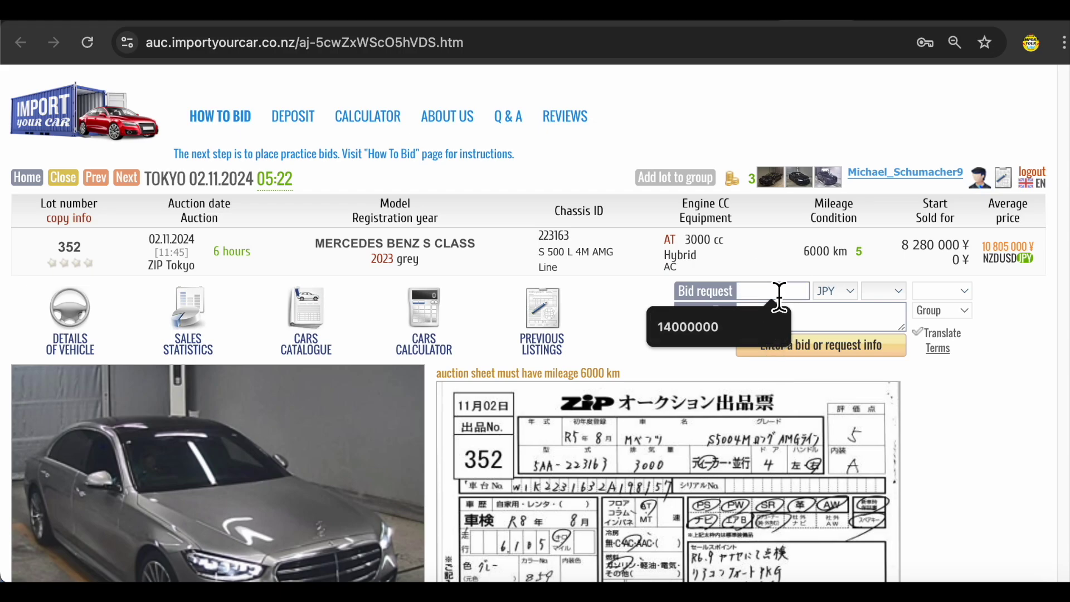
{"action": "type", "text": "8500000"}
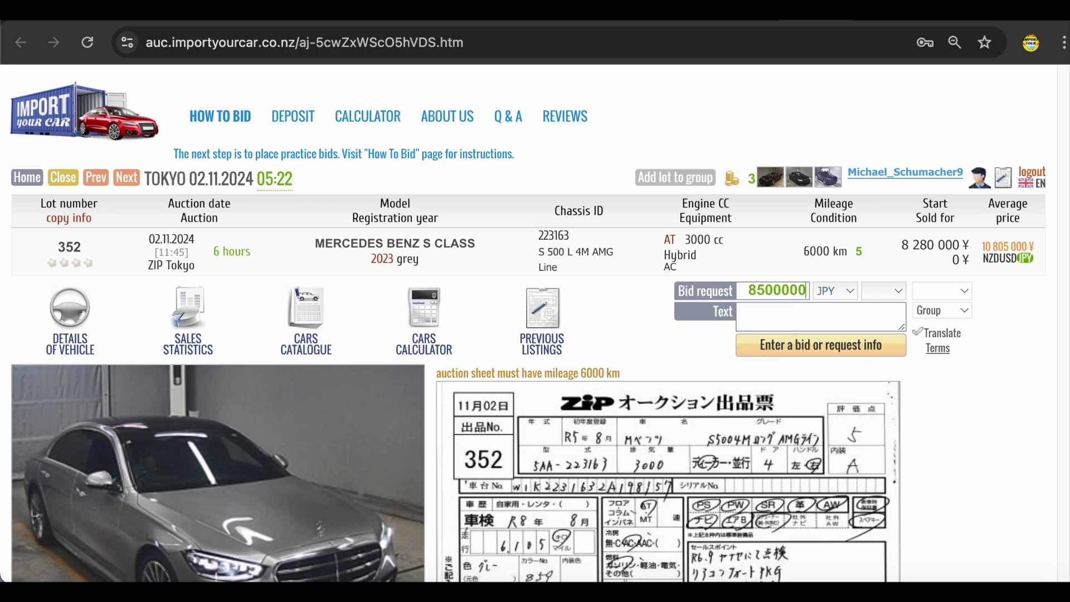
{"action": "left_click", "coordinate": [806, 325]}
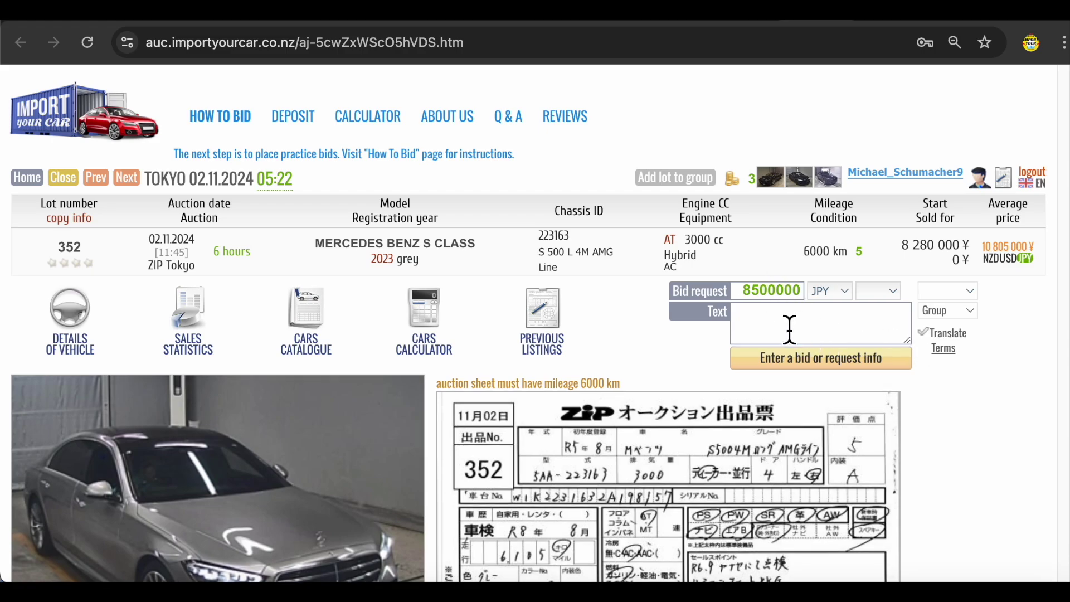
{"action": "type", "text": "Is there a reverse or 360° camera?"}
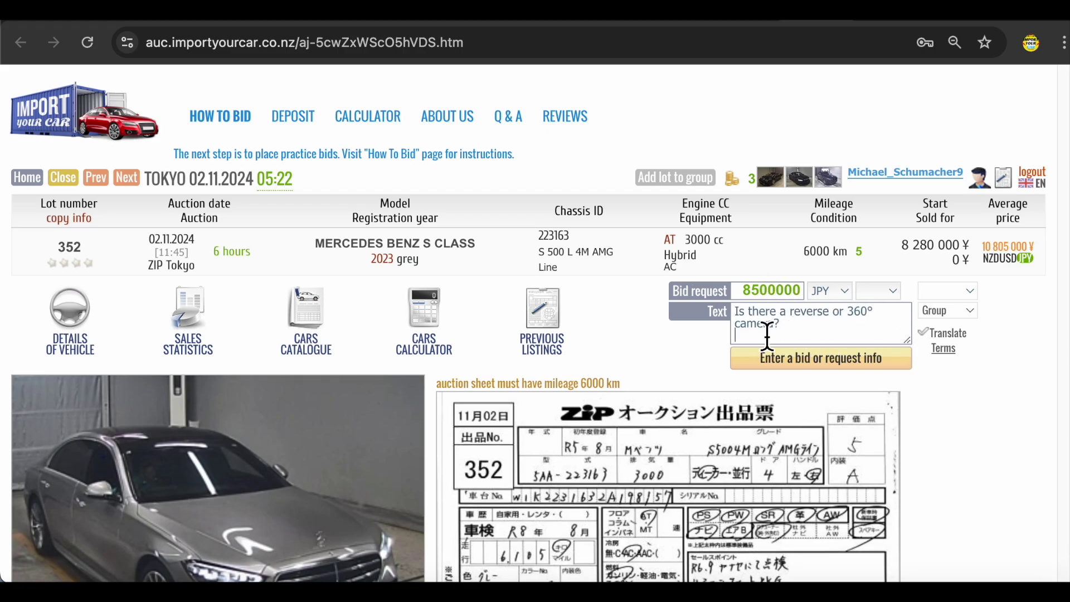
{"action": "scroll", "coordinate": [809, 326], "scroll_direction": "down", "scroll_amount": 2}
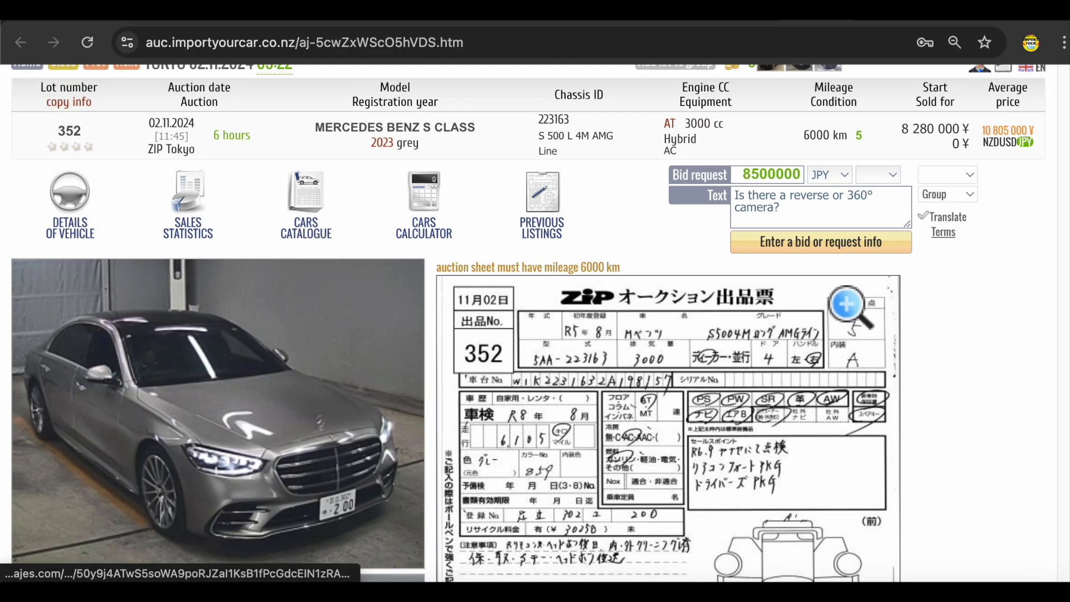
{"action": "left_click", "coordinate": [830, 246]}
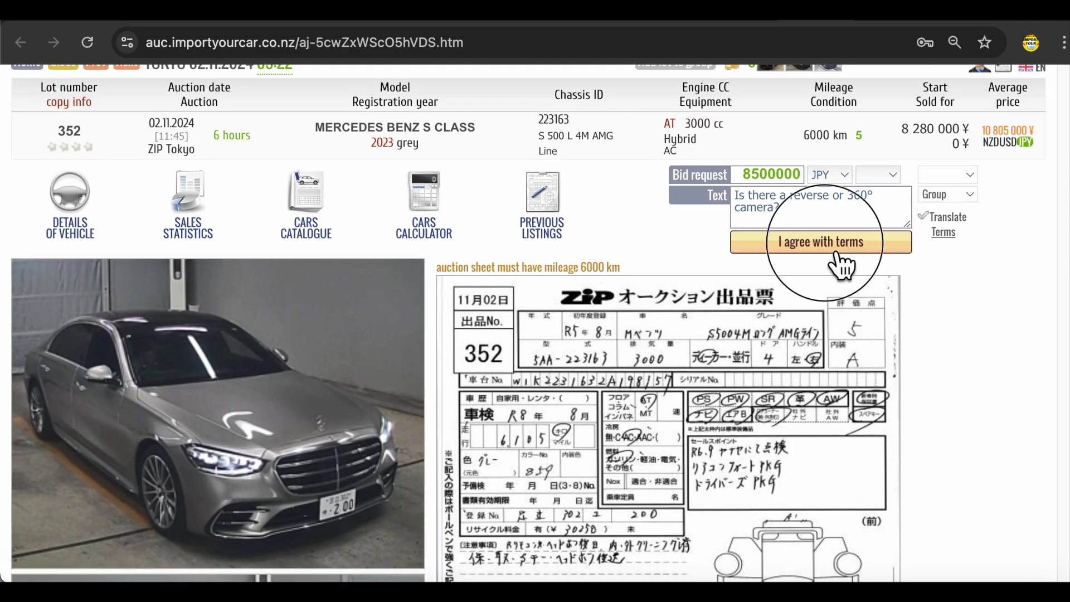
{"action": "left_click", "coordinate": [830, 246]}
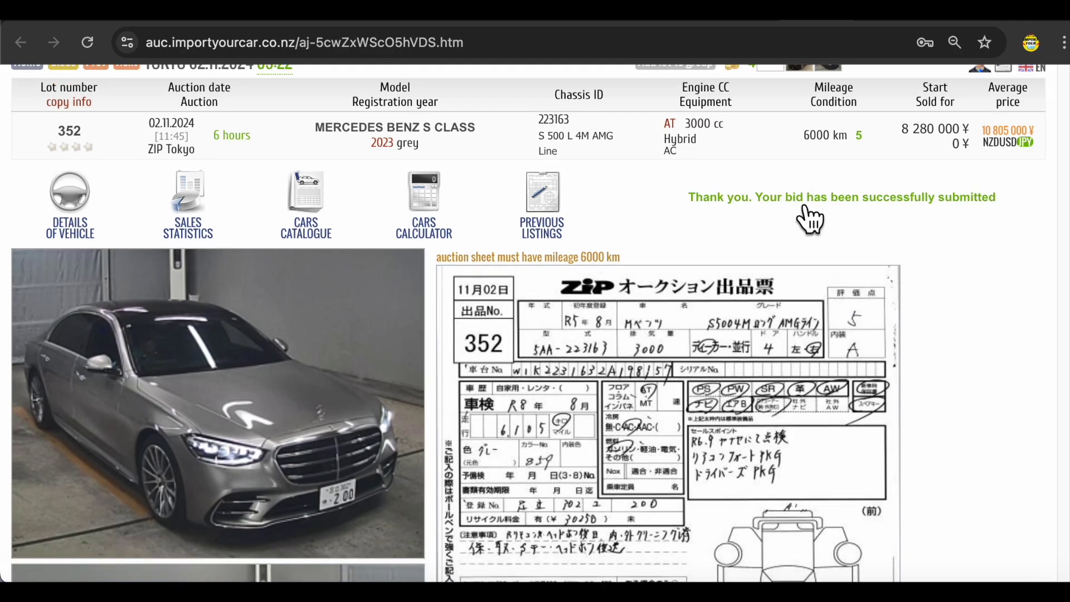
- Move on to lot 3648, the white 2022 Mercedes Benz S580 4MATIC
{"action": "scroll", "coordinate": [739, 273], "scroll_direction": "down", "scroll_amount": 3}
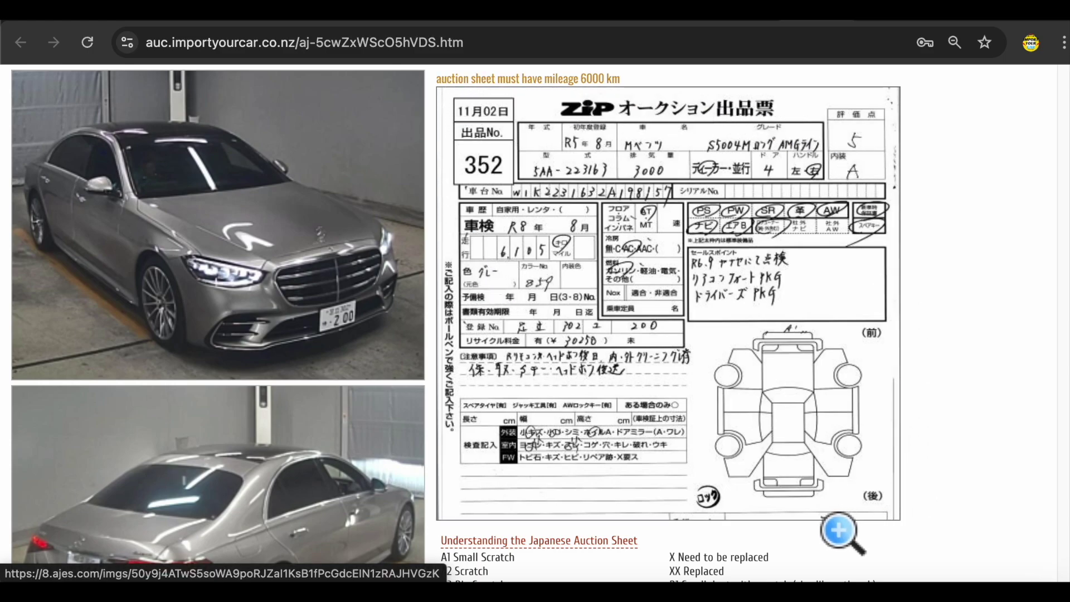
{"action": "scroll", "coordinate": [307, 425], "scroll_direction": "down", "scroll_amount": 4}
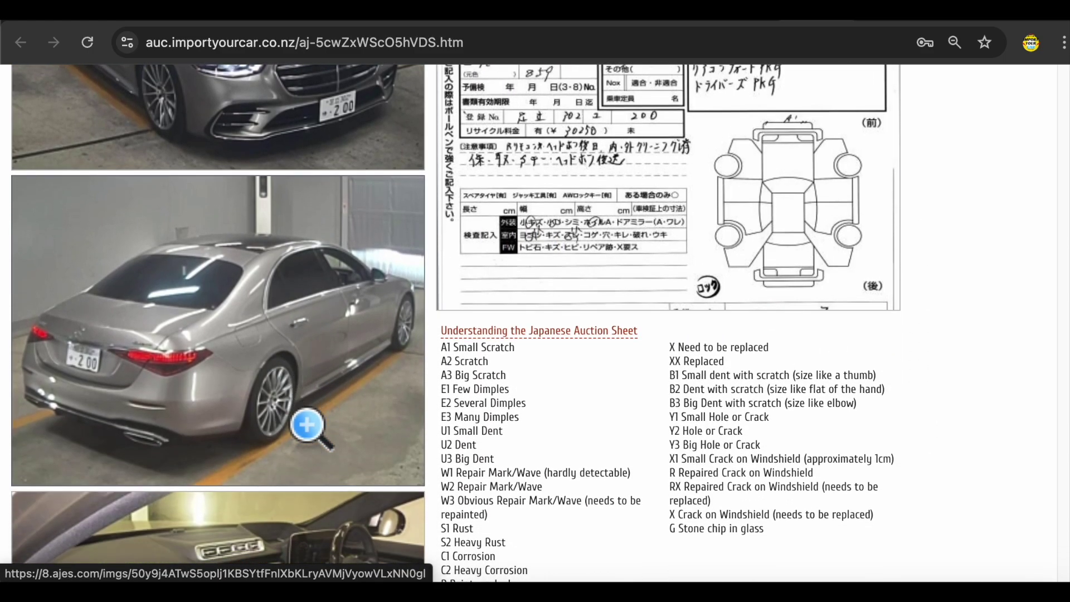
{"action": "scroll", "coordinate": [306, 426], "scroll_direction": "down", "scroll_amount": 4}
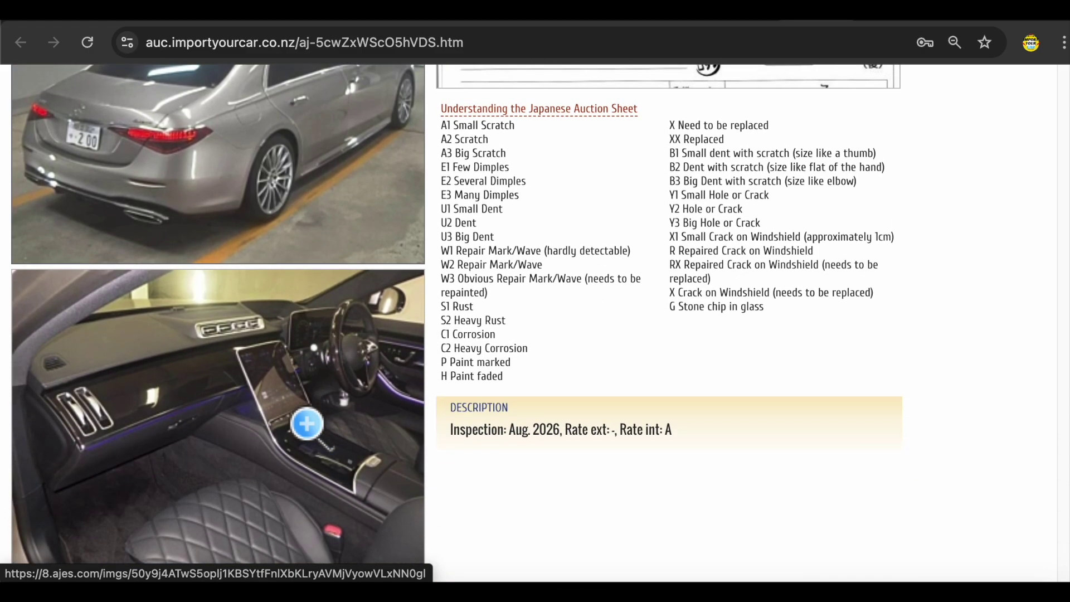
{"action": "scroll", "coordinate": [322, 418], "scroll_direction": "down", "scroll_amount": 2}
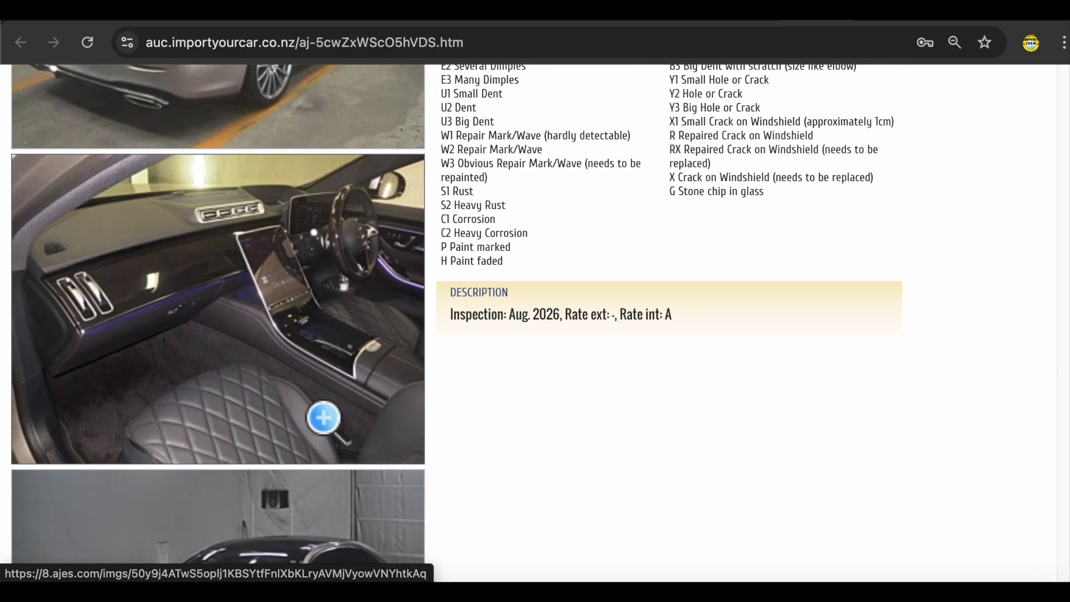
{"action": "key", "text": "alt+Left"}
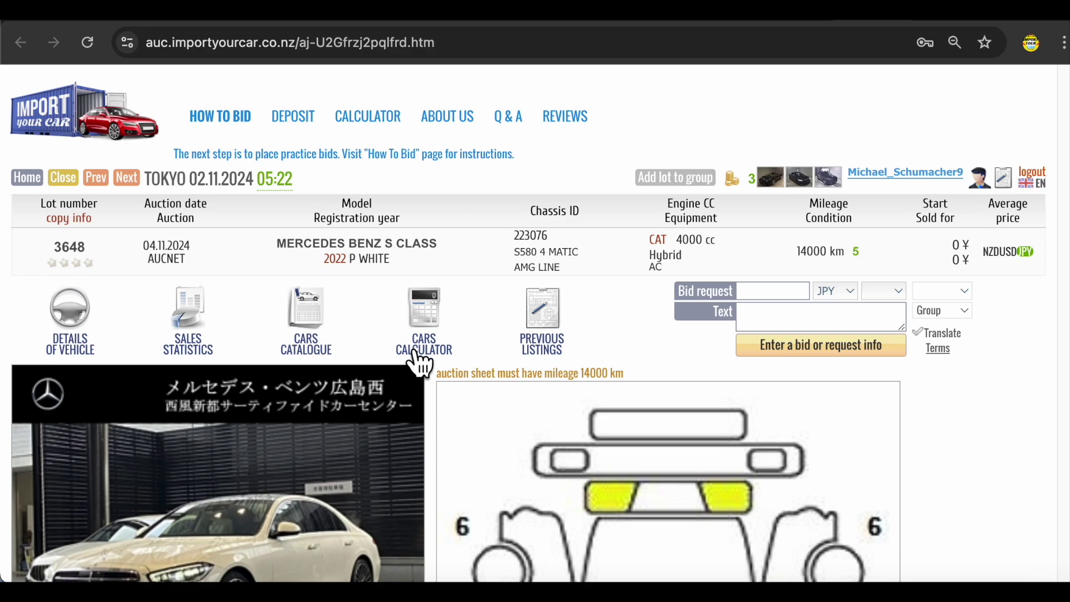
- Scroll through lot 3648's page and select its AUCNET auction name
{"action": "scroll", "coordinate": [417, 359], "scroll_direction": "down", "scroll_amount": 3}
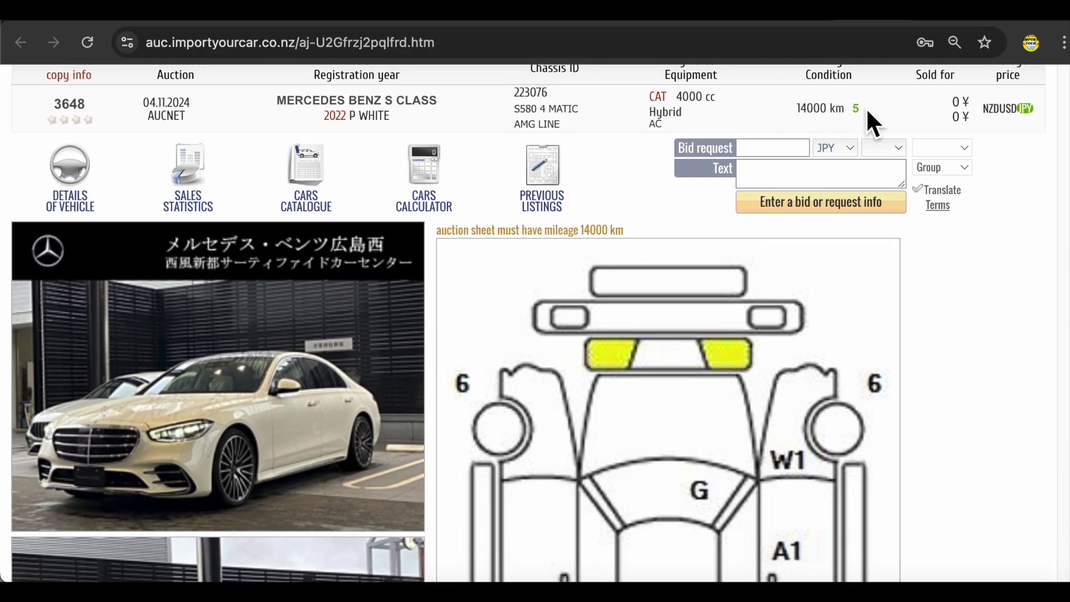
{"action": "scroll", "coordinate": [959, 131], "scroll_direction": "up", "scroll_amount": 1}
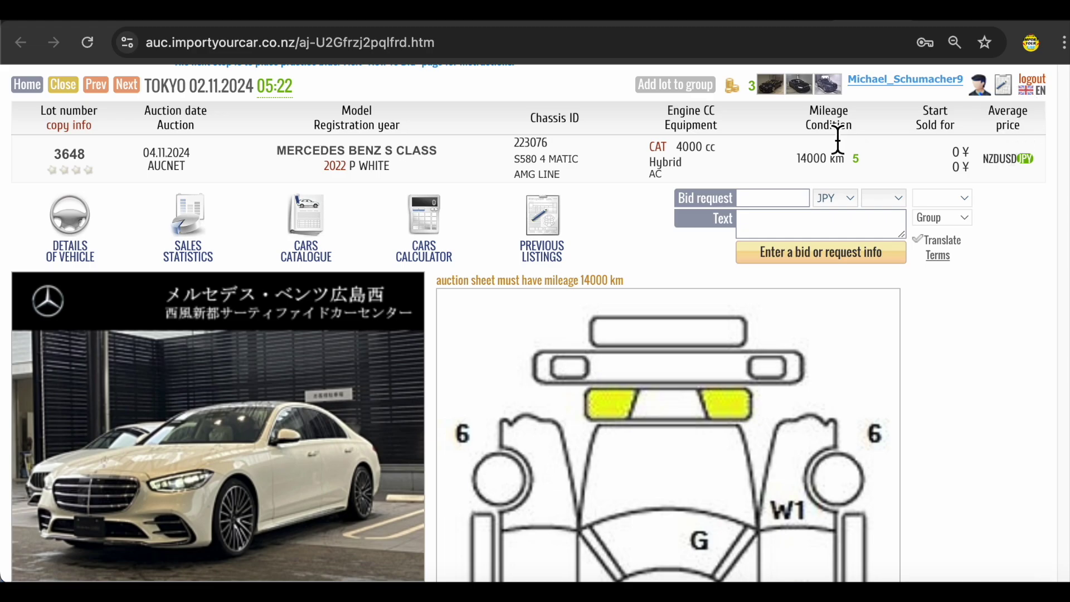
{"action": "scroll", "coordinate": [358, 329], "scroll_direction": "down", "scroll_amount": 1}
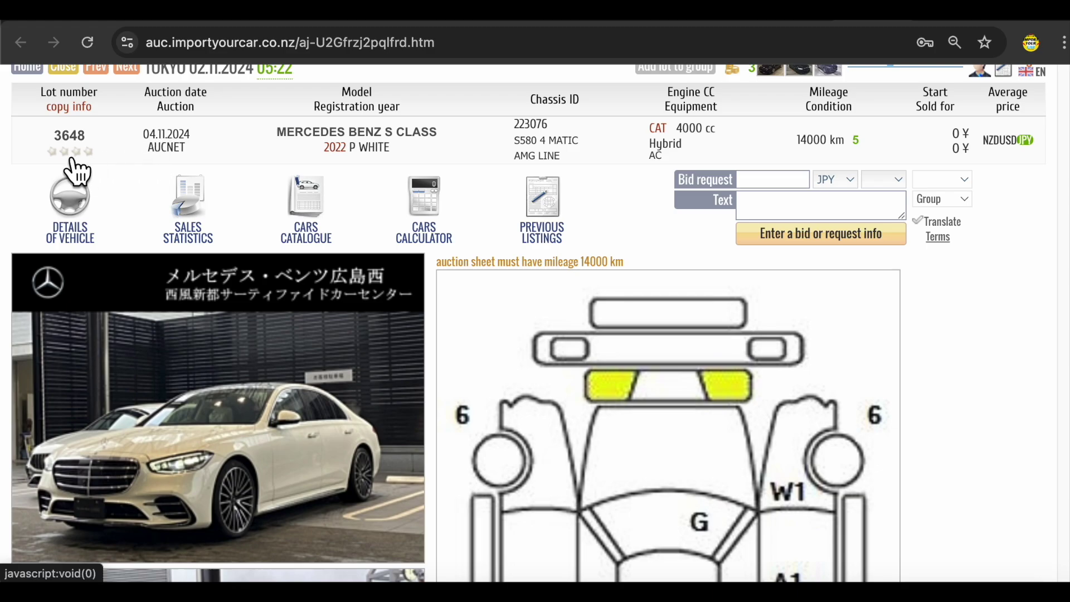
{"action": "double_click", "coordinate": [169, 149]}
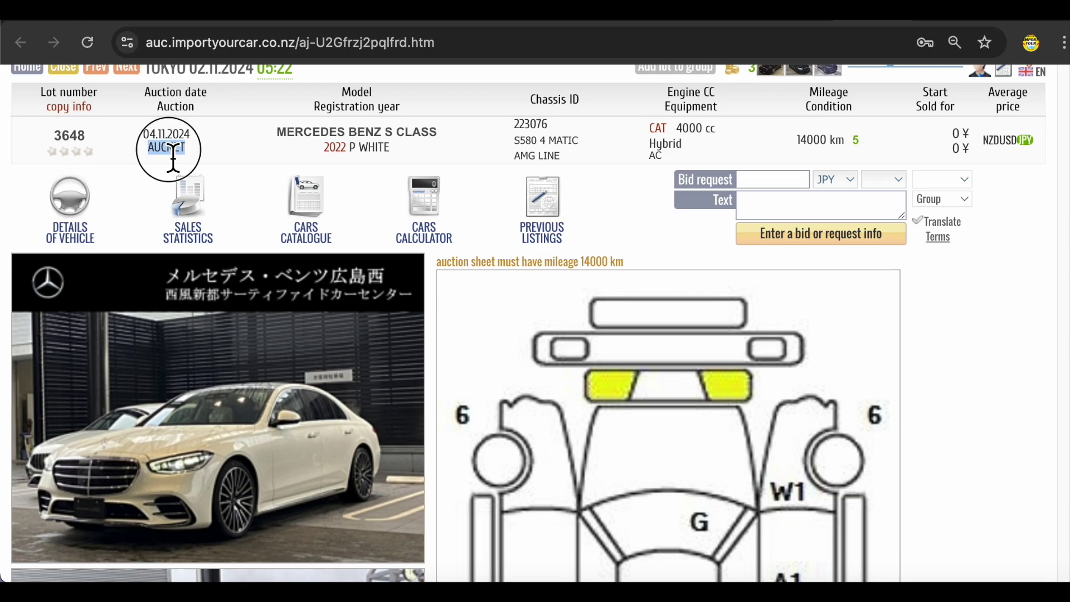
{"action": "scroll", "coordinate": [210, 167], "scroll_direction": "down", "scroll_amount": 6}
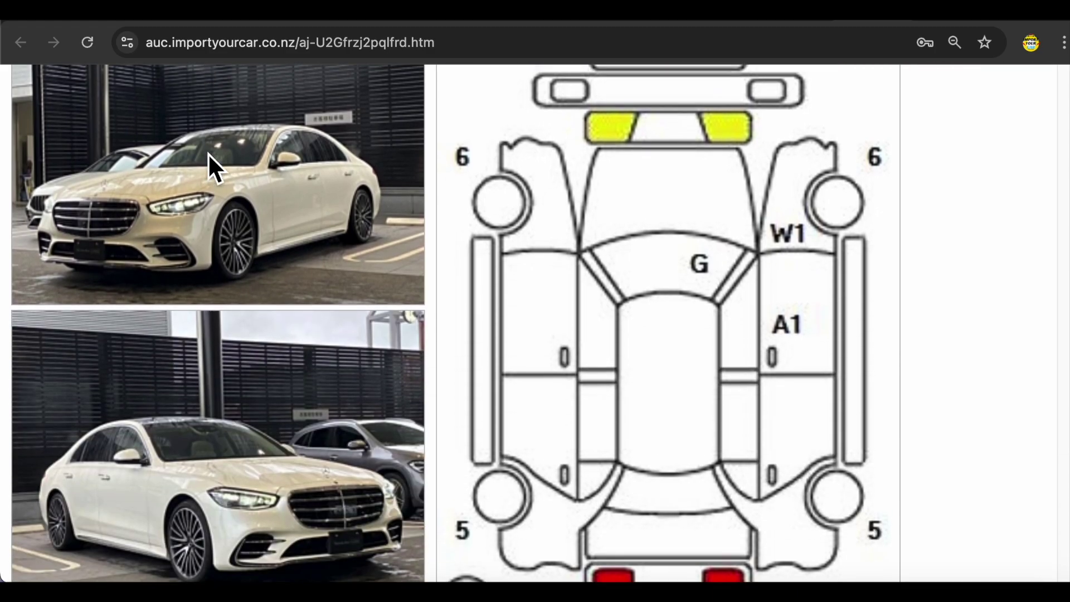
{"action": "scroll", "coordinate": [251, 223], "scroll_direction": "down", "scroll_amount": 12}
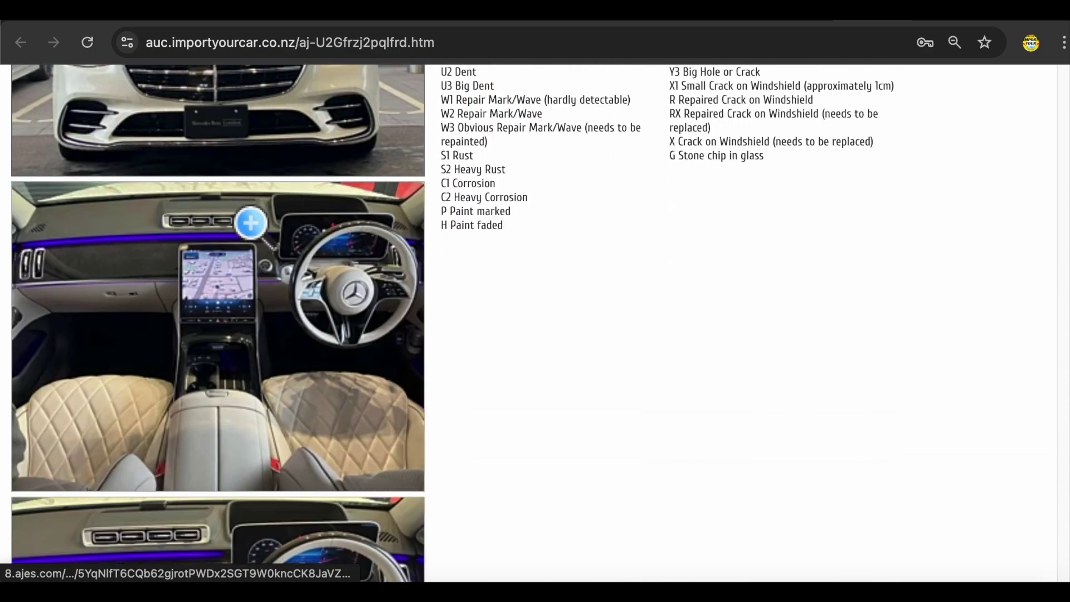
{"action": "scroll", "coordinate": [251, 223], "scroll_direction": "down", "scroll_amount": 1}
- Enlarge and close lot 3648's interior photo, then scroll back up the page
{"action": "left_click", "coordinate": [225, 200]}
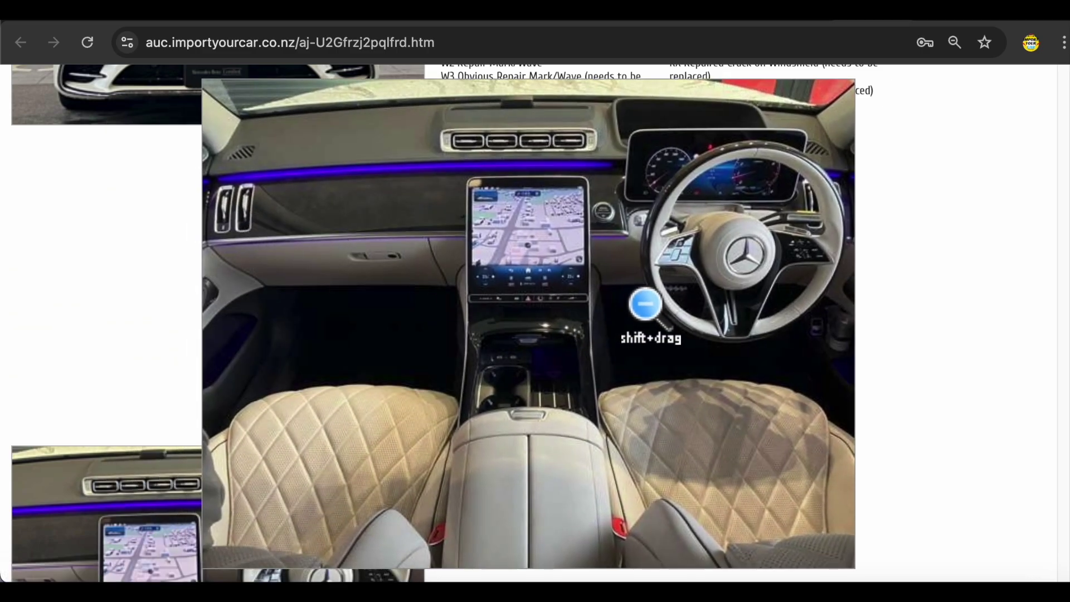
{"action": "left_click", "coordinate": [497, 254]}
{"action": "scroll", "coordinate": [242, 313], "scroll_direction": "down", "scroll_amount": 10}
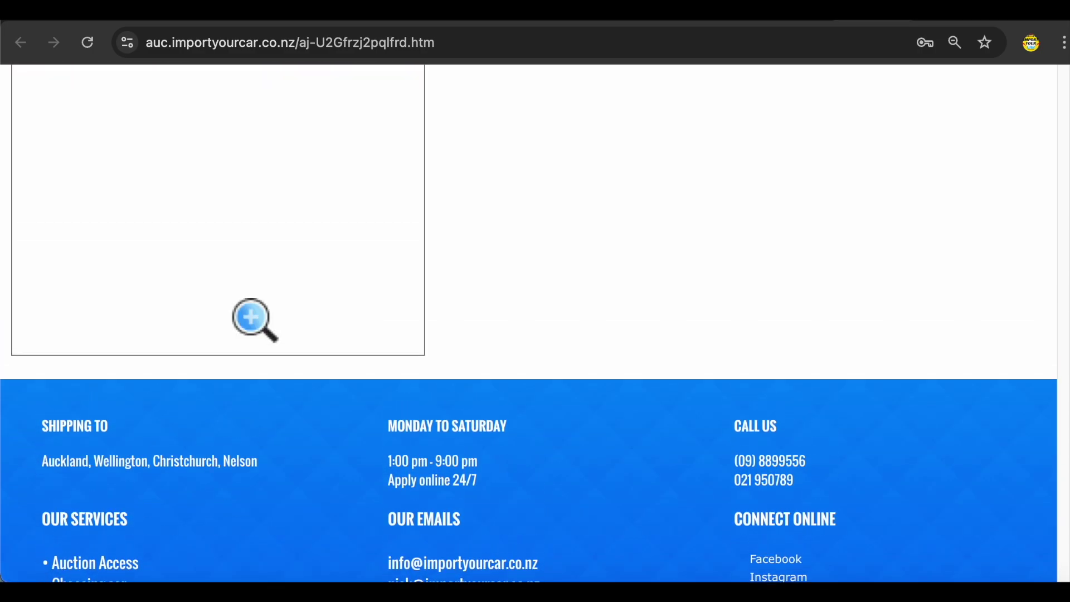
{"action": "scroll", "coordinate": [255, 320], "scroll_direction": "up", "scroll_amount": 8}
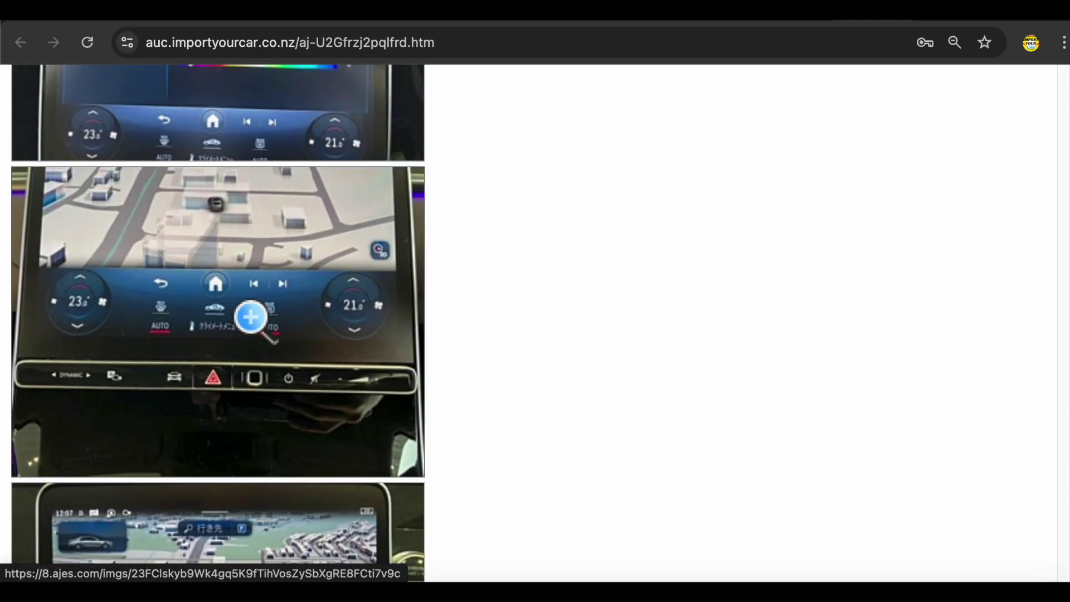
{"action": "scroll", "coordinate": [251, 318], "scroll_direction": "up", "scroll_amount": 10}
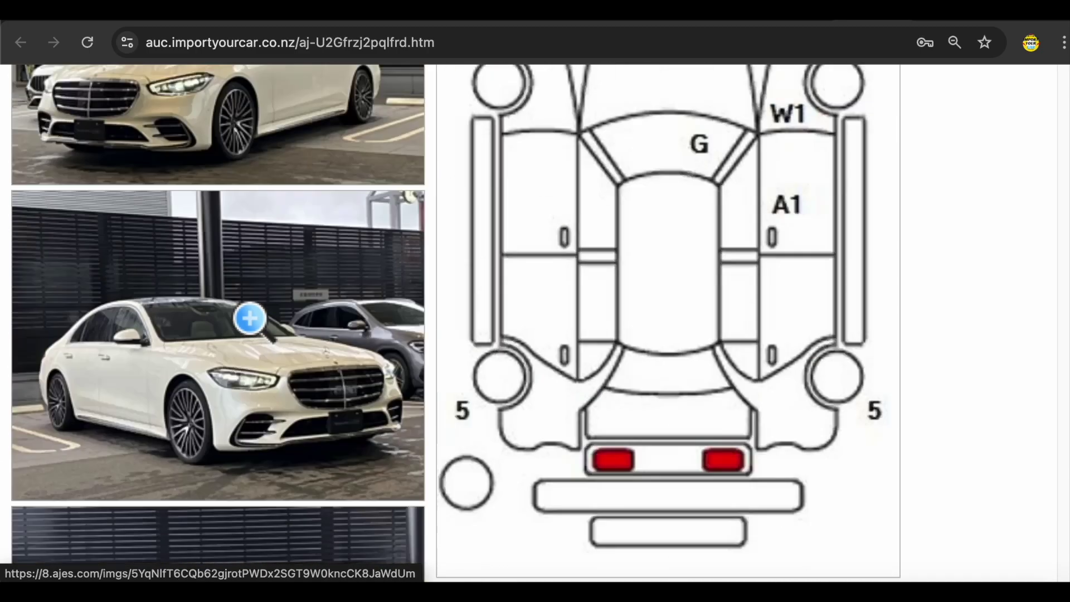
{"action": "scroll", "coordinate": [250, 319], "scroll_direction": "up", "scroll_amount": 5}
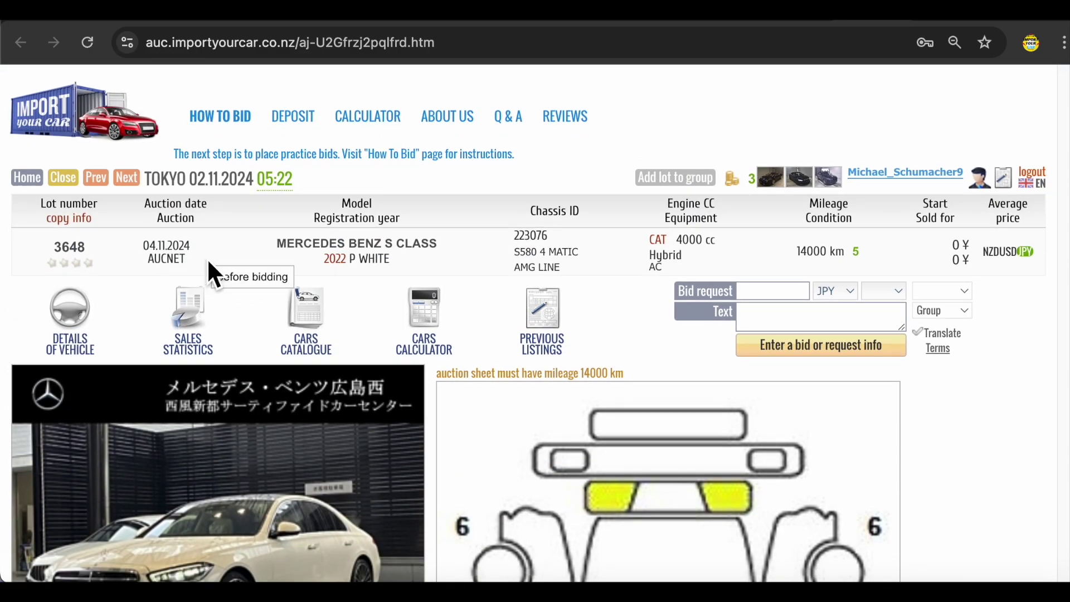
{"action": "scroll", "coordinate": [193, 255], "scroll_direction": "down", "scroll_amount": 2}
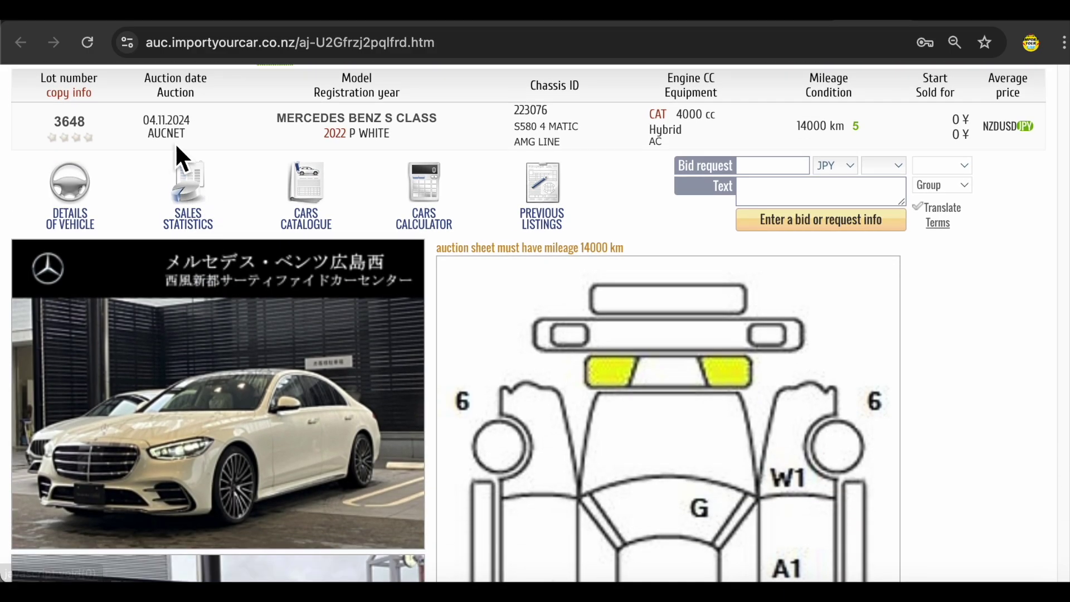
- Review average sale prices for similar cars, then go back to the 16-lot G Class listing
{"action": "left_click", "coordinate": [163, 125]}
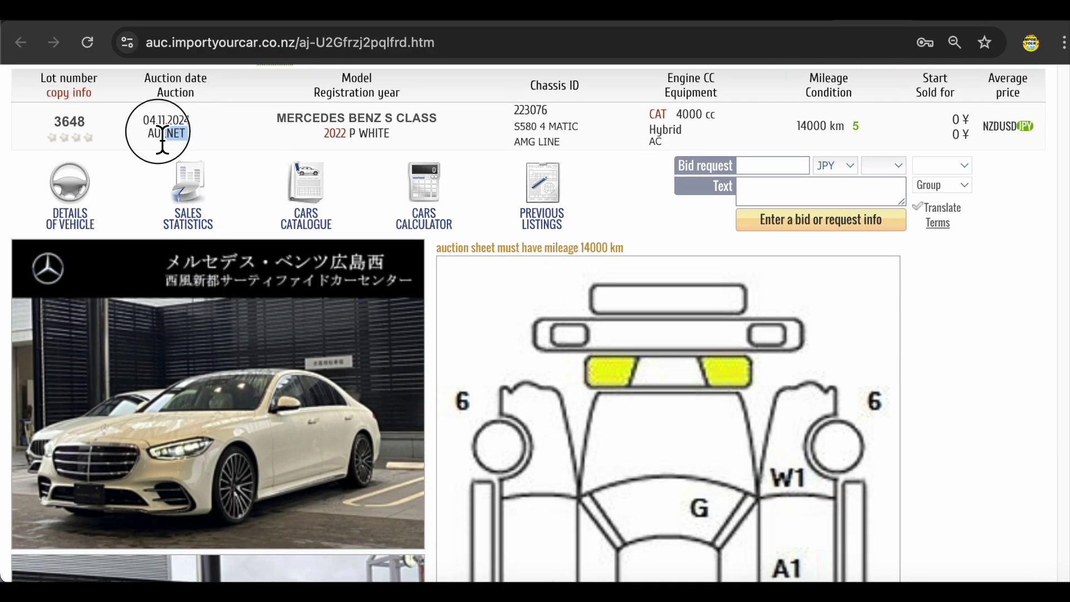
{"action": "scroll", "coordinate": [289, 358], "scroll_direction": "down", "scroll_amount": 1}
{"action": "left_click", "coordinate": [202, 324]}
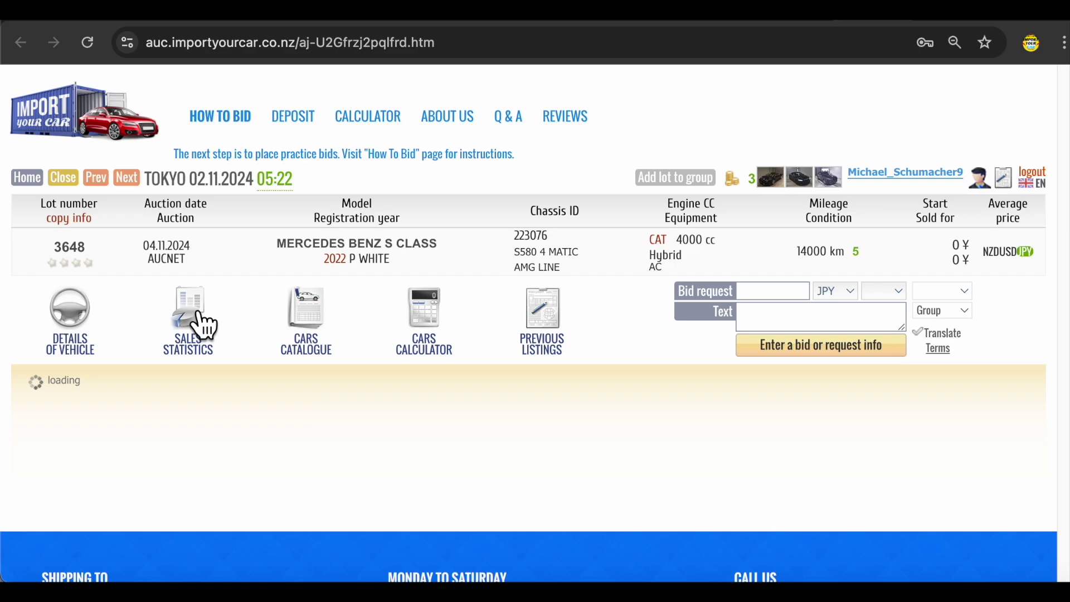
{"action": "scroll", "coordinate": [577, 432], "scroll_direction": "down", "scroll_amount": 2}
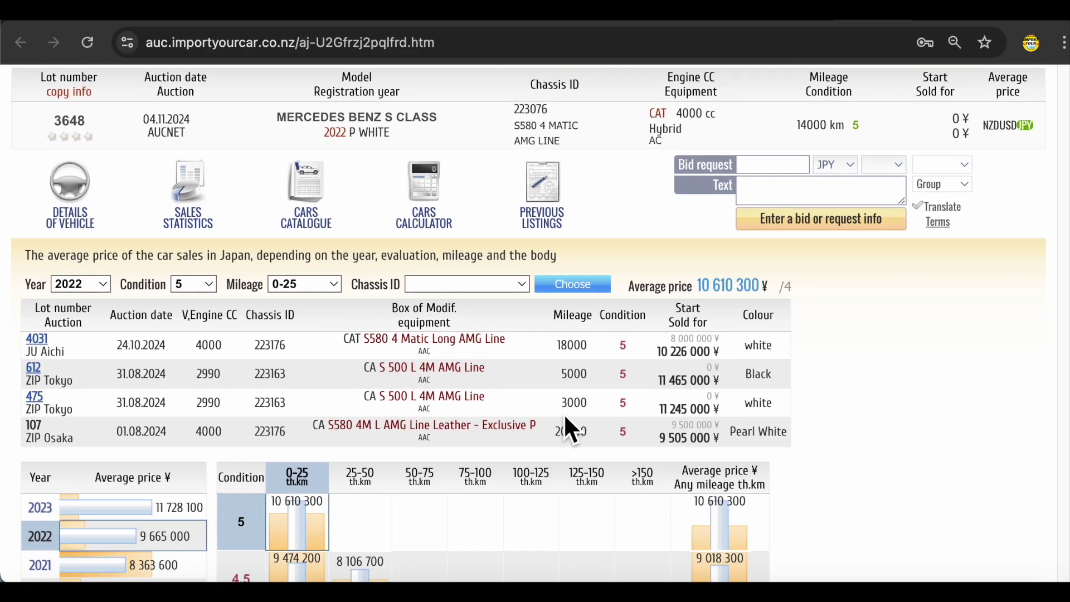
{"action": "scroll", "coordinate": [565, 412], "scroll_direction": "down", "scroll_amount": 2}
{"action": "key", "text": "alt+Left"}
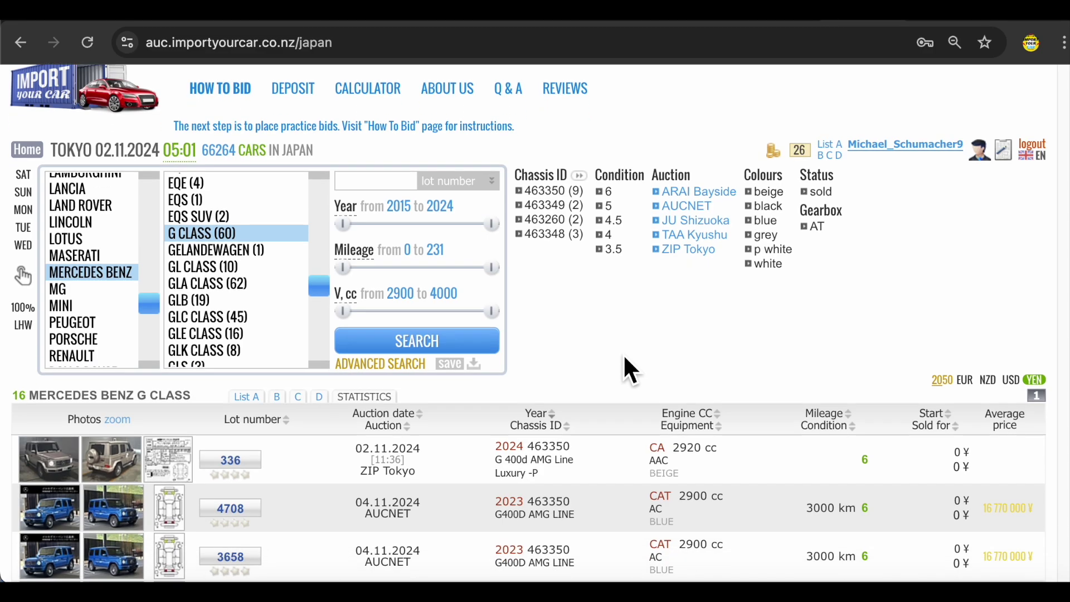
- Scroll the G Class results and open lot 591's detail page
{"action": "scroll", "coordinate": [624, 358], "scroll_direction": "down", "scroll_amount": 3}
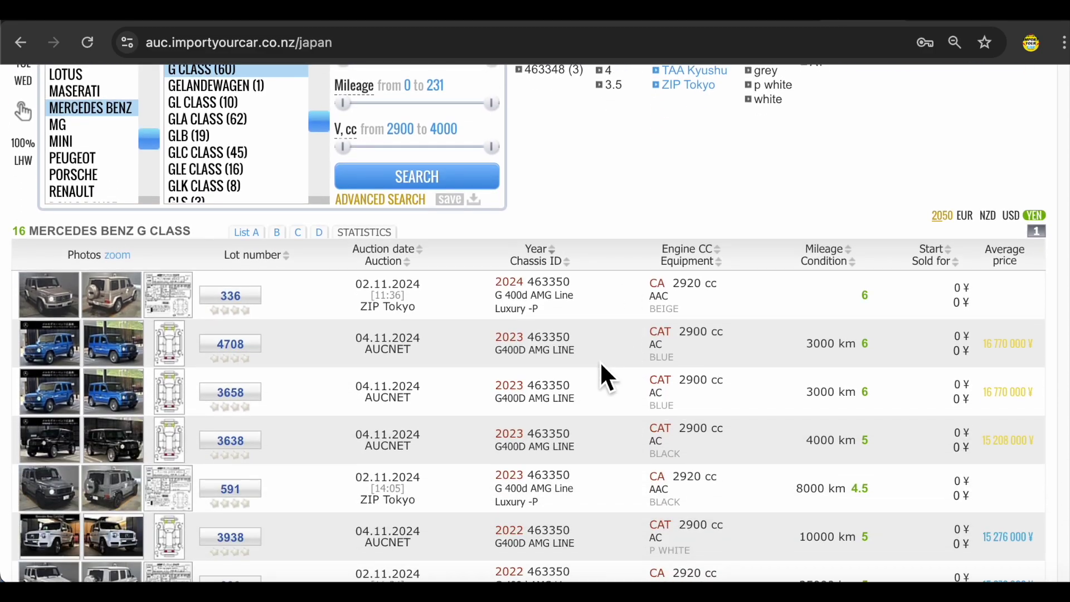
{"action": "scroll", "coordinate": [600, 360], "scroll_direction": "down", "scroll_amount": 1}
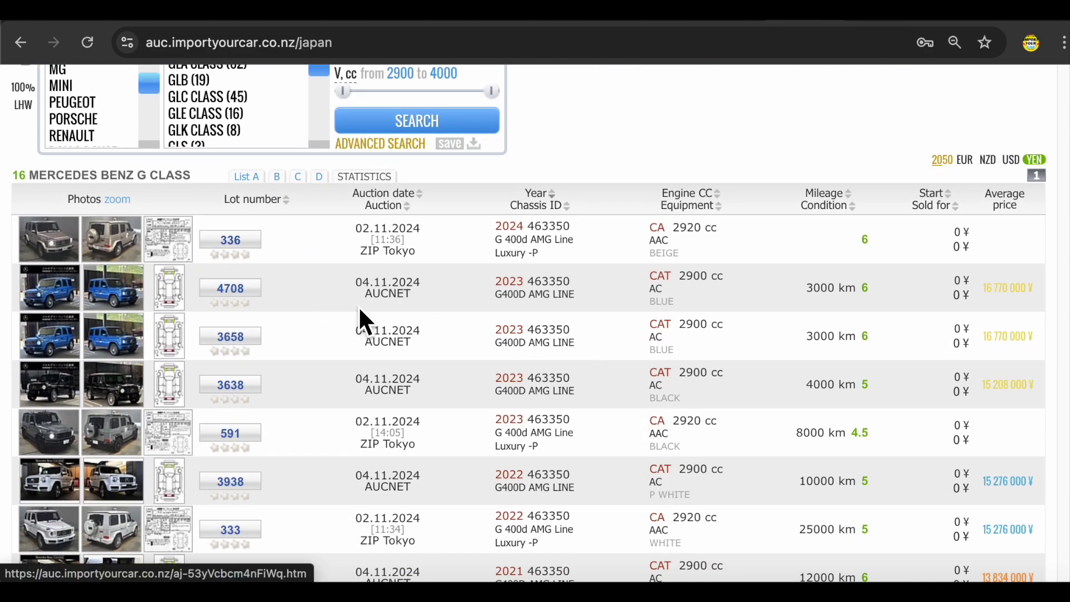
{"action": "scroll", "coordinate": [334, 309], "scroll_direction": "down", "scroll_amount": 1}
{"action": "left_click", "coordinate": [237, 365]}
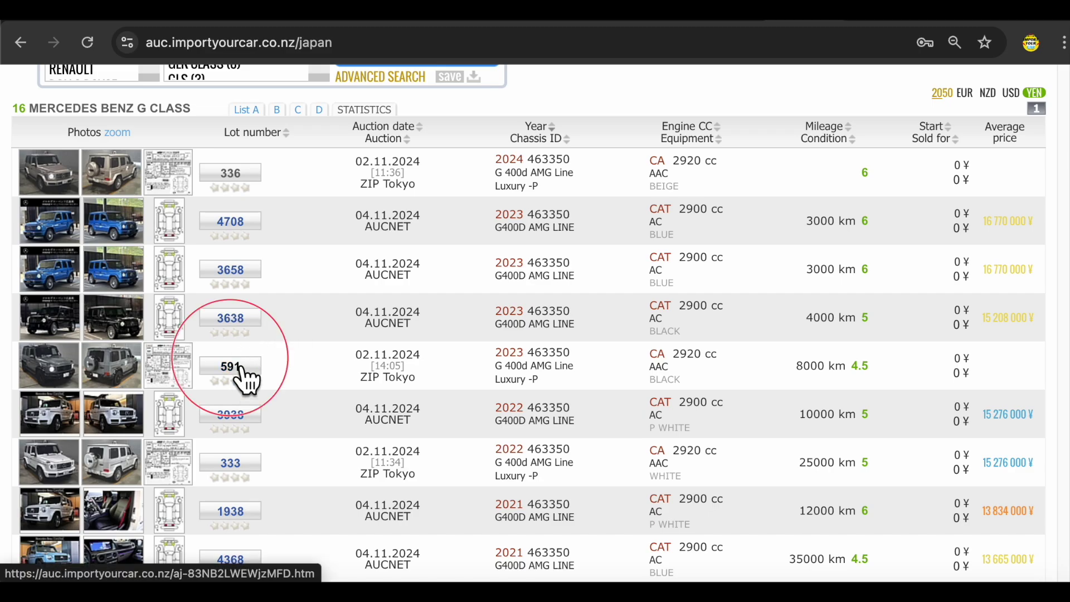
- Scroll through beige 2024 lot 336's auction sheet and photos
{"action": "scroll", "coordinate": [352, 368], "scroll_direction": "down", "scroll_amount": 2}
{"action": "scroll", "coordinate": [322, 384], "scroll_direction": "down", "scroll_amount": 2}
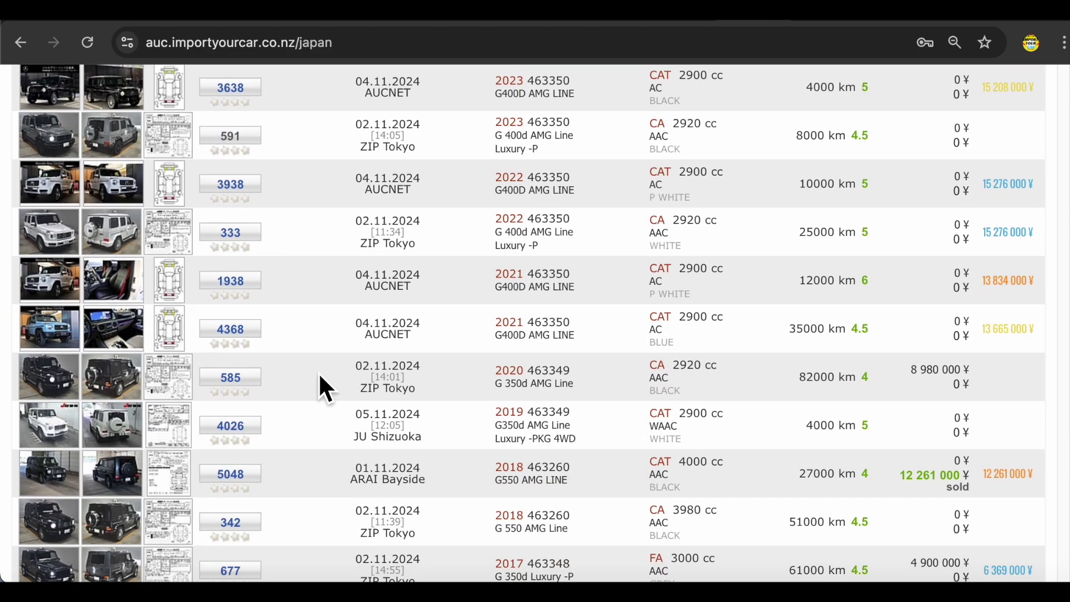
{"action": "scroll", "coordinate": [281, 375], "scroll_direction": "down", "scroll_amount": 2}
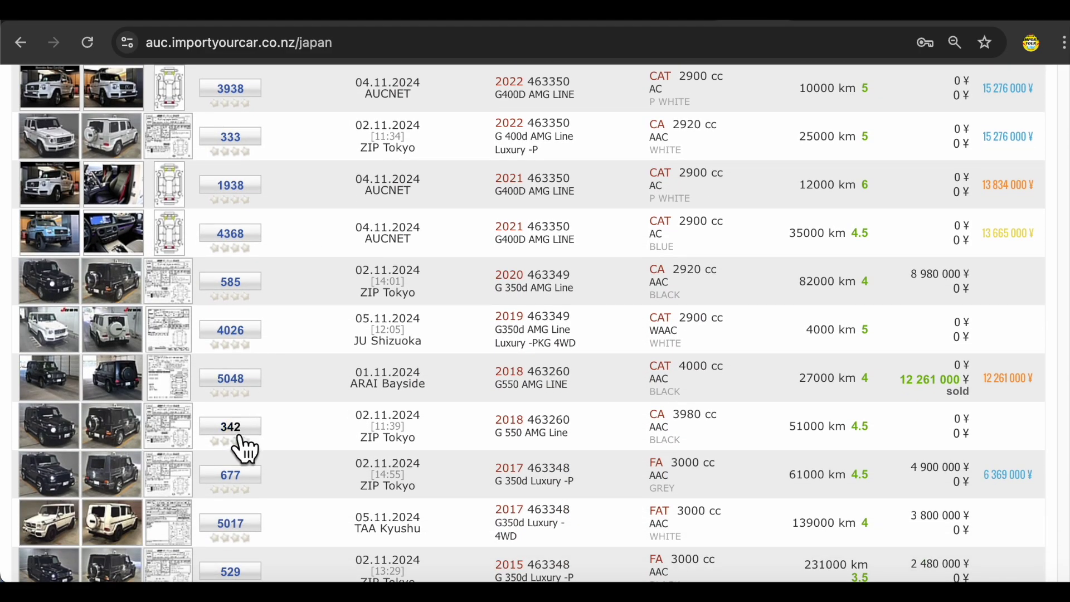
{"action": "scroll", "coordinate": [379, 362], "scroll_direction": "down", "scroll_amount": 4}
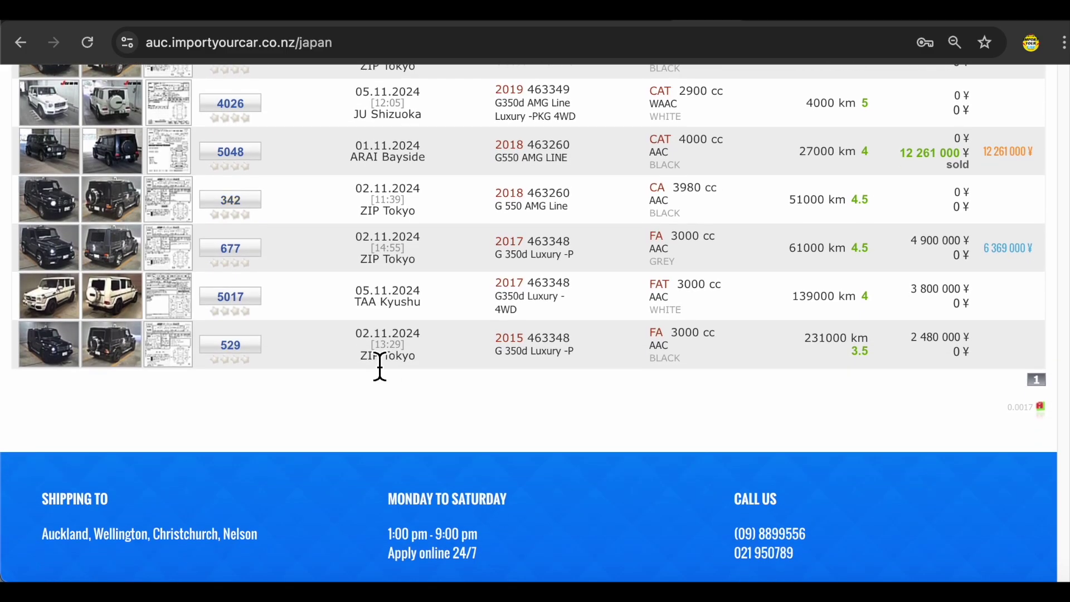
{"action": "scroll", "coordinate": [379, 365], "scroll_direction": "up", "scroll_amount": 15}
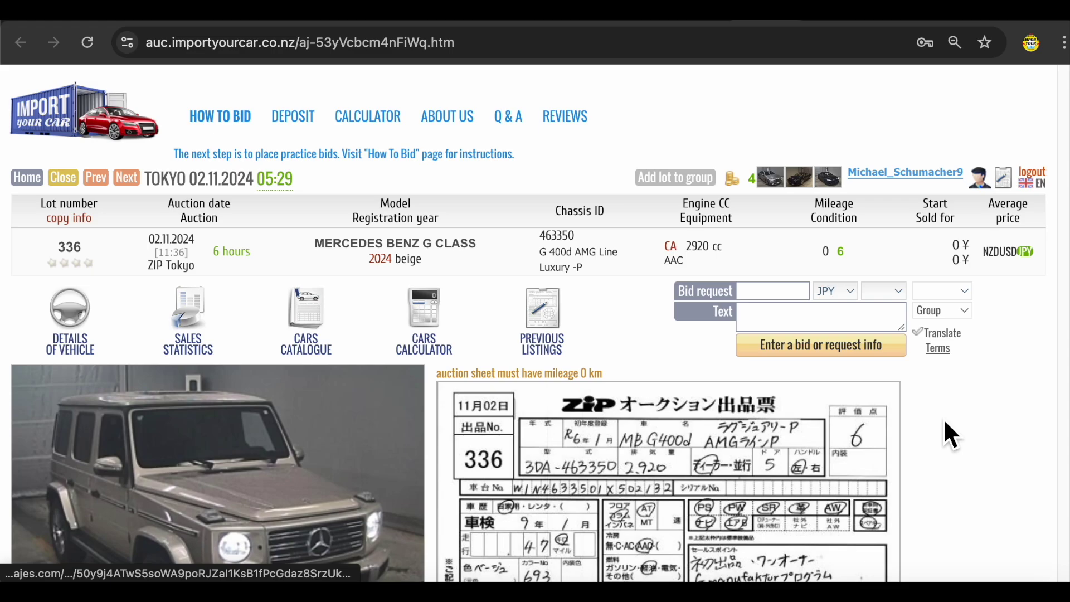
{"action": "scroll", "coordinate": [946, 422], "scroll_direction": "down", "scroll_amount": 1}
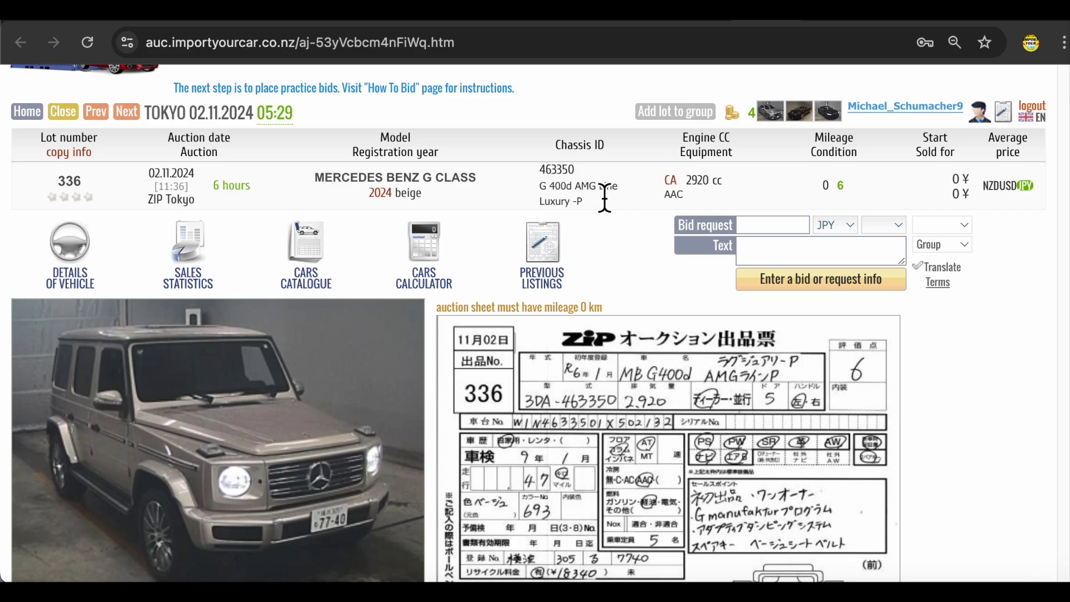
{"action": "scroll", "coordinate": [477, 252], "scroll_direction": "down", "scroll_amount": 5}
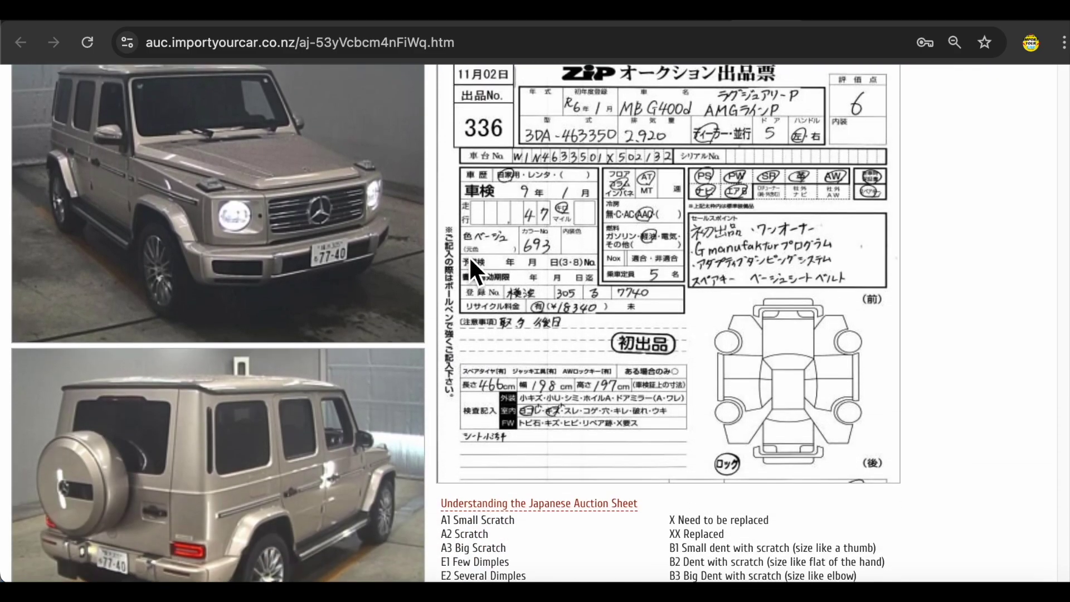
{"action": "scroll", "coordinate": [489, 273], "scroll_direction": "down", "scroll_amount": 6}
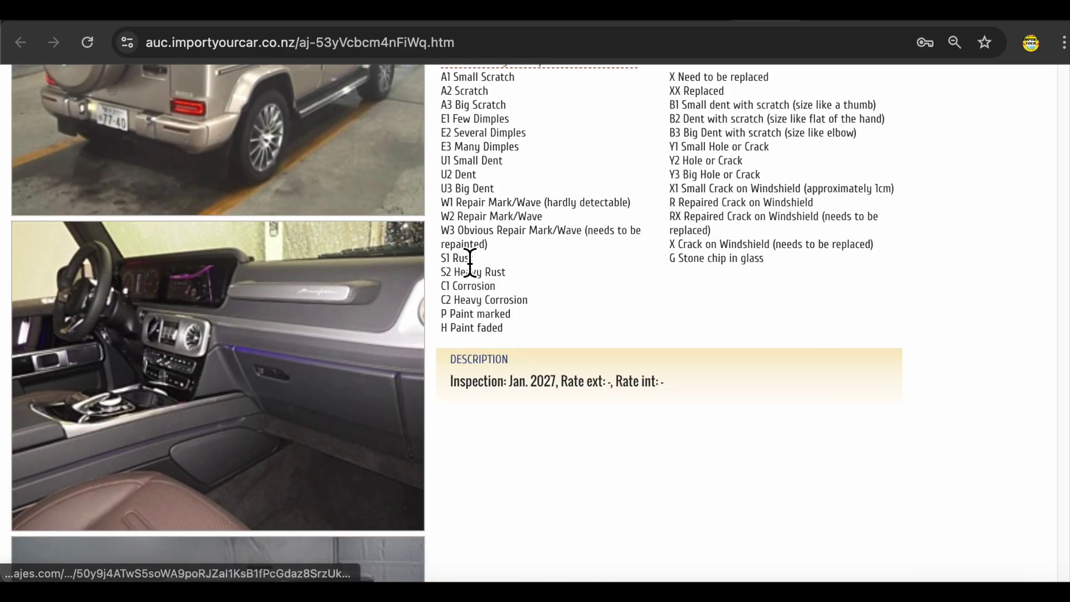
{"action": "scroll", "coordinate": [470, 262], "scroll_direction": "down", "scroll_amount": 5}
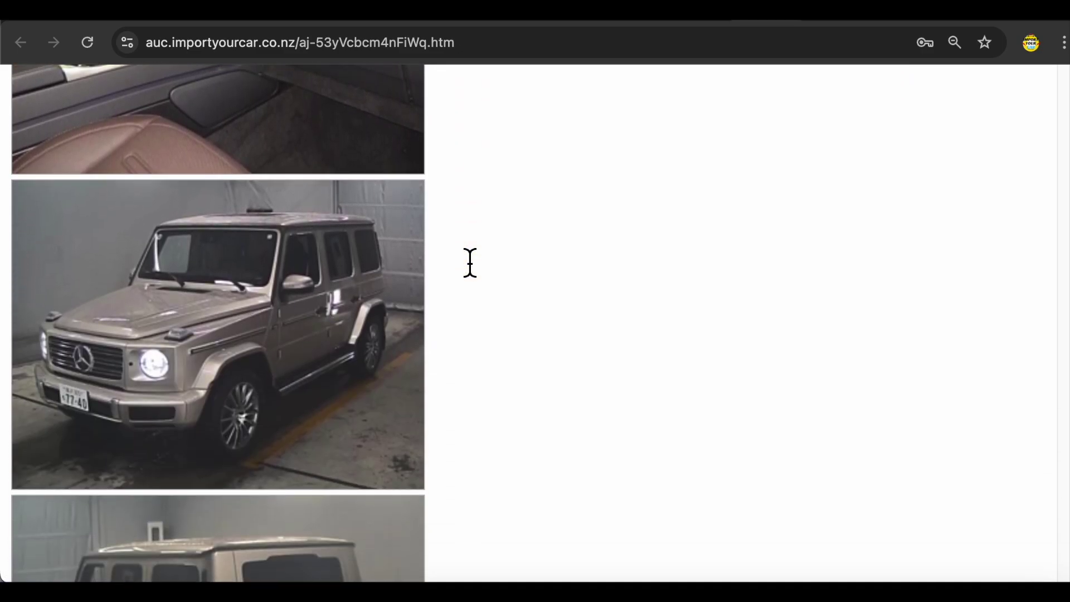
{"action": "scroll", "coordinate": [471, 270], "scroll_direction": "down", "scroll_amount": 7}
{"action": "scroll", "coordinate": [470, 256], "scroll_direction": "up", "scroll_amount": 20}
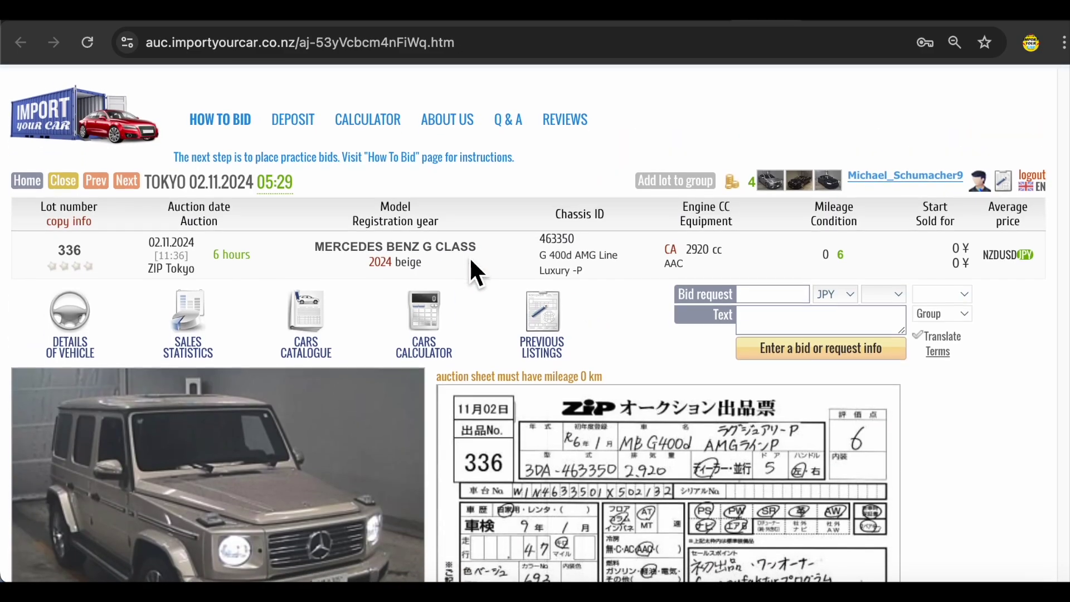
{"action": "key", "text": "Right"}
- Scroll through the 2023 G 400d AMG Line lot 591 photos, auction sheet and bid form
{"action": "scroll", "coordinate": [481, 287], "scroll_direction": "down", "scroll_amount": 10}
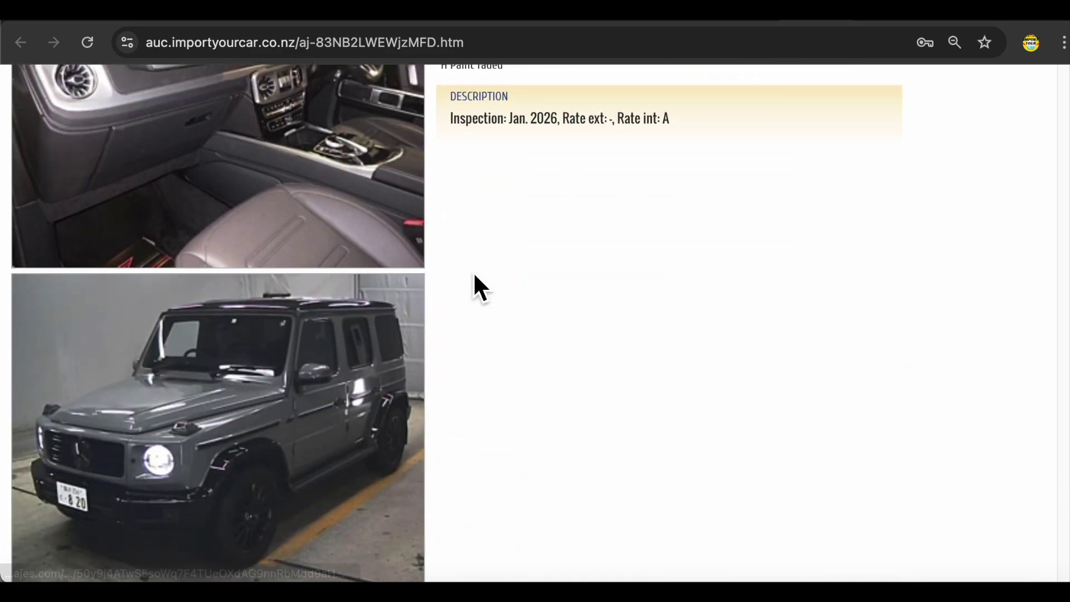
{"action": "scroll", "coordinate": [473, 272], "scroll_direction": "up", "scroll_amount": 3}
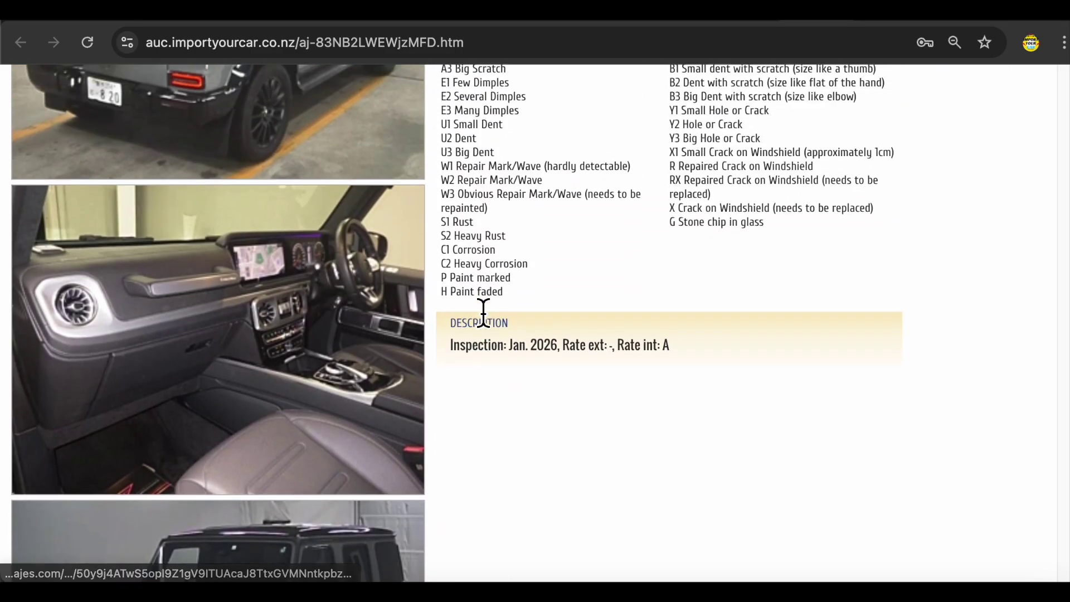
{"action": "scroll", "coordinate": [484, 312], "scroll_direction": "up", "scroll_amount": 15}
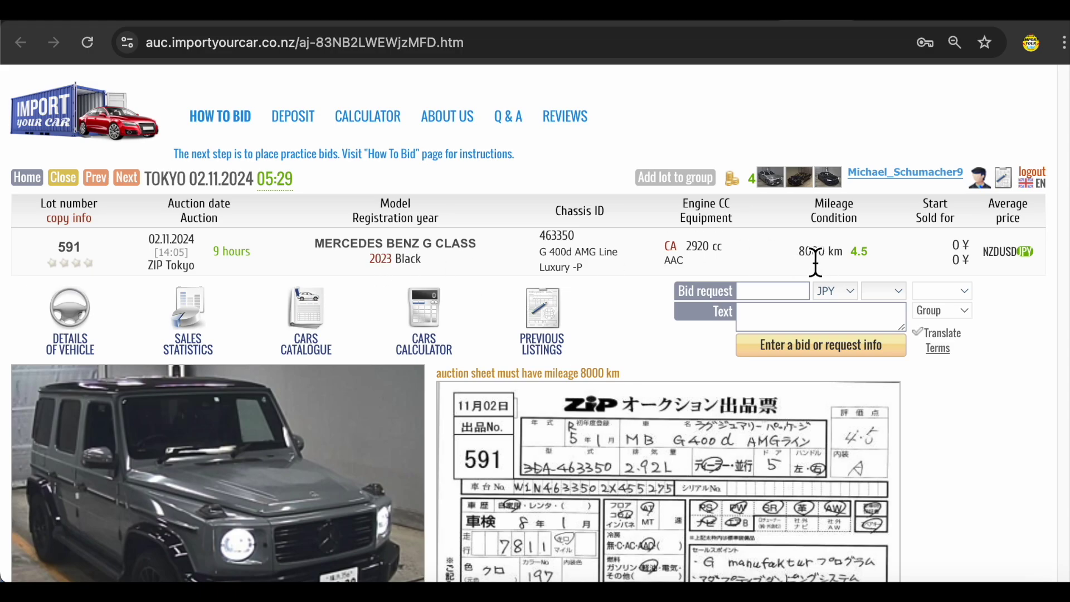
{"action": "scroll", "coordinate": [816, 262], "scroll_direction": "down", "scroll_amount": 3}
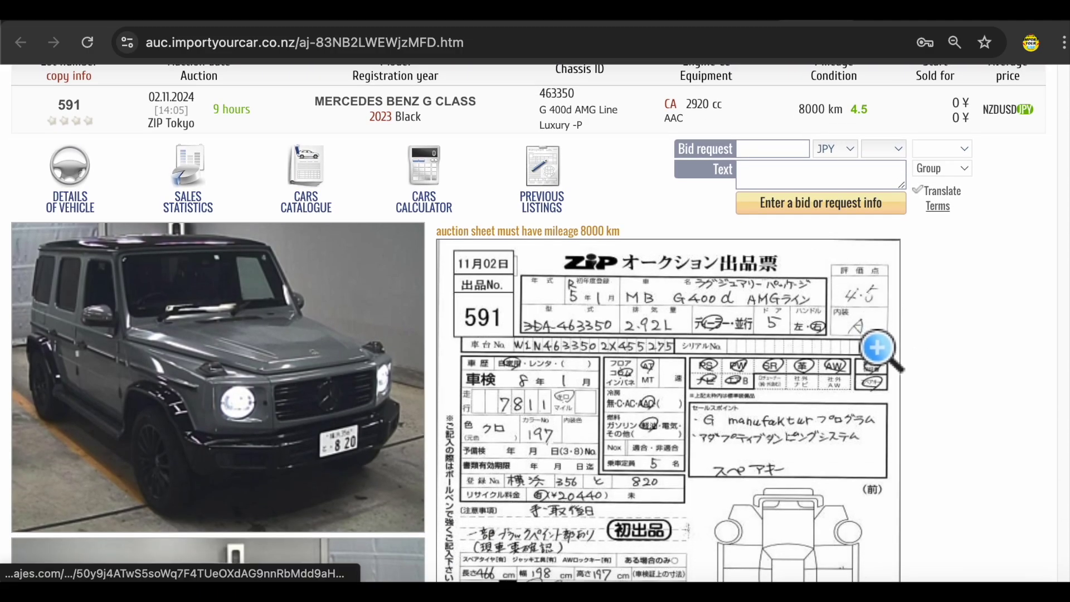
{"action": "scroll", "coordinate": [877, 349], "scroll_direction": "down", "scroll_amount": 4}
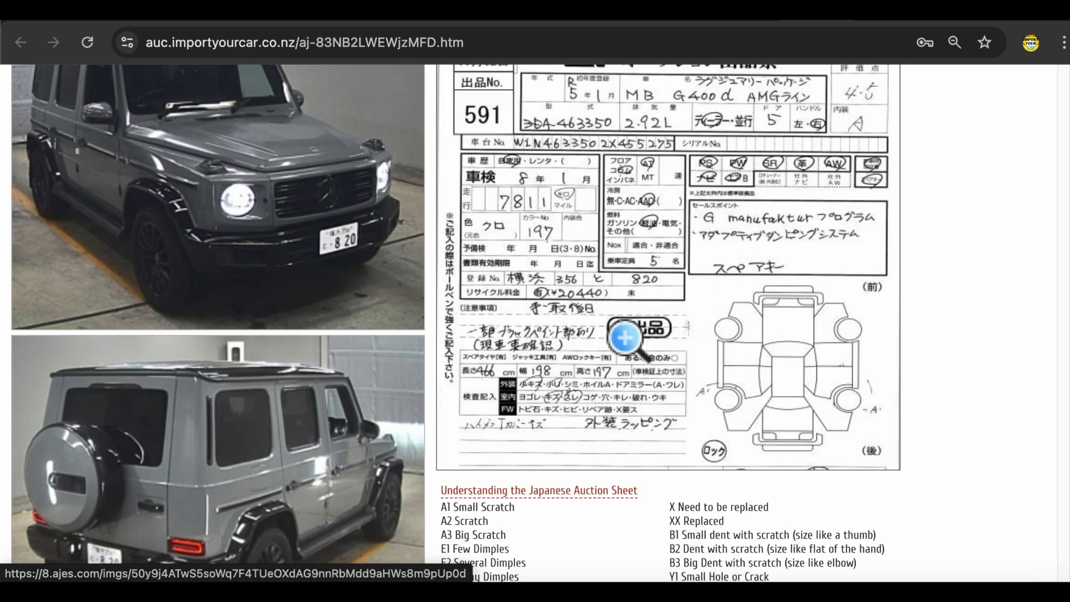
{"action": "scroll", "coordinate": [366, 330], "scroll_direction": "down", "scroll_amount": 2}
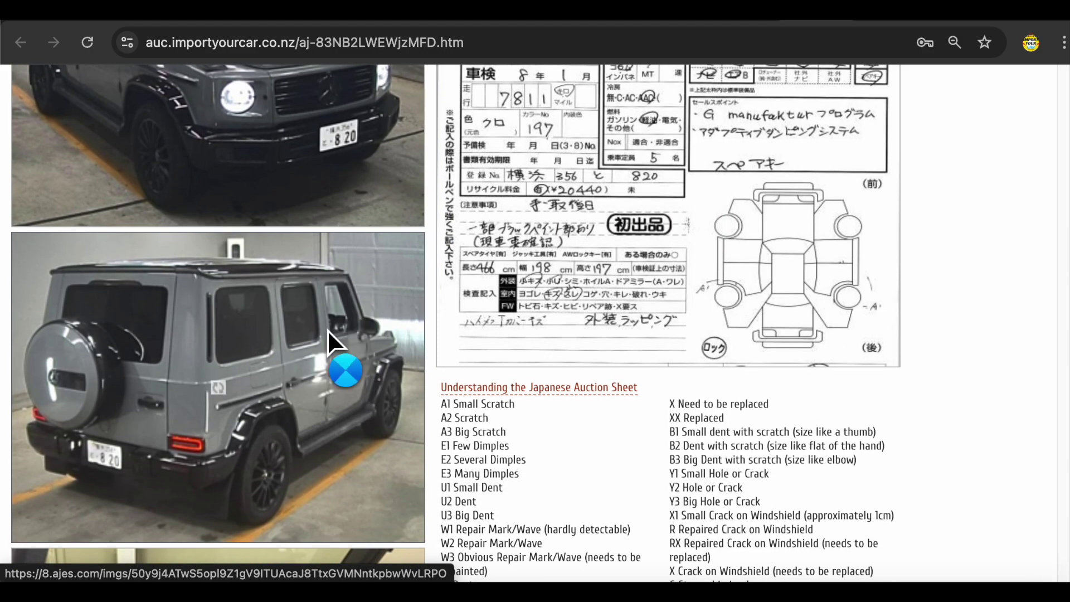
{"action": "mouse_move", "coordinate": [328, 330]}
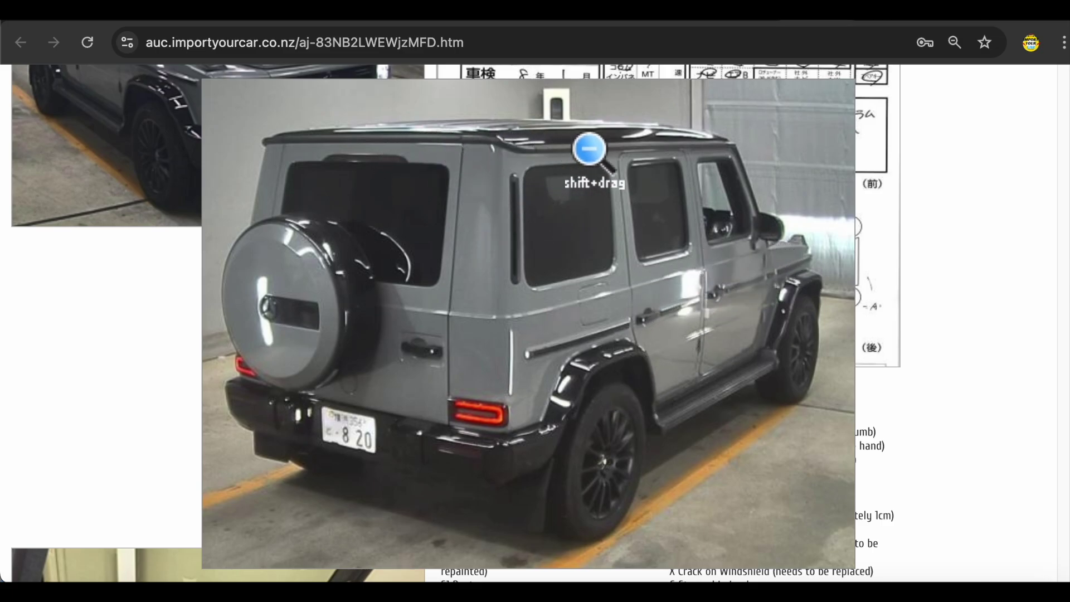
{"action": "scroll", "coordinate": [430, 204], "scroll_direction": "down", "scroll_amount": 6}
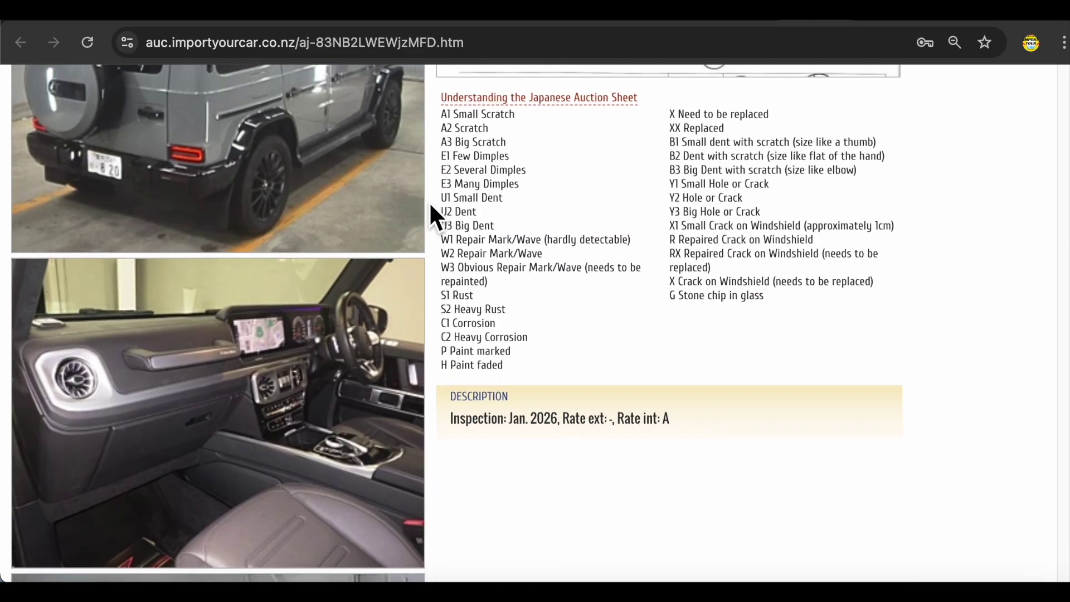
{"action": "scroll", "coordinate": [431, 206], "scroll_direction": "down", "scroll_amount": 10}
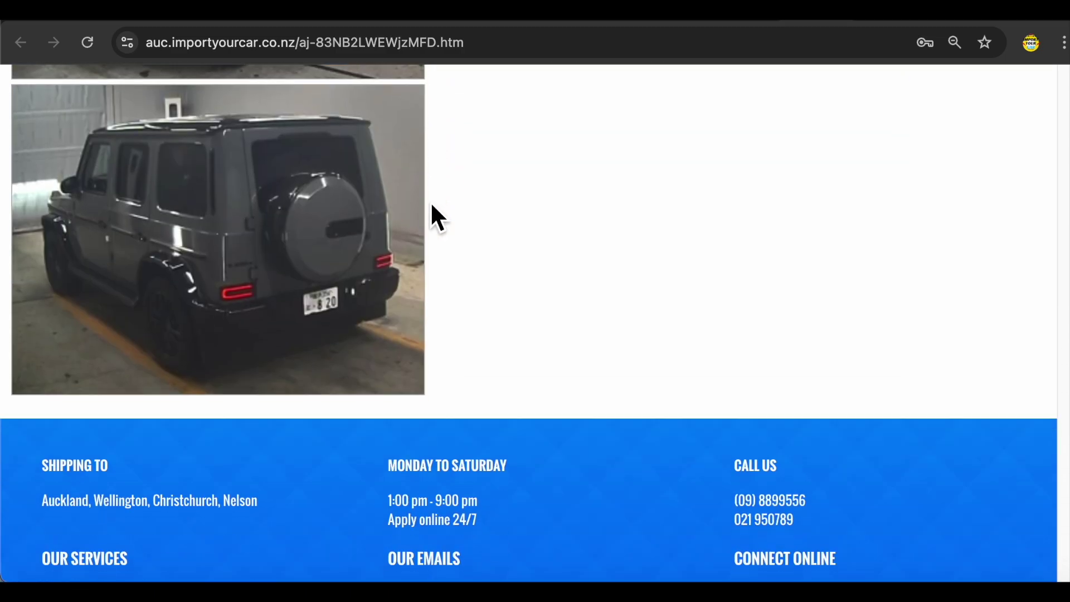
{"action": "scroll", "coordinate": [432, 204], "scroll_direction": "up", "scroll_amount": 15}
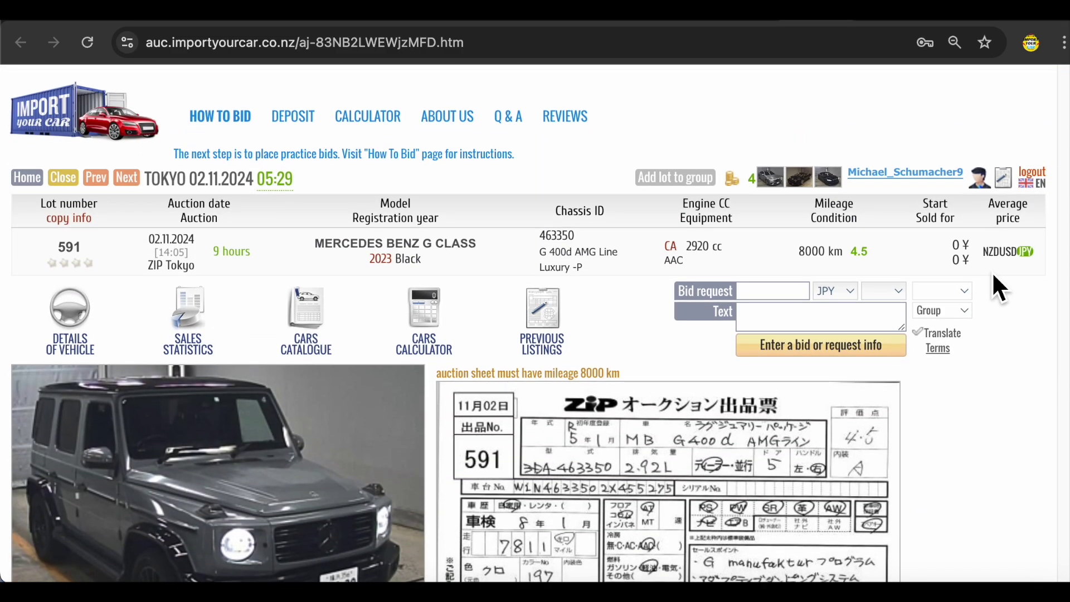
- Check the sales statistics for lot 591's model
{"action": "left_click", "coordinate": [215, 322]}
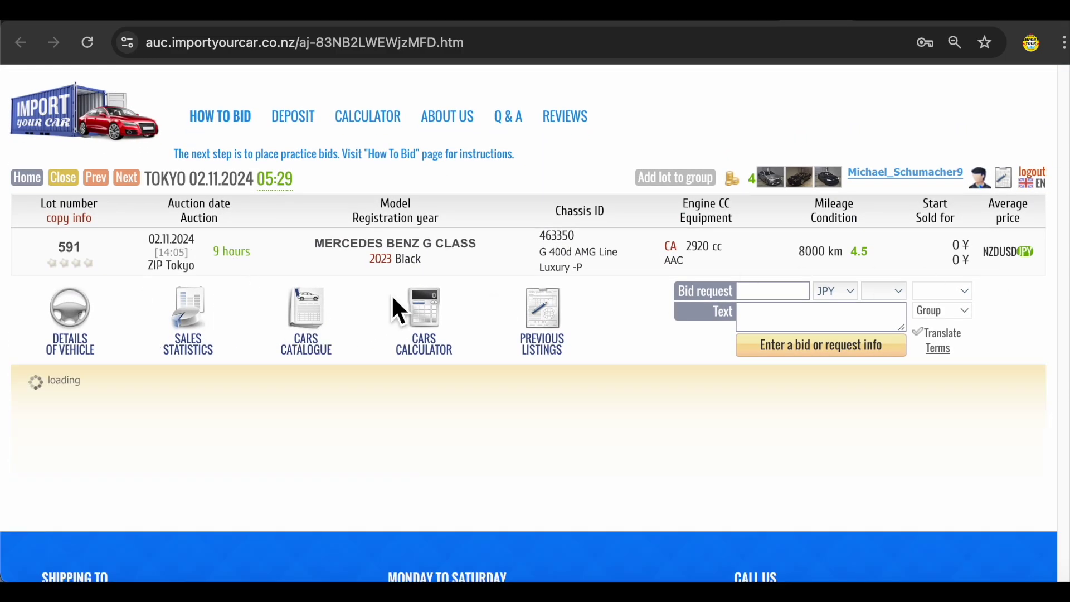
{"action": "scroll", "coordinate": [392, 301], "scroll_direction": "down", "scroll_amount": 4}
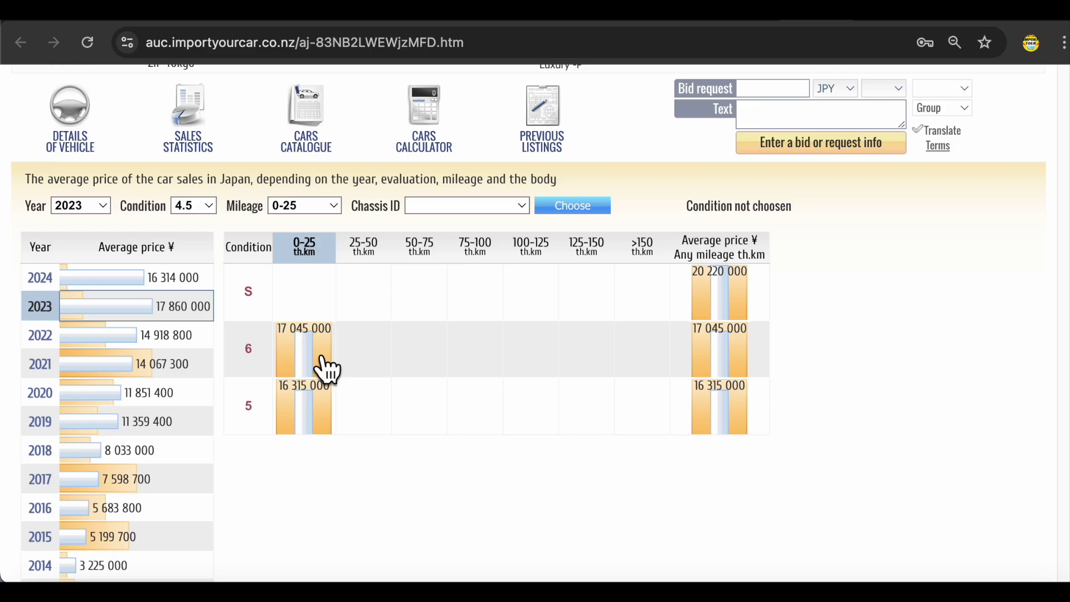
{"action": "scroll", "coordinate": [559, 400], "scroll_direction": "up", "scroll_amount": 3}
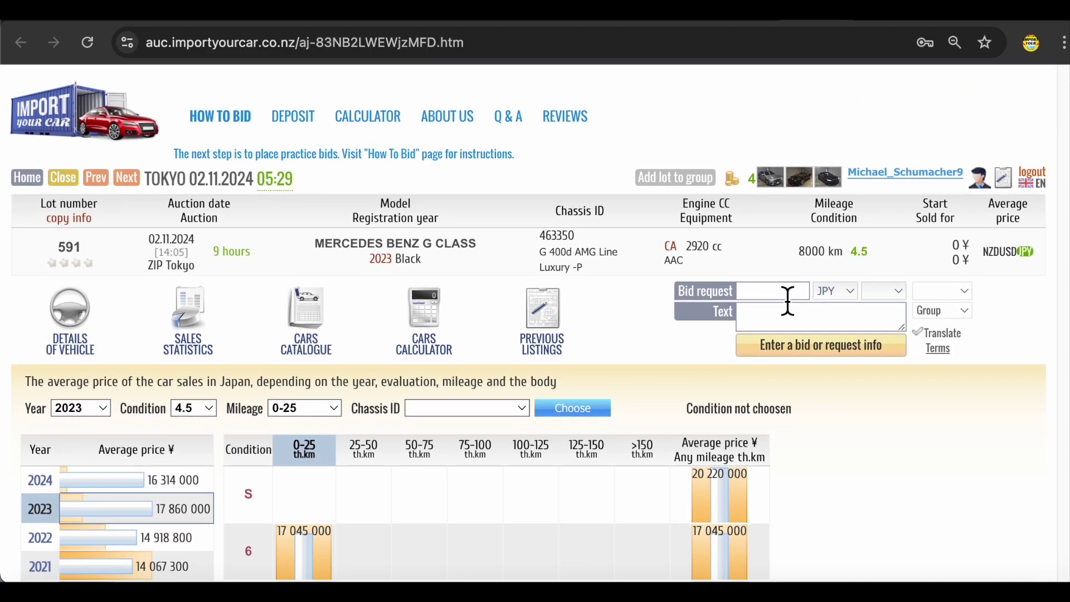
- Submit a 17000000 JPY bid on lot 591 asking 'How much is might sell?', accepting the terms
{"action": "left_click", "coordinate": [787, 296]}
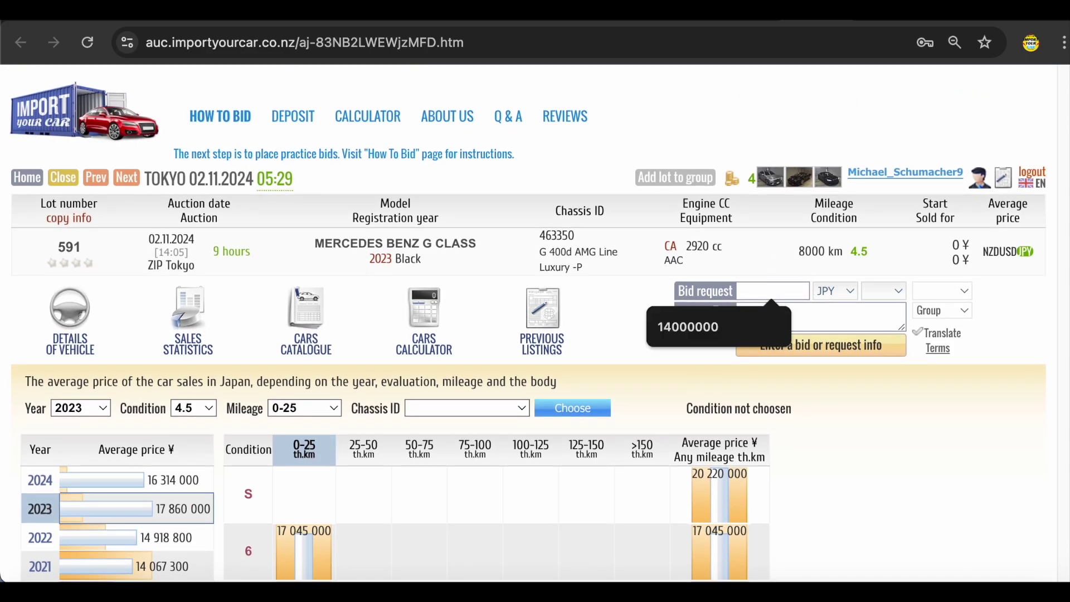
{"action": "type", "text": "17"}
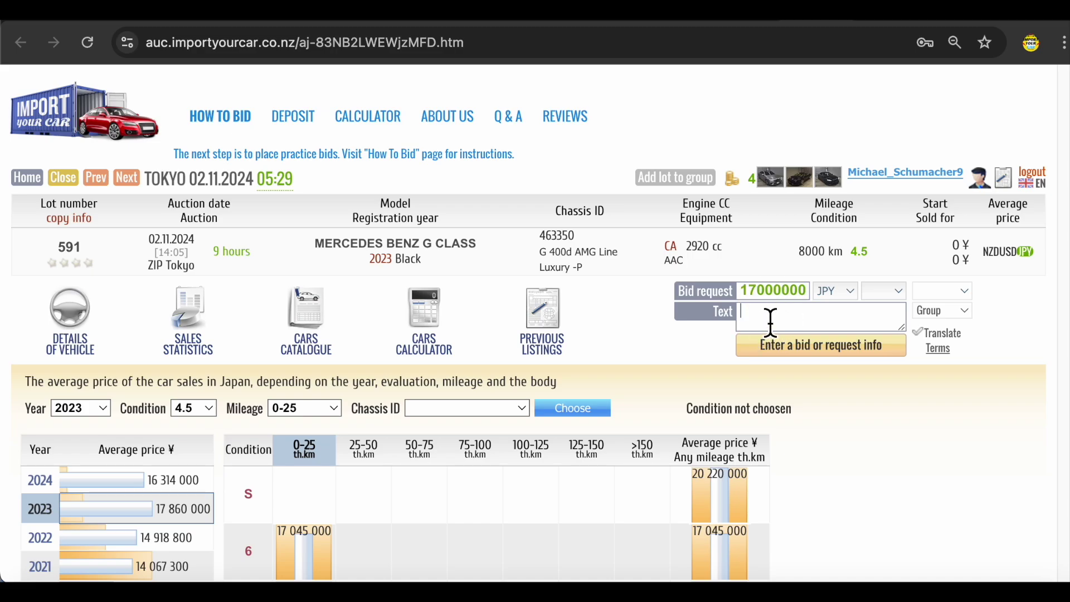
{"action": "type", "text": "How much is might sell?"}
{"action": "scroll", "coordinate": [234, 269], "scroll_direction": "down", "scroll_amount": 1}
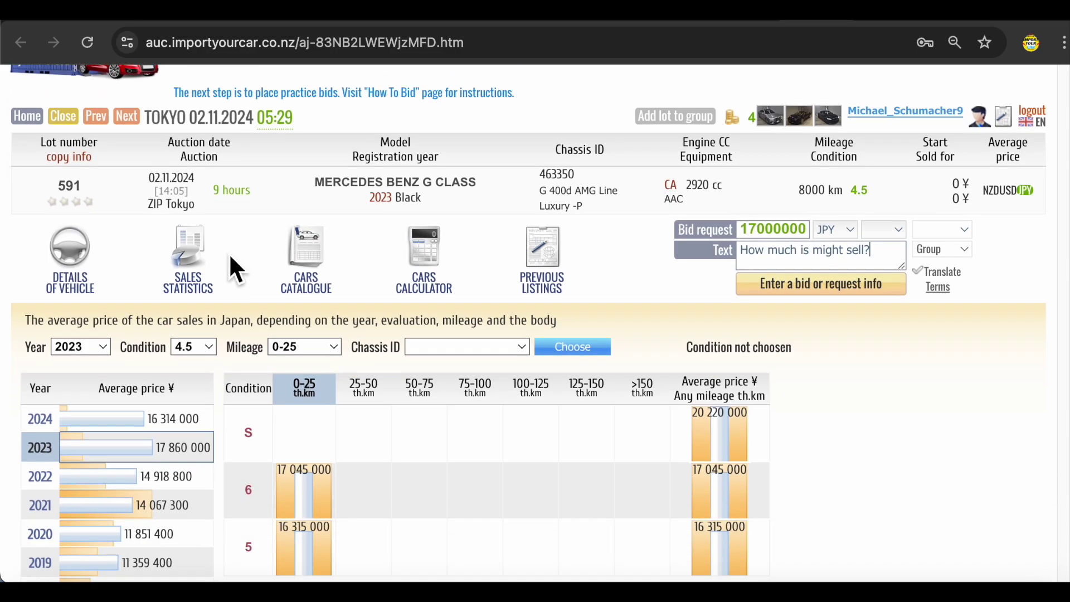
{"action": "double_click", "coordinate": [231, 199]}
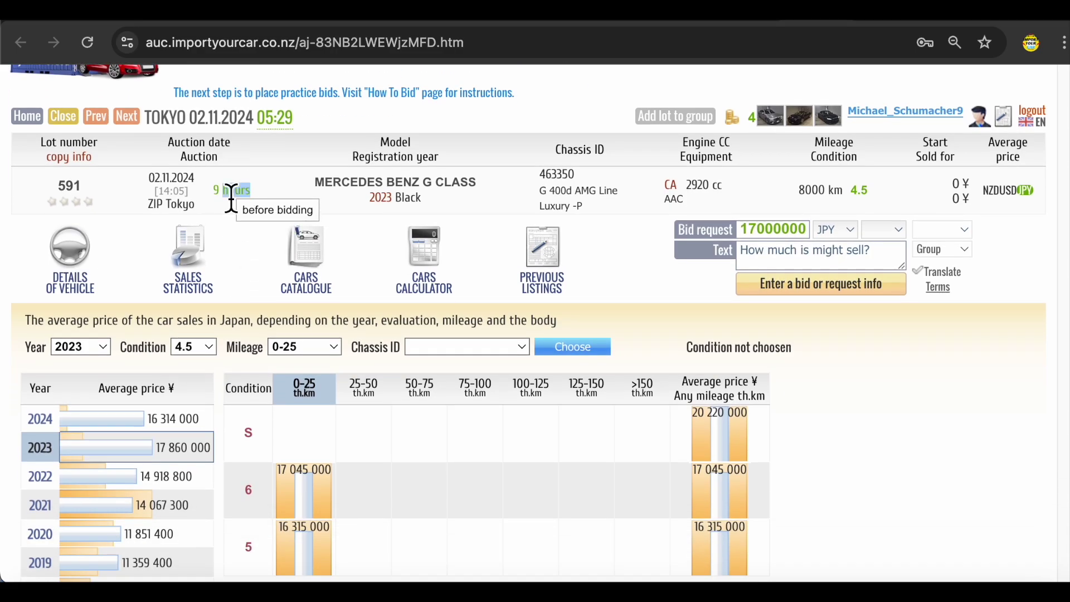
{"action": "left_click", "coordinate": [84, 262]}
{"action": "left_click", "coordinate": [813, 296]}
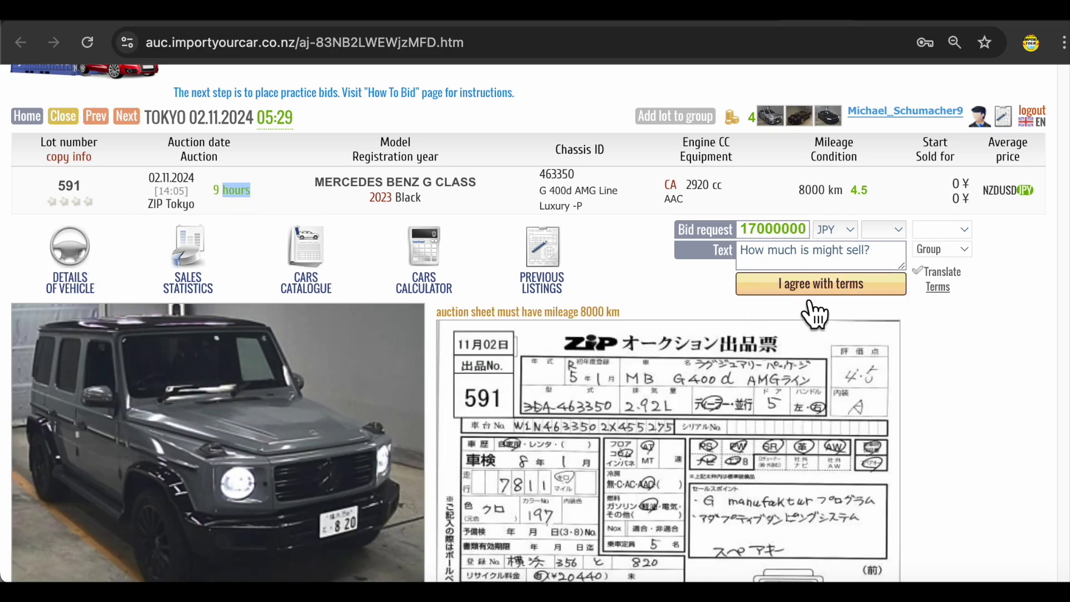
{"action": "left_click", "coordinate": [807, 291]}
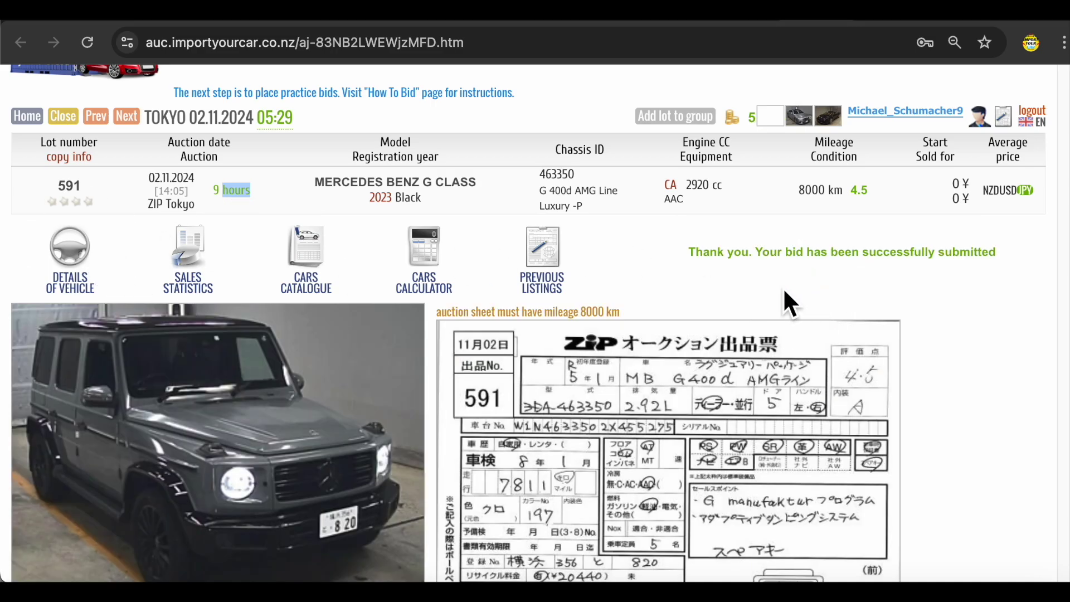
{"action": "left_click", "coordinate": [532, 289]}
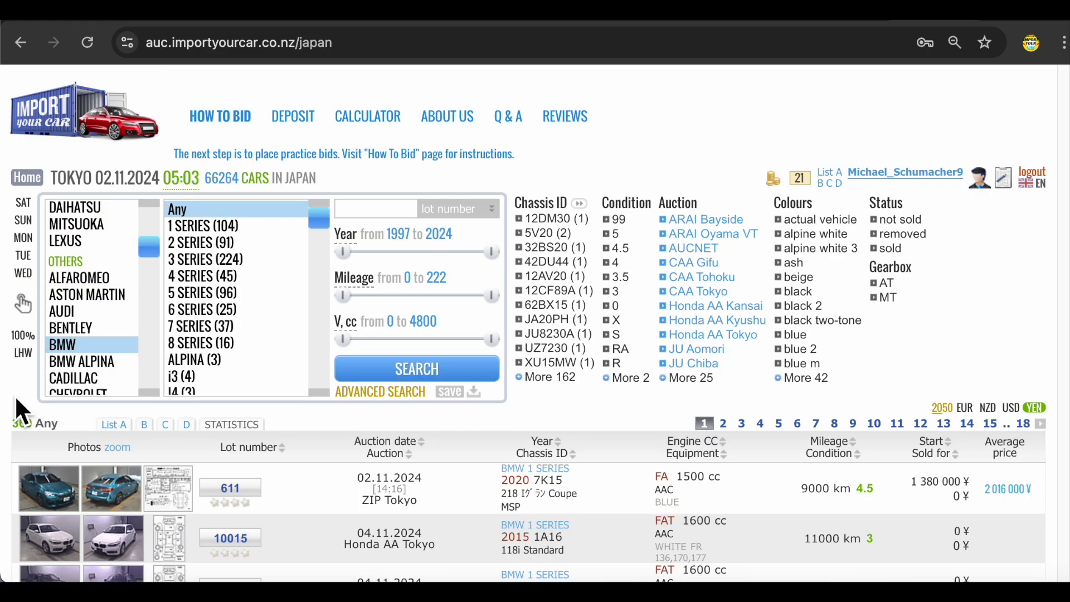
- Filter the BMW results to condition grades 5, 4.5, 4 and 3.5 and search
{"action": "scroll", "coordinate": [14, 395], "scroll_direction": "down", "scroll_amount": 4}
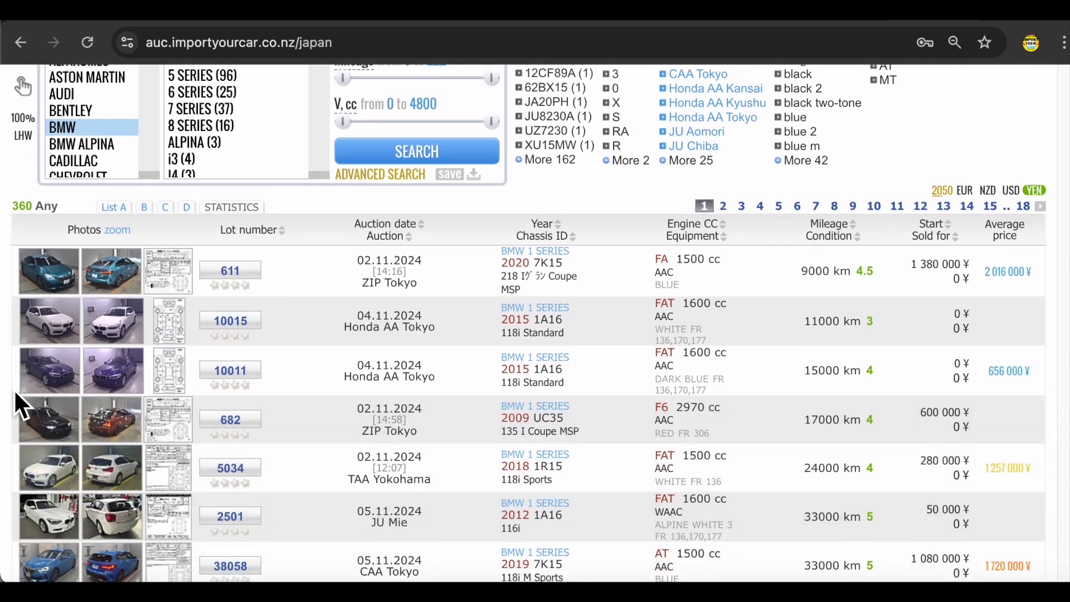
{"action": "scroll", "coordinate": [14, 389], "scroll_direction": "down", "scroll_amount": 2}
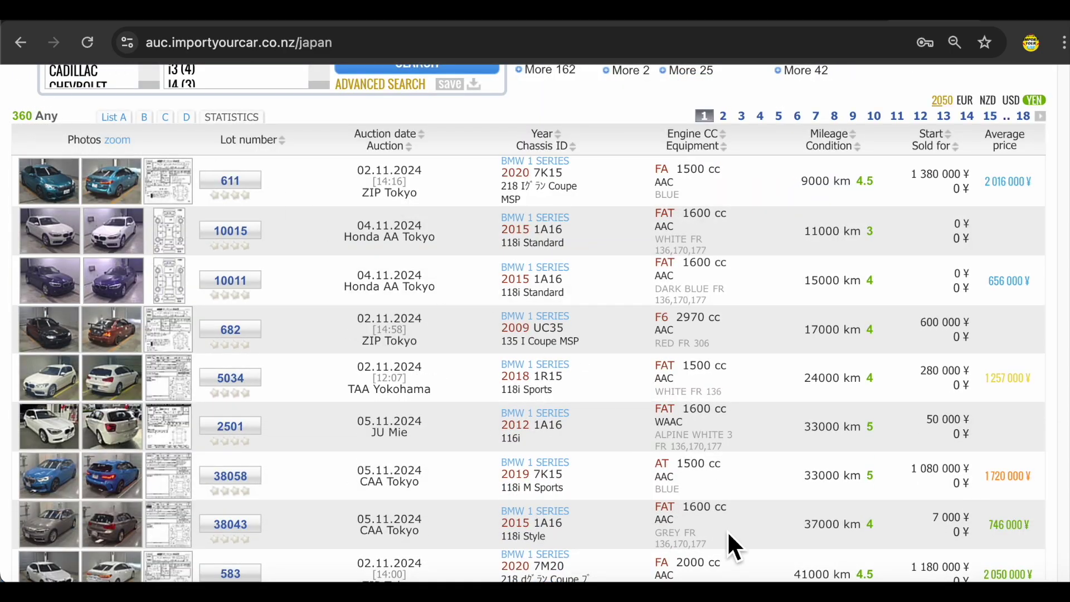
{"action": "scroll", "coordinate": [726, 532], "scroll_direction": "up", "scroll_amount": 5}
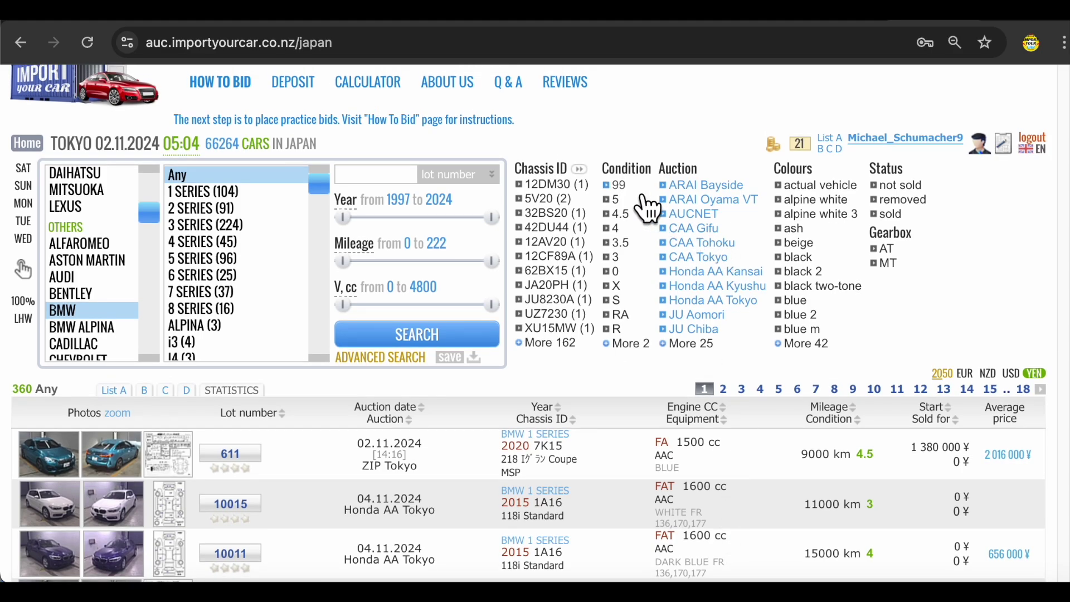
{"action": "left_click", "coordinate": [623, 200]}
{"action": "left_click", "coordinate": [621, 214]}
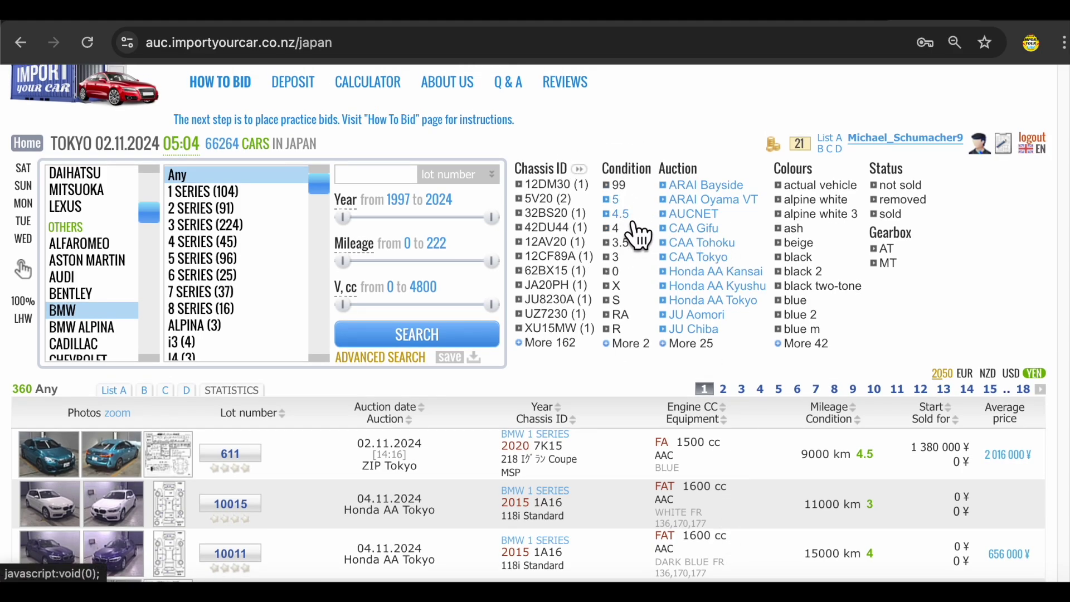
{"action": "left_click", "coordinate": [644, 228]}
{"action": "left_click", "coordinate": [624, 243]}
{"action": "left_click", "coordinate": [469, 341]}
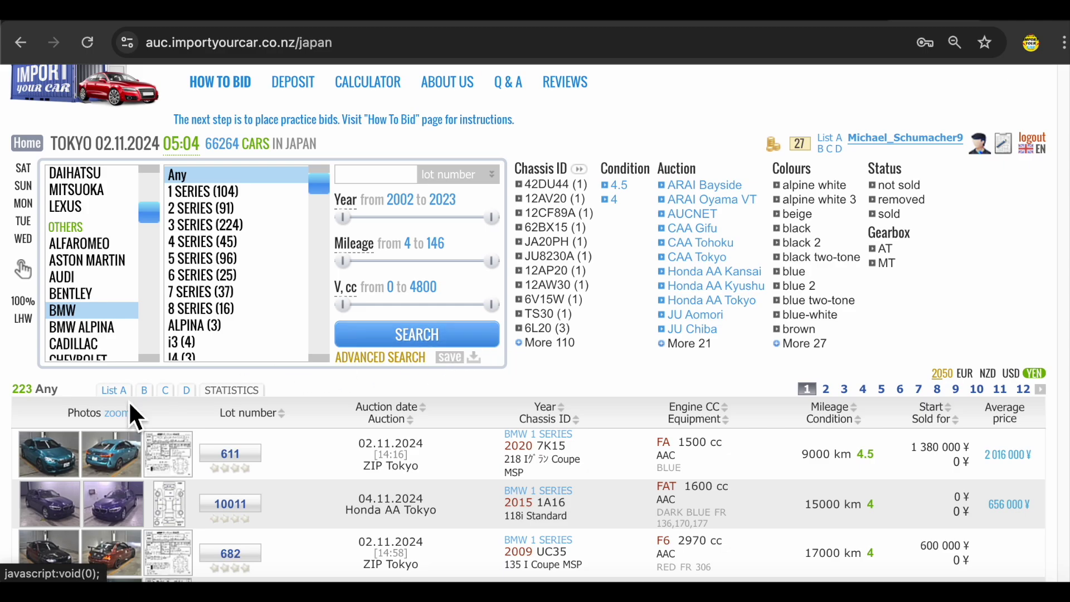
- Narrow the results to cars from 2012 onward with mileage up to 79 and search again
{"action": "left_click_drag", "start_coordinate": [343, 217], "coordinate": [410, 216]}
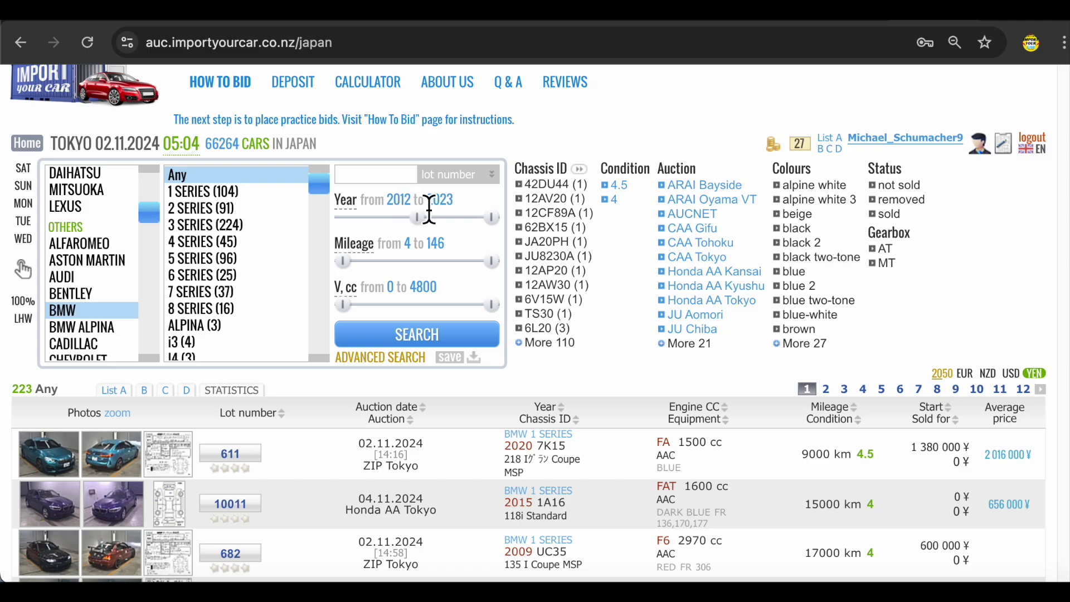
{"action": "left_click_drag", "start_coordinate": [494, 262], "coordinate": [422, 262]}
{"action": "left_click", "coordinate": [435, 341]}
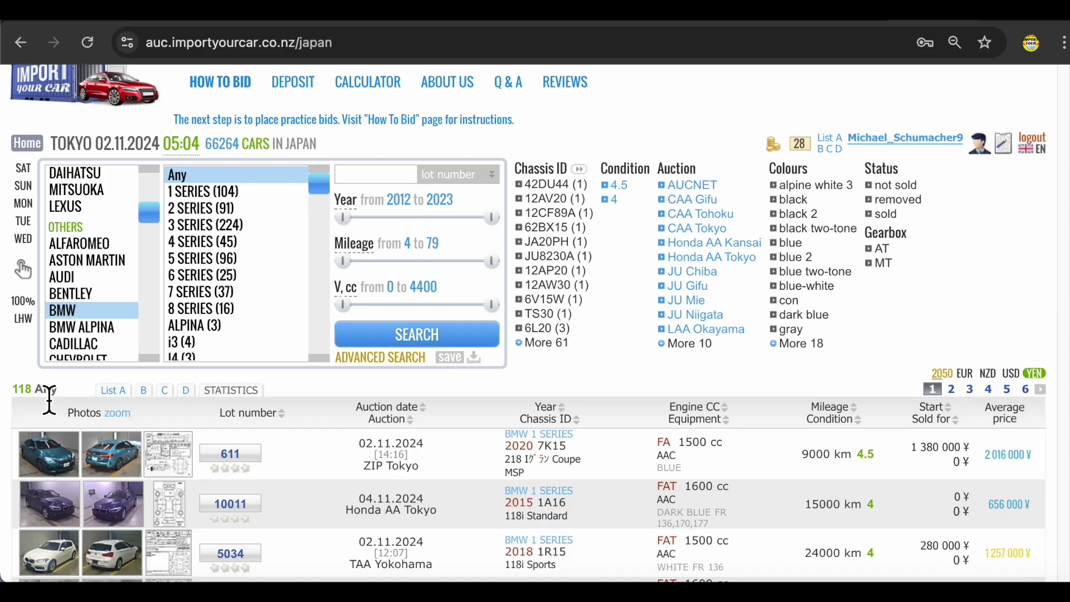
{"action": "scroll", "coordinate": [390, 412], "scroll_direction": "down", "scroll_amount": 3}
- Open lot 4278's 2021 BMW 3 Series and scroll through its photos
{"action": "left_click", "coordinate": [375, 409]}
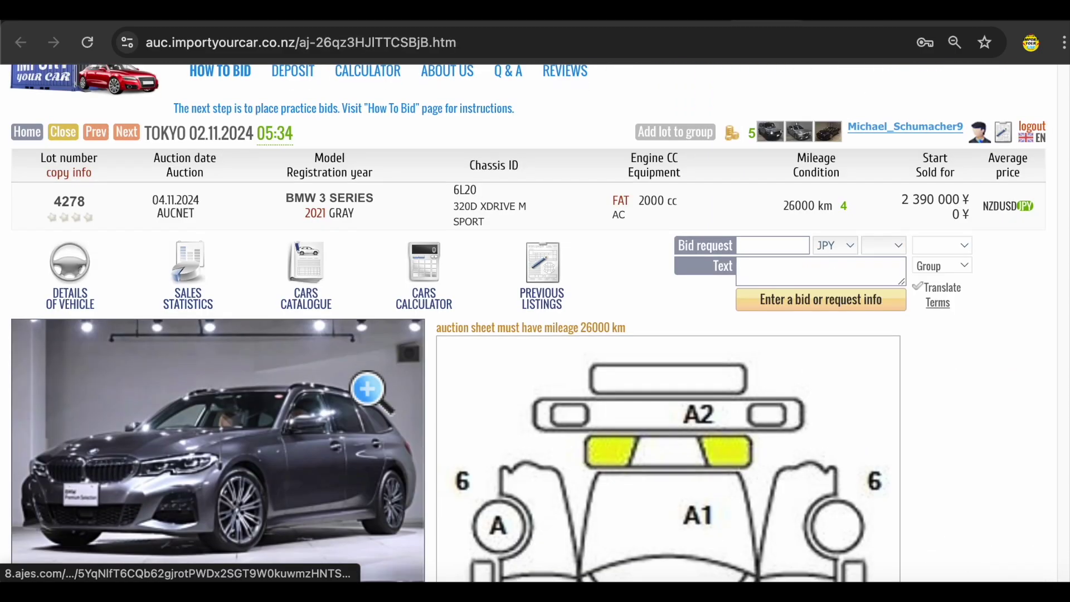
{"action": "scroll", "coordinate": [418, 455], "scroll_direction": "down", "scroll_amount": 2}
{"action": "scroll", "coordinate": [418, 454], "scroll_direction": "up", "scroll_amount": 2}
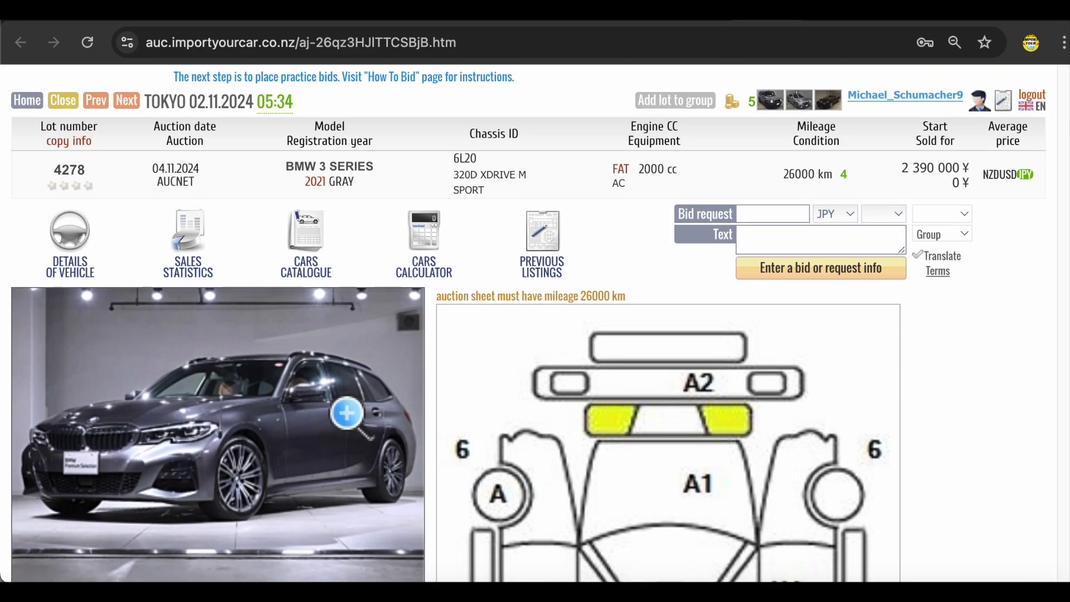
{"action": "scroll", "coordinate": [351, 424], "scroll_direction": "down", "scroll_amount": 4}
{"action": "scroll", "coordinate": [361, 451], "scroll_direction": "down", "scroll_amount": 7}
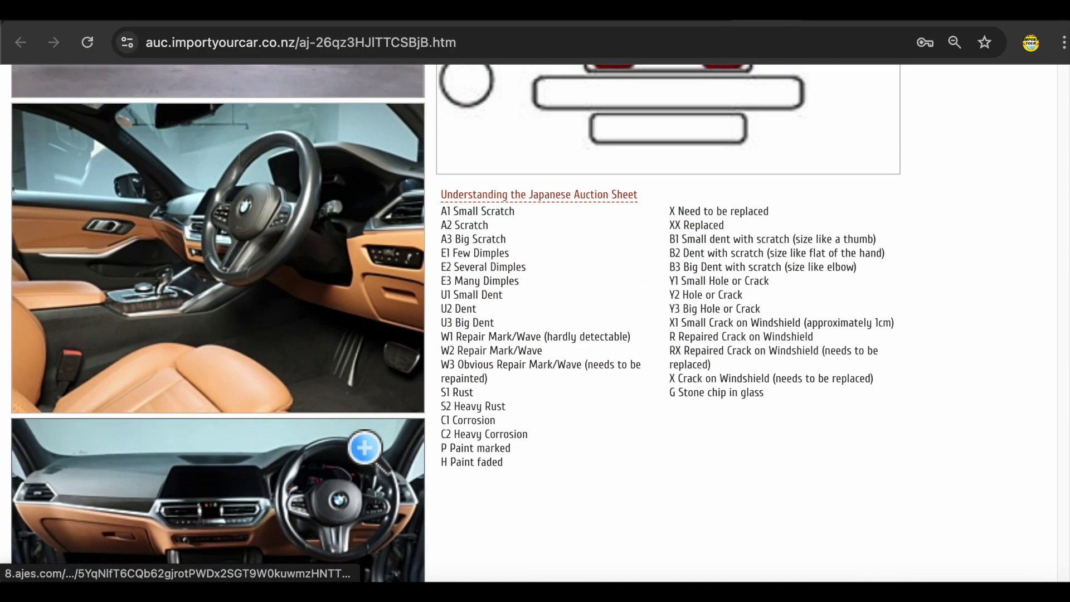
{"action": "scroll", "coordinate": [376, 428], "scroll_direction": "down", "scroll_amount": 12}
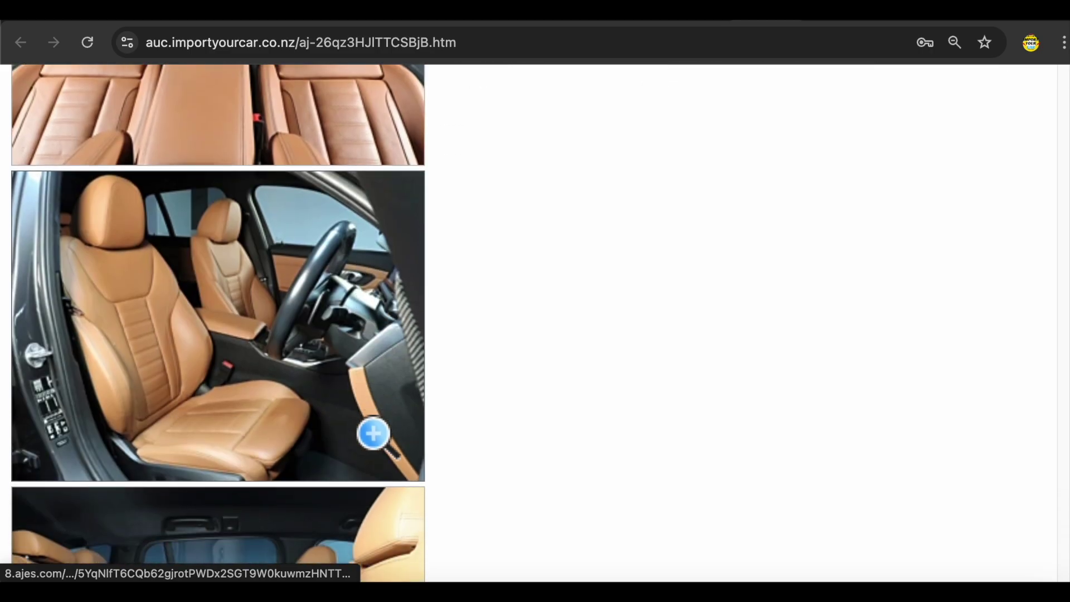
{"action": "scroll", "coordinate": [372, 434], "scroll_direction": "down", "scroll_amount": 8}
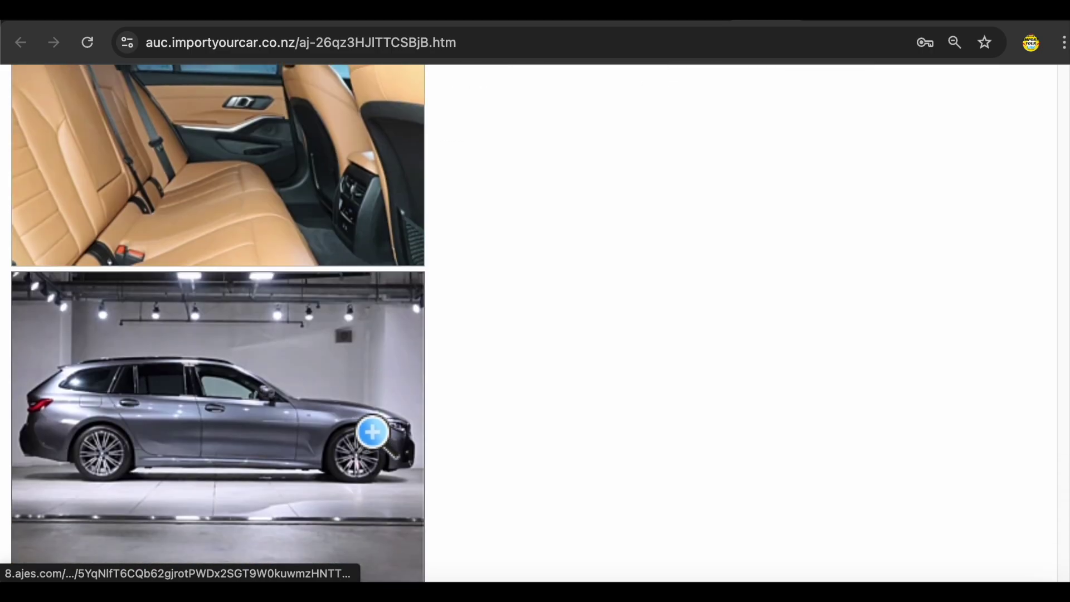
- Switch to the next opened lot and scroll through its photos and details
{"action": "key", "text": "ctrl+Tab"}
{"action": "scroll", "coordinate": [585, 334], "scroll_direction": "down", "scroll_amount": 2}
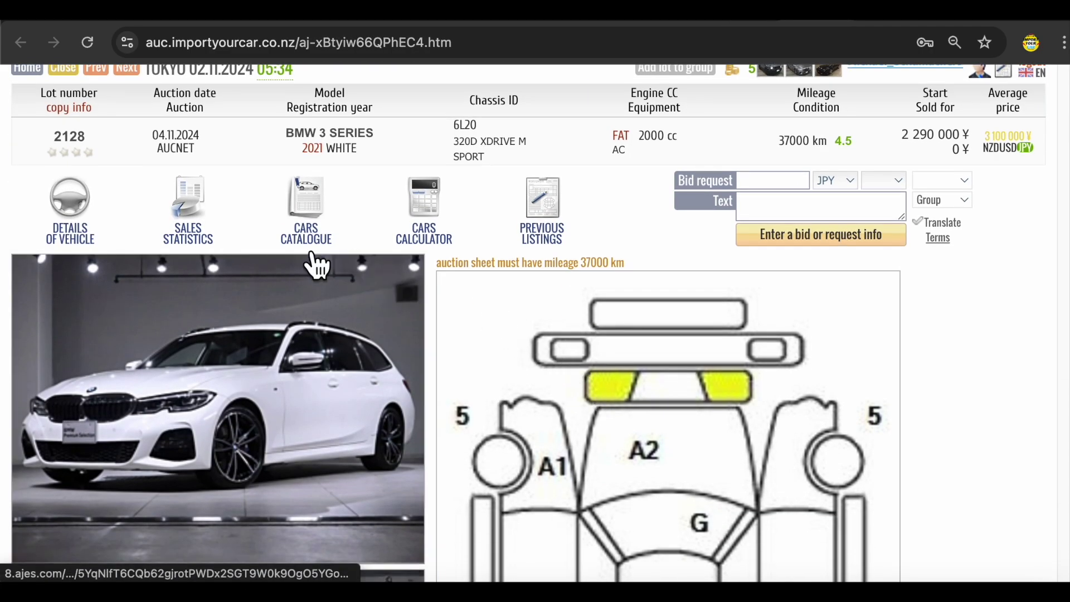
{"action": "scroll", "coordinate": [286, 372], "scroll_direction": "down", "scroll_amount": 8}
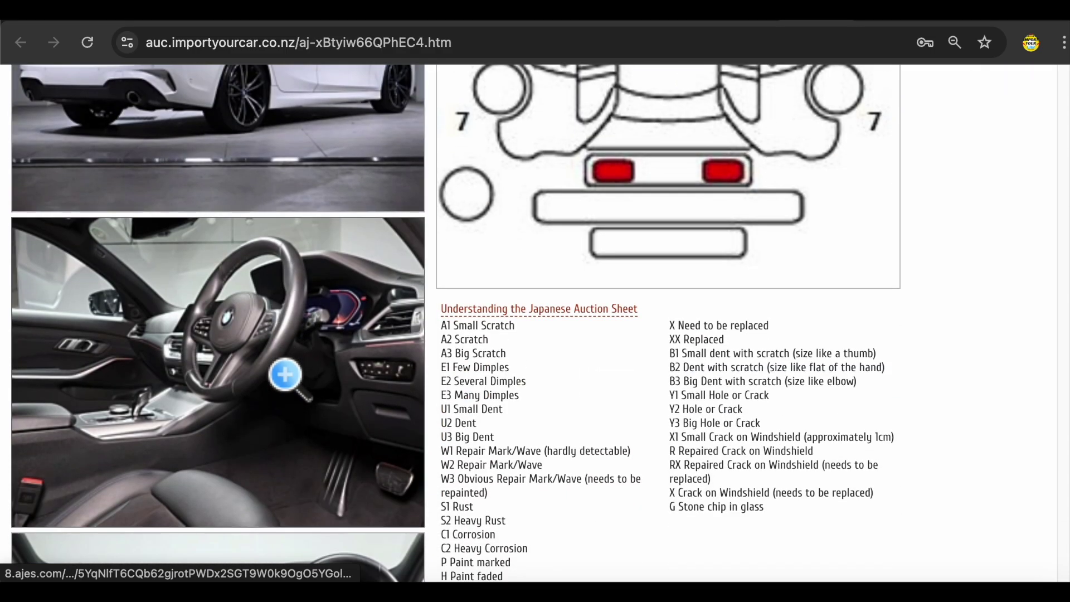
{"action": "scroll", "coordinate": [286, 375], "scroll_direction": "down", "scroll_amount": 10}
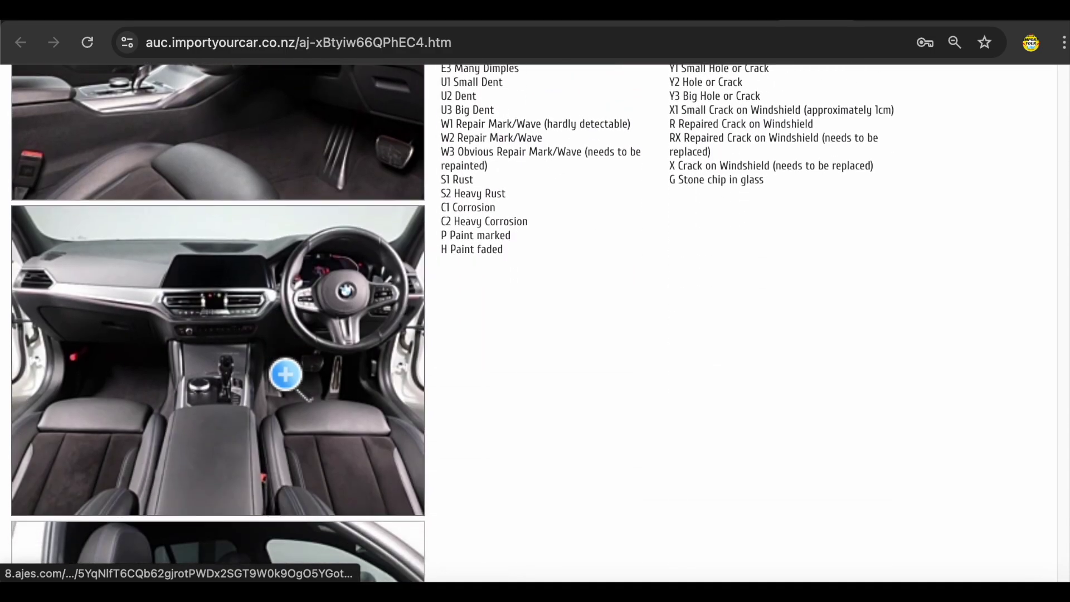
{"action": "scroll", "coordinate": [286, 375], "scroll_direction": "down", "scroll_amount": 5}
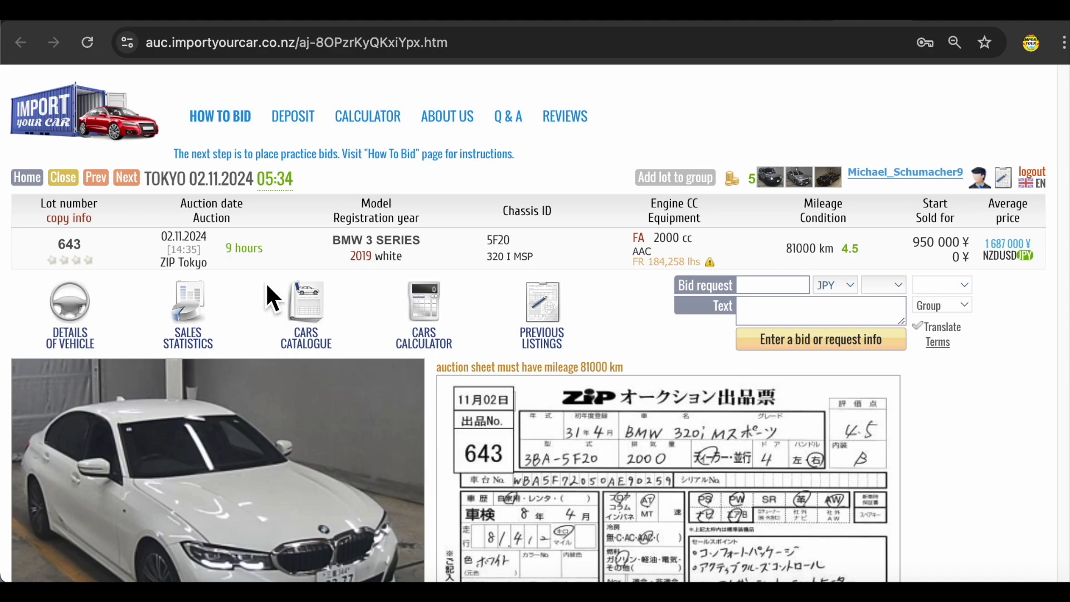
{"action": "mouse_move", "coordinate": [251, 258]}
{"action": "scroll", "coordinate": [207, 268], "scroll_direction": "down", "scroll_amount": 3}
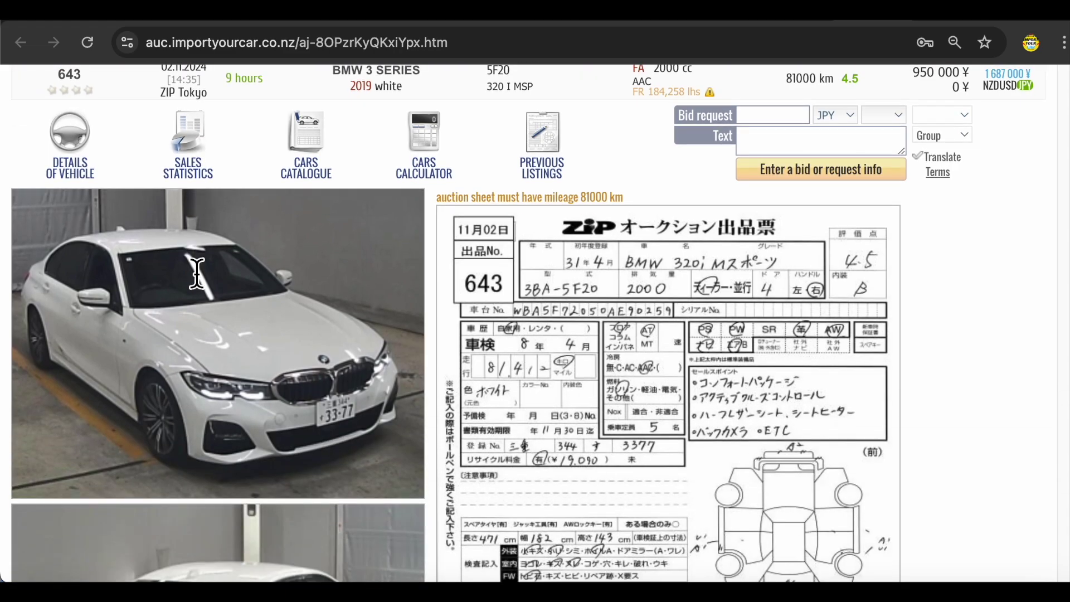
{"action": "scroll", "coordinate": [190, 269], "scroll_direction": "up", "scroll_amount": 1}
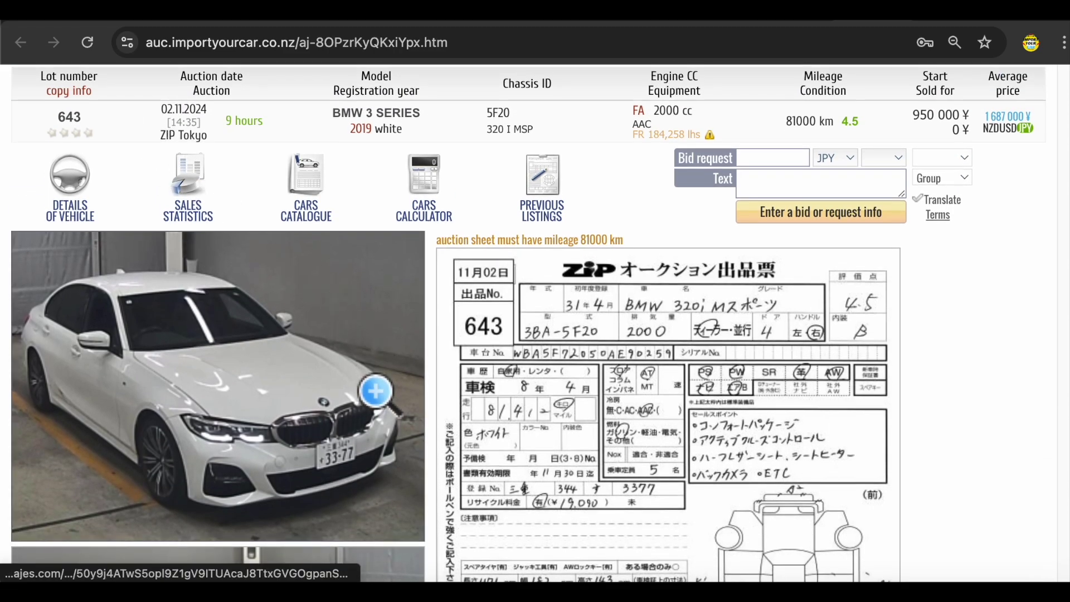
{"action": "scroll", "coordinate": [361, 328], "scroll_direction": "down", "scroll_amount": 5}
{"action": "scroll", "coordinate": [375, 392], "scroll_direction": "up", "scroll_amount": 7}
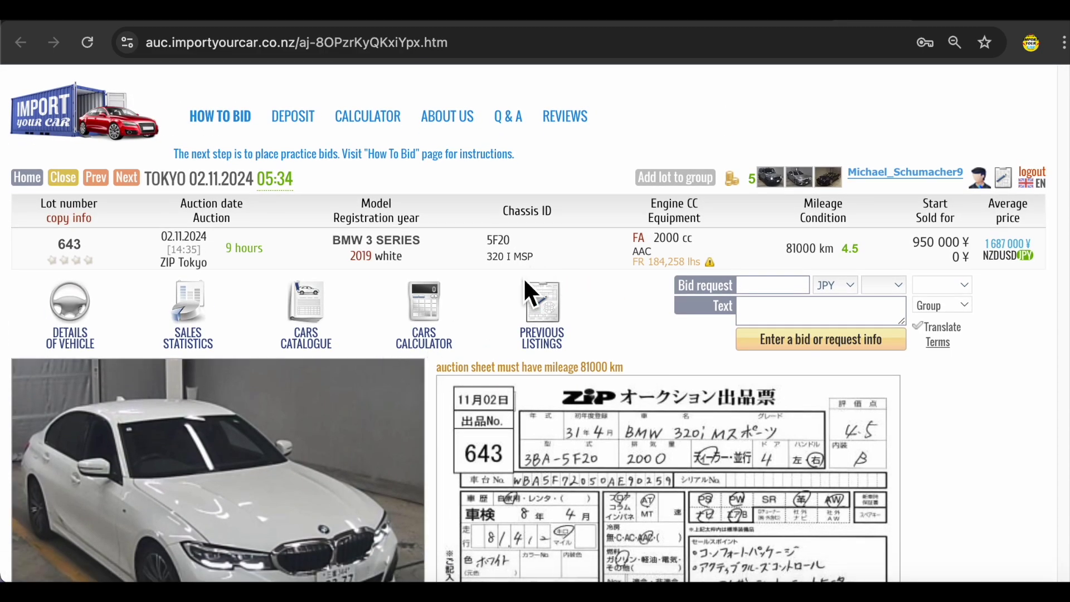
{"action": "scroll", "coordinate": [526, 428], "scroll_direction": "down", "scroll_amount": 1}
{"action": "scroll", "coordinate": [526, 428], "scroll_direction": "down", "scroll_amount": 3}
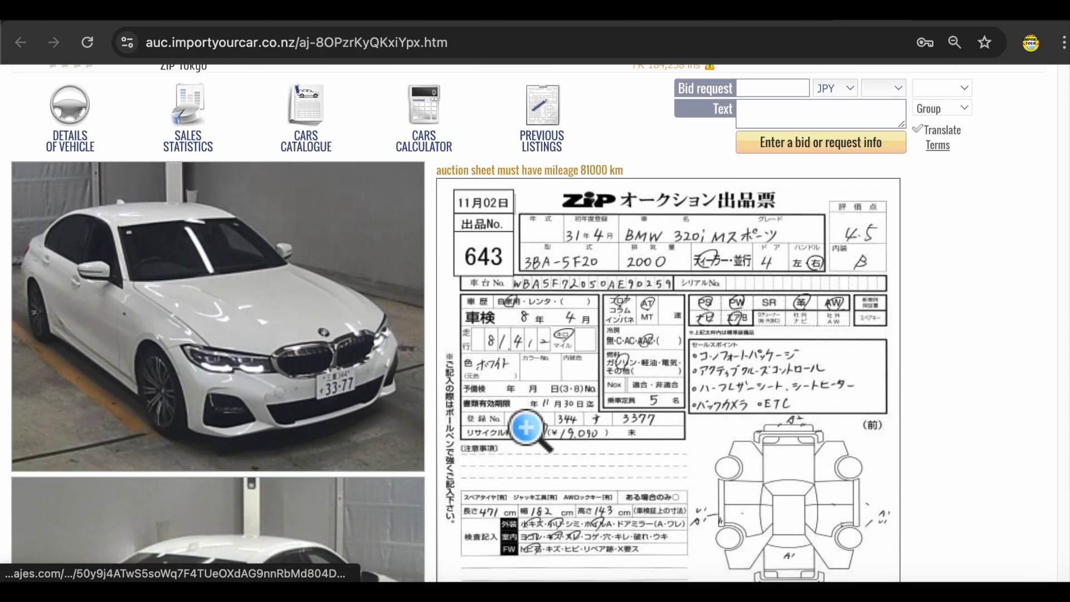
{"action": "scroll", "coordinate": [528, 430], "scroll_direction": "down", "scroll_amount": 1}
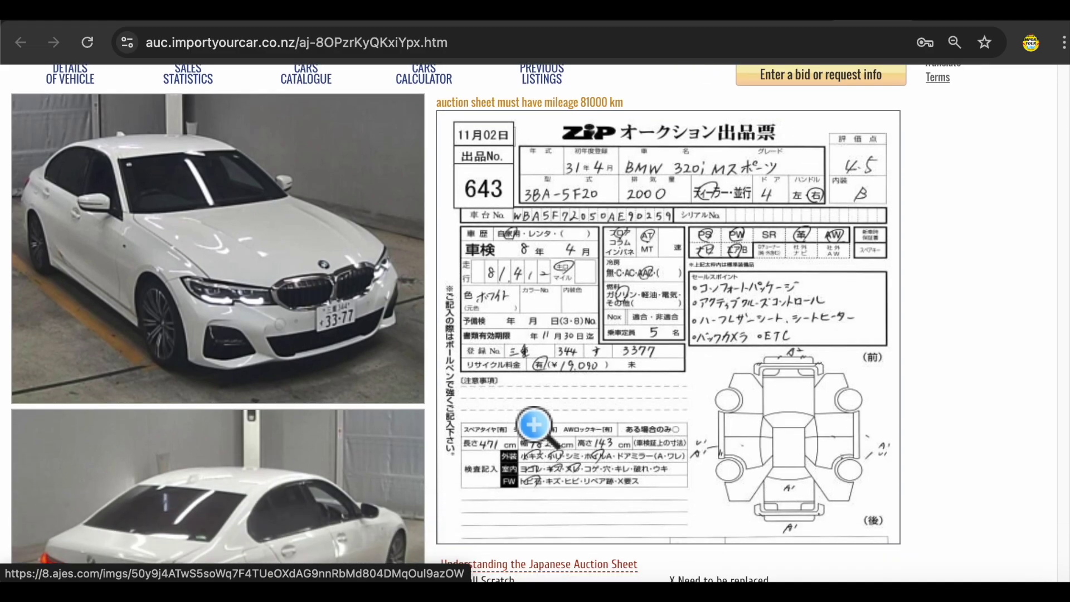
{"action": "scroll", "coordinate": [148, 263], "scroll_direction": "down", "scroll_amount": 8}
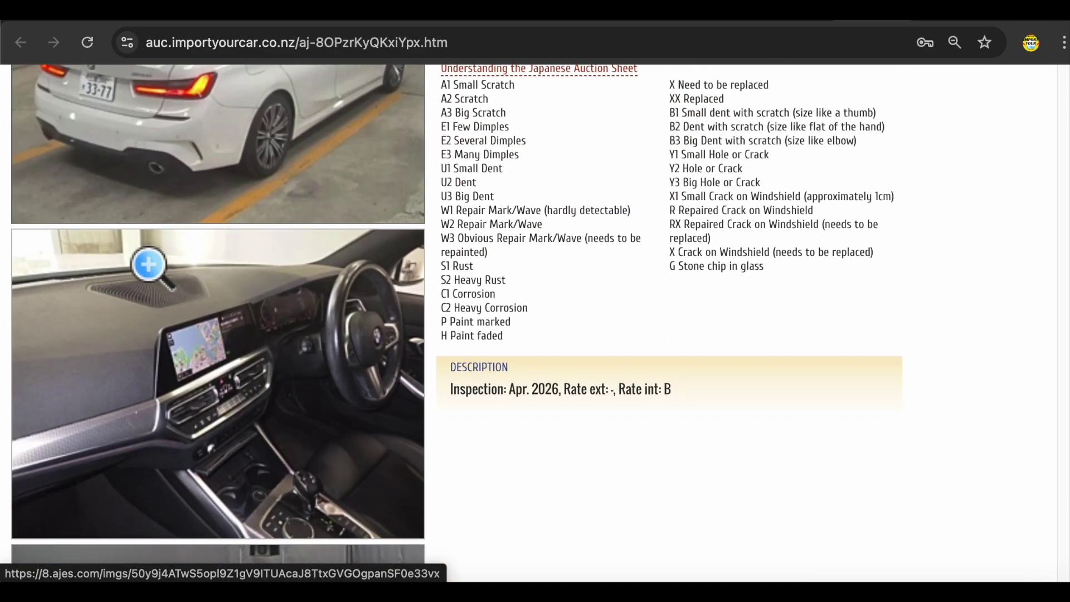
{"action": "scroll", "coordinate": [168, 320], "scroll_direction": "down", "scroll_amount": 5}
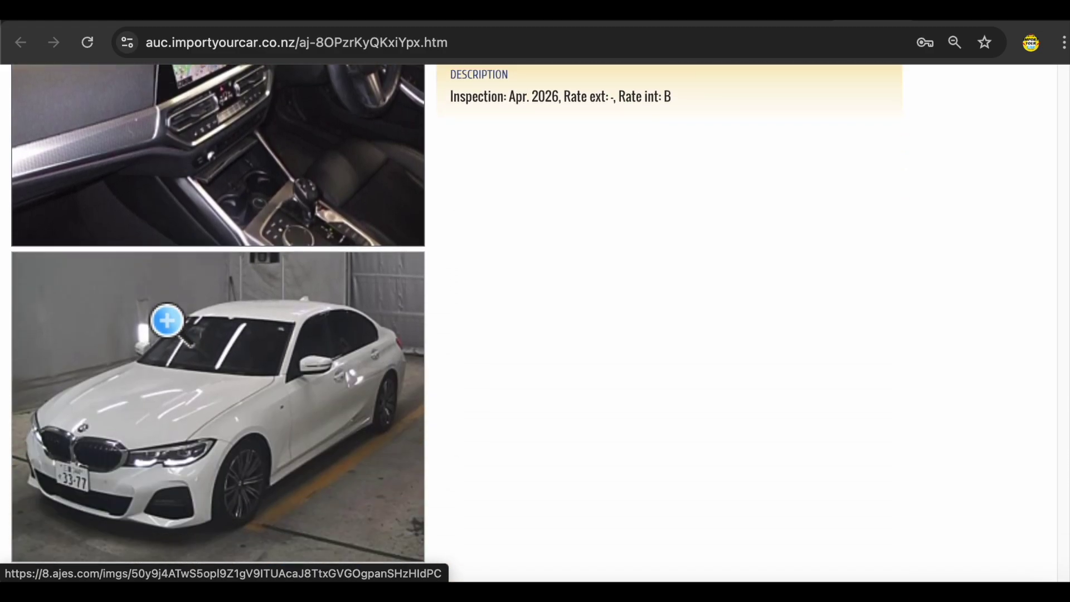
{"action": "scroll", "coordinate": [167, 321], "scroll_direction": "up", "scroll_amount": 15}
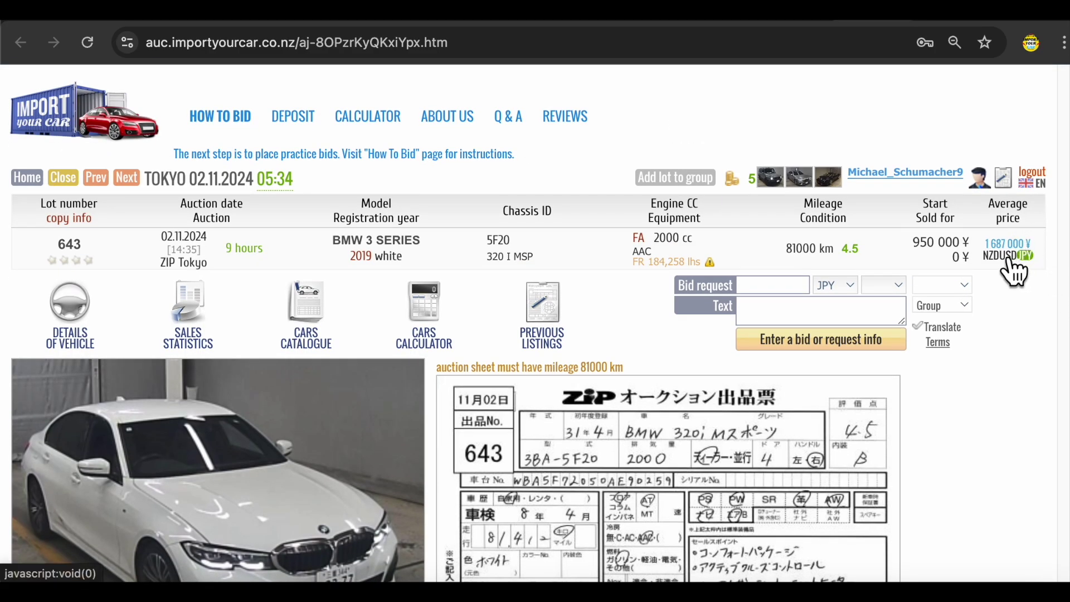
{"action": "mouse_move", "coordinate": [1022, 246]}
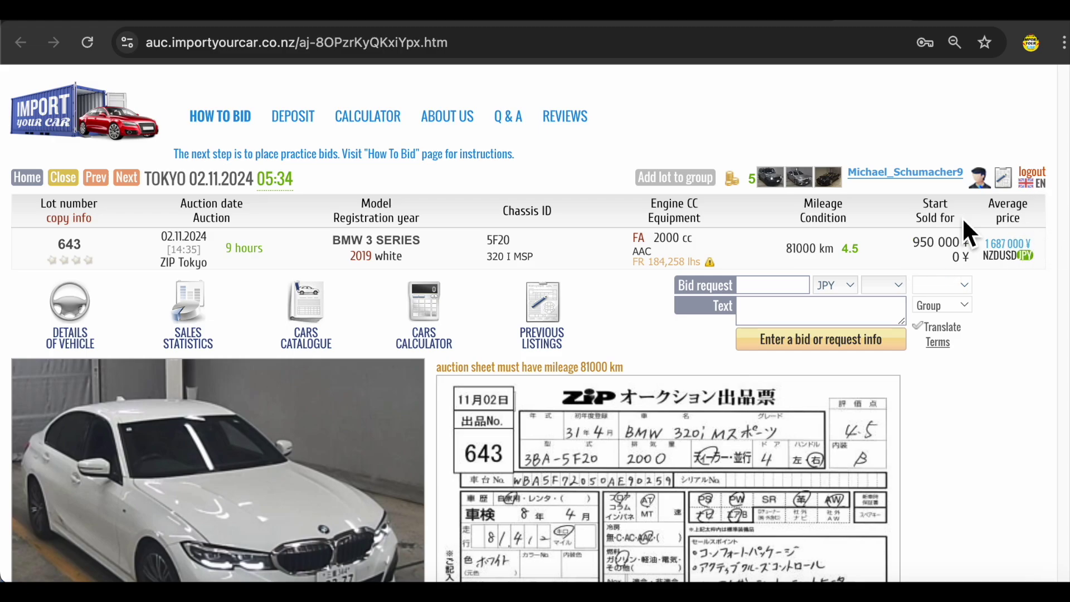
- Check the sales statistics for lot 643
{"action": "left_click", "coordinate": [205, 326]}
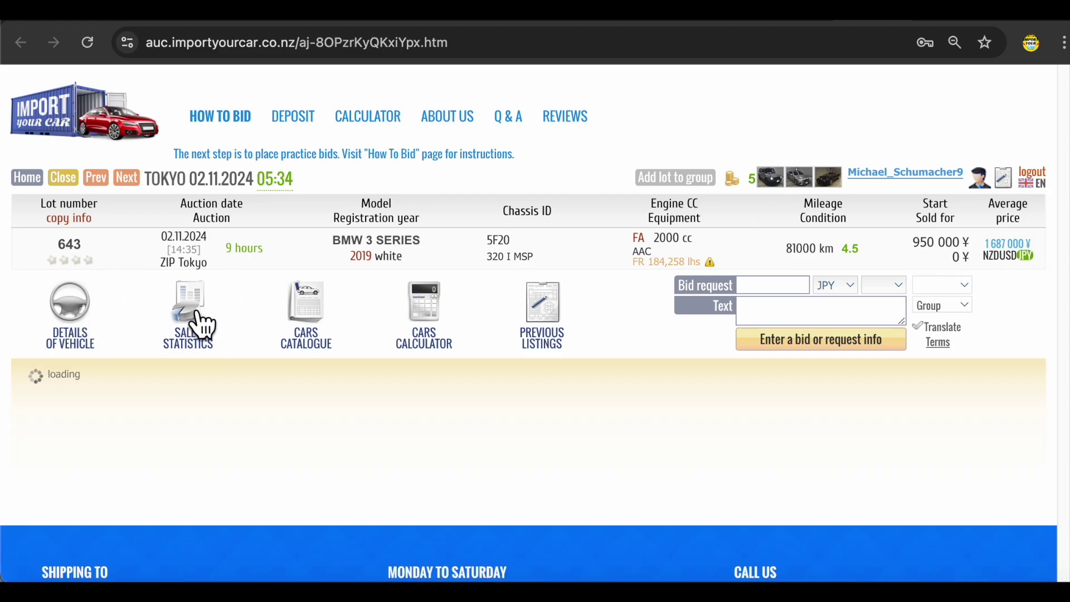
{"action": "scroll", "coordinate": [419, 263], "scroll_direction": "down", "scroll_amount": 3}
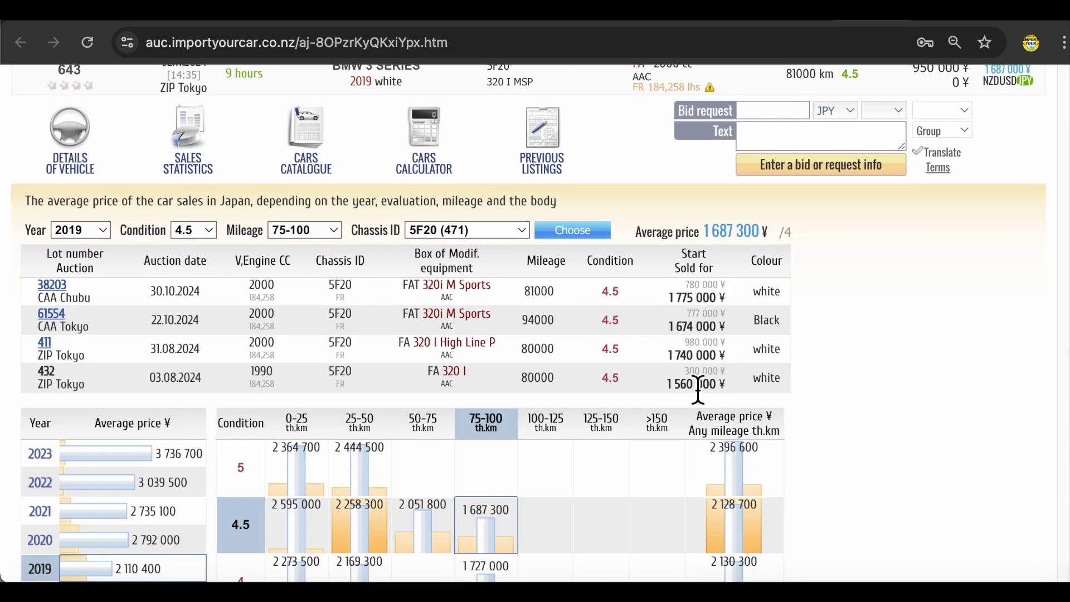
{"action": "scroll", "coordinate": [690, 390], "scroll_direction": "up", "scroll_amount": 2}
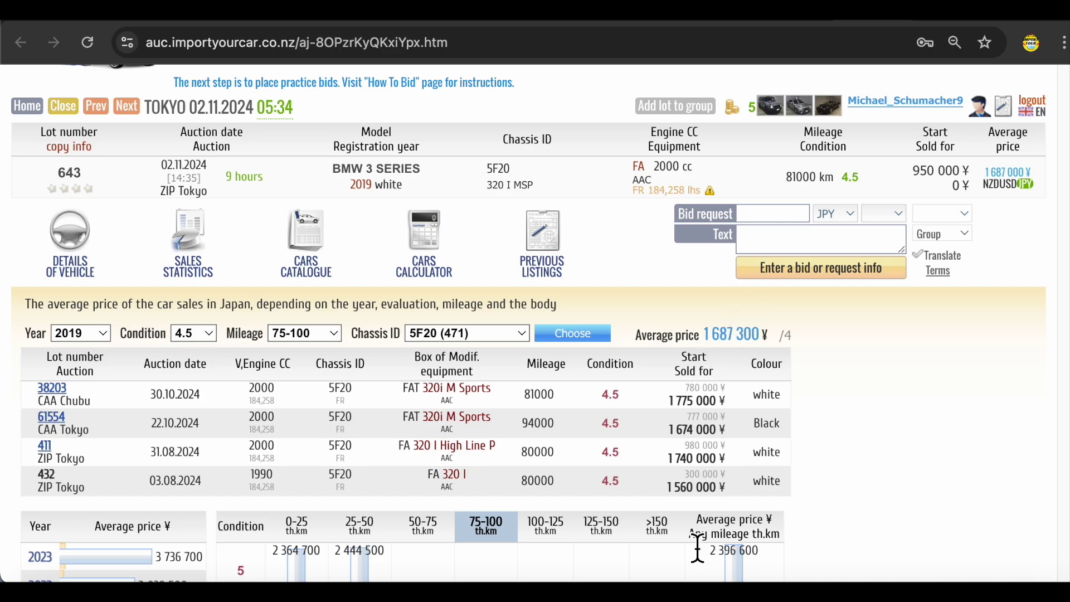
- Submit a 1500000 JPY bid on lot 643 asking whether the seats are heated or ventilated
{"action": "left_click", "coordinate": [787, 216]}
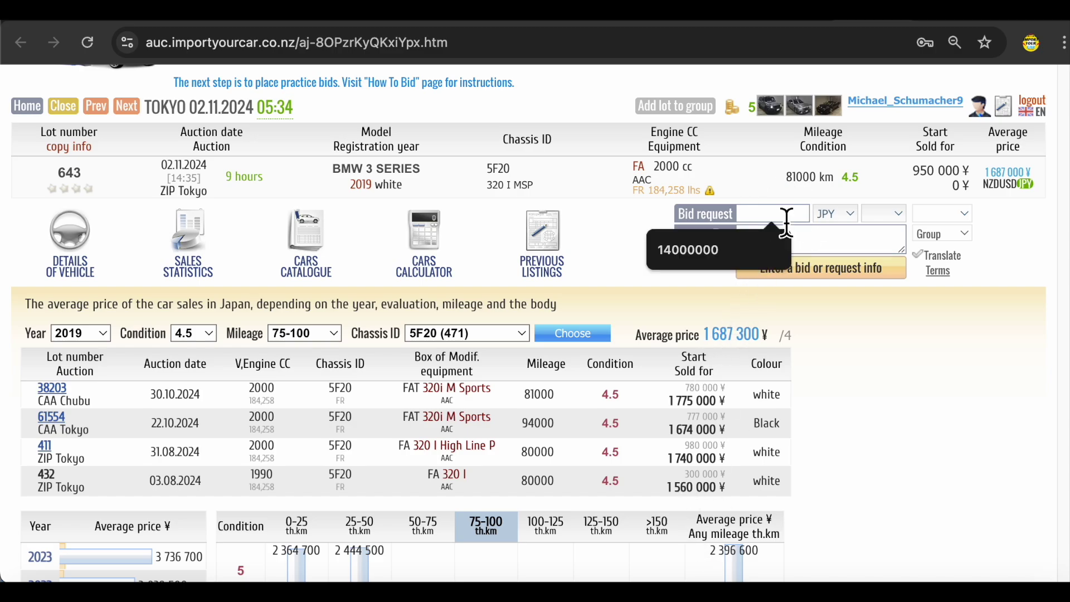
{"action": "type", "text": "1500000"}
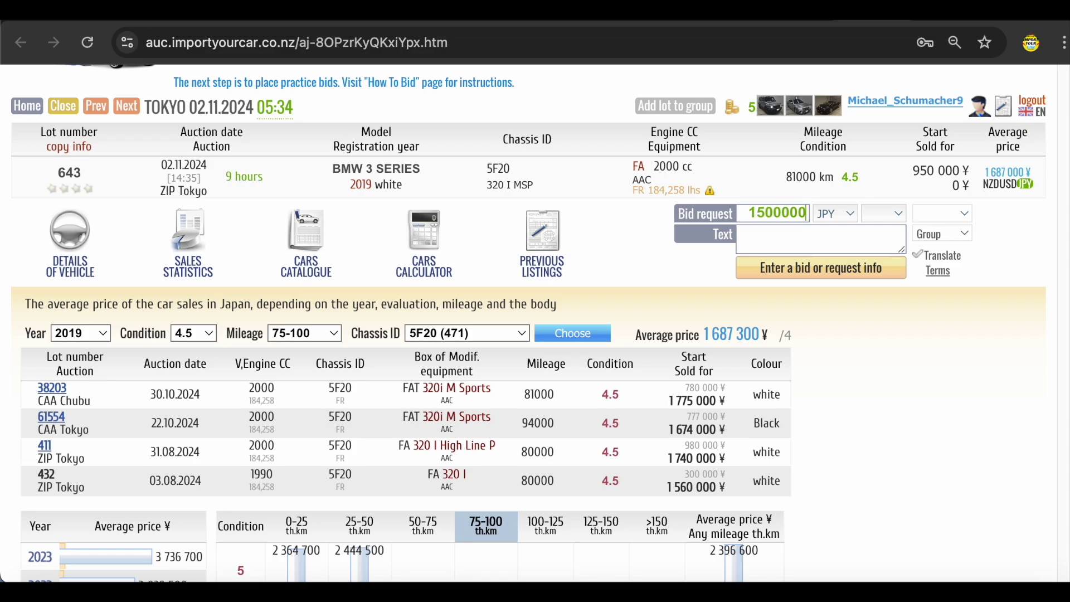
{"action": "scroll", "coordinate": [848, 251], "scroll_direction": "up", "scroll_amount": 1}
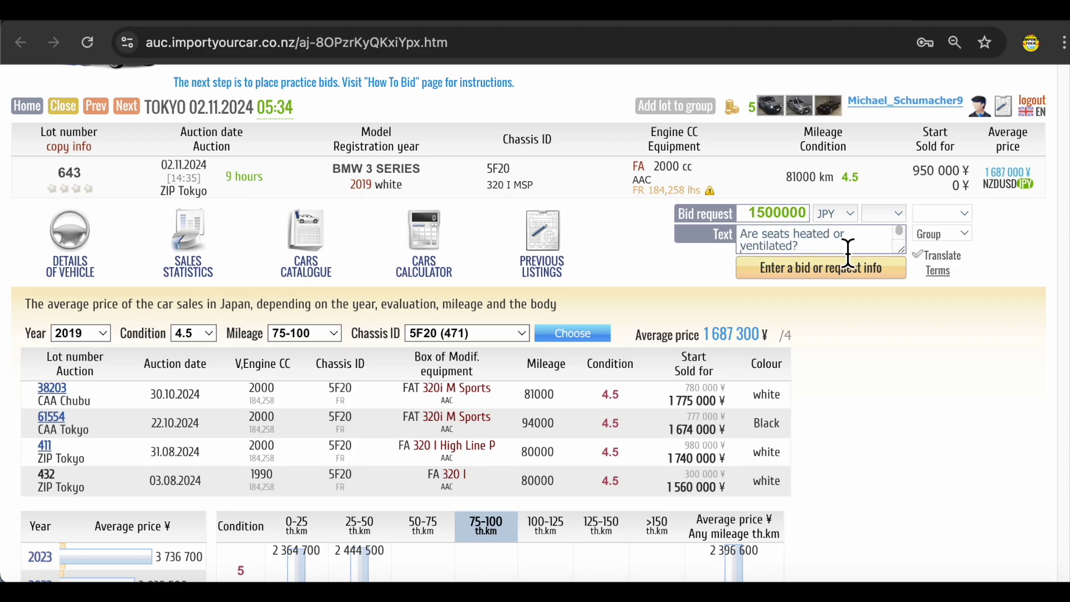
{"action": "left_click", "coordinate": [792, 272]}
{"action": "left_click", "coordinate": [832, 277]}
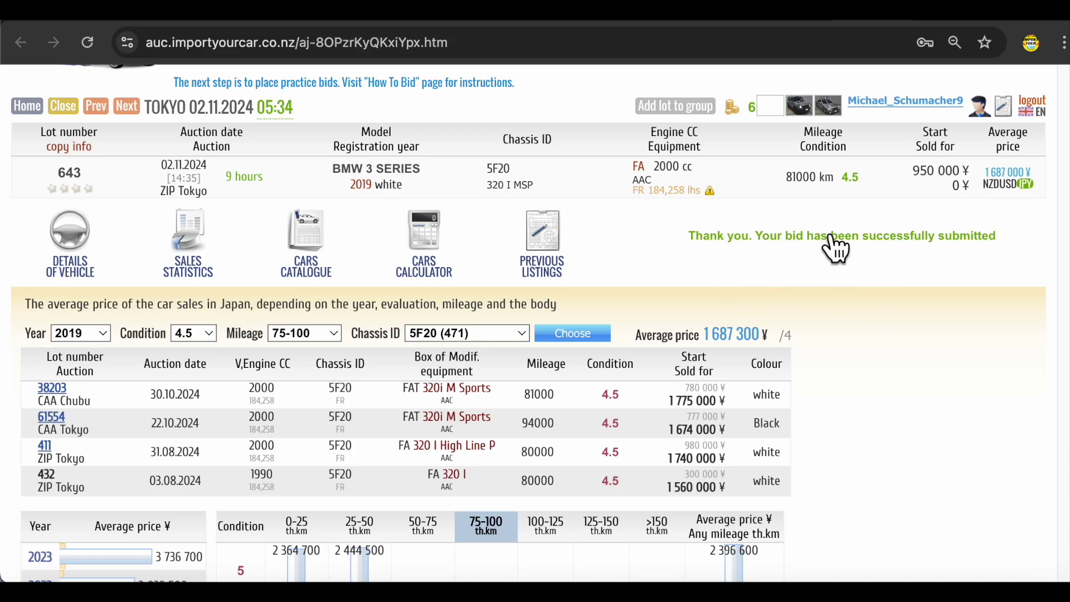
{"action": "left_click", "coordinate": [330, 250]}
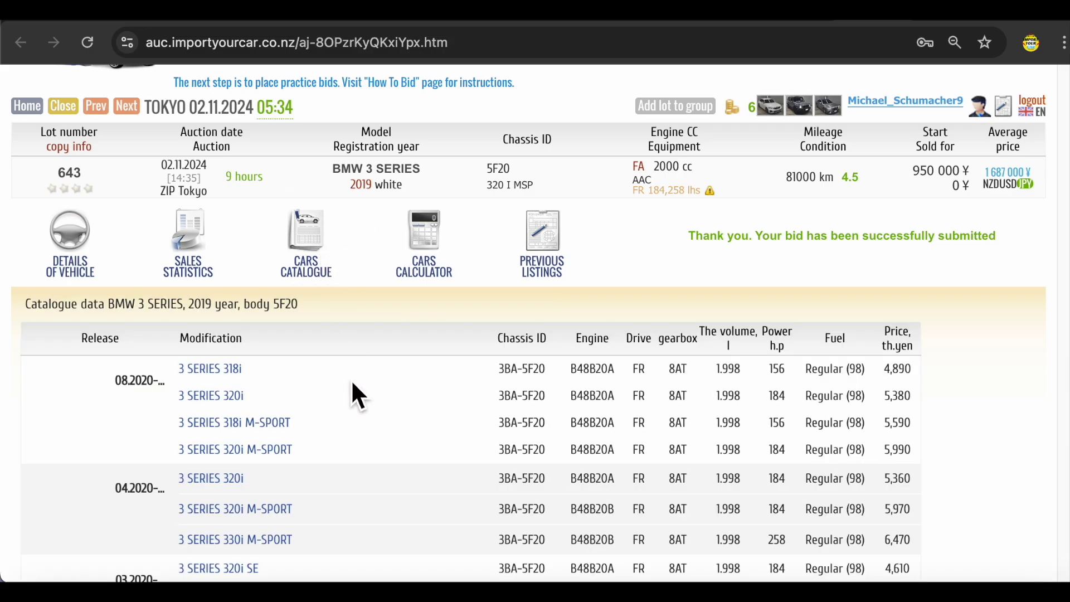
- Review lot 643's catalogue data, selecting engine code B48B20A and chassis code 5F20
{"action": "scroll", "coordinate": [352, 385], "scroll_direction": "down", "scroll_amount": 4}
{"action": "scroll", "coordinate": [263, 360], "scroll_direction": "down", "scroll_amount": 5}
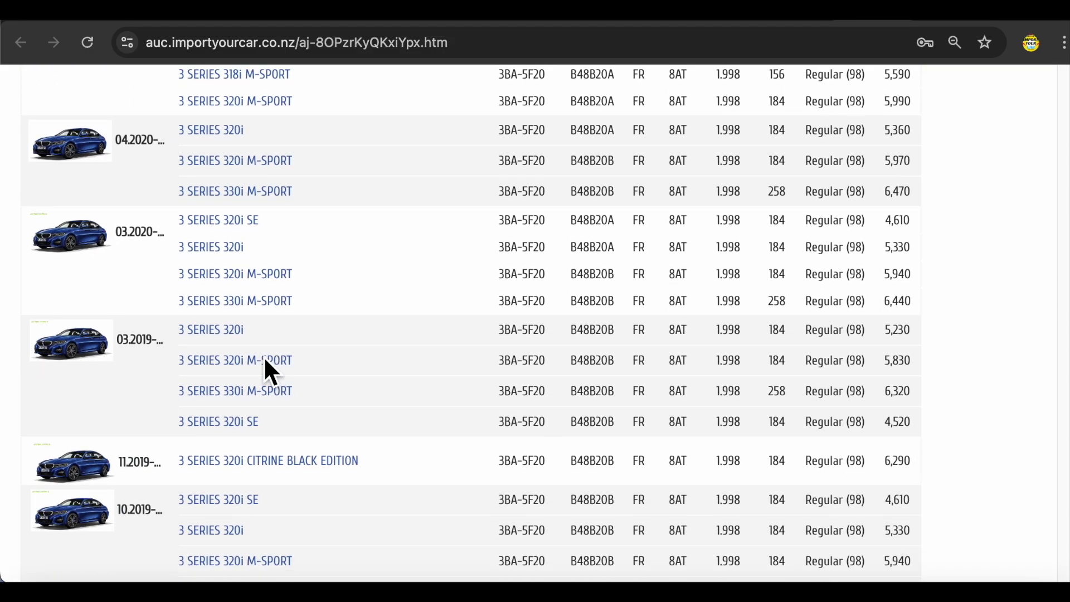
{"action": "scroll", "coordinate": [272, 366], "scroll_direction": "up", "scroll_amount": 4}
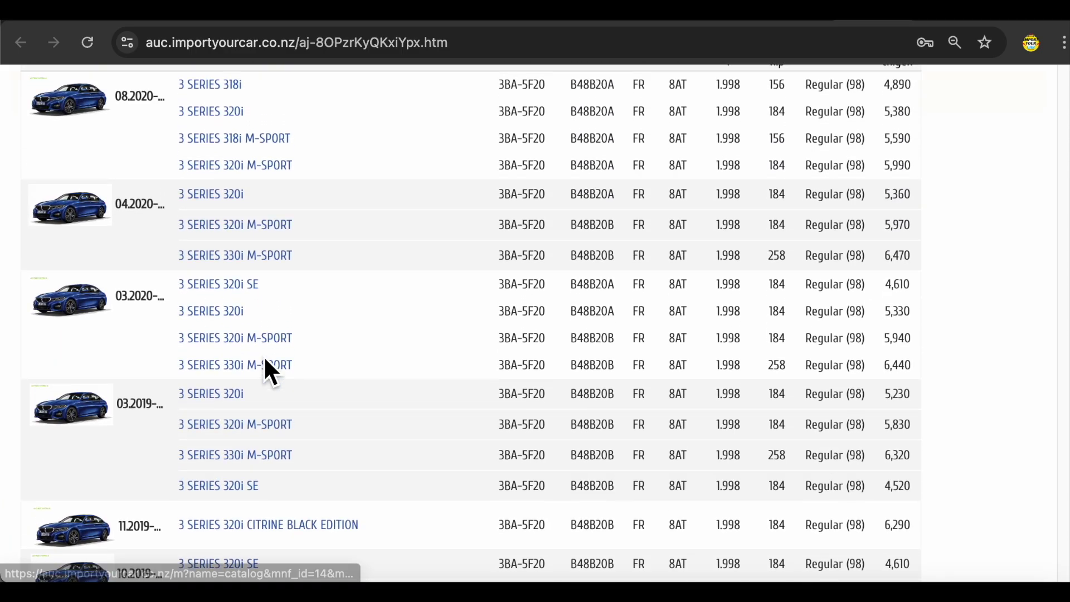
{"action": "double_click", "coordinate": [598, 131]}
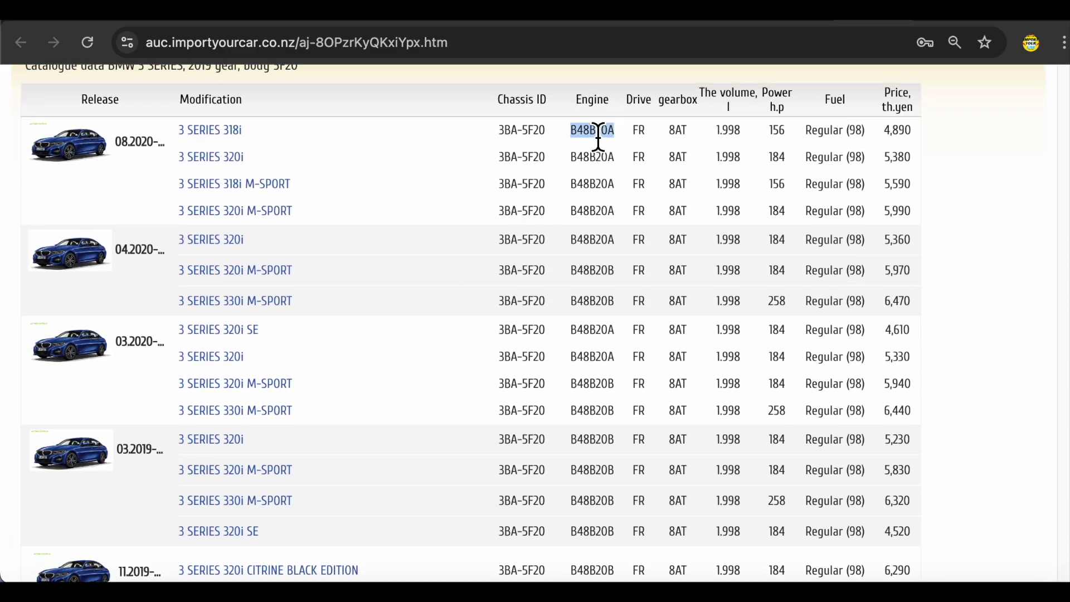
{"action": "double_click", "coordinate": [539, 136]}
{"action": "scroll", "coordinate": [383, 229], "scroll_direction": "up", "scroll_amount": 4}
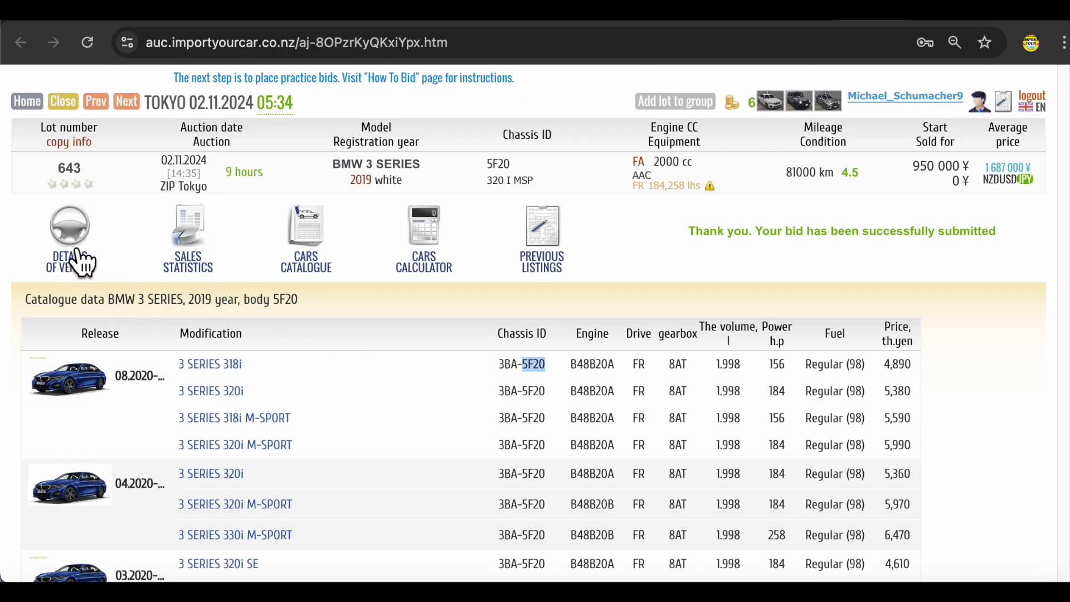
- Return to the vehicle photos, enlarge the front photo, then go back to the bid list
{"action": "left_click", "coordinate": [81, 262]}
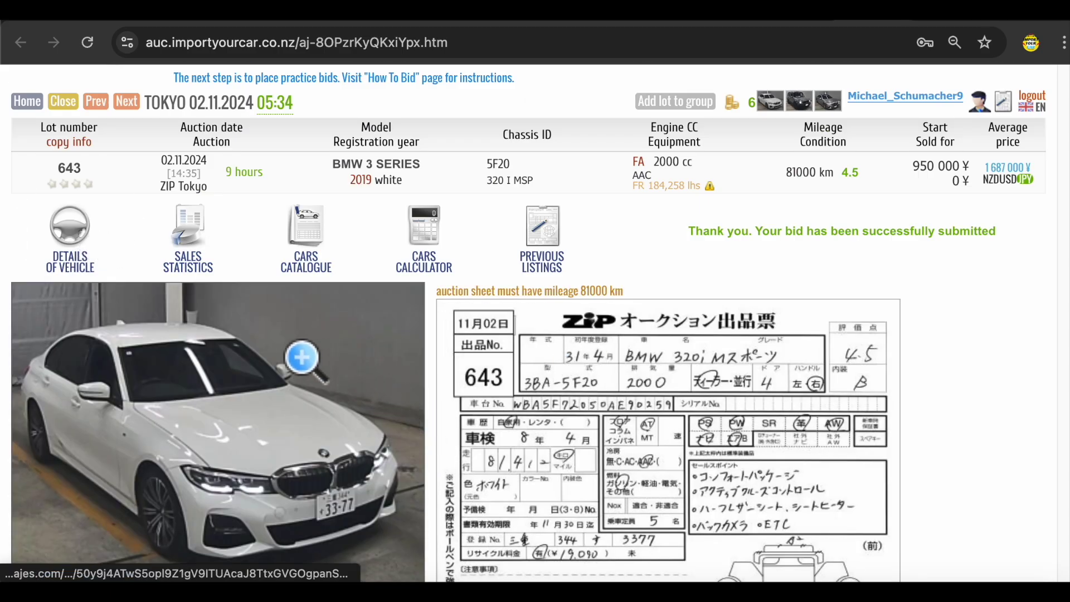
{"action": "scroll", "coordinate": [289, 413], "scroll_direction": "down", "scroll_amount": 1}
{"action": "left_click", "coordinate": [288, 397]}
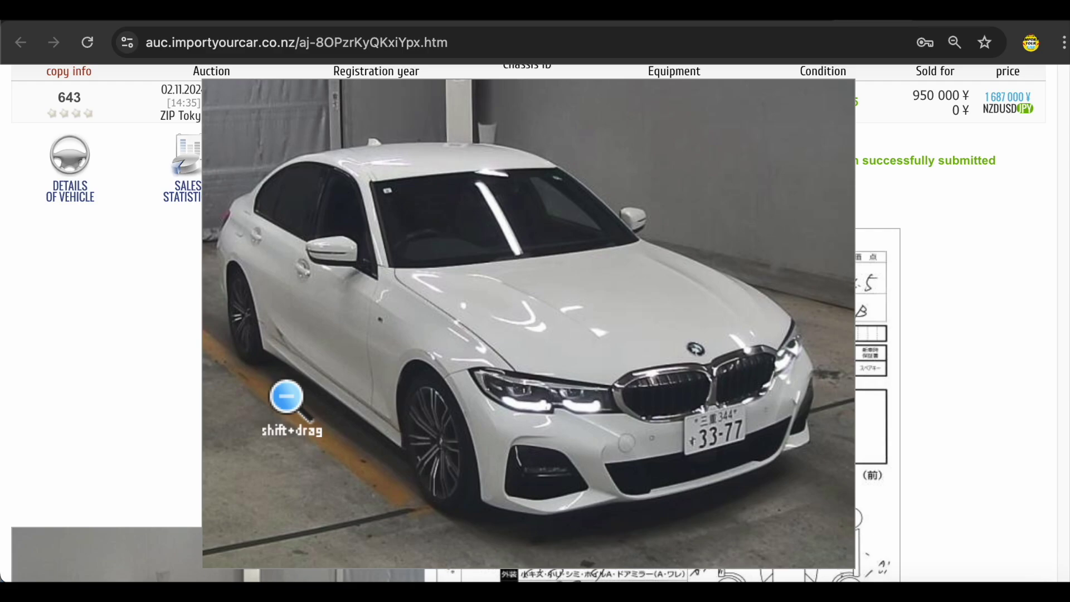
{"action": "key", "text": "alt+Left"}
{"action": "scroll", "coordinate": [113, 292], "scroll_direction": "down", "scroll_amount": 3}
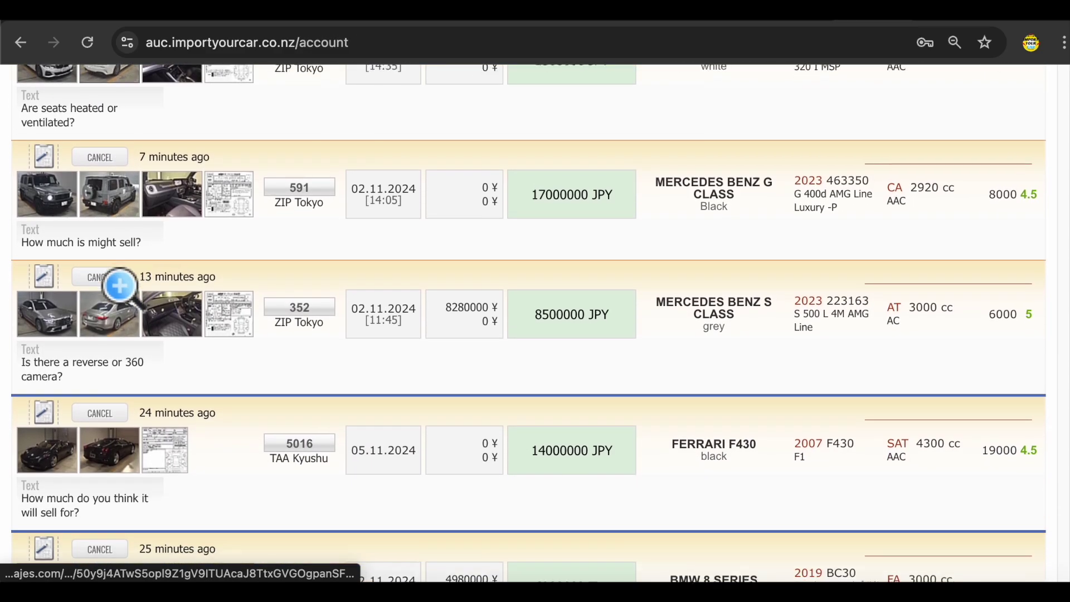
- Return to the top of the bid list and reload the bid requests page
{"action": "scroll", "coordinate": [114, 285], "scroll_direction": "down", "scroll_amount": 6}
{"action": "key", "text": "Home"}
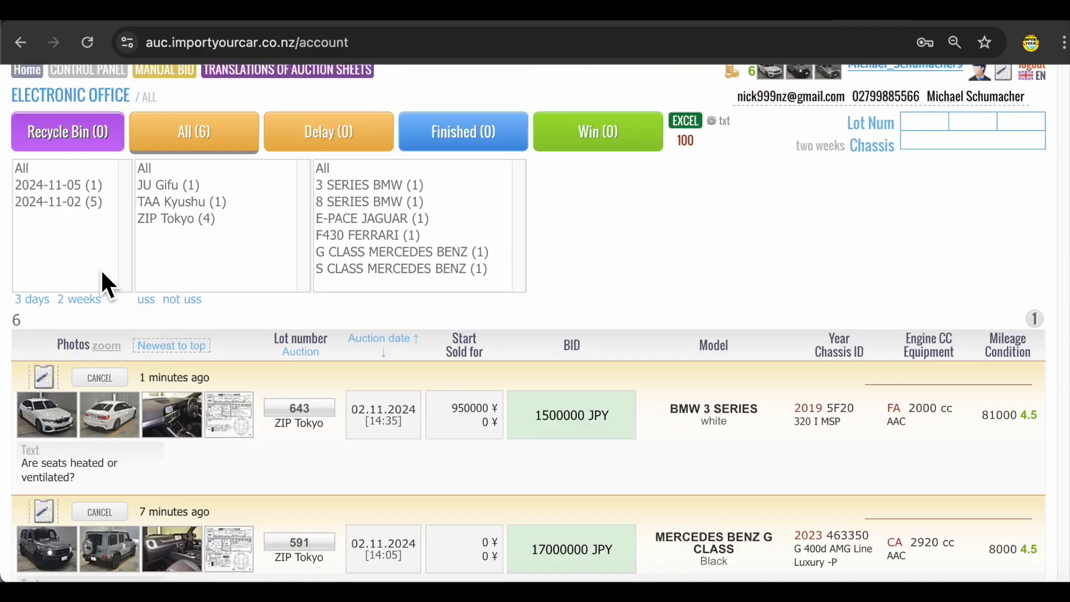
{"action": "scroll", "coordinate": [100, 268], "scroll_direction": "up", "scroll_amount": 2}
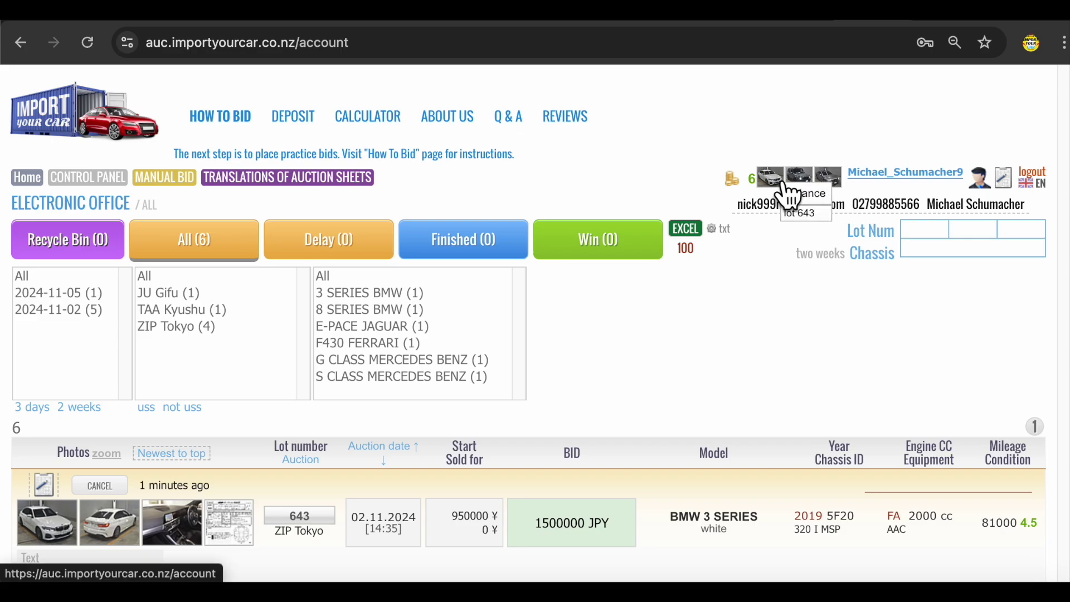
{"action": "left_click", "coordinate": [783, 184]}
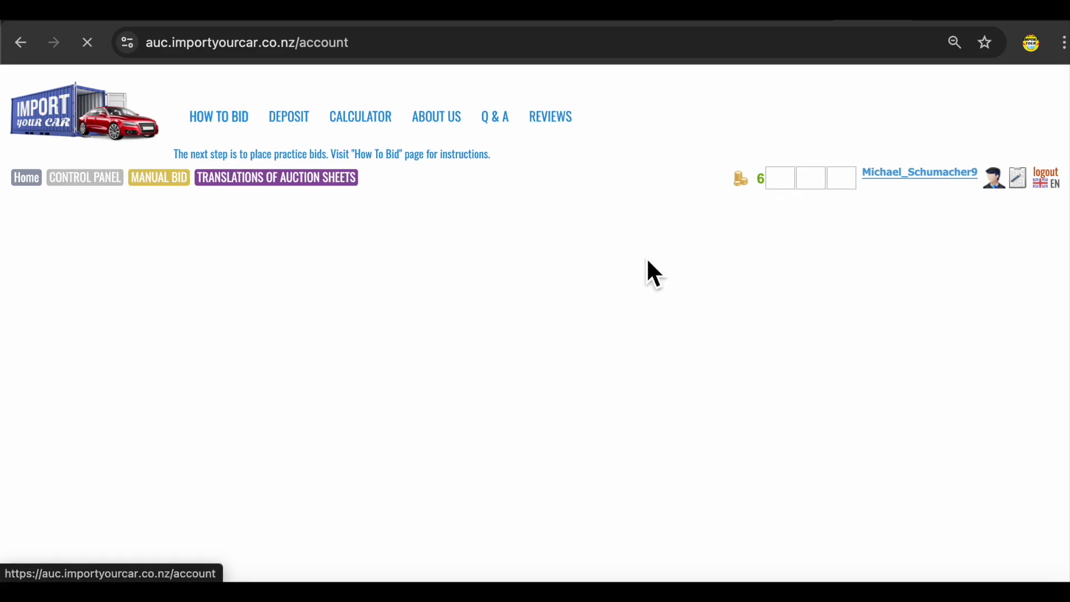
{"action": "scroll", "coordinate": [169, 353], "scroll_direction": "down", "scroll_amount": 2}
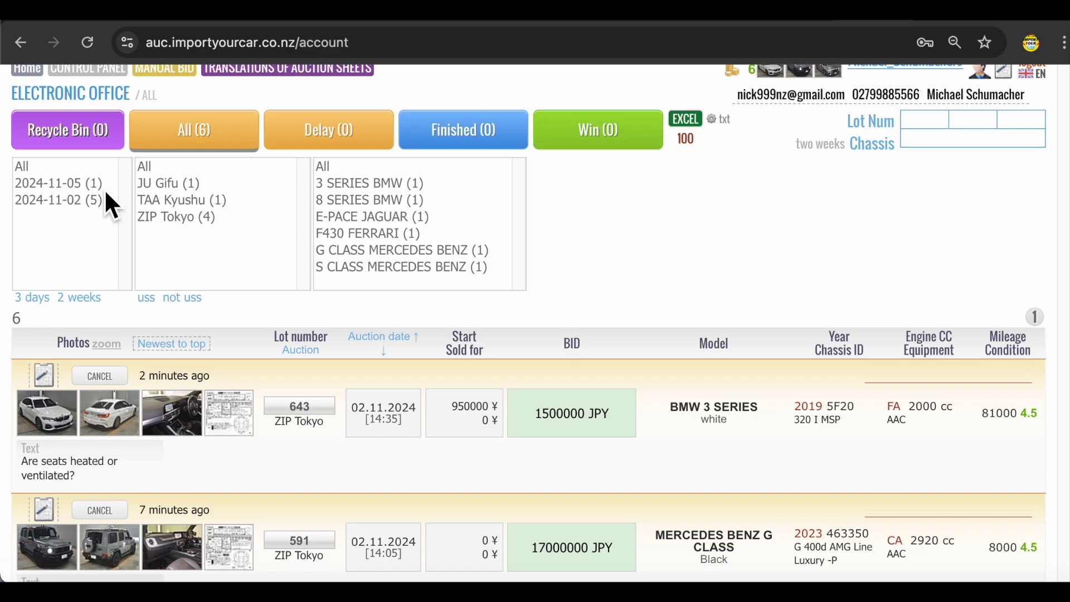
- Filter the bids to auction date 2024-11-02 and scroll through them
{"action": "left_click", "coordinate": [67, 200]}
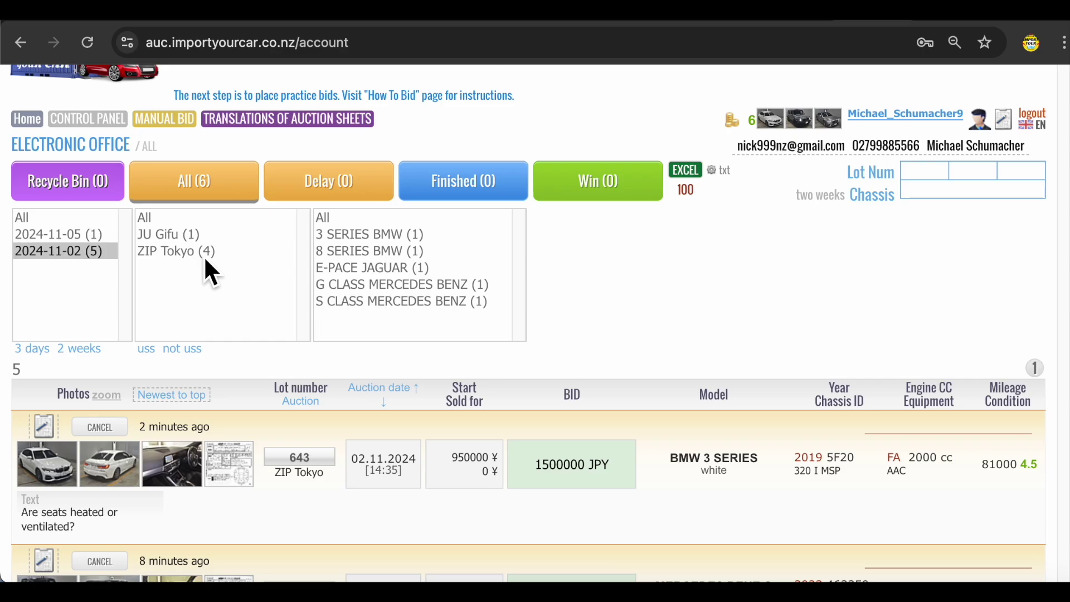
{"action": "scroll", "coordinate": [204, 256], "scroll_direction": "down", "scroll_amount": 4}
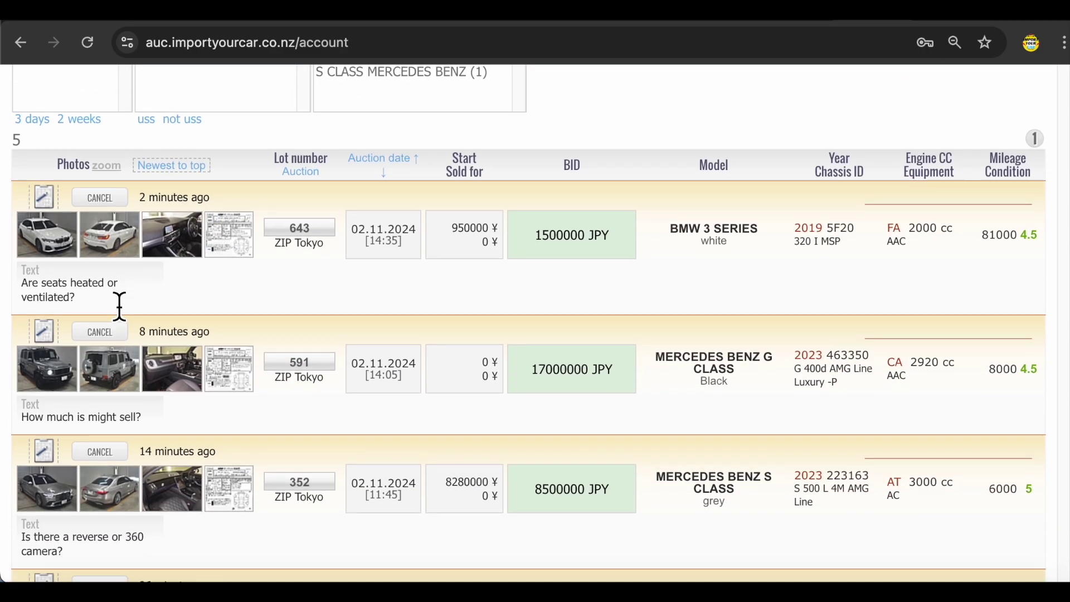
{"action": "scroll", "coordinate": [120, 307], "scroll_direction": "down", "scroll_amount": 1}
{"action": "scroll", "coordinate": [385, 415], "scroll_direction": "down", "scroll_amount": 2}
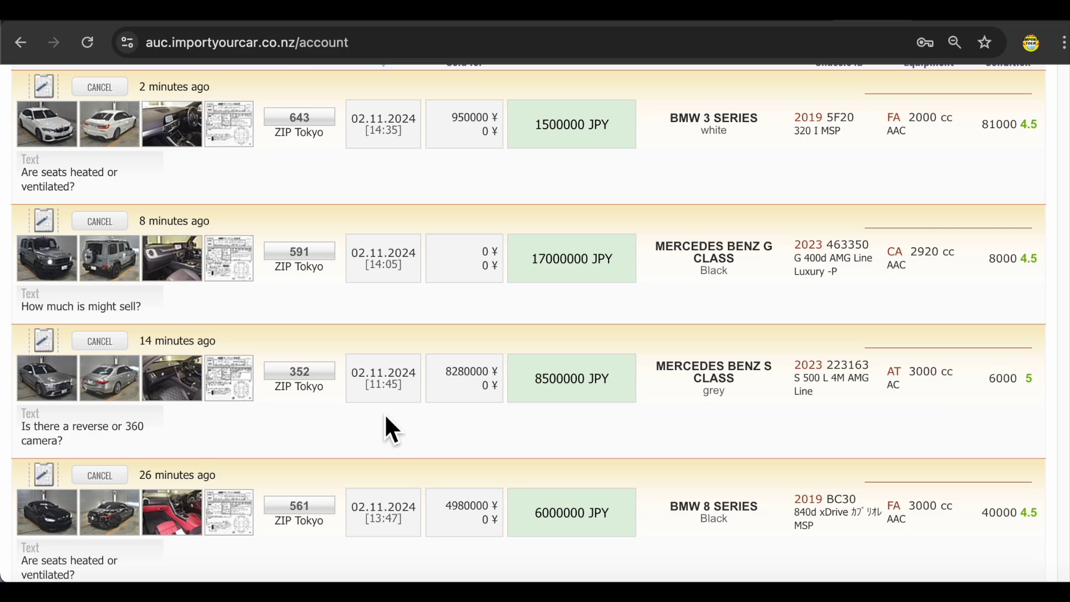
{"action": "scroll", "coordinate": [387, 418], "scroll_direction": "down", "scroll_amount": 1}
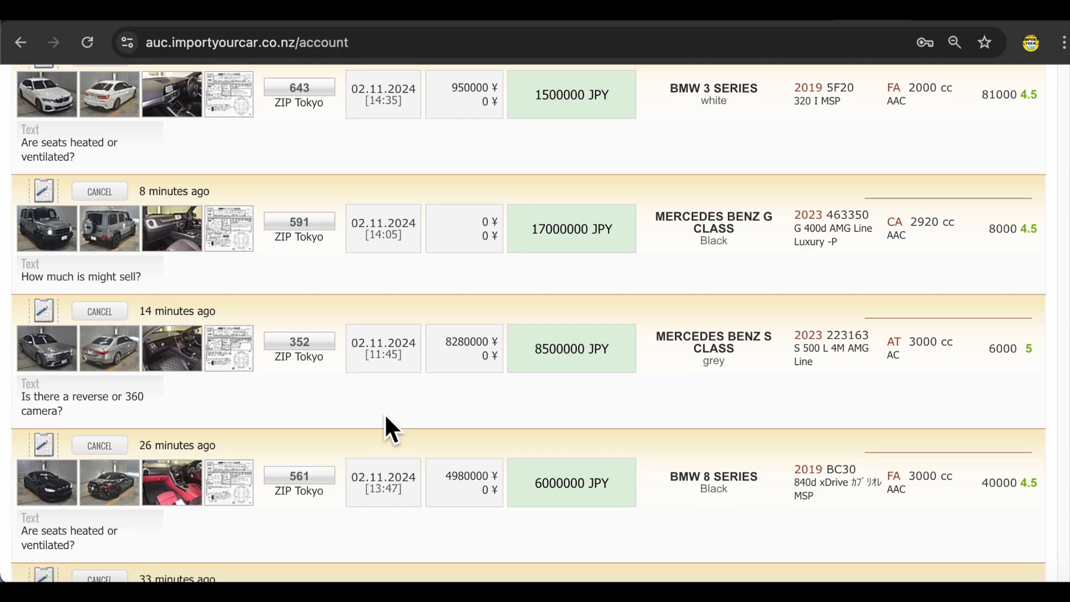
{"action": "scroll", "coordinate": [384, 413], "scroll_direction": "up", "scroll_amount": 1}
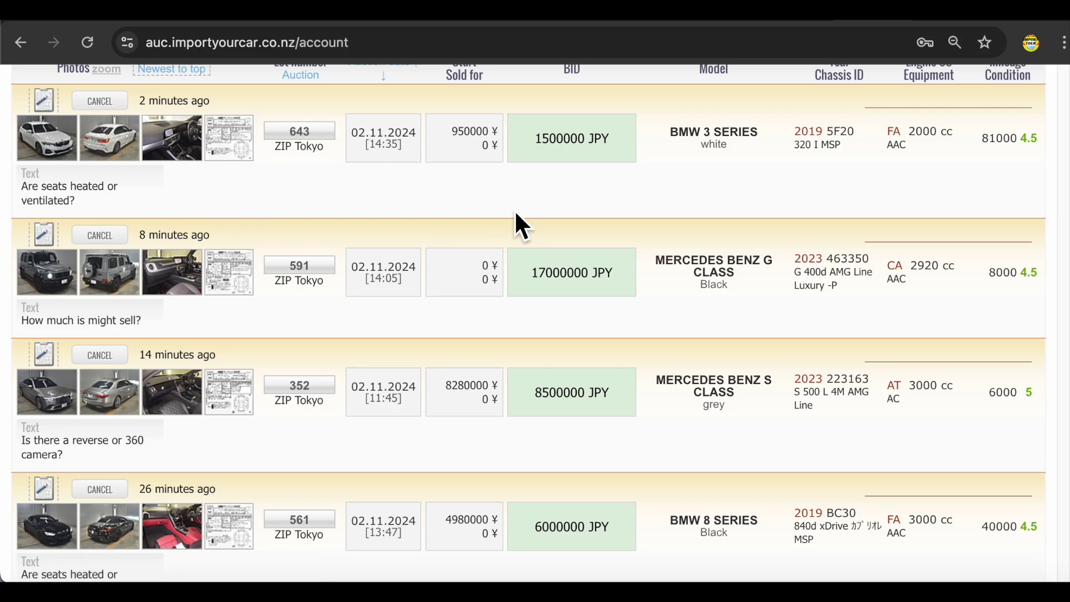
{"action": "scroll", "coordinate": [492, 346], "scroll_direction": "up", "scroll_amount": 7}
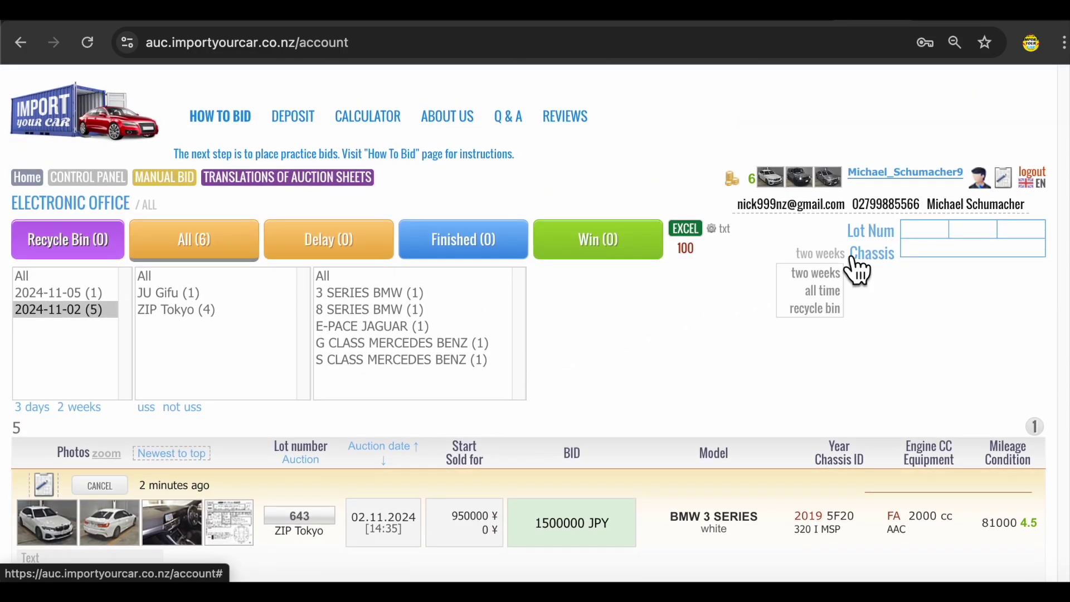
- Reload the electronic office to show the latest six bids
{"action": "mouse_move", "coordinate": [824, 196]}
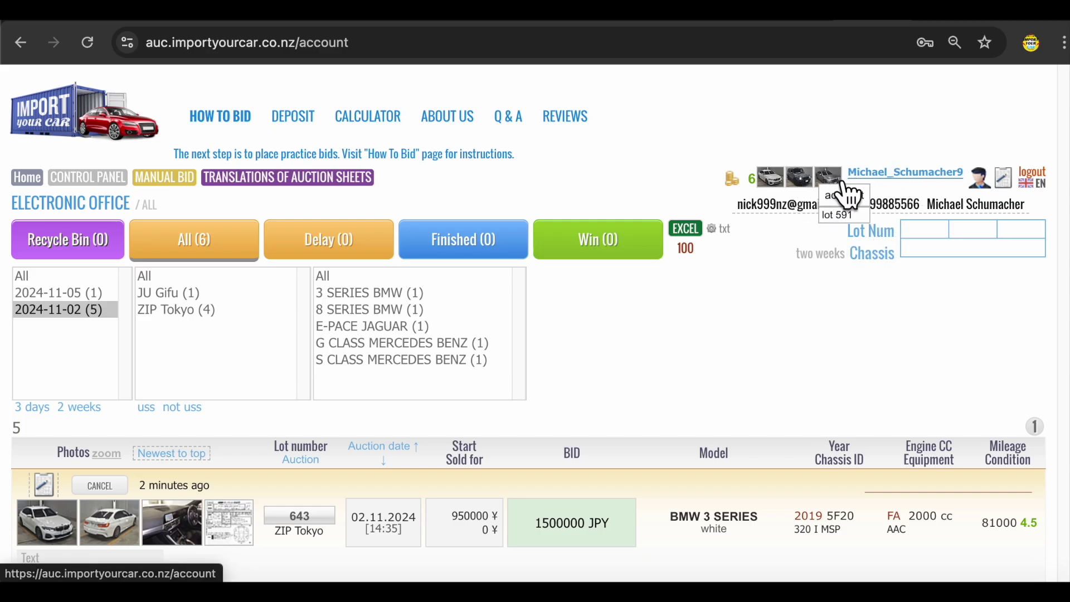
{"action": "left_click", "coordinate": [803, 195]}
{"action": "scroll", "coordinate": [424, 311], "scroll_direction": "down", "scroll_amount": 10}
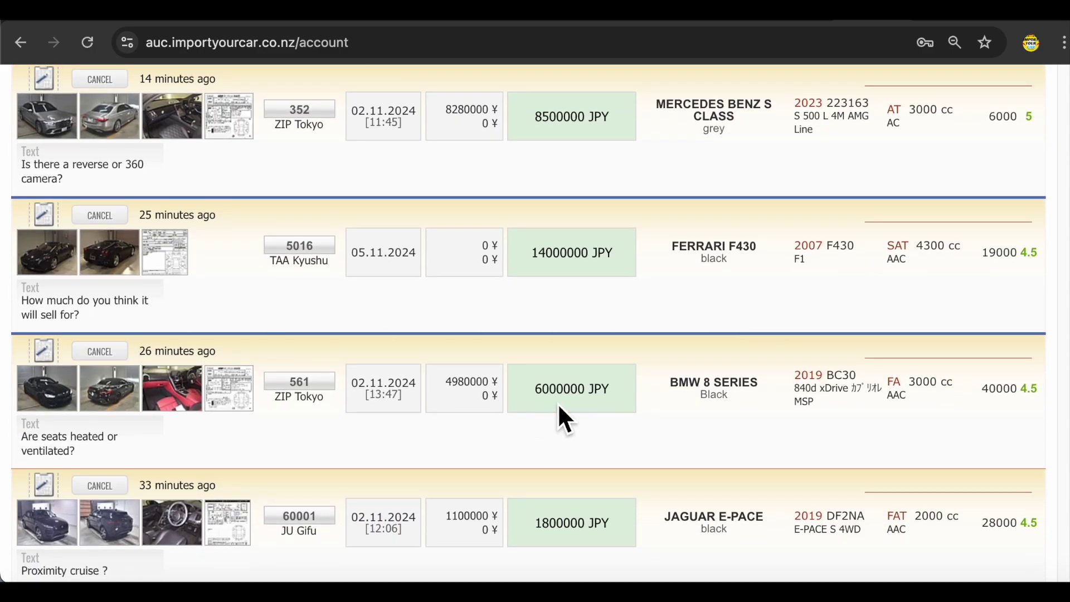
{"action": "scroll", "coordinate": [559, 418], "scroll_direction": "down", "scroll_amount": 3}
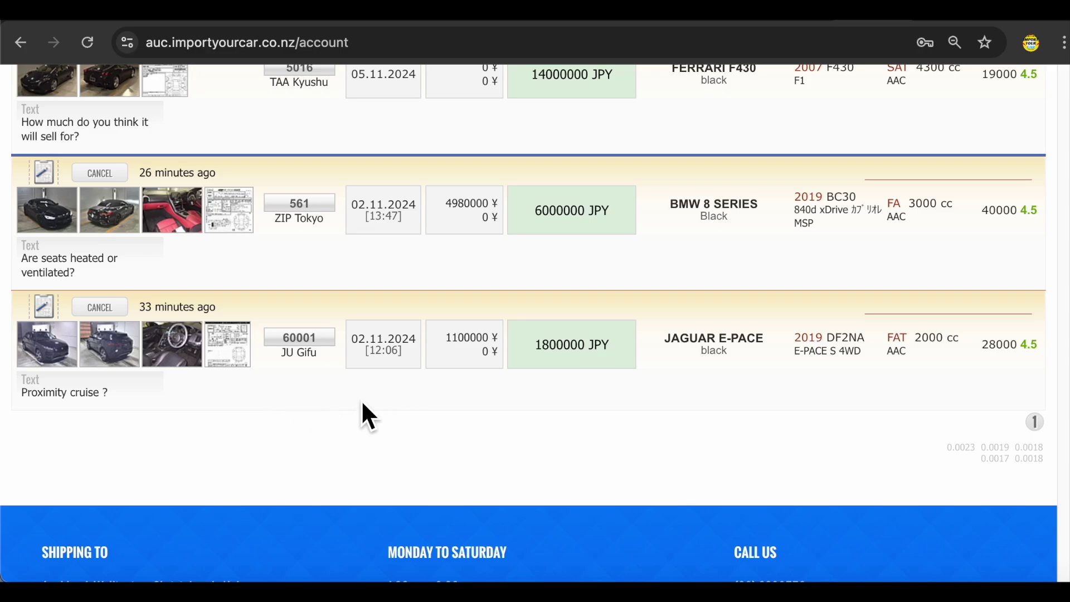
- Enlarge and close the BMW 8 Series auction sheet, then scroll through the bids
{"action": "left_click", "coordinate": [242, 226]}
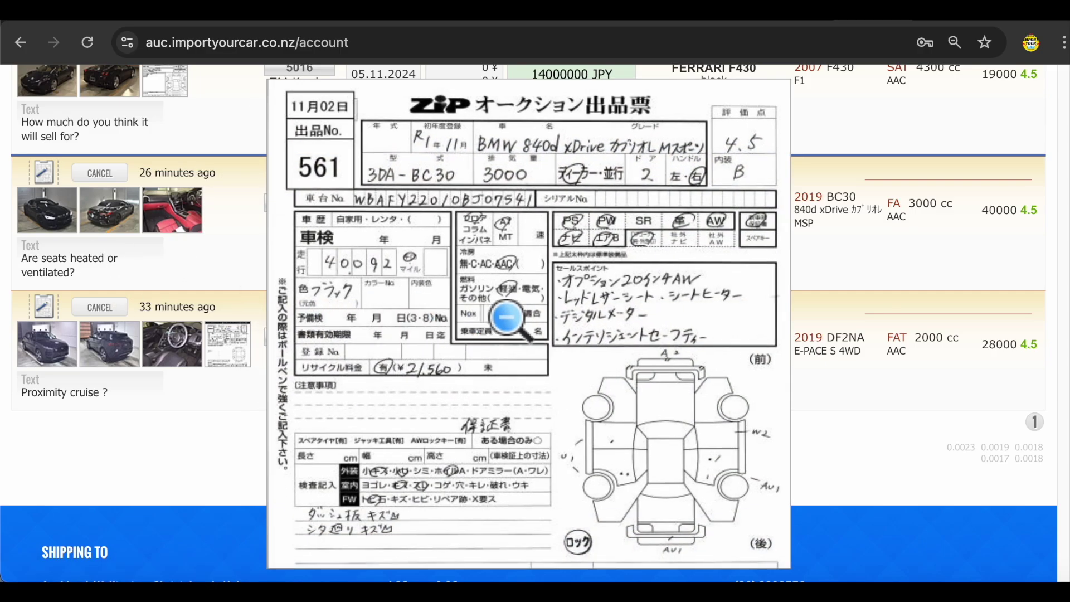
{"action": "left_click", "coordinate": [491, 307]}
{"action": "scroll", "coordinate": [426, 392], "scroll_direction": "up", "scroll_amount": 11}
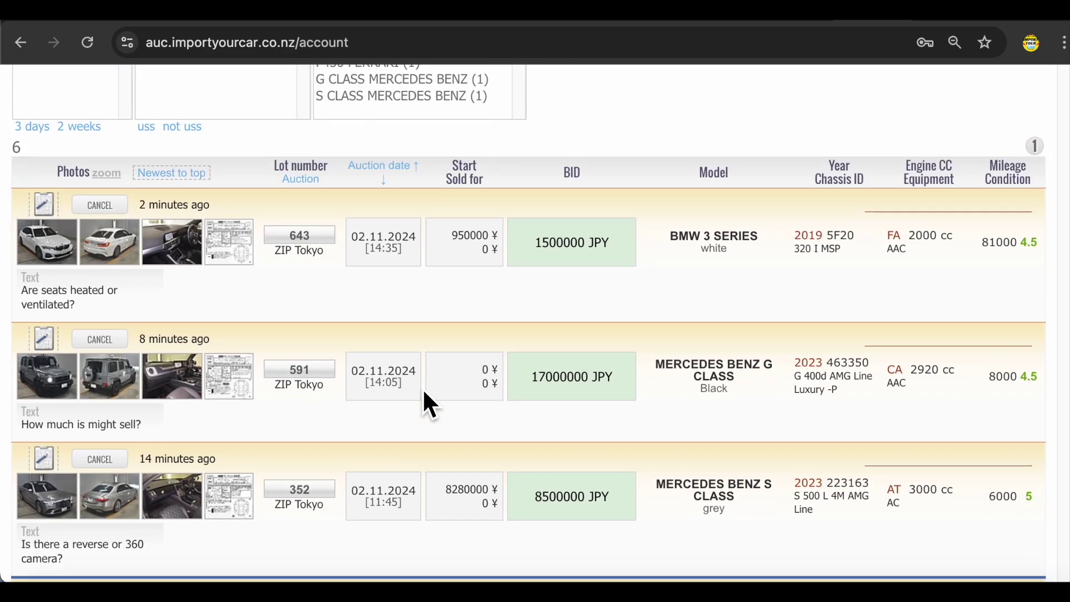
{"action": "scroll", "coordinate": [423, 392], "scroll_direction": "up", "scroll_amount": 3}
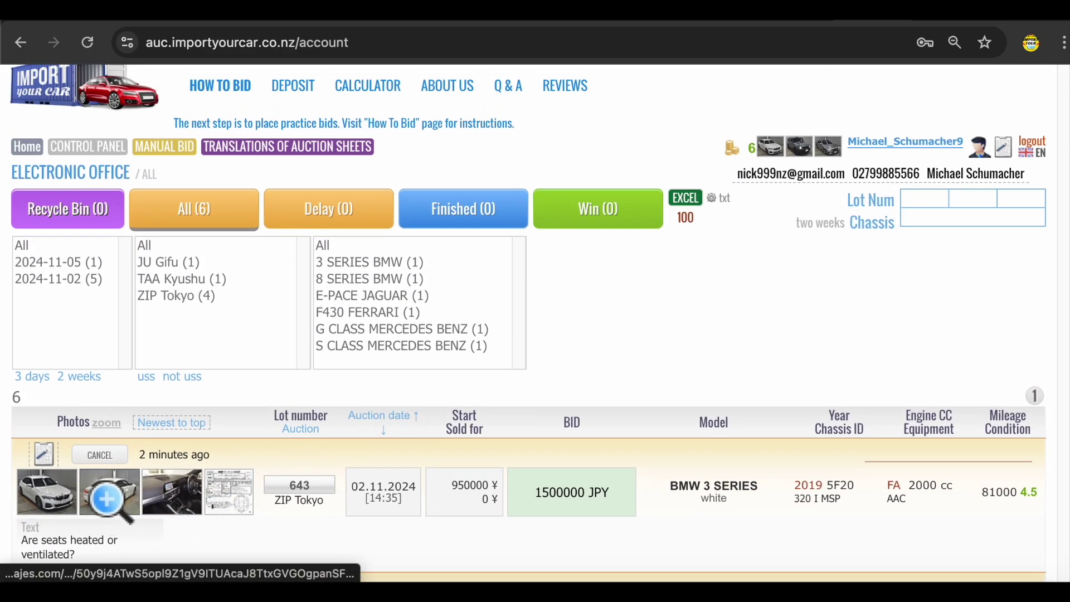
{"action": "scroll", "coordinate": [474, 430], "scroll_direction": "down", "scroll_amount": 4}
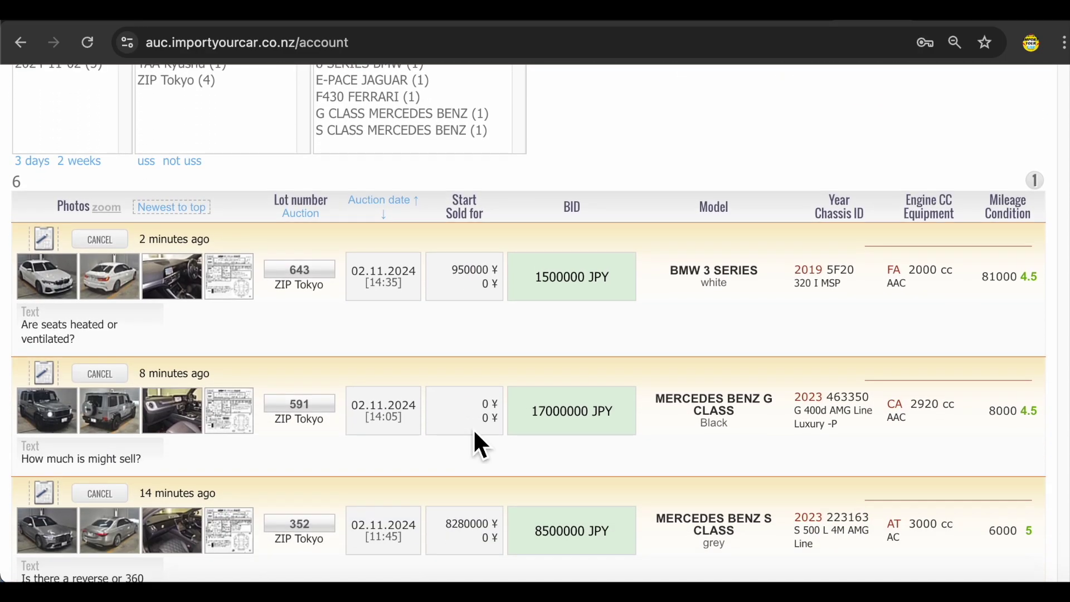
{"action": "scroll", "coordinate": [475, 433], "scroll_direction": "down", "scroll_amount": 3}
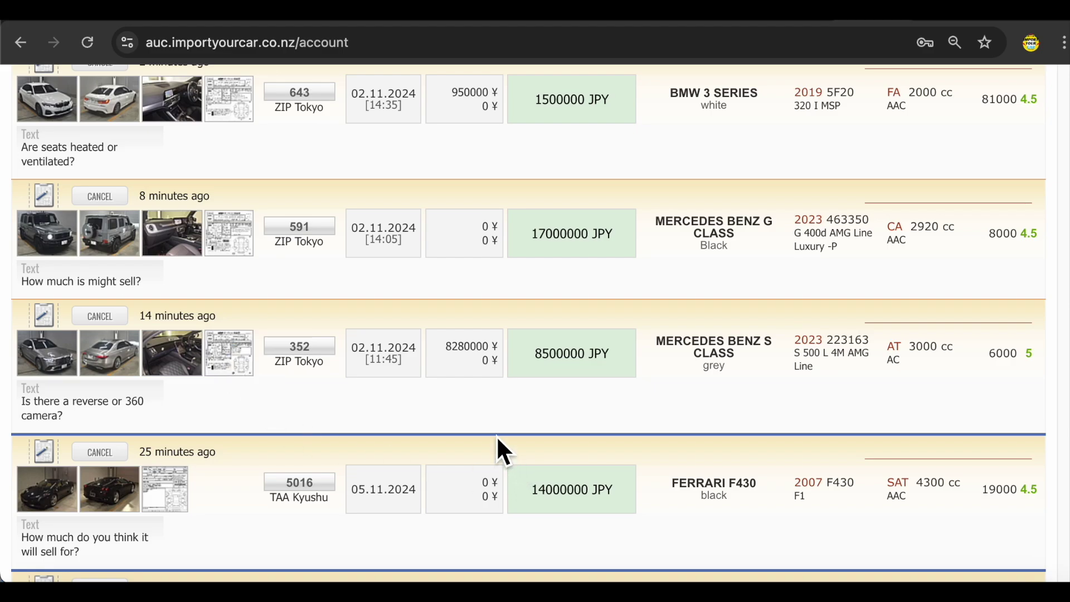
{"action": "scroll", "coordinate": [496, 441], "scroll_direction": "up", "scroll_amount": 8}
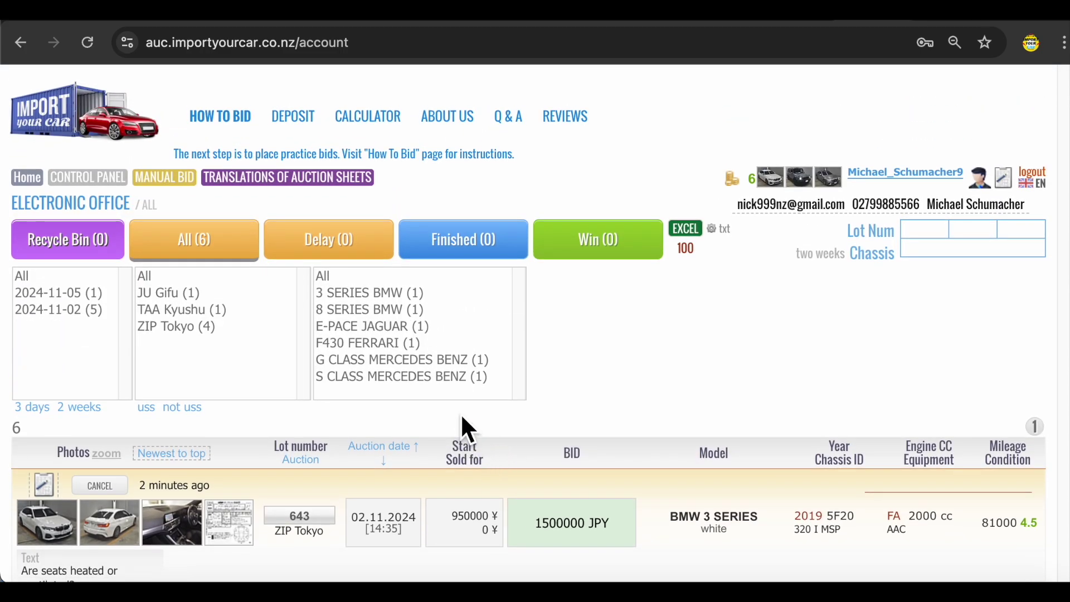
{"action": "scroll", "coordinate": [465, 419], "scroll_direction": "down", "scroll_amount": 3}
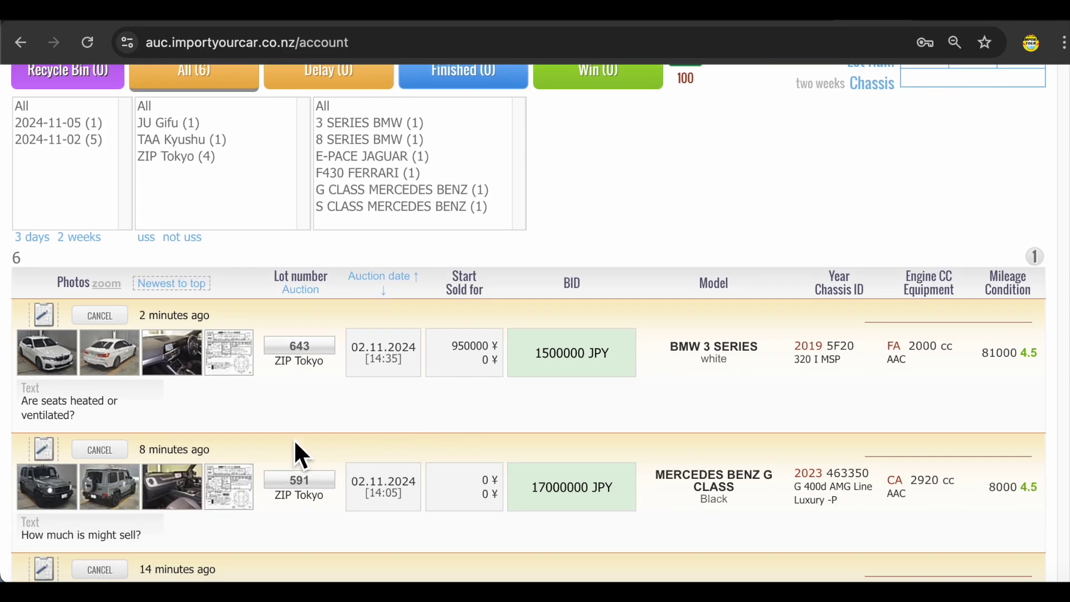
- Scroll the bid list and open lot 352, the grey 2023 Mercedes Benz S Class
{"action": "scroll", "coordinate": [442, 451], "scroll_direction": "down", "scroll_amount": 3}
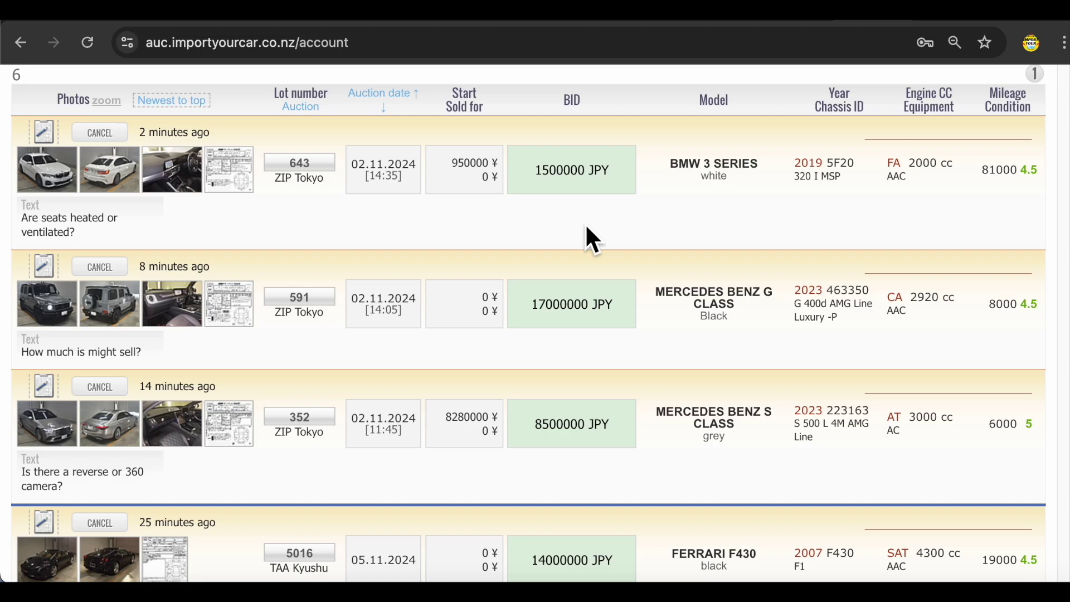
{"action": "scroll", "coordinate": [587, 228], "scroll_direction": "down", "scroll_amount": 3}
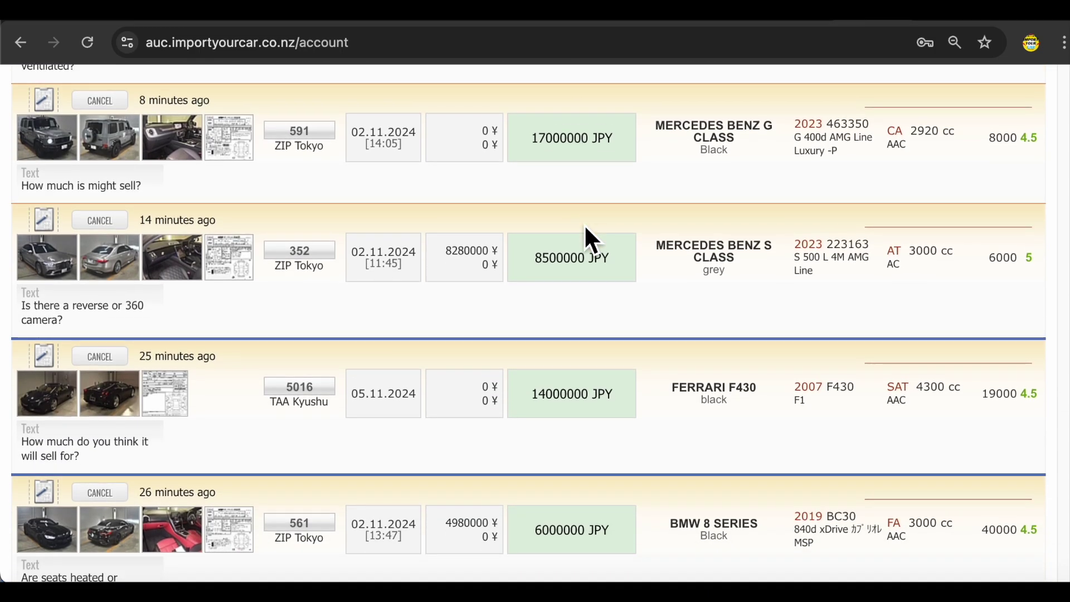
{"action": "scroll", "coordinate": [584, 225], "scroll_direction": "down", "scroll_amount": 2}
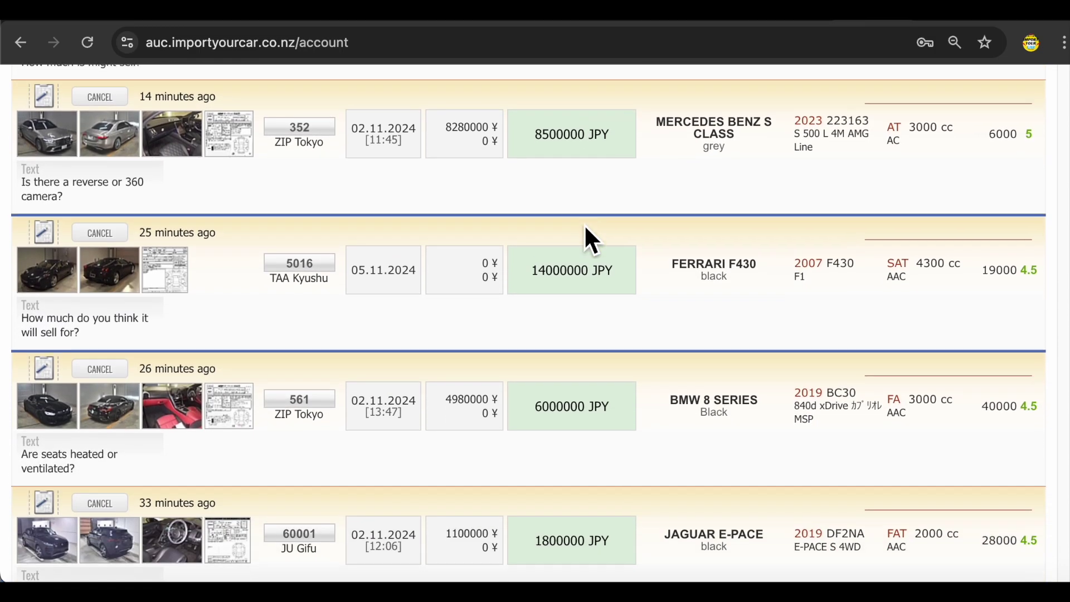
{"action": "scroll", "coordinate": [584, 224], "scroll_direction": "down", "scroll_amount": 2}
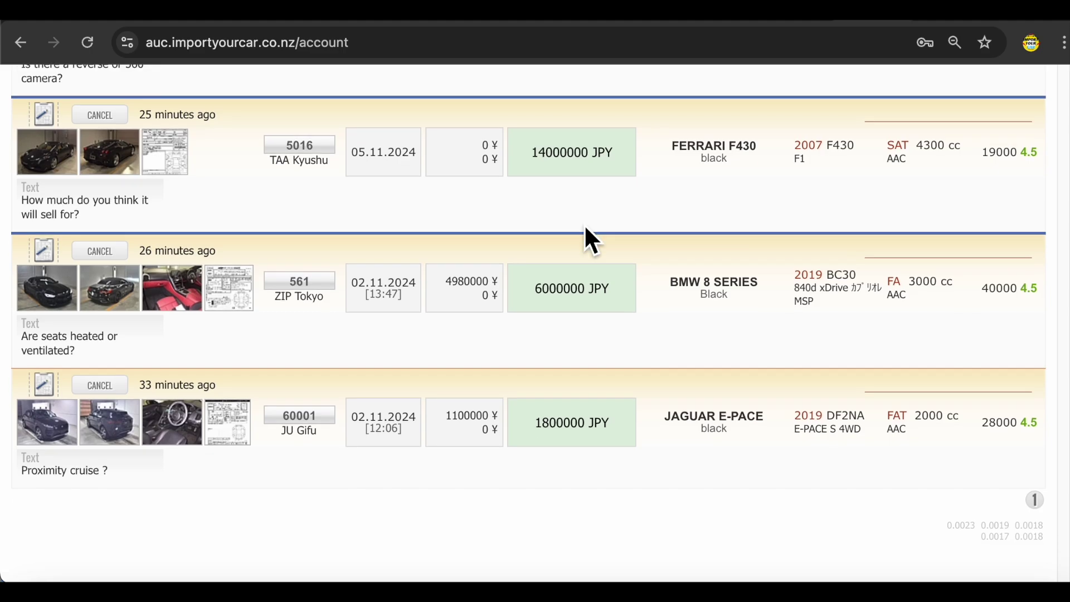
{"action": "scroll", "coordinate": [585, 229], "scroll_direction": "up", "scroll_amount": 1}
{"action": "scroll", "coordinate": [586, 228], "scroll_direction": "up", "scroll_amount": 4}
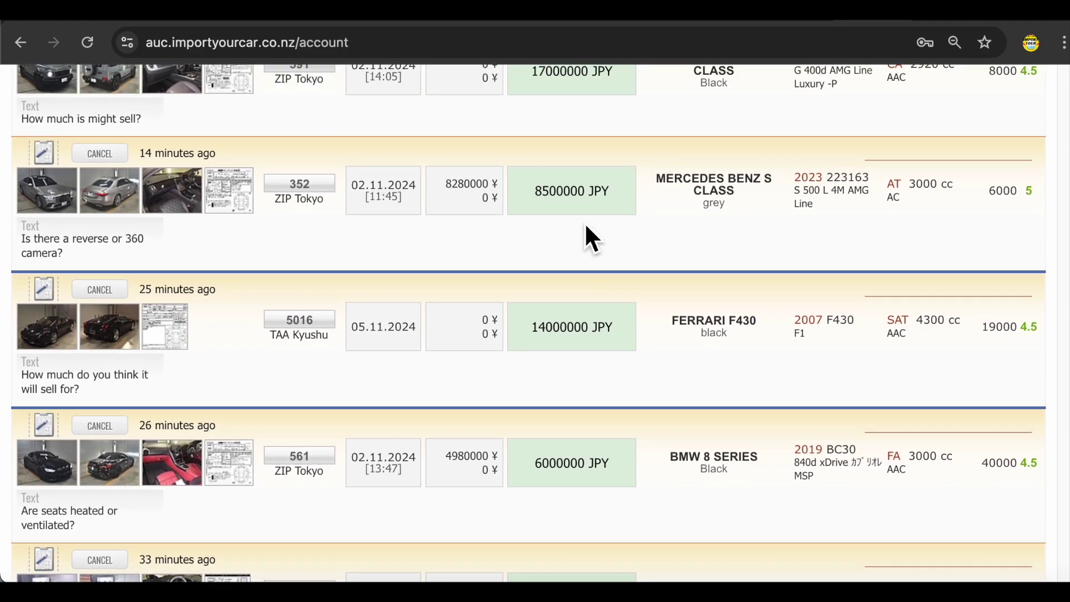
{"action": "scroll", "coordinate": [586, 226], "scroll_direction": "up", "scroll_amount": 1}
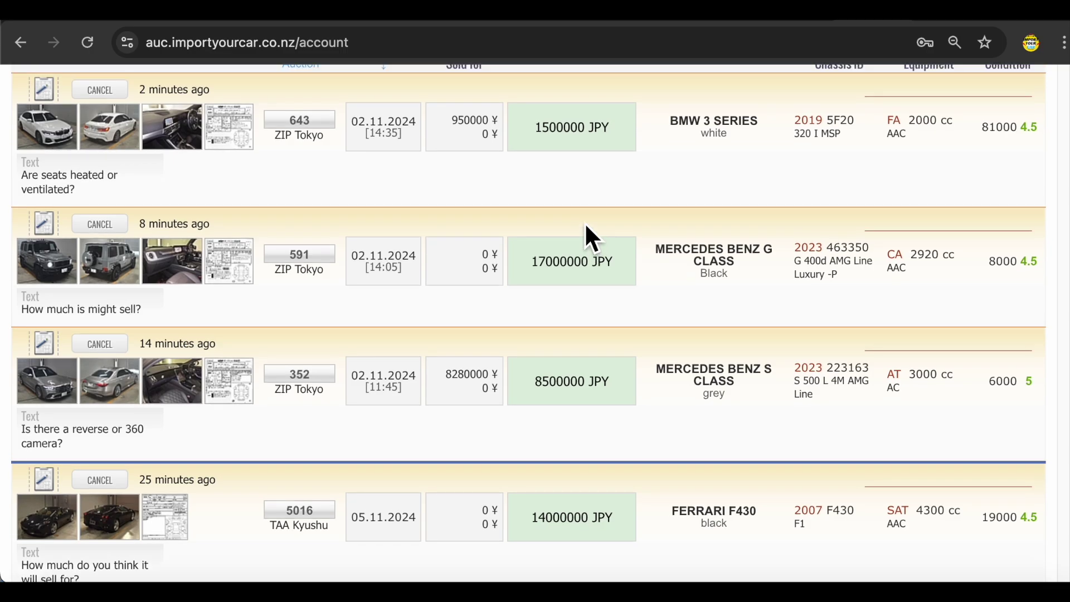
{"action": "scroll", "coordinate": [585, 229], "scroll_direction": "up", "scroll_amount": 1}
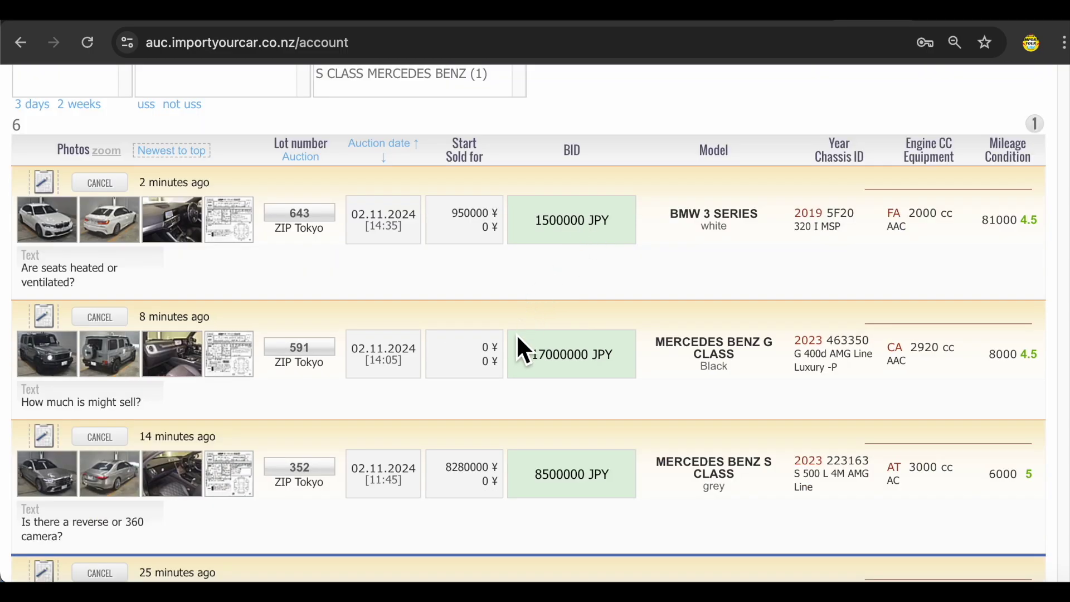
{"action": "scroll", "coordinate": [495, 338], "scroll_direction": "down", "scroll_amount": 1}
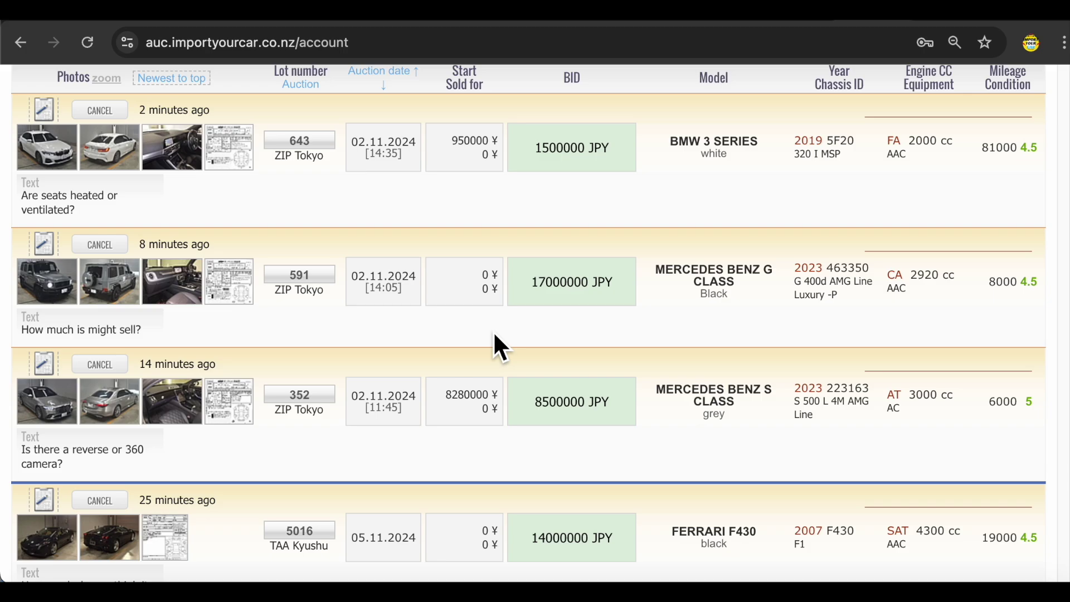
{"action": "scroll", "coordinate": [495, 337], "scroll_direction": "down", "scroll_amount": 1}
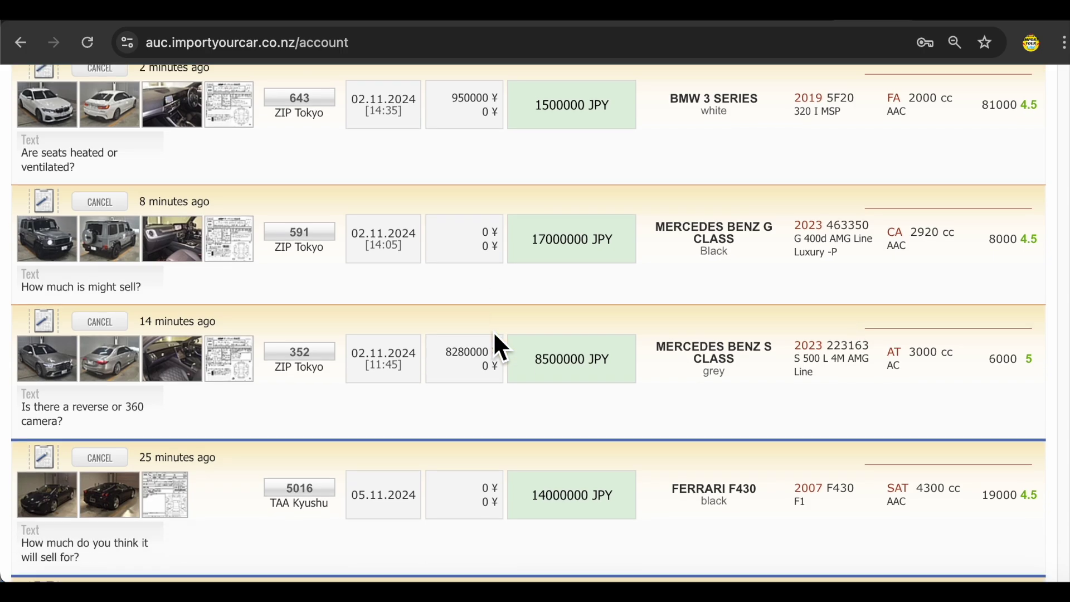
{"action": "left_click", "coordinate": [310, 353]}
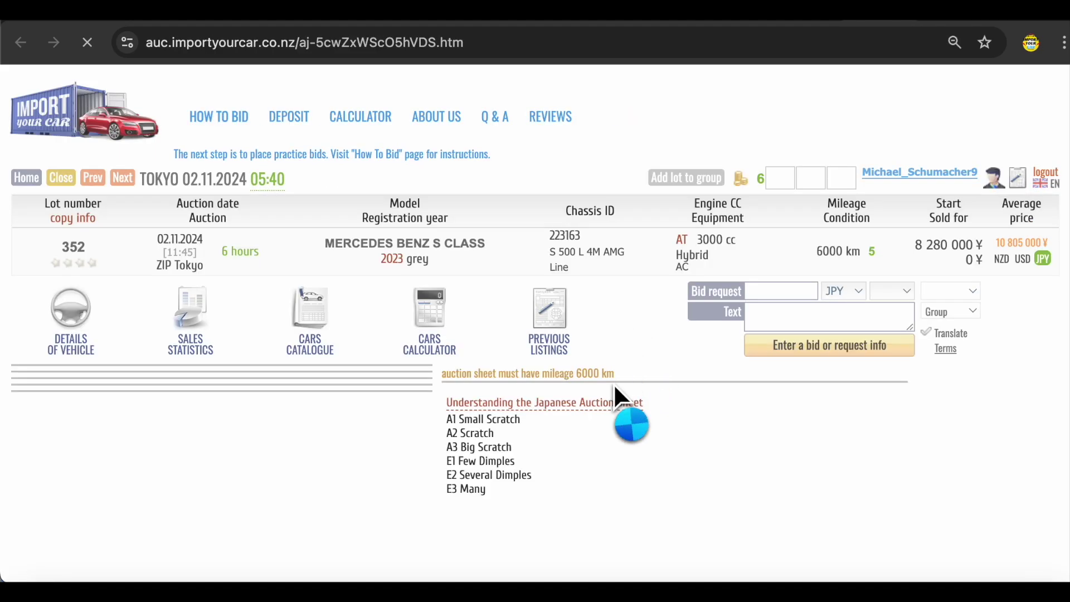
- Close the lot 352 tab and scroll through the staff translation messages under each bid
{"action": "key", "text": "ctrl+w"}
{"action": "scroll", "coordinate": [742, 458], "scroll_direction": "down", "scroll_amount": 3}
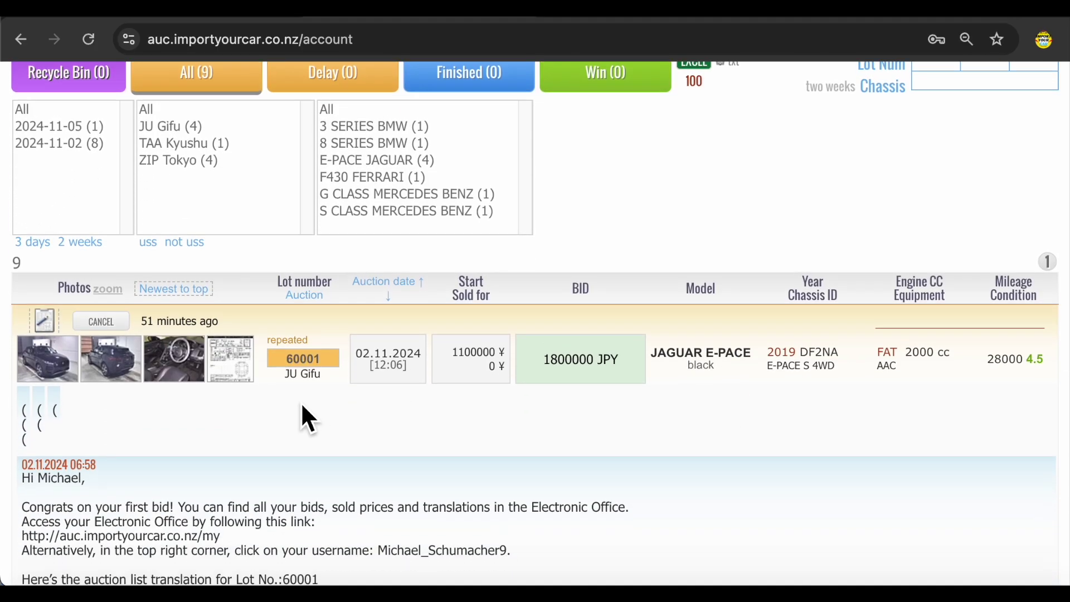
{"action": "mouse_move", "coordinate": [203, 321]}
{"action": "scroll", "coordinate": [287, 424], "scroll_direction": "down", "scroll_amount": 6}
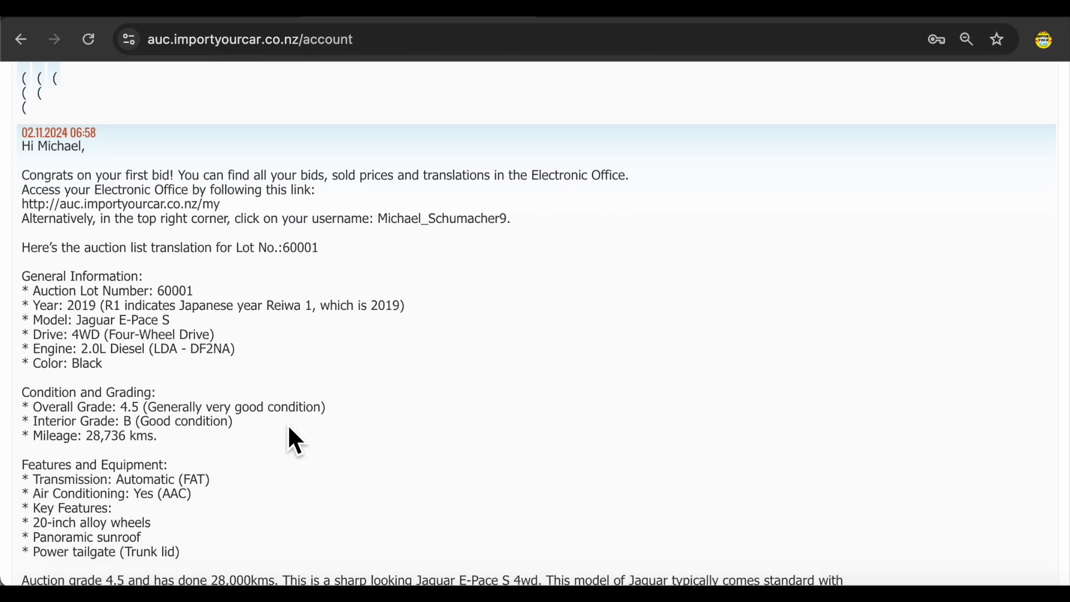
{"action": "scroll", "coordinate": [191, 356], "scroll_direction": "down", "scroll_amount": 2}
{"action": "scroll", "coordinate": [194, 385], "scroll_direction": "down", "scroll_amount": 4}
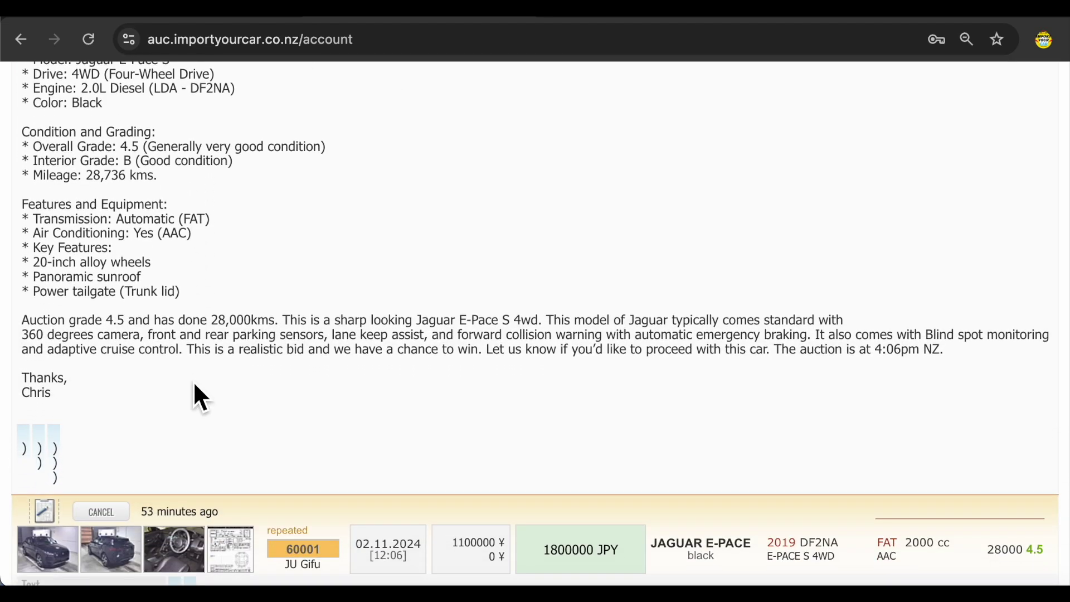
{"action": "scroll", "coordinate": [194, 384], "scroll_direction": "down", "scroll_amount": 5}
{"action": "scroll", "coordinate": [194, 385], "scroll_direction": "down", "scroll_amount": 8}
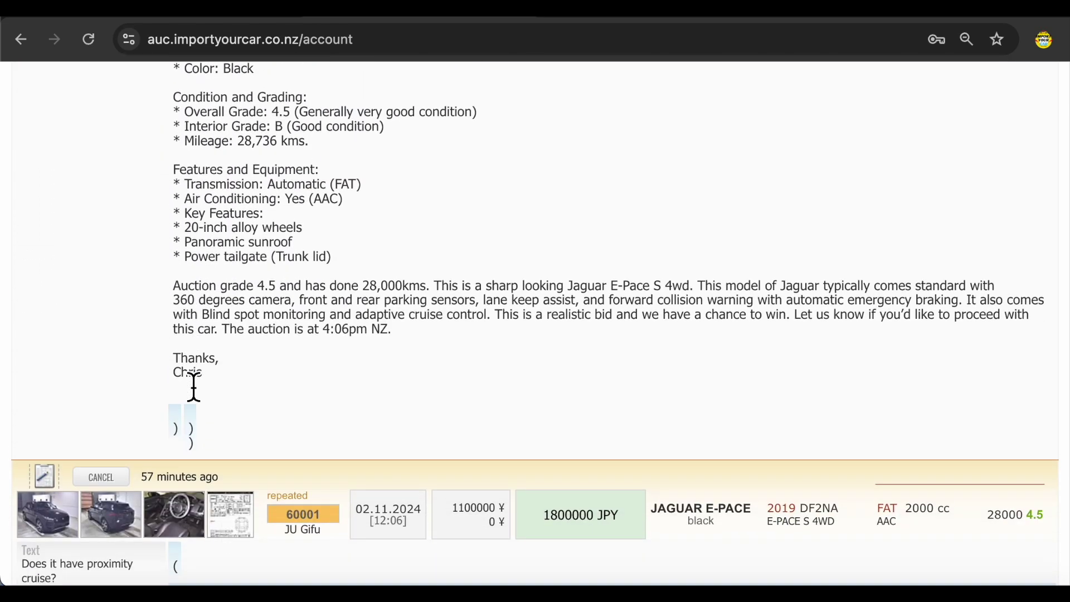
{"action": "scroll", "coordinate": [194, 385], "scroll_direction": "down", "scroll_amount": 8}
{"action": "scroll", "coordinate": [194, 385], "scroll_direction": "up", "scroll_amount": 1}
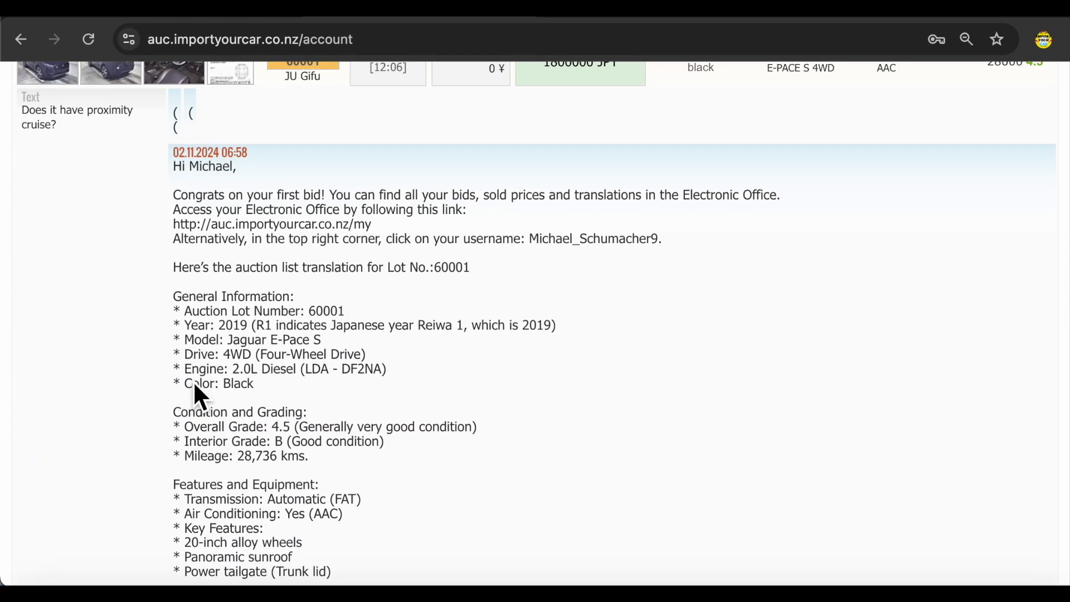
- Select and then clear the blind spot monitoring sentence in a translation message
{"action": "left_click", "coordinate": [67, 114]}
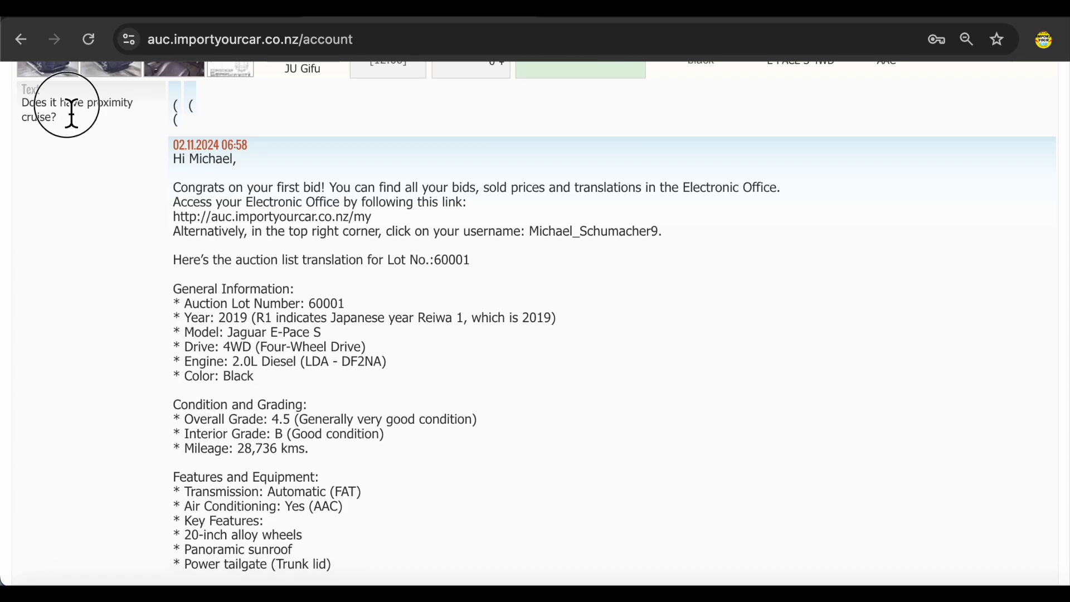
{"action": "scroll", "coordinate": [131, 166], "scroll_direction": "up", "scroll_amount": 7}
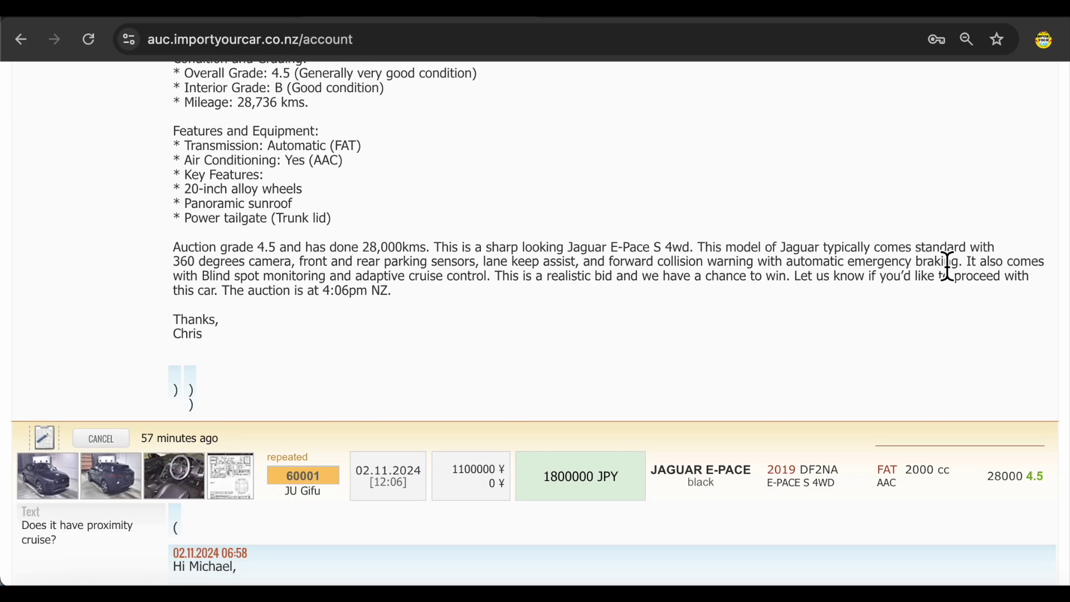
{"action": "left_click_drag", "start_coordinate": [970, 268], "coordinate": [494, 285]}
{"action": "left_click", "coordinate": [499, 289]}
{"action": "left_click", "coordinate": [570, 281]}
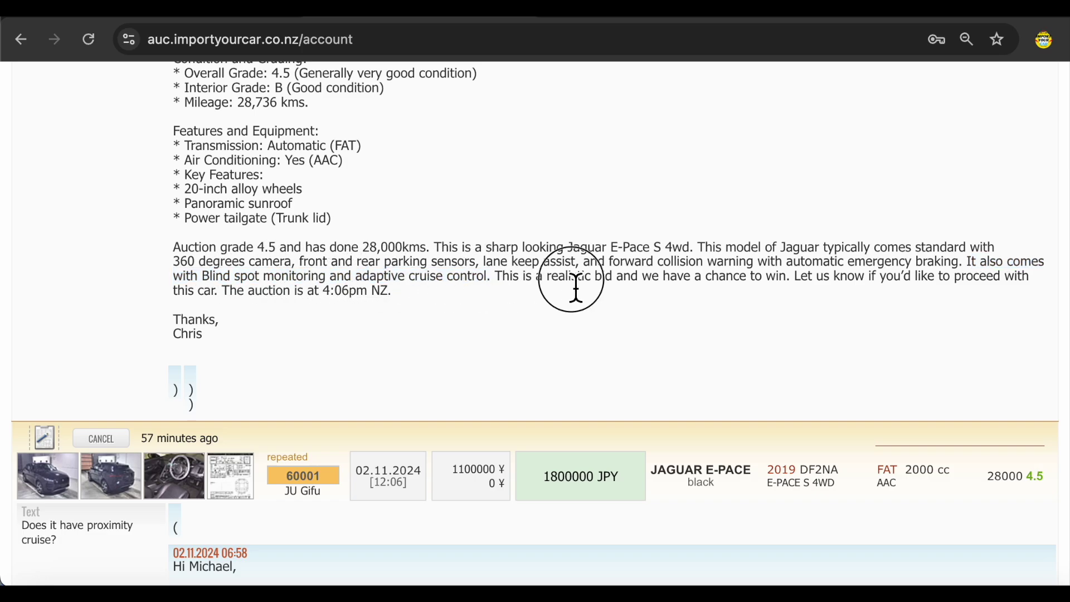
{"action": "scroll", "coordinate": [560, 300], "scroll_direction": "down", "scroll_amount": 20}
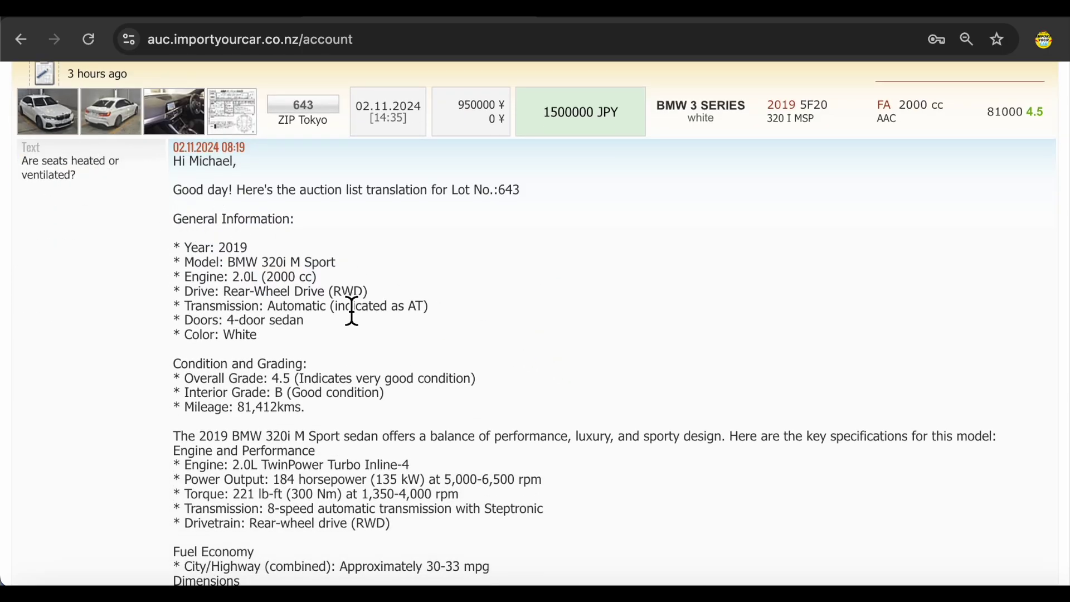
- View and close lot 643's BMW option-code screenshots, then scroll to lot 352's Mercedes S500L translation reply
{"action": "scroll", "coordinate": [351, 306], "scroll_direction": "down", "scroll_amount": 5}
{"action": "scroll", "coordinate": [354, 307], "scroll_direction": "down", "scroll_amount": 14}
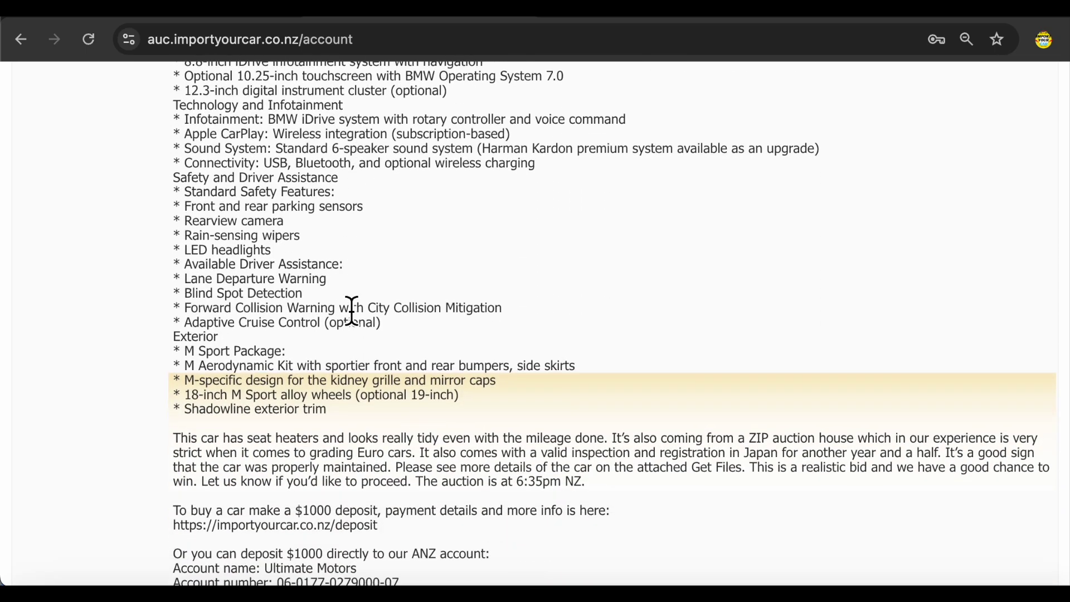
{"action": "scroll", "coordinate": [543, 265], "scroll_direction": "down", "scroll_amount": 1}
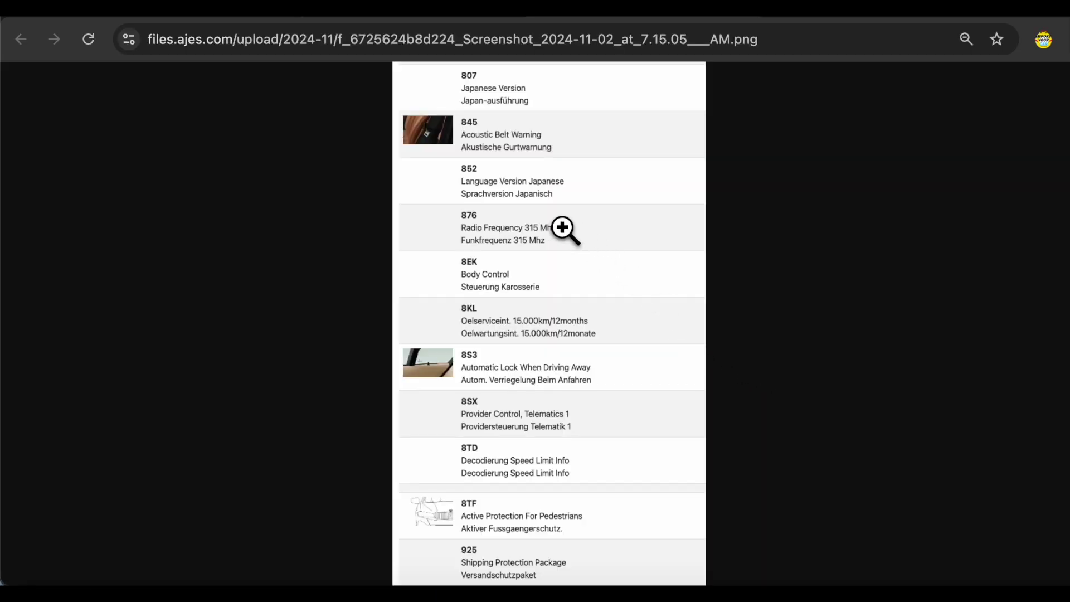
{"action": "key", "text": "super+w"}
{"action": "left_click", "coordinate": [544, 376]}
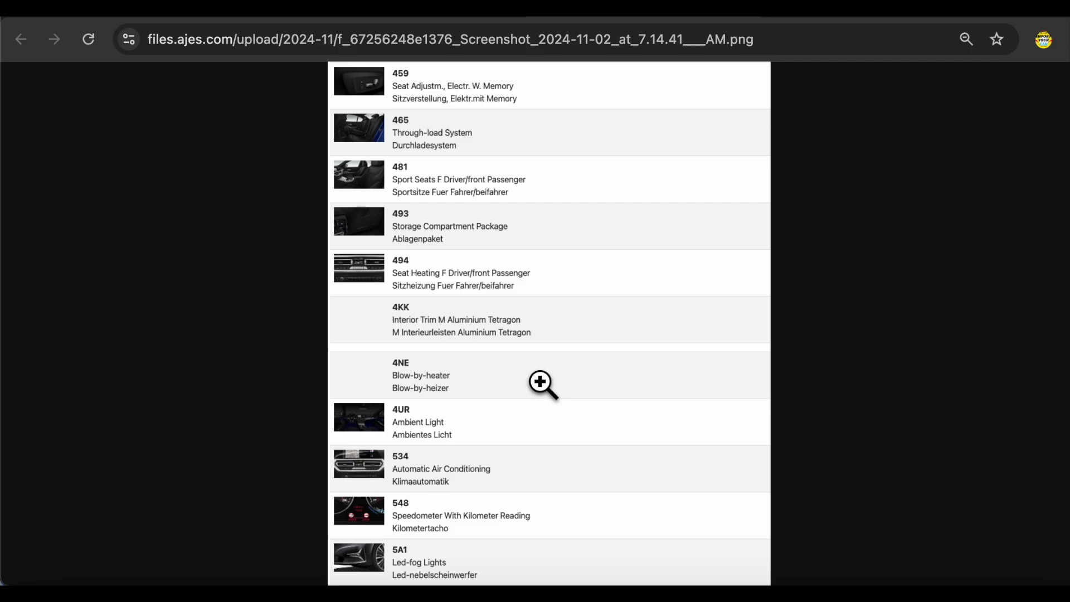
{"action": "key", "text": "super+w"}
{"action": "scroll", "coordinate": [545, 394], "scroll_direction": "down", "scroll_amount": 10}
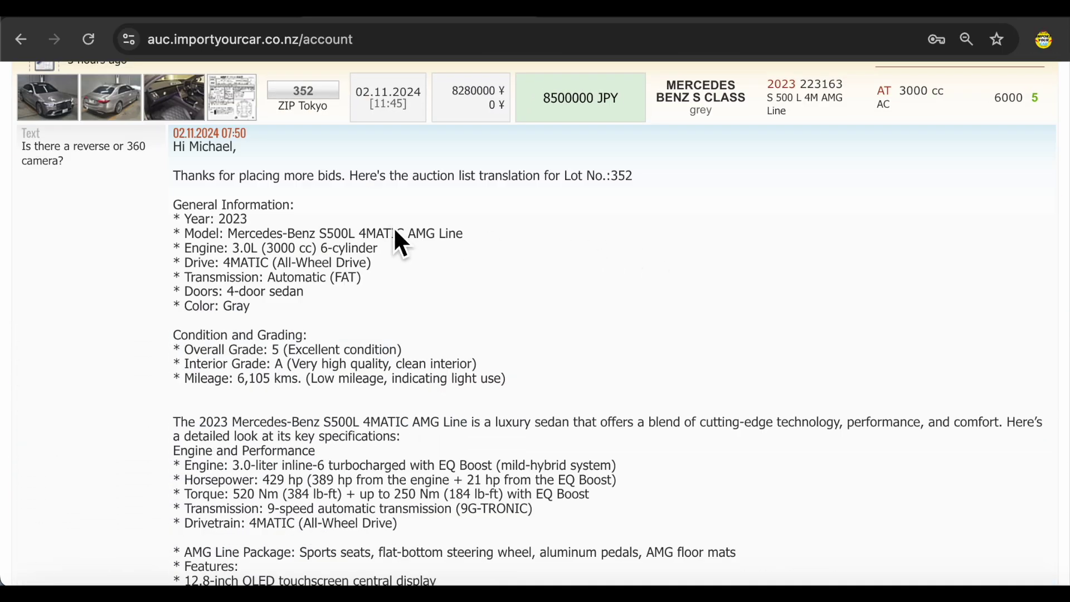
{"action": "mouse_move", "coordinate": [237, 108]}
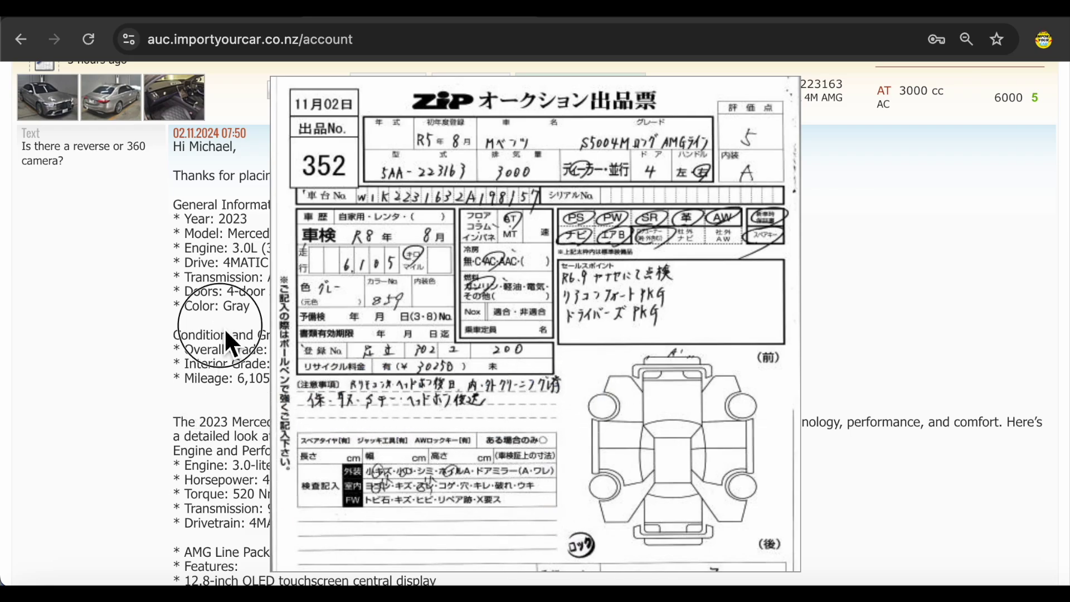
{"action": "left_click", "coordinate": [429, 323]}
{"action": "scroll", "coordinate": [295, 332], "scroll_direction": "down", "scroll_amount": 5}
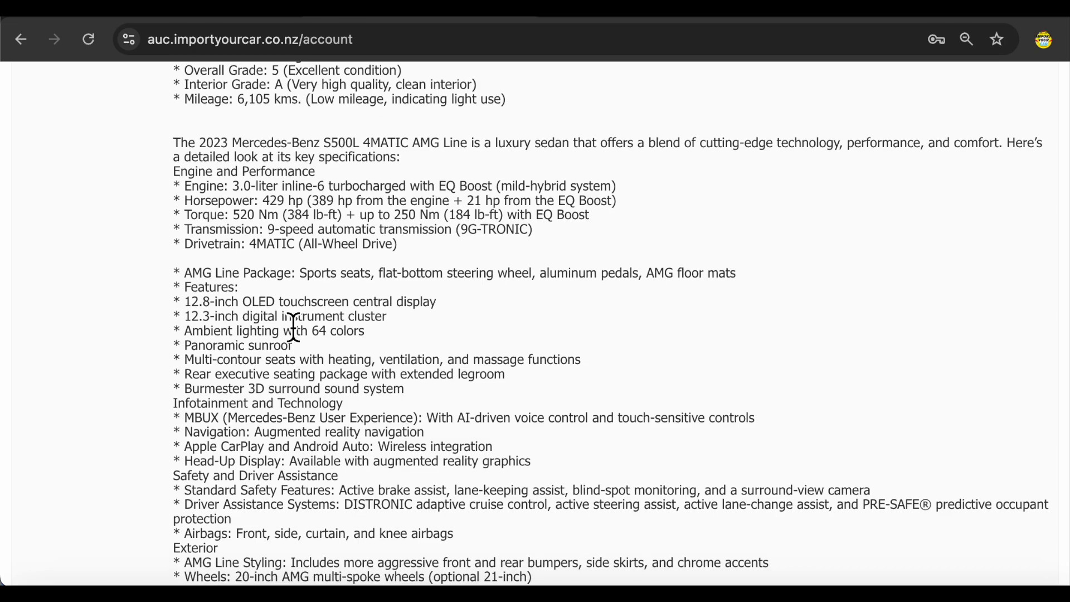
{"action": "scroll", "coordinate": [352, 306], "scroll_direction": "down", "scroll_amount": 2}
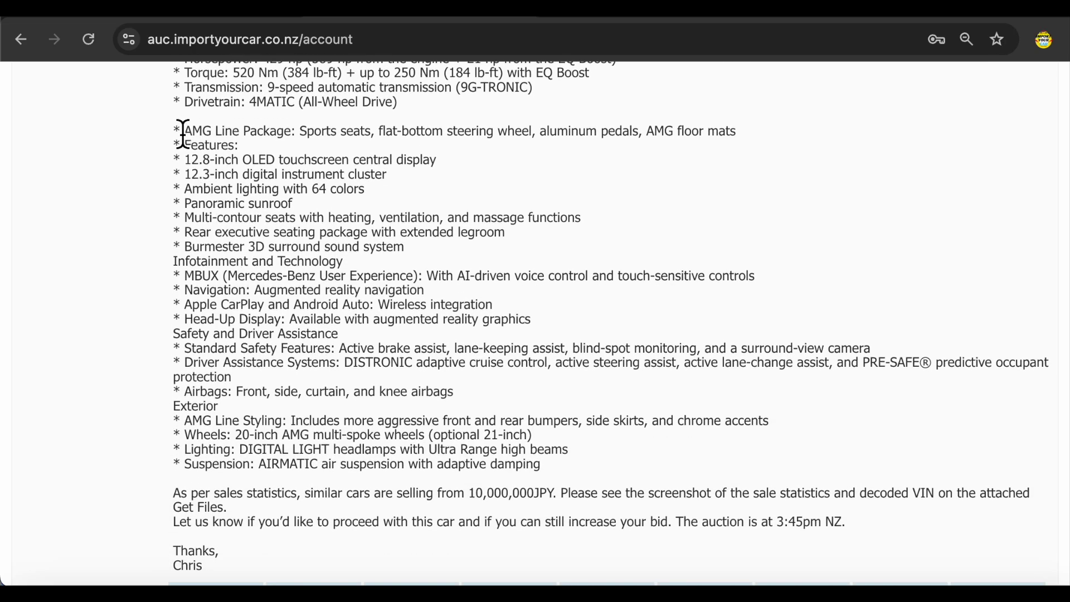
{"action": "left_click_drag", "start_coordinate": [183, 134], "coordinate": [734, 485]}
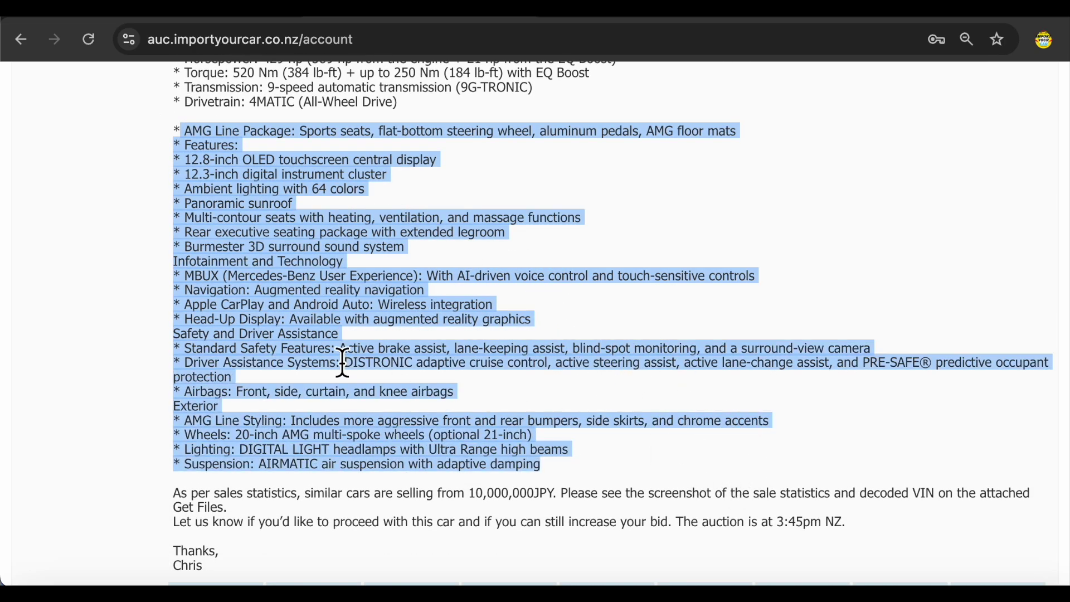
{"action": "left_click", "coordinate": [289, 240]}
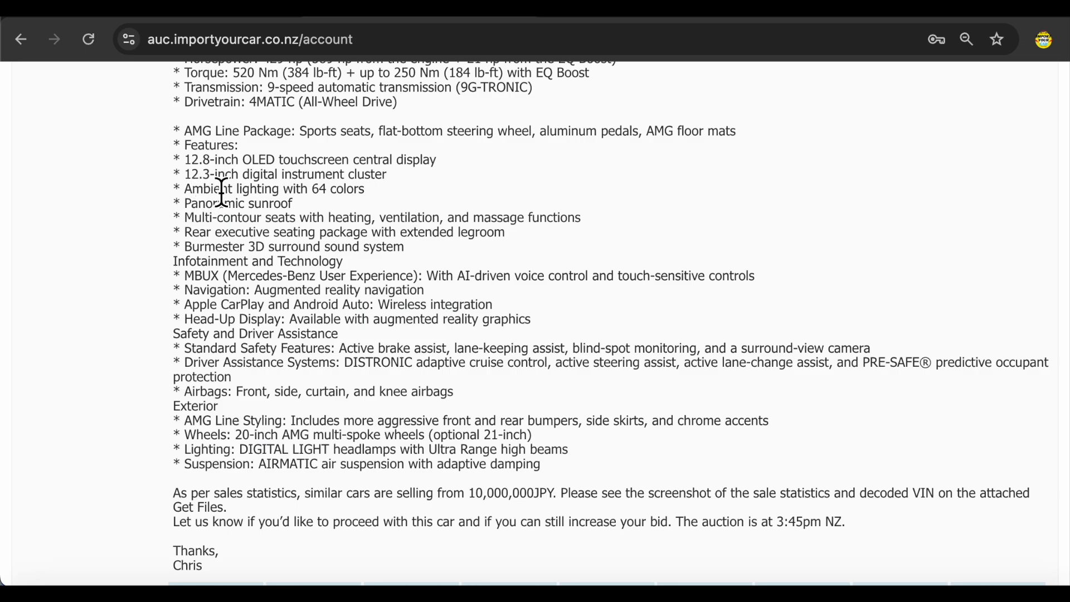
{"action": "double_click", "coordinate": [324, 193]}
{"action": "double_click", "coordinate": [266, 246]}
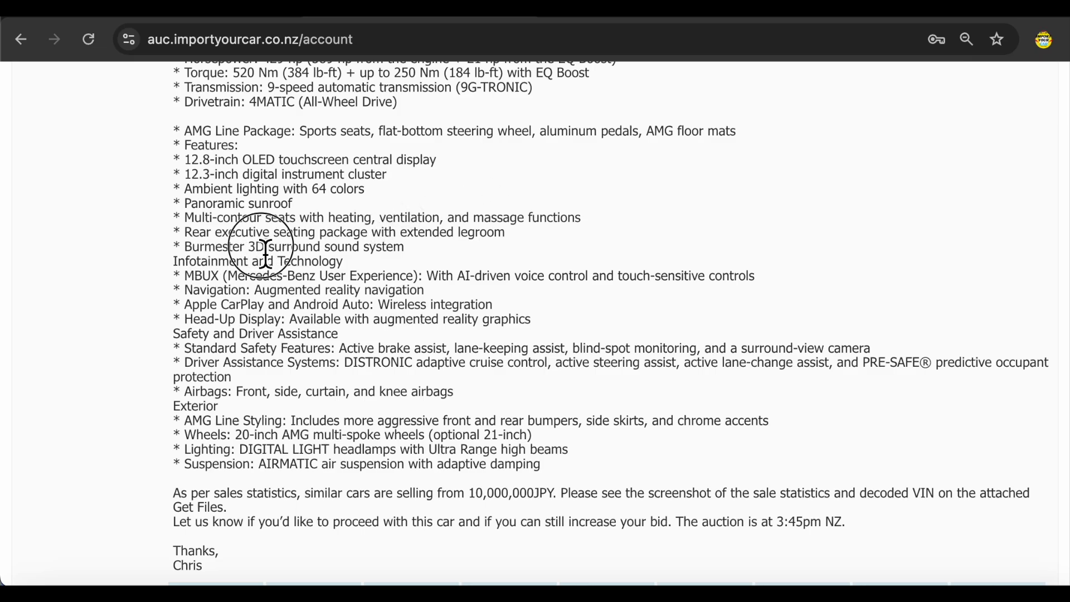
- Highlight the 20-inch wheels detail in lot 352's reply and open an attached GET FILE screenshot
{"action": "scroll", "coordinate": [279, 262], "scroll_direction": "down", "scroll_amount": 1}
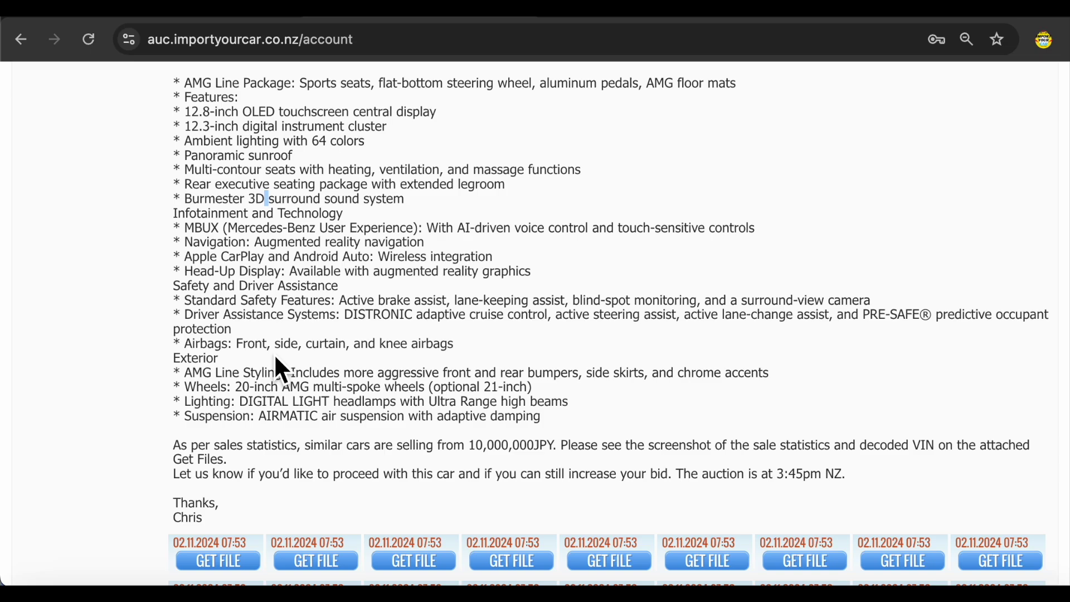
{"action": "scroll", "coordinate": [281, 373], "scroll_direction": "down", "scroll_amount": 1}
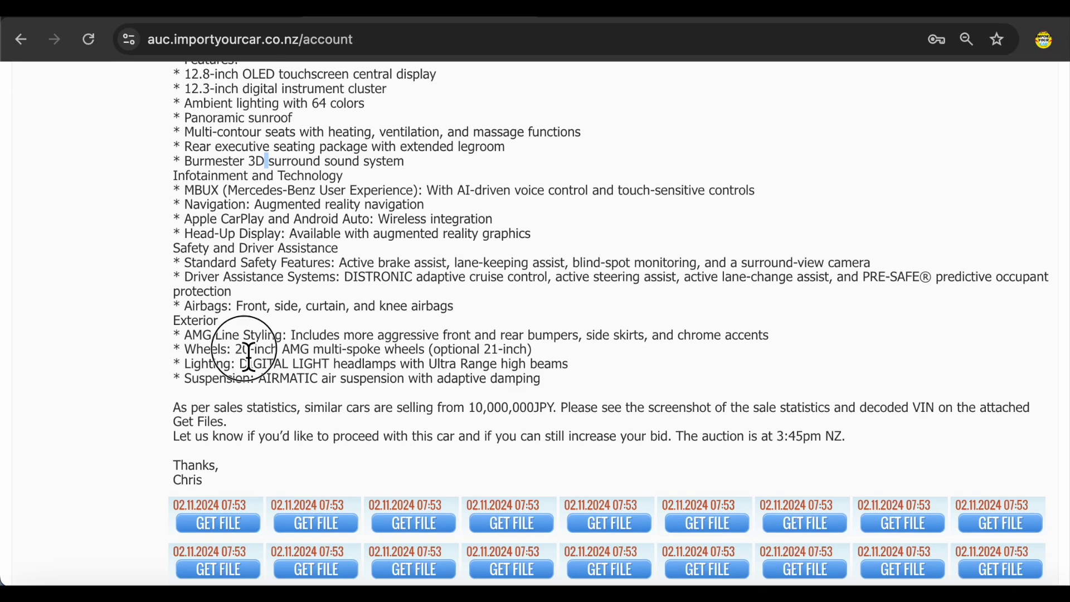
{"action": "left_click_drag", "start_coordinate": [238, 352], "coordinate": [249, 356]}
{"action": "scroll", "coordinate": [255, 337], "scroll_direction": "down", "scroll_amount": 3}
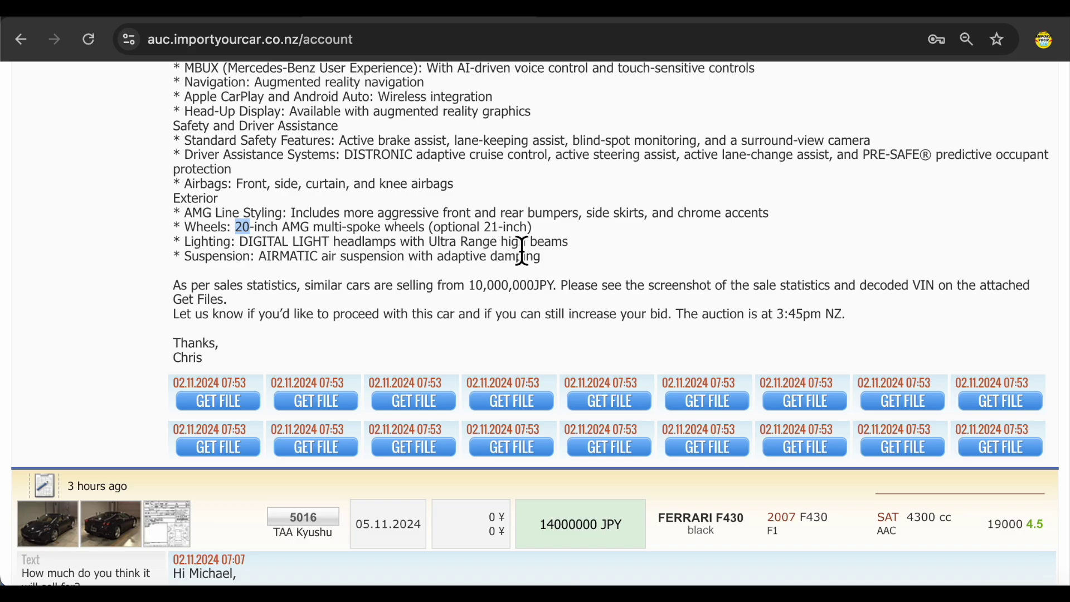
{"action": "scroll", "coordinate": [473, 262], "scroll_direction": "up", "scroll_amount": 4}
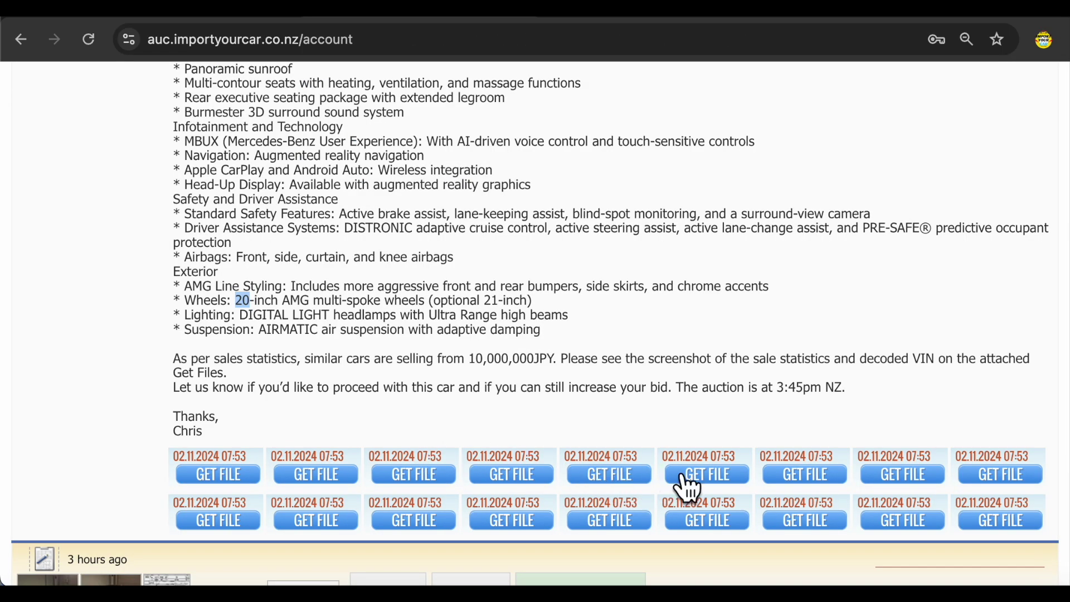
{"action": "left_click", "coordinate": [723, 475]}
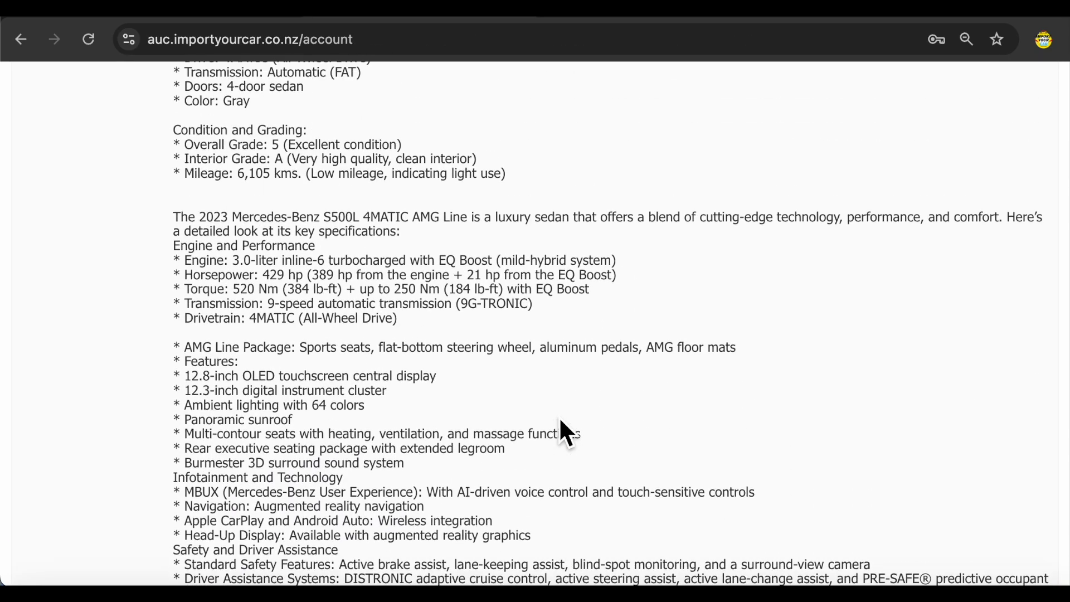
- Scroll back up and open the lot 352 detail page in a new tab
{"action": "scroll", "coordinate": [561, 422], "scroll_direction": "down", "scroll_amount": 5}
{"action": "scroll", "coordinate": [561, 422], "scroll_direction": "up", "scroll_amount": 7}
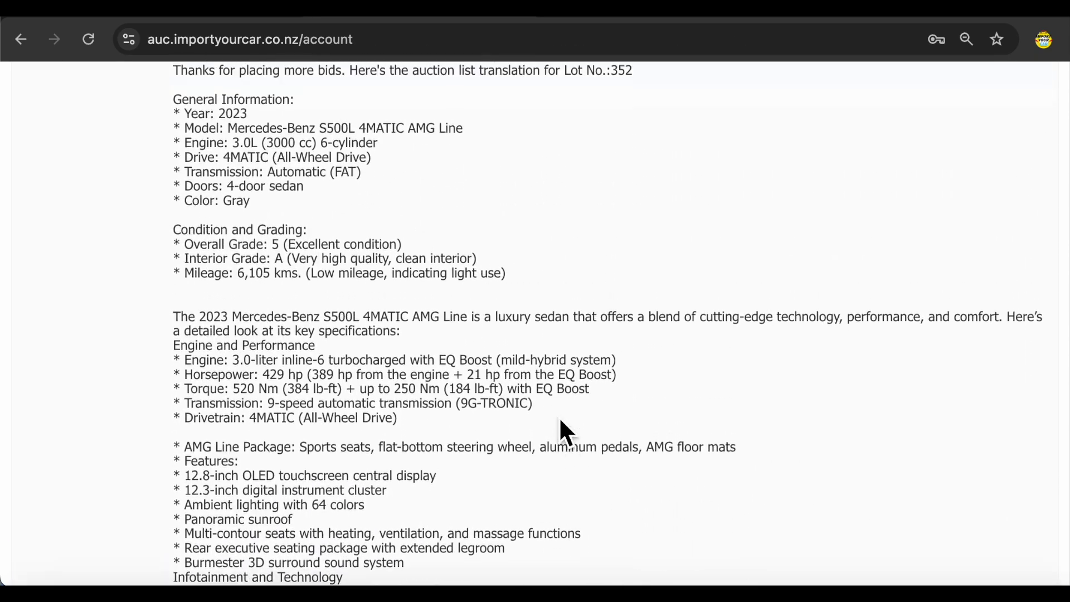
{"action": "scroll", "coordinate": [560, 416], "scroll_direction": "up", "scroll_amount": 5}
{"action": "left_click", "coordinate": [310, 334]}
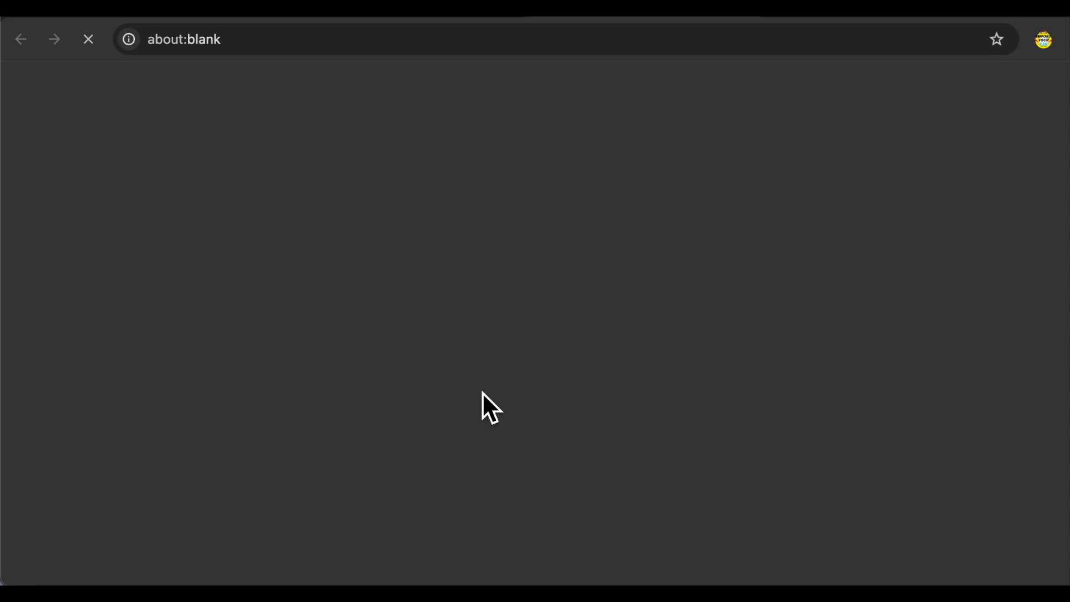
- Scroll down lot 352's page to the grey 2023 Mercedes S Class auction sheet and photos
{"action": "scroll", "coordinate": [511, 409], "scroll_direction": "down", "scroll_amount": 2}
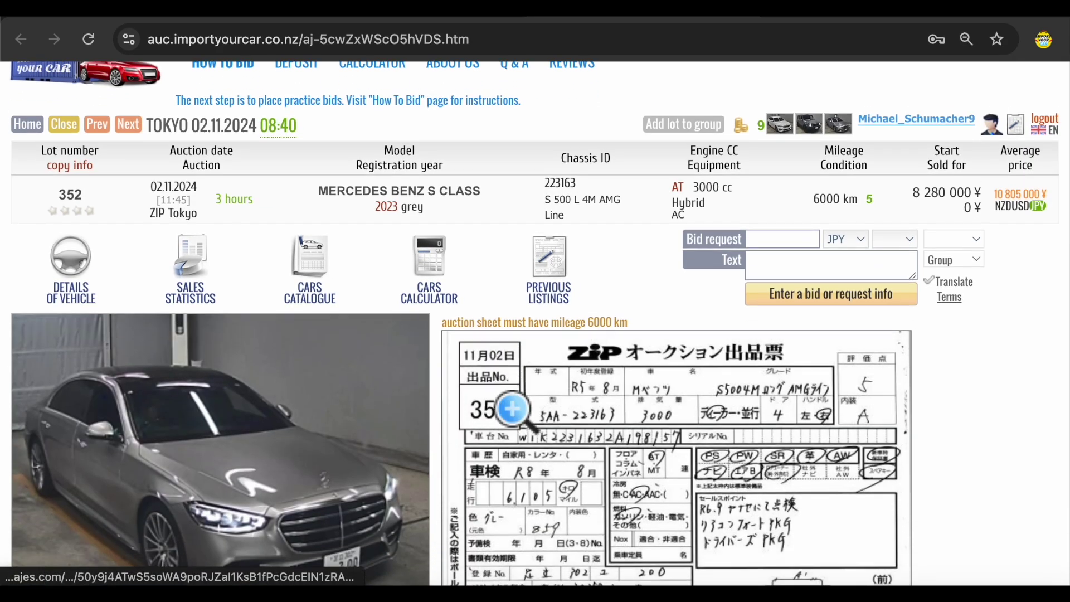
{"action": "scroll", "coordinate": [511, 410], "scroll_direction": "down", "scroll_amount": 4}
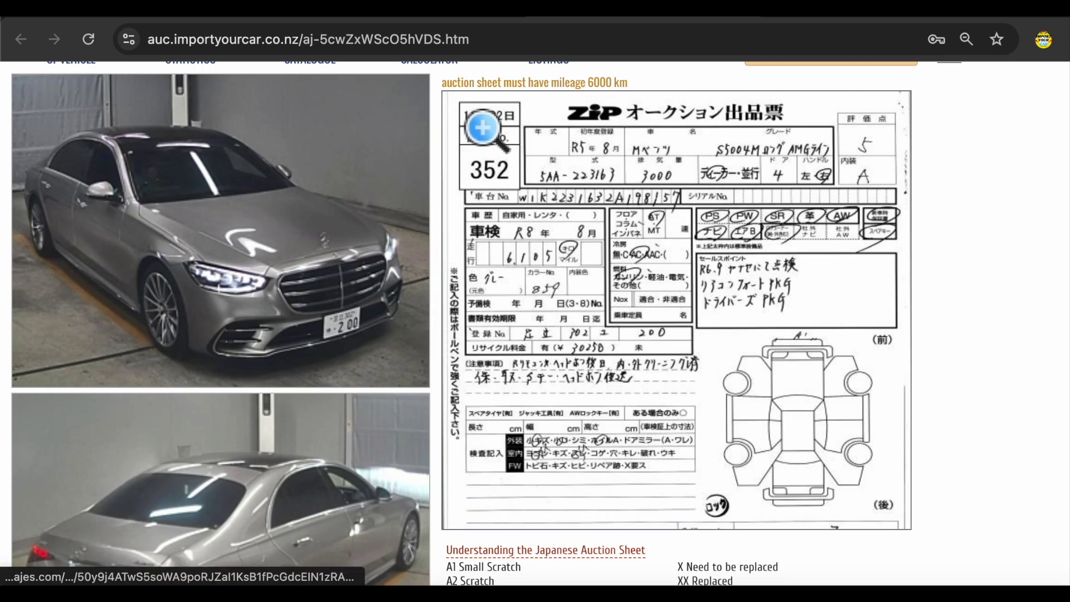
{"action": "key", "text": "ctrl+w"}
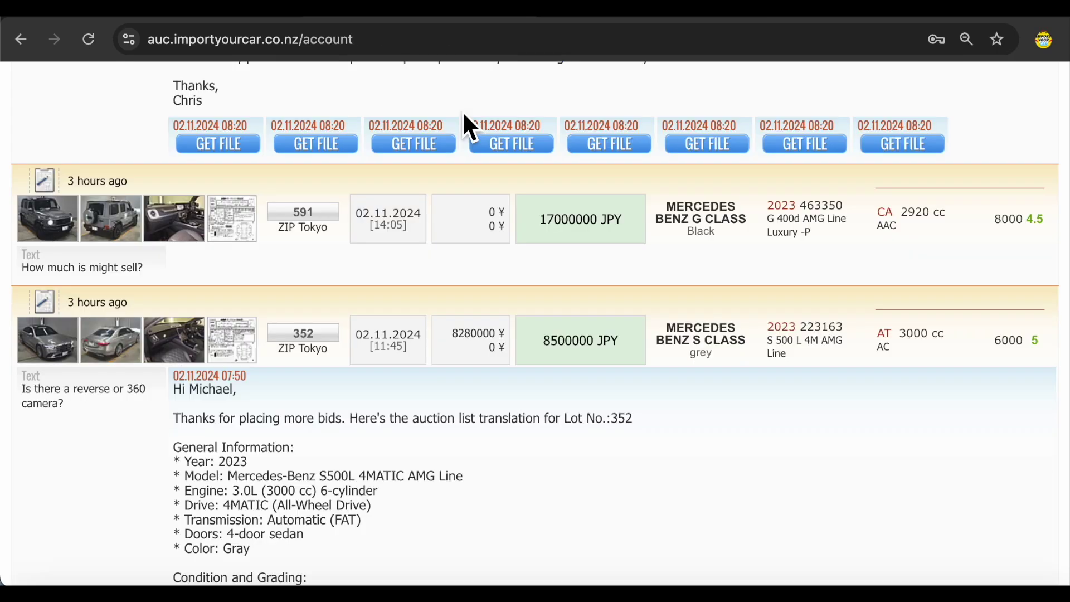
{"action": "scroll", "coordinate": [431, 385], "scroll_direction": "down", "scroll_amount": 10}
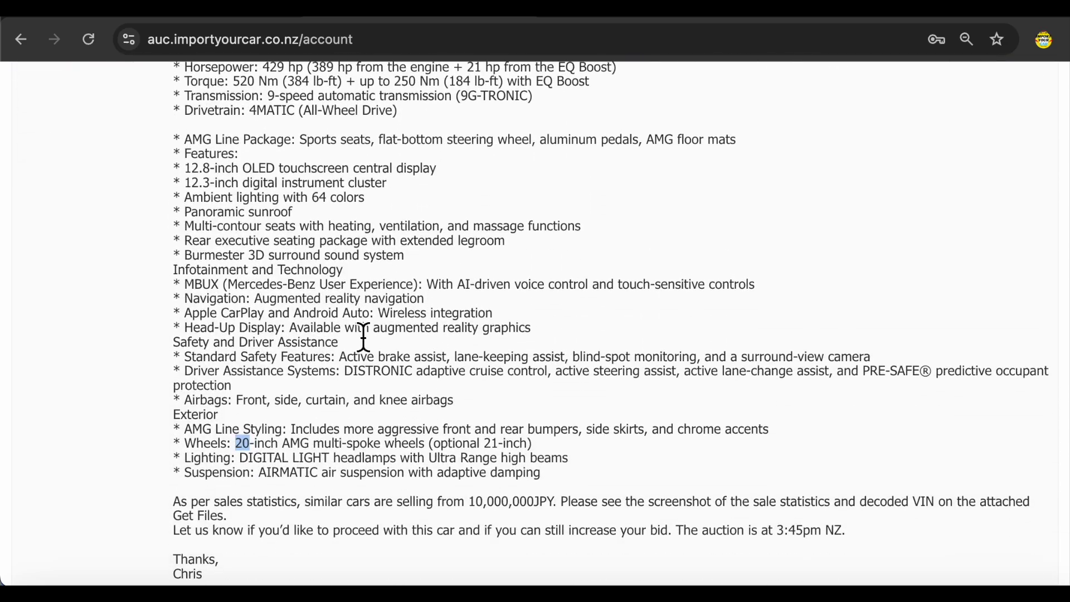
{"action": "left_click_drag", "start_coordinate": [185, 139], "coordinate": [596, 485]}
{"action": "scroll", "coordinate": [591, 479], "scroll_direction": "up", "scroll_amount": 3}
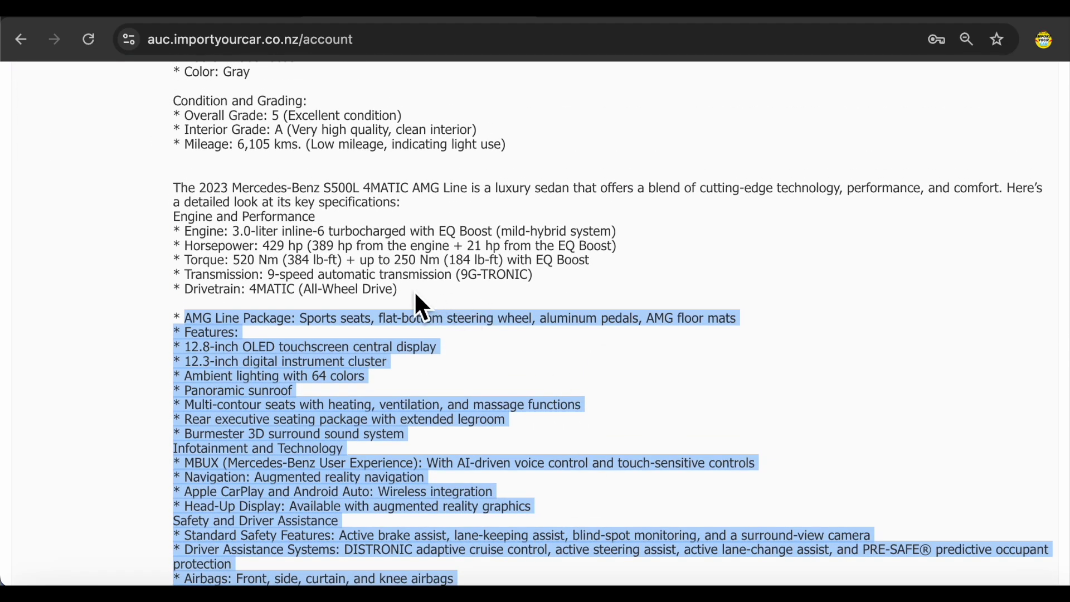
{"action": "left_click", "coordinate": [251, 237]}
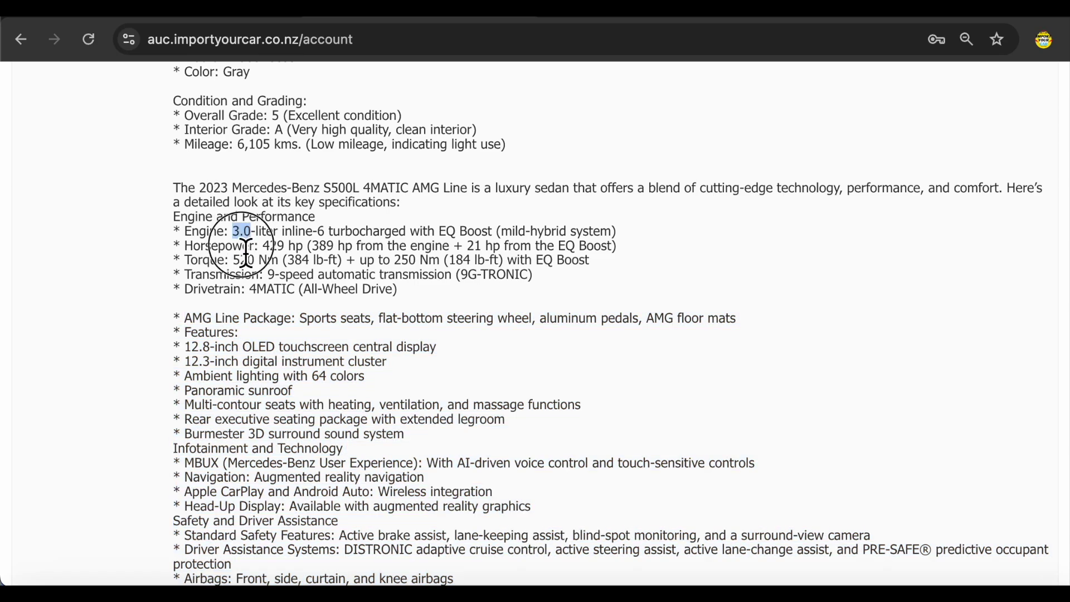
{"action": "left_click_drag", "start_coordinate": [185, 245], "coordinate": [246, 254]}
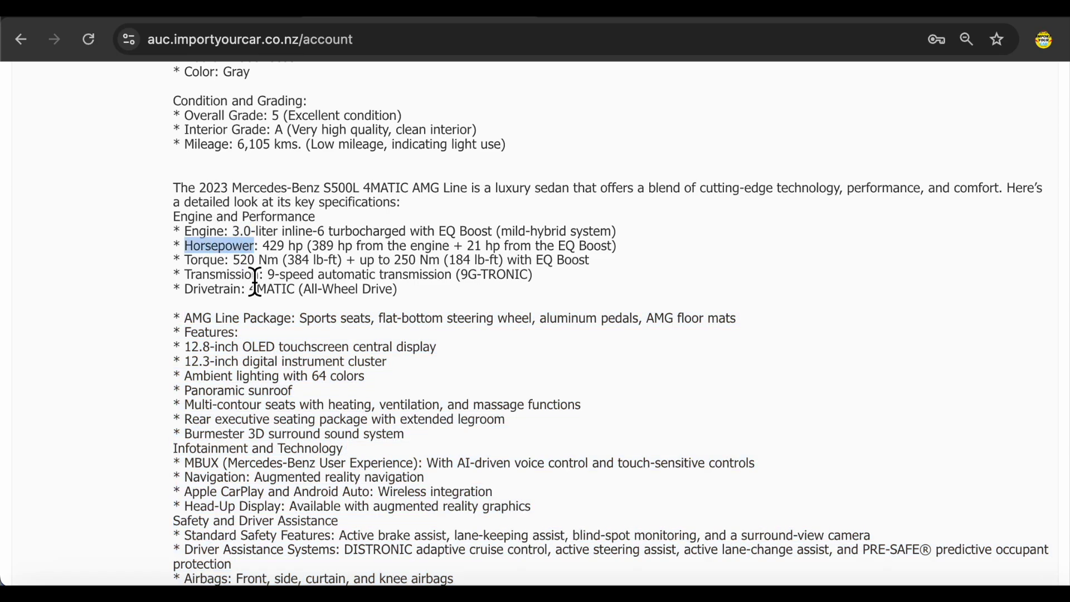
{"action": "scroll", "coordinate": [265, 303], "scroll_direction": "up", "scroll_amount": 3}
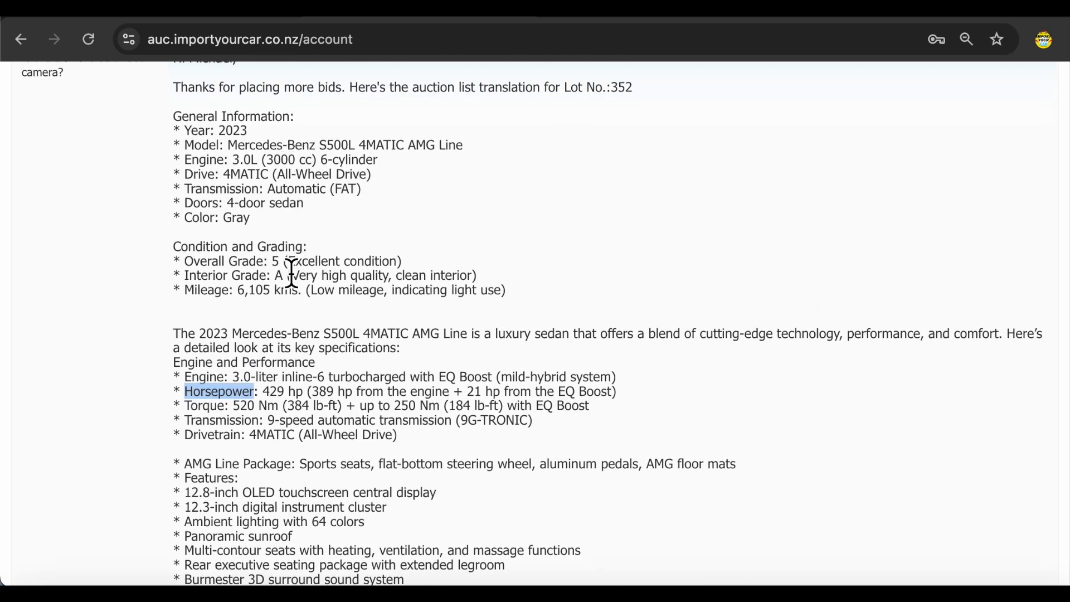
{"action": "left_click_drag", "start_coordinate": [191, 266], "coordinate": [478, 276]}
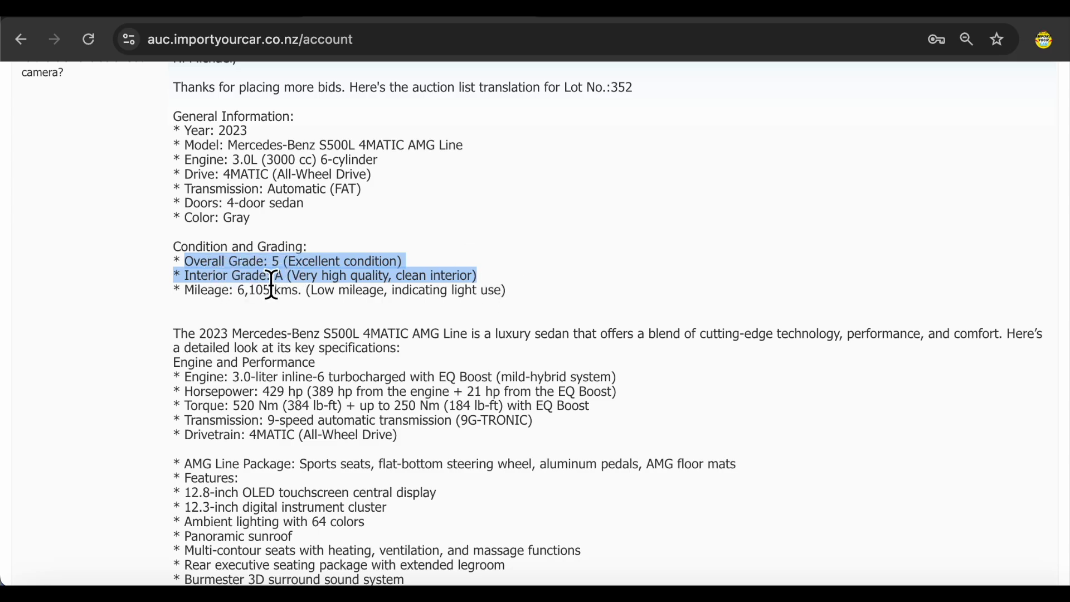
{"action": "left_click", "coordinate": [499, 277]}
{"action": "scroll", "coordinate": [461, 342], "scroll_direction": "down", "scroll_amount": 7}
{"action": "left_click_drag", "start_coordinate": [677, 436], "coordinate": [868, 440]}
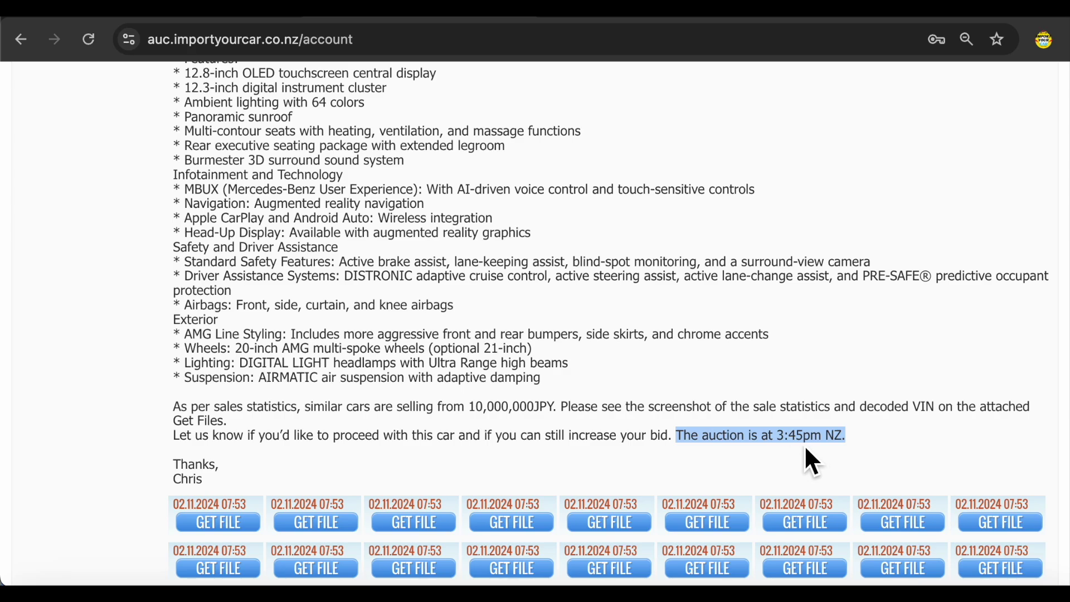
{"action": "left_click", "coordinate": [605, 430]}
{"action": "scroll", "coordinate": [608, 435], "scroll_direction": "up", "scroll_amount": 9}
{"action": "scroll", "coordinate": [607, 436], "scroll_direction": "up", "scroll_amount": 4}
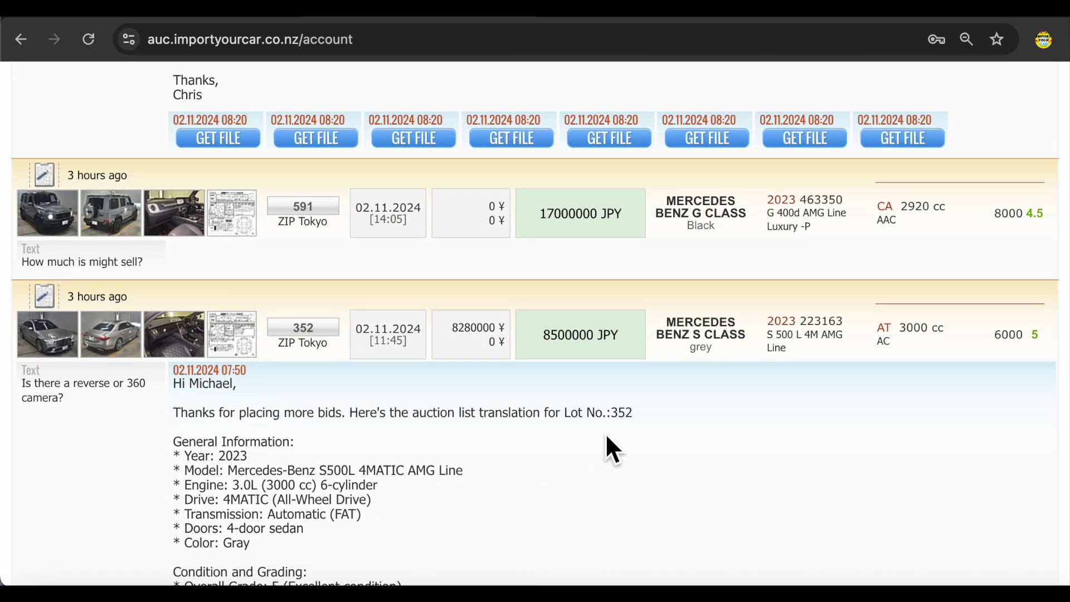
{"action": "left_click", "coordinate": [338, 342]}
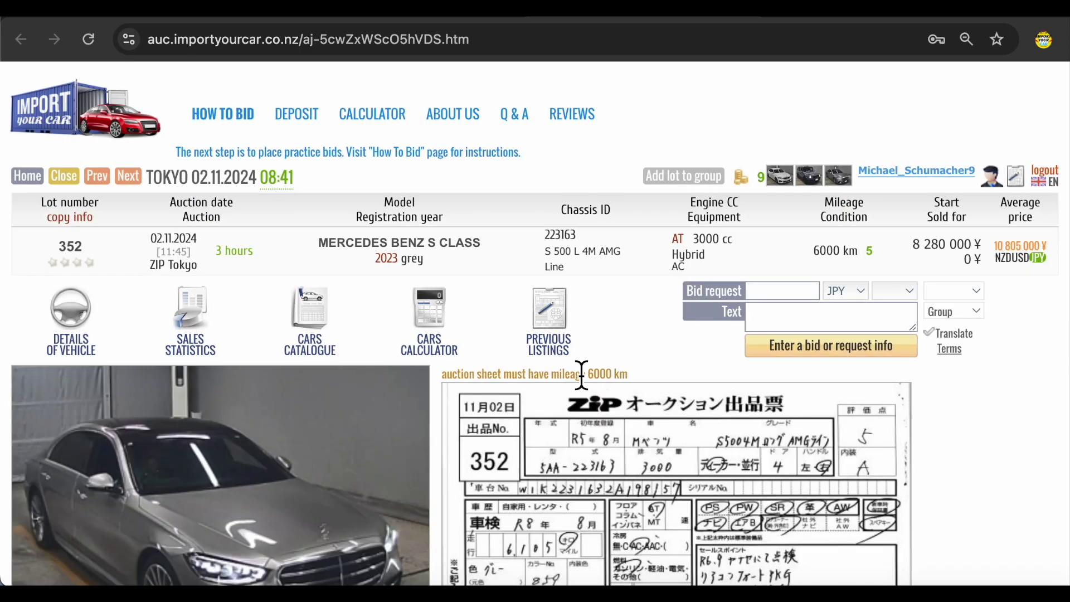
- Enlarge lot 352's front and rear car photos, then close the enlarged view
{"action": "scroll", "coordinate": [585, 379], "scroll_direction": "down", "scroll_amount": 2}
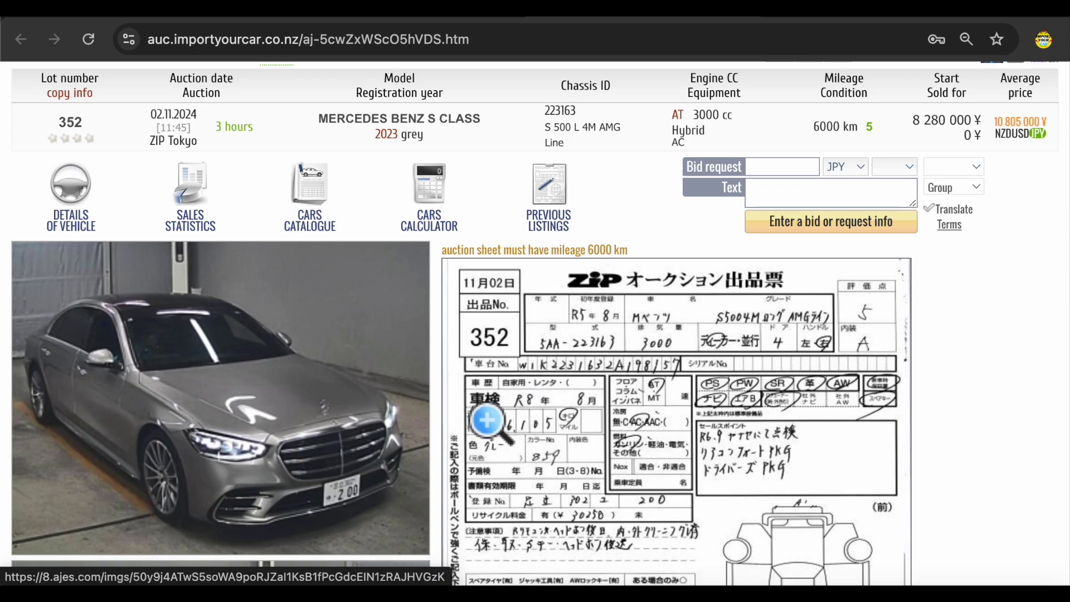
{"action": "scroll", "coordinate": [487, 421], "scroll_direction": "down", "scroll_amount": 2}
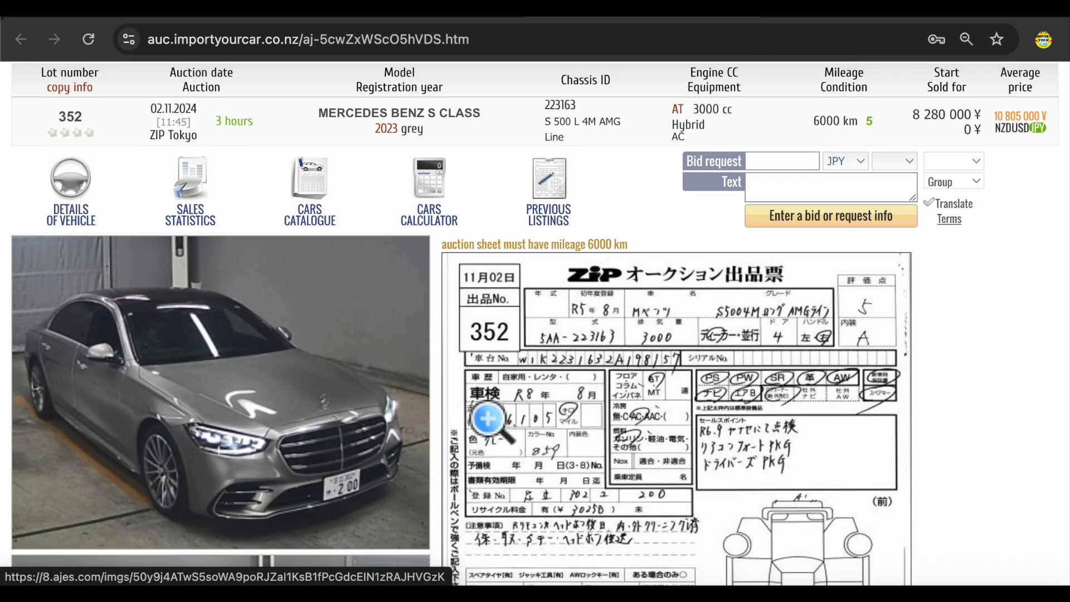
{"action": "scroll", "coordinate": [487, 419], "scroll_direction": "down", "scroll_amount": 4}
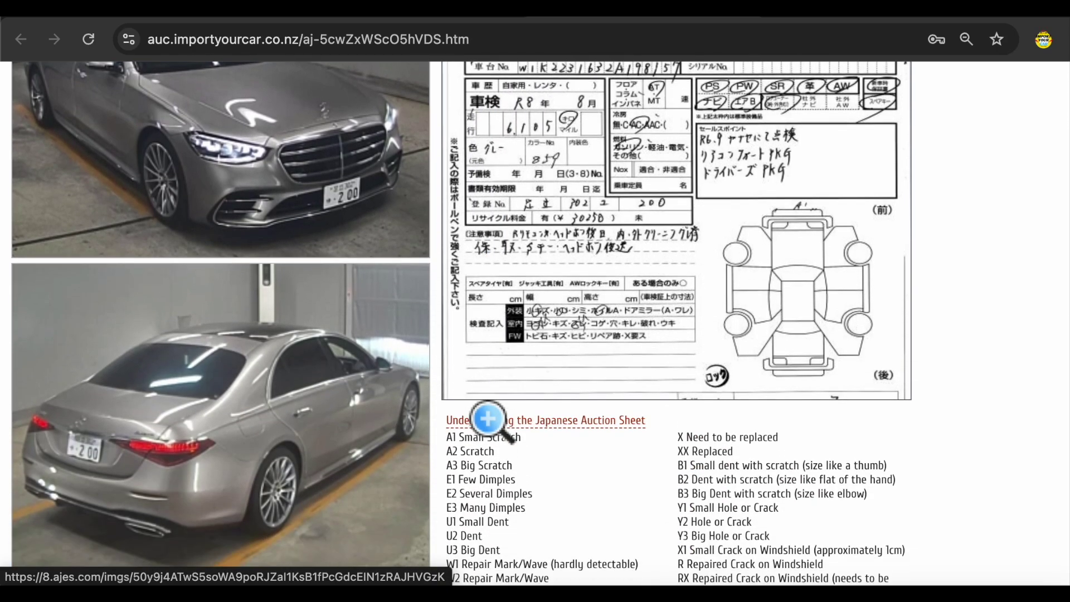
{"action": "scroll", "coordinate": [488, 419], "scroll_direction": "up", "scroll_amount": 5}
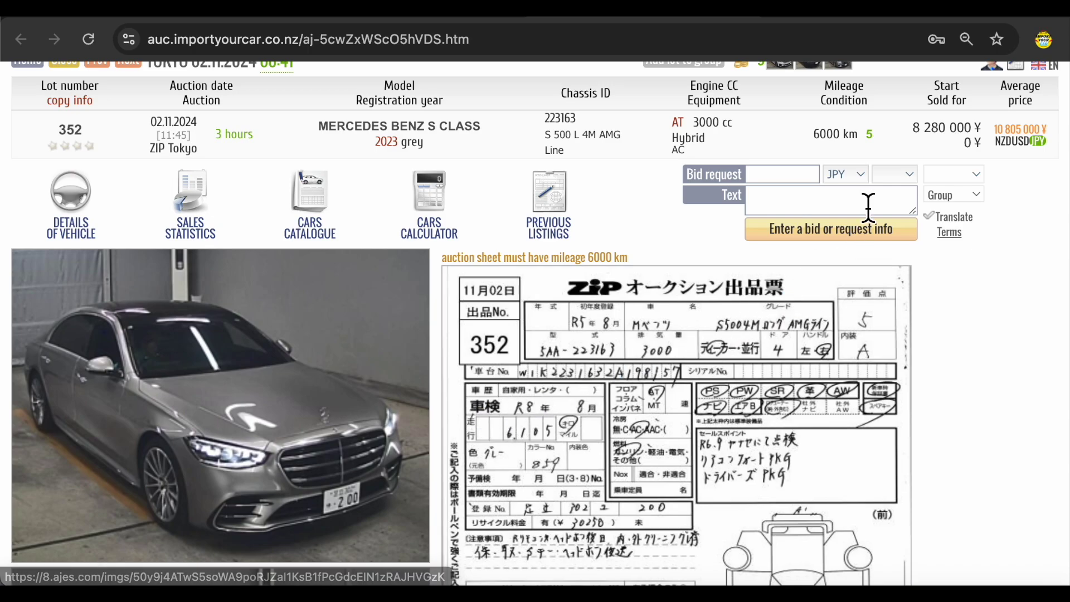
{"action": "scroll", "coordinate": [693, 461], "scroll_direction": "down", "scroll_amount": 4}
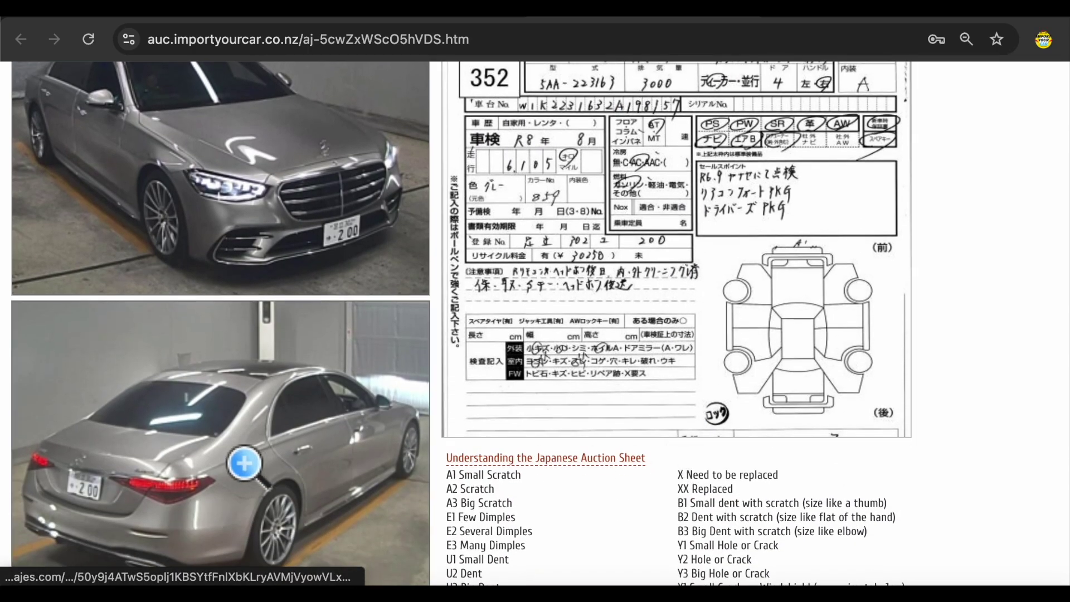
{"action": "left_click", "coordinate": [287, 215]}
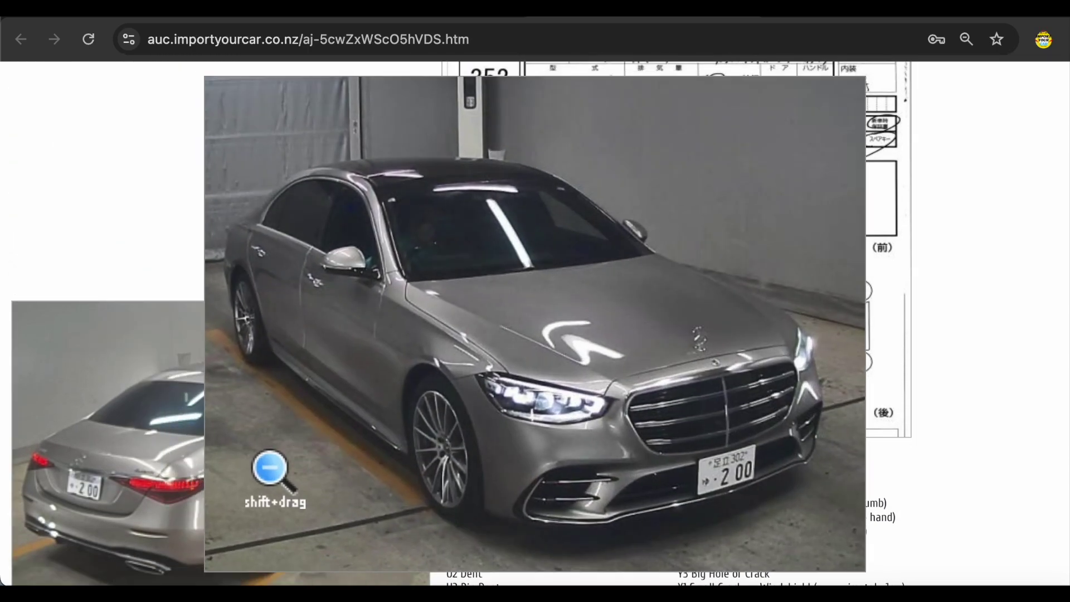
{"action": "left_click", "coordinate": [86, 425]}
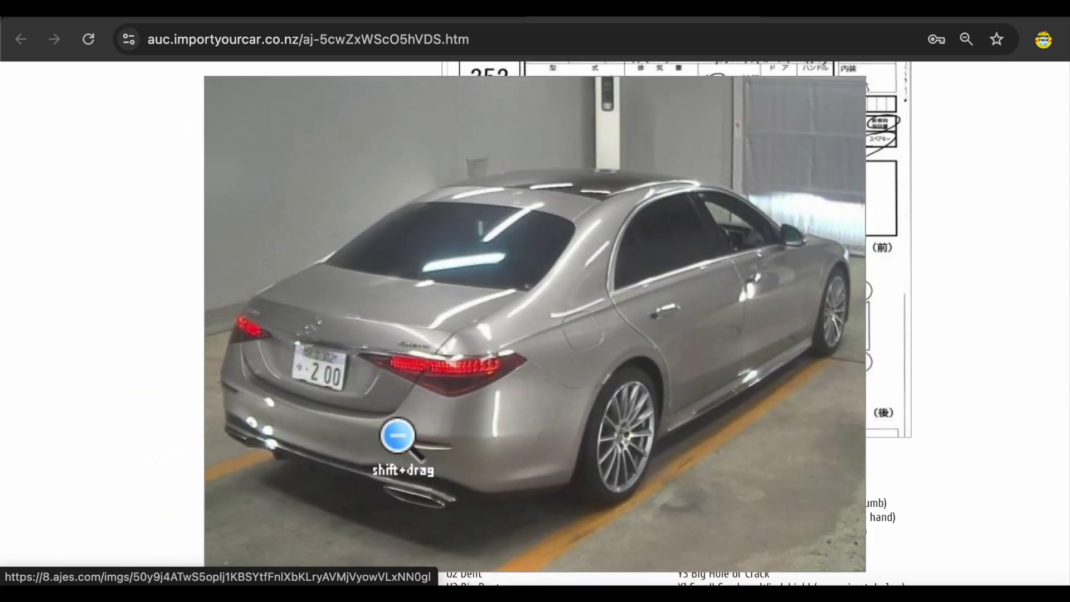
{"action": "left_click", "coordinate": [394, 435]}
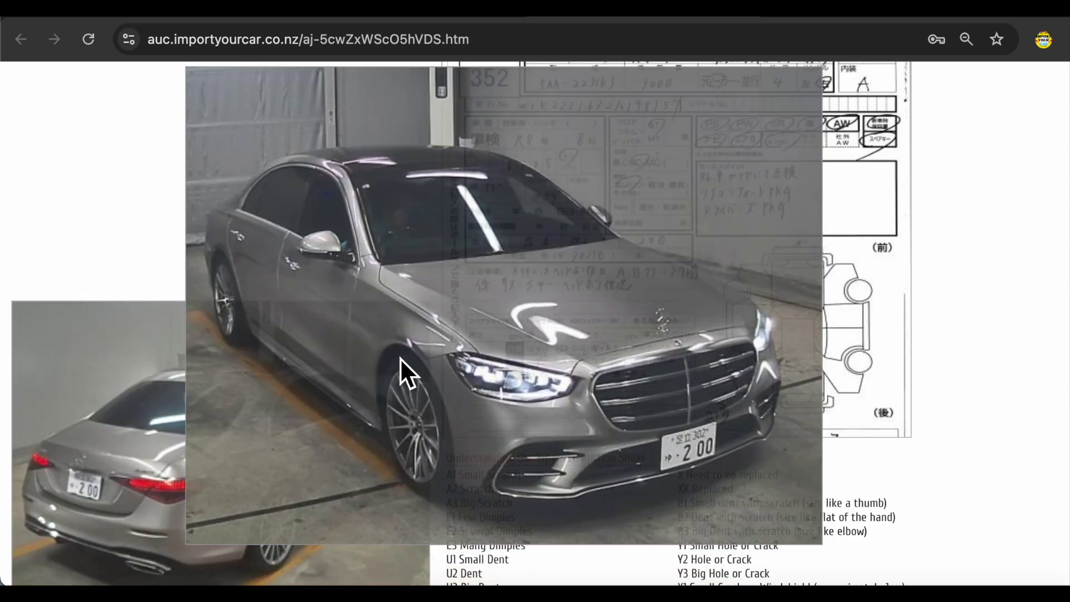
- Enlarge the interior and second front photos, then return to the Electronic Office bid list
{"action": "scroll", "coordinate": [334, 433], "scroll_direction": "down", "scroll_amount": 7}
{"action": "left_click", "coordinate": [312, 368]}
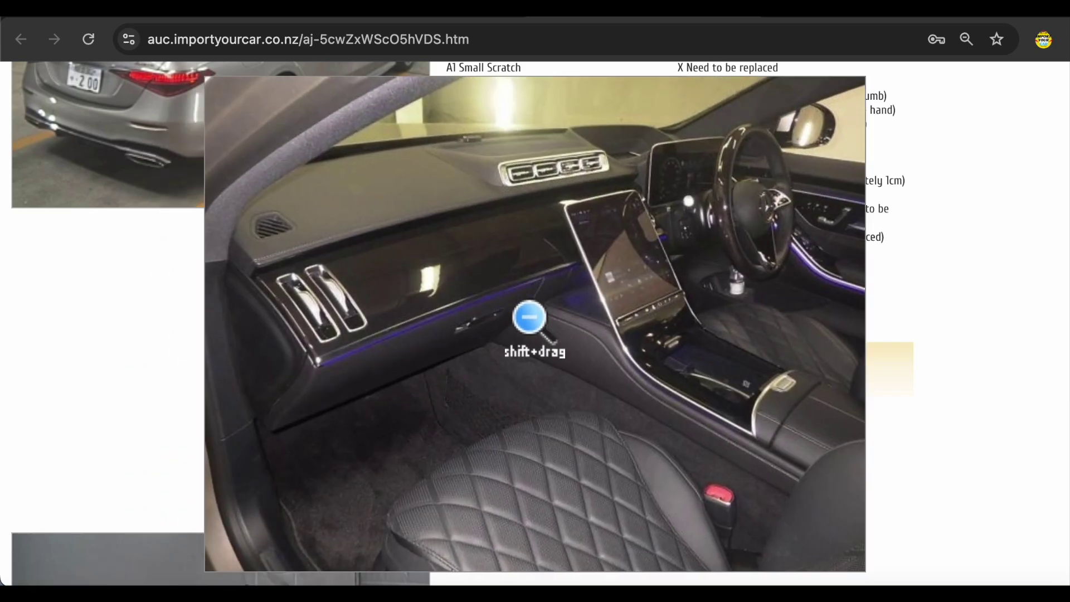
{"action": "left_click", "coordinate": [530, 318]}
{"action": "scroll", "coordinate": [270, 422], "scroll_direction": "down", "scroll_amount": 10}
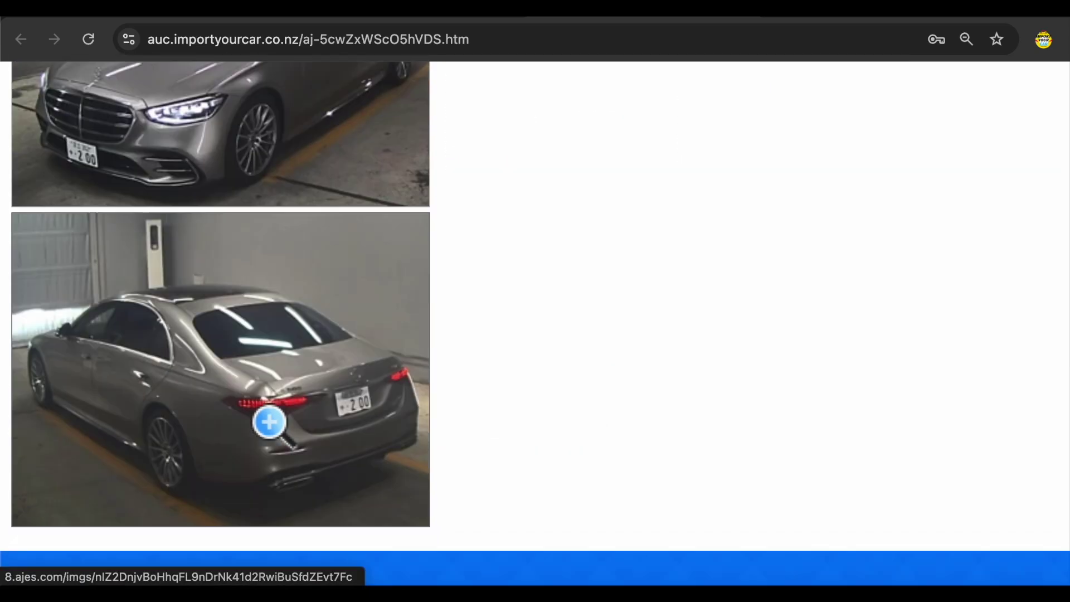
{"action": "scroll", "coordinate": [271, 423], "scroll_direction": "up", "scroll_amount": 5}
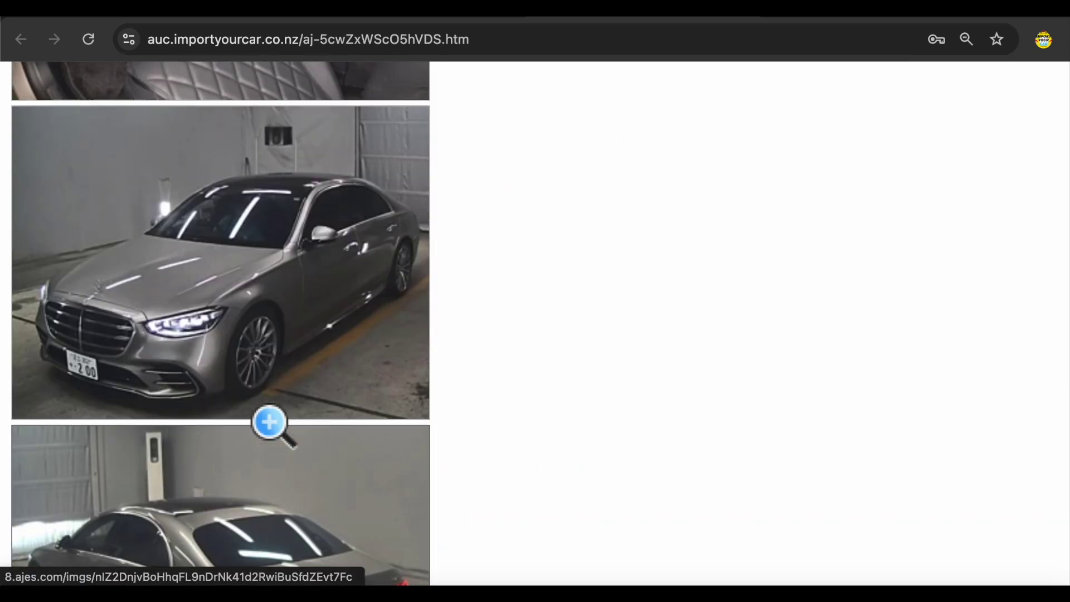
{"action": "left_click", "coordinate": [286, 456]}
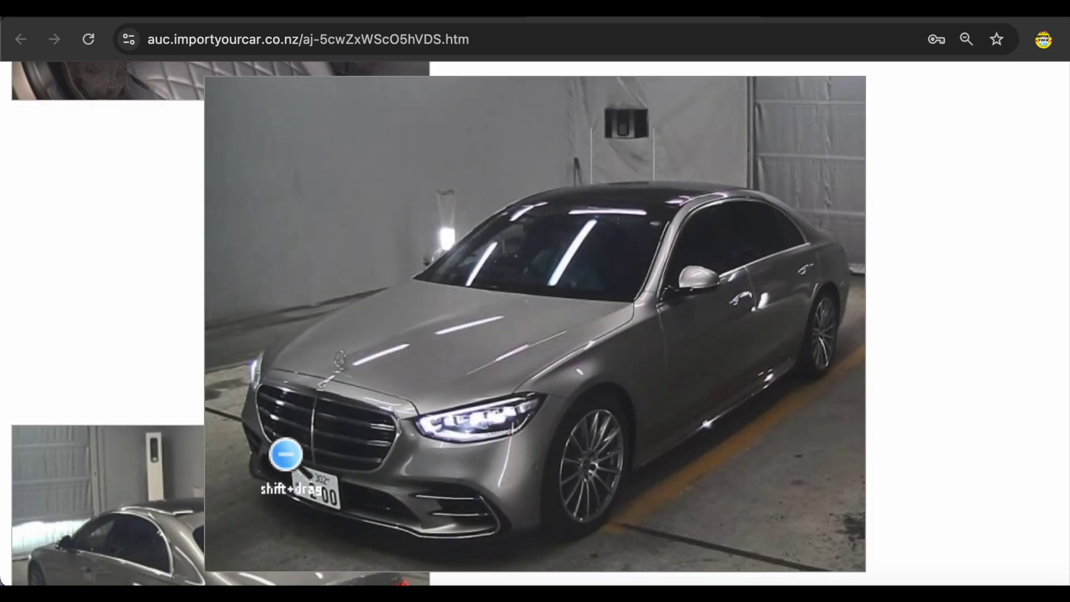
{"action": "key", "text": "super+w"}
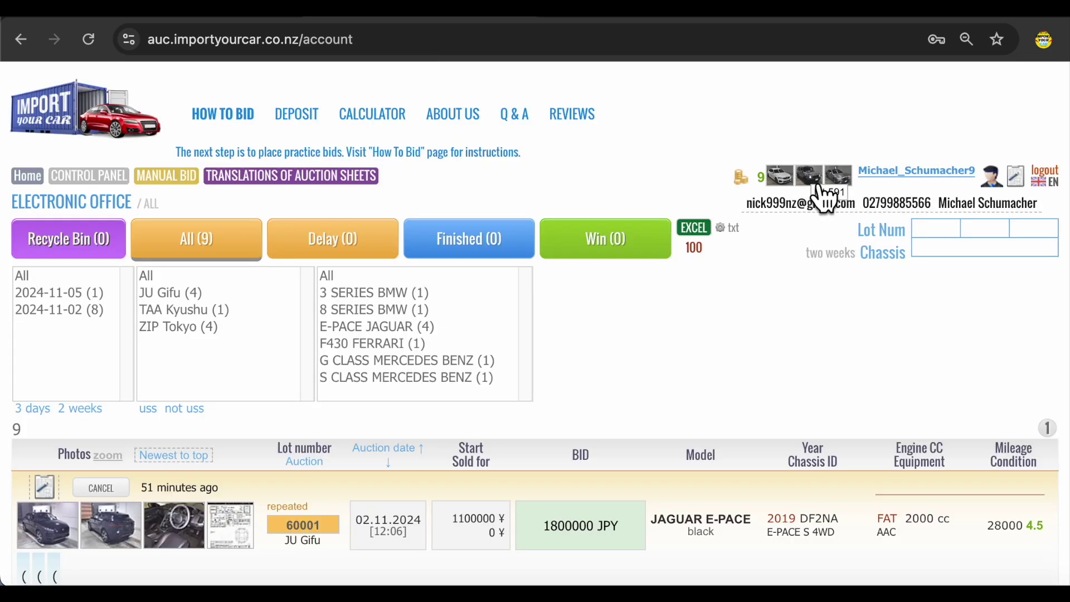
{"action": "left_click", "coordinate": [898, 173]}
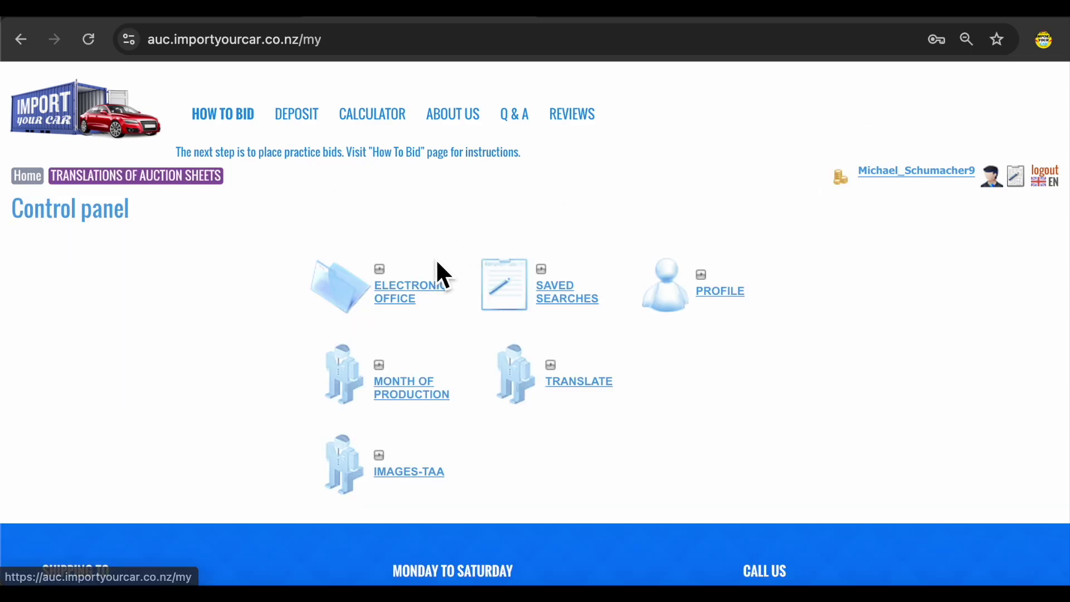
{"action": "left_click", "coordinate": [409, 303]}
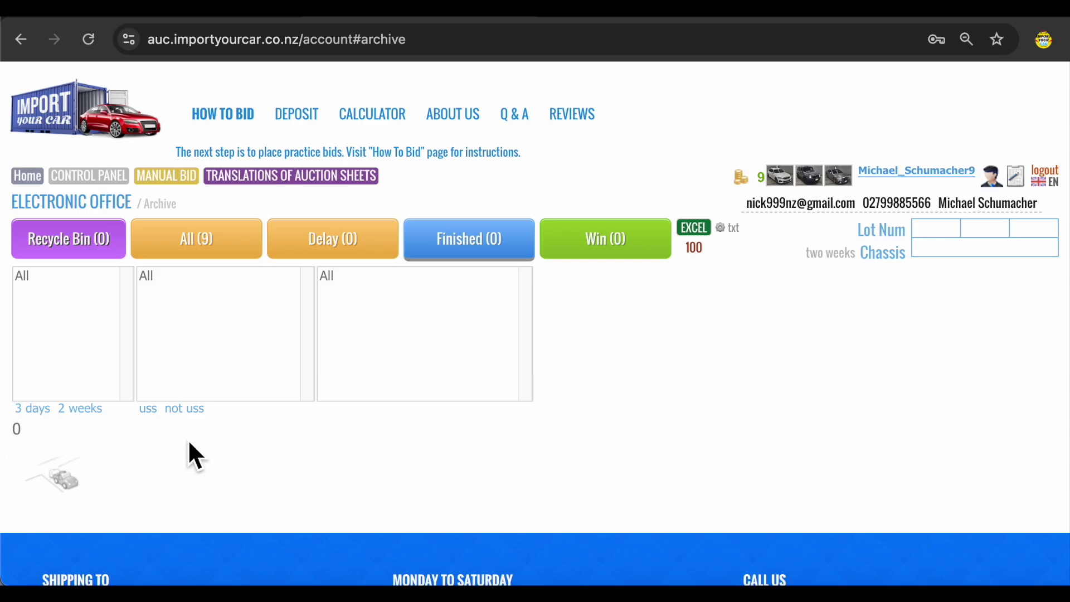
{"action": "left_click", "coordinate": [808, 190]}
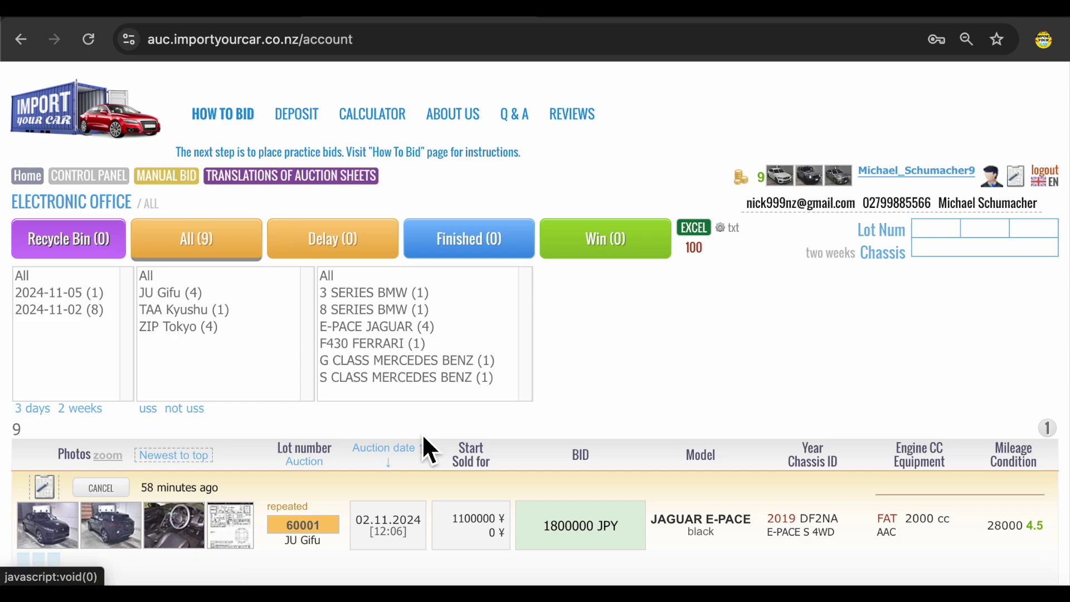
- Scroll through the nine practice bids and their staff translation messages in the Electronic Office
{"action": "scroll", "coordinate": [137, 360], "scroll_direction": "down", "scroll_amount": 2}
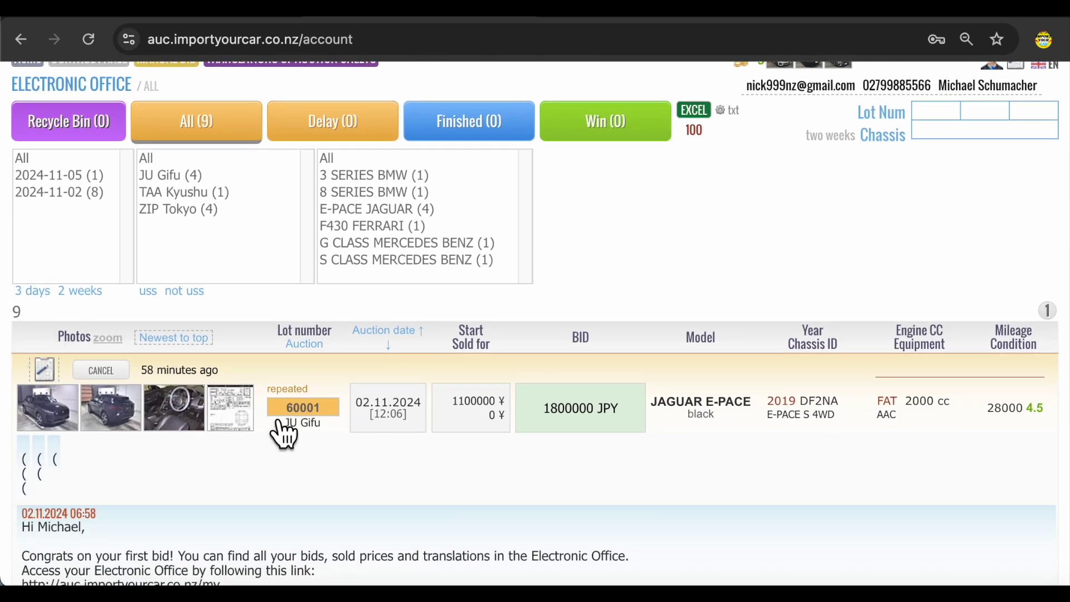
{"action": "scroll", "coordinate": [282, 430], "scroll_direction": "down", "scroll_amount": 5}
{"action": "scroll", "coordinate": [282, 430], "scroll_direction": "down", "scroll_amount": 20}
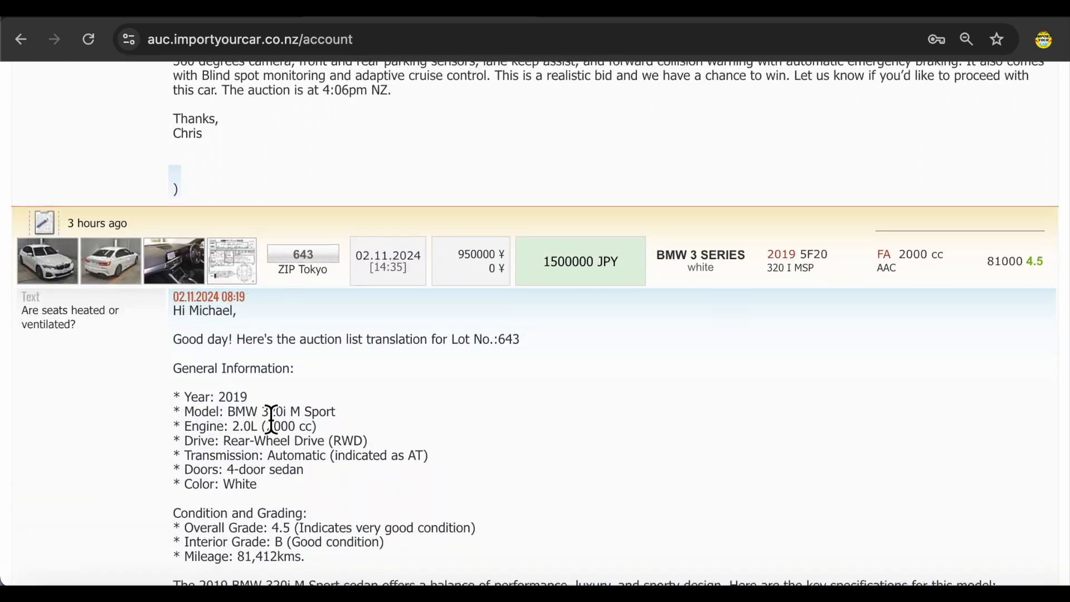
{"action": "scroll", "coordinate": [271, 419], "scroll_direction": "down", "scroll_amount": 20}
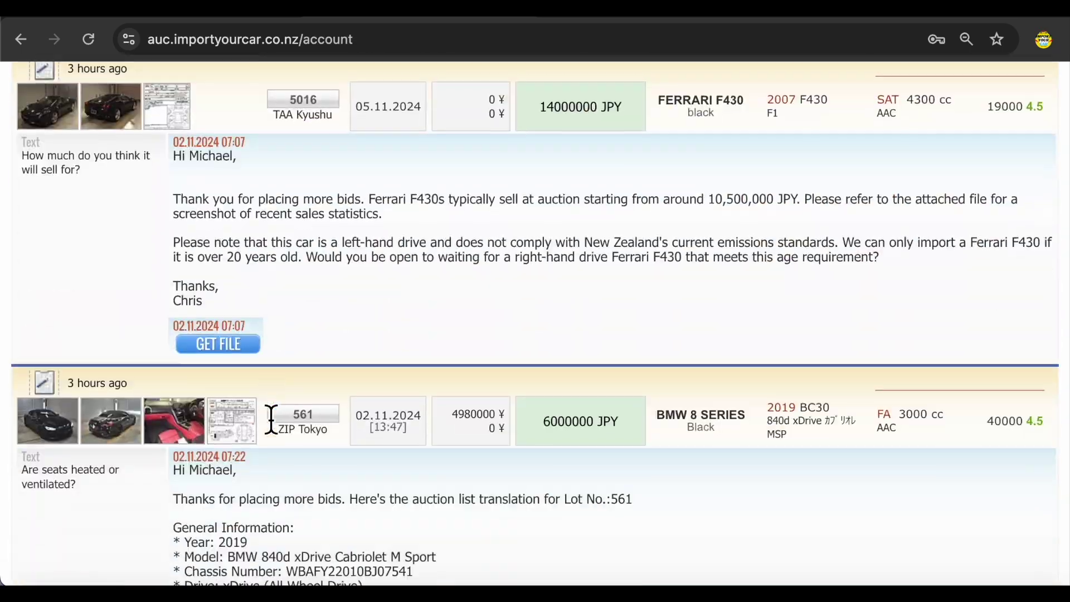
{"action": "scroll", "coordinate": [272, 418], "scroll_direction": "down", "scroll_amount": 3}
{"action": "scroll", "coordinate": [271, 418], "scroll_direction": "up", "scroll_amount": 10}
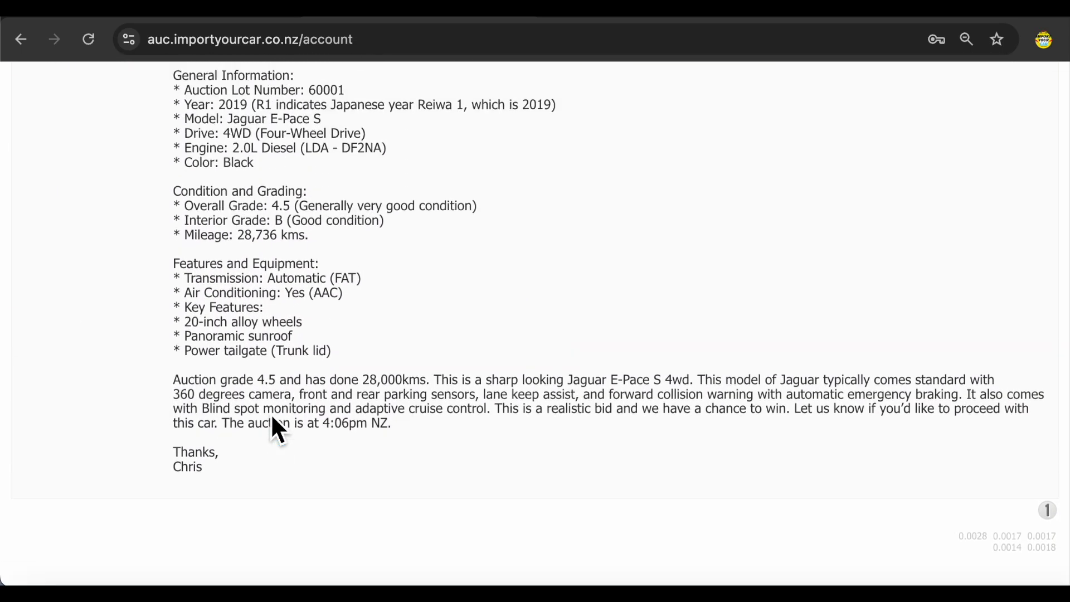
{"action": "scroll", "coordinate": [272, 419], "scroll_direction": "down", "scroll_amount": 1}
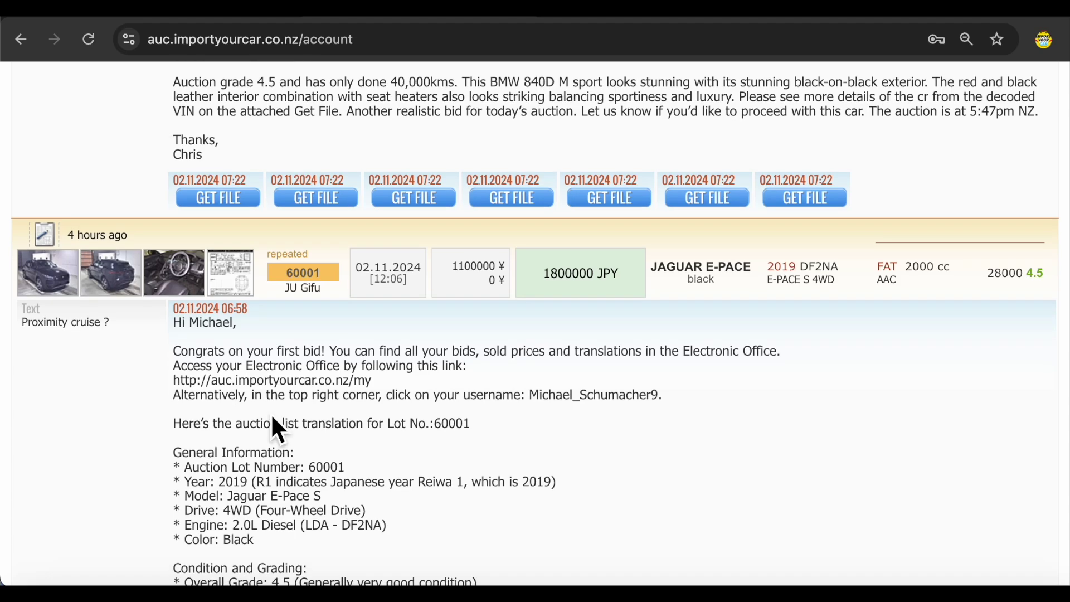
{"action": "scroll", "coordinate": [272, 418], "scroll_direction": "down", "scroll_amount": 6}
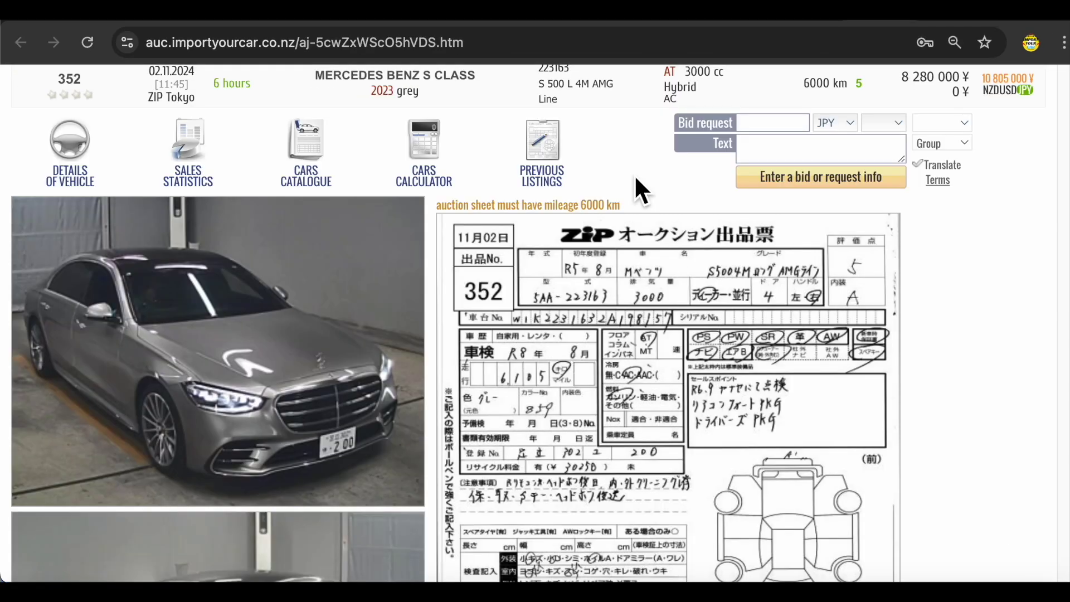
{"action": "scroll", "coordinate": [635, 175], "scroll_direction": "down", "scroll_amount": 1}
{"action": "scroll", "coordinate": [635, 175], "scroll_direction": "up", "scroll_amount": 1}
{"action": "left_click", "coordinate": [767, 127]}
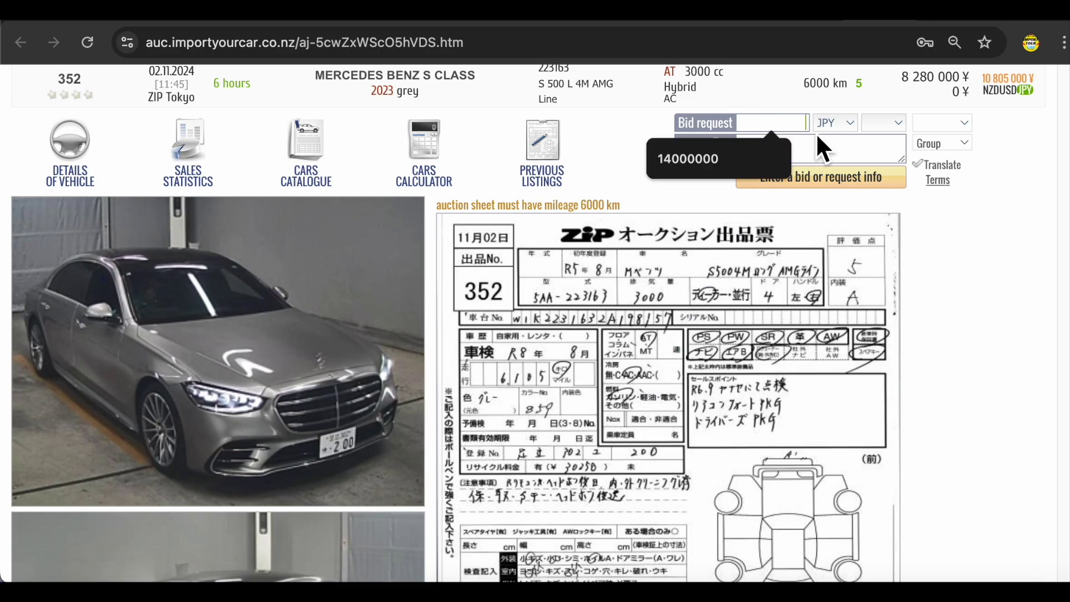
{"action": "left_click", "coordinate": [854, 152]}
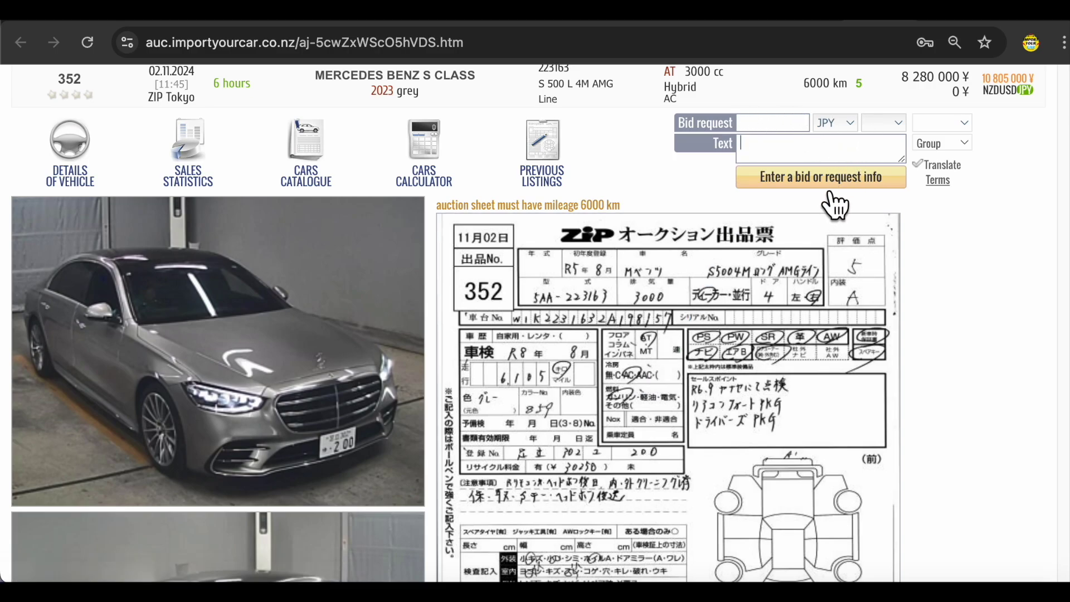
{"action": "scroll", "coordinate": [567, 201], "scroll_direction": "up", "scroll_amount": 3}
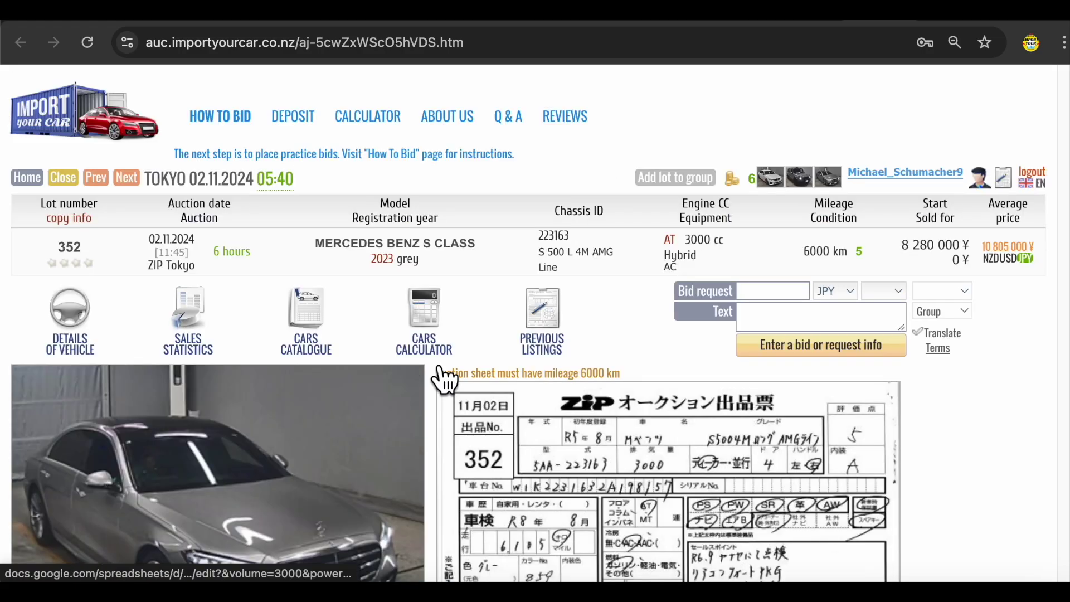